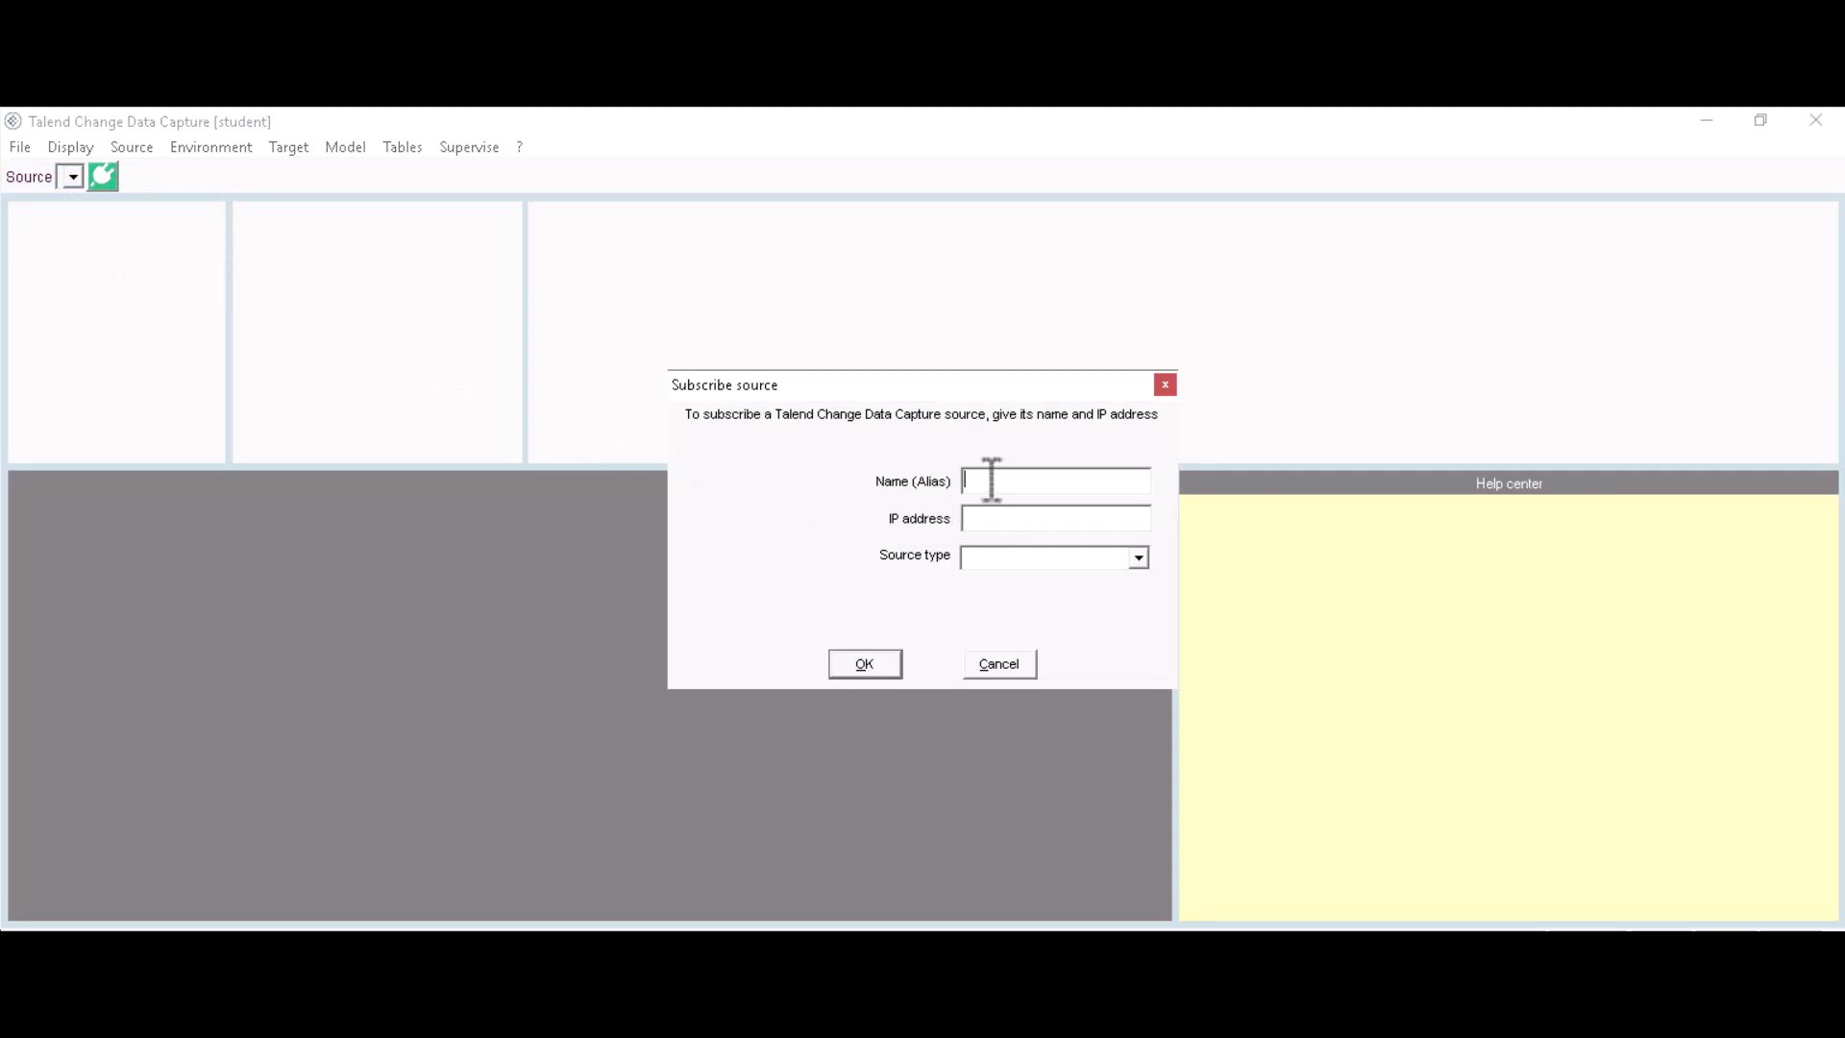
Step: Enter alias TrainingSource, IP 127.0.0.1, source type SQL Server and server name TCDC
text(TrainingSource)
click(1025, 519)
text(127.0.0.1)
click(1138, 559)
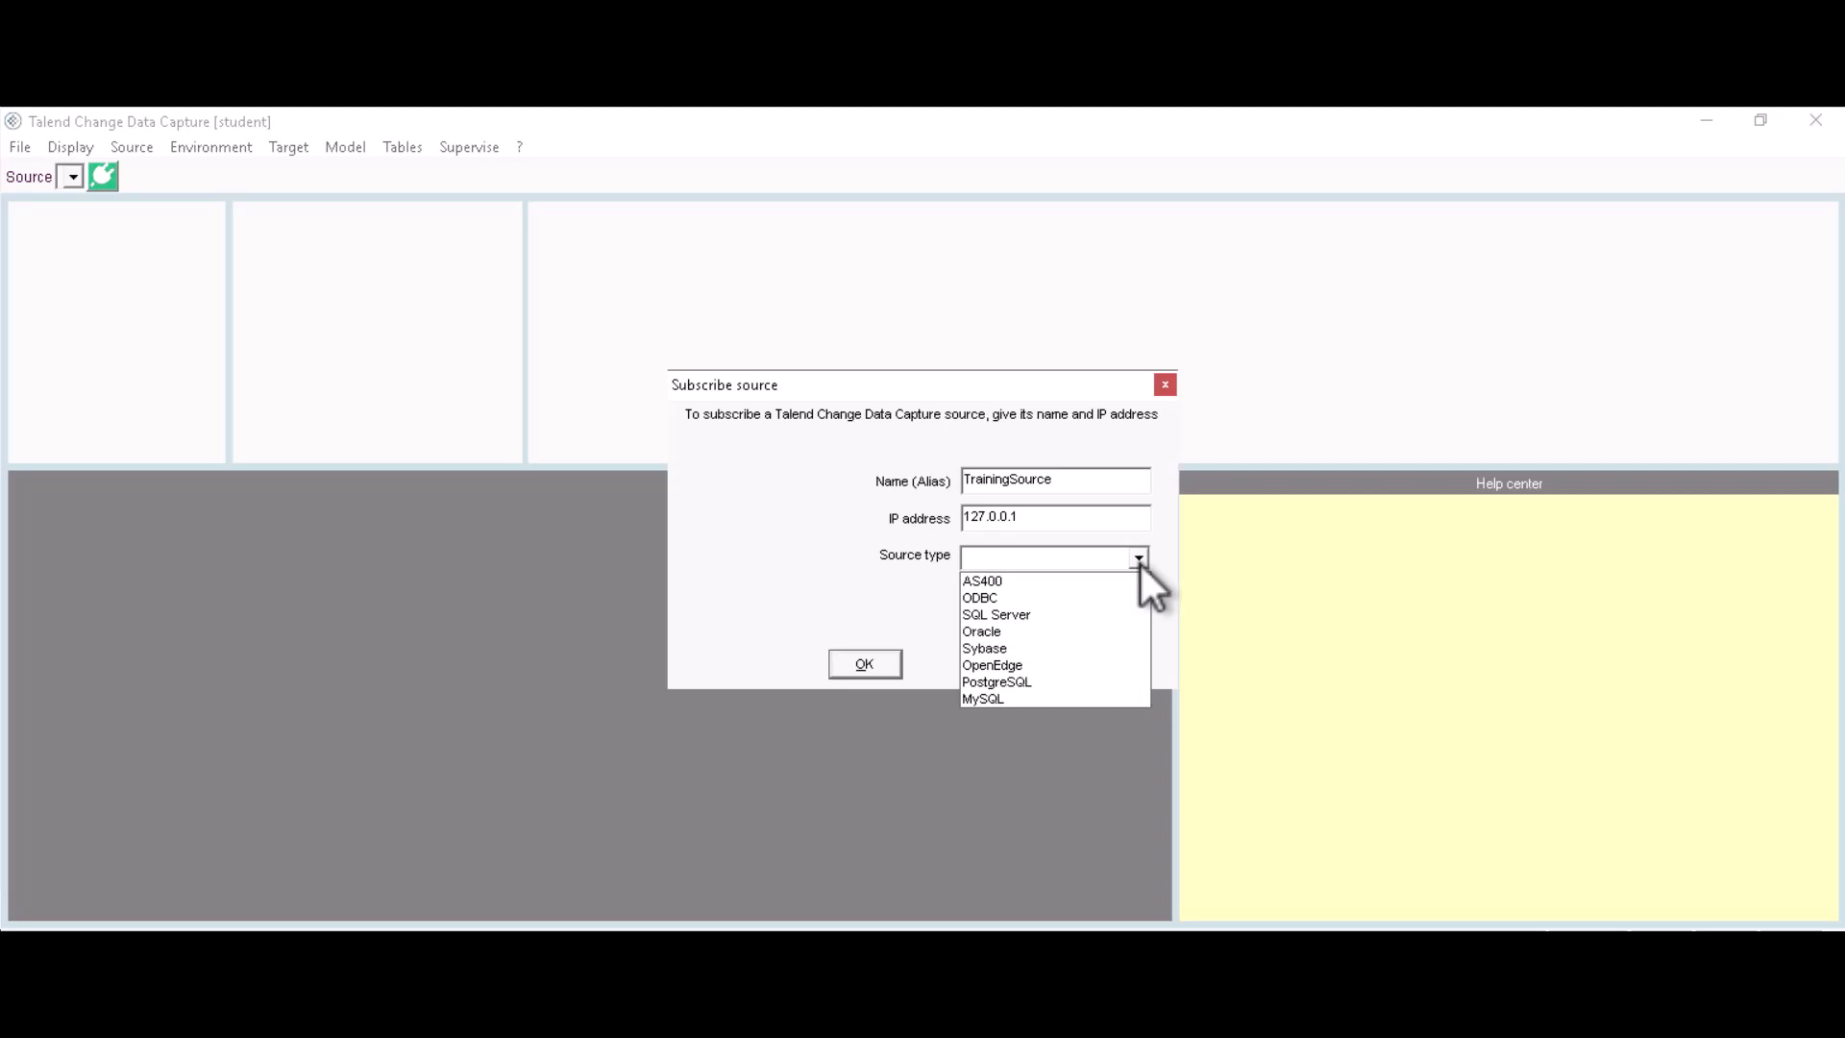
click(998, 615)
click(980, 607)
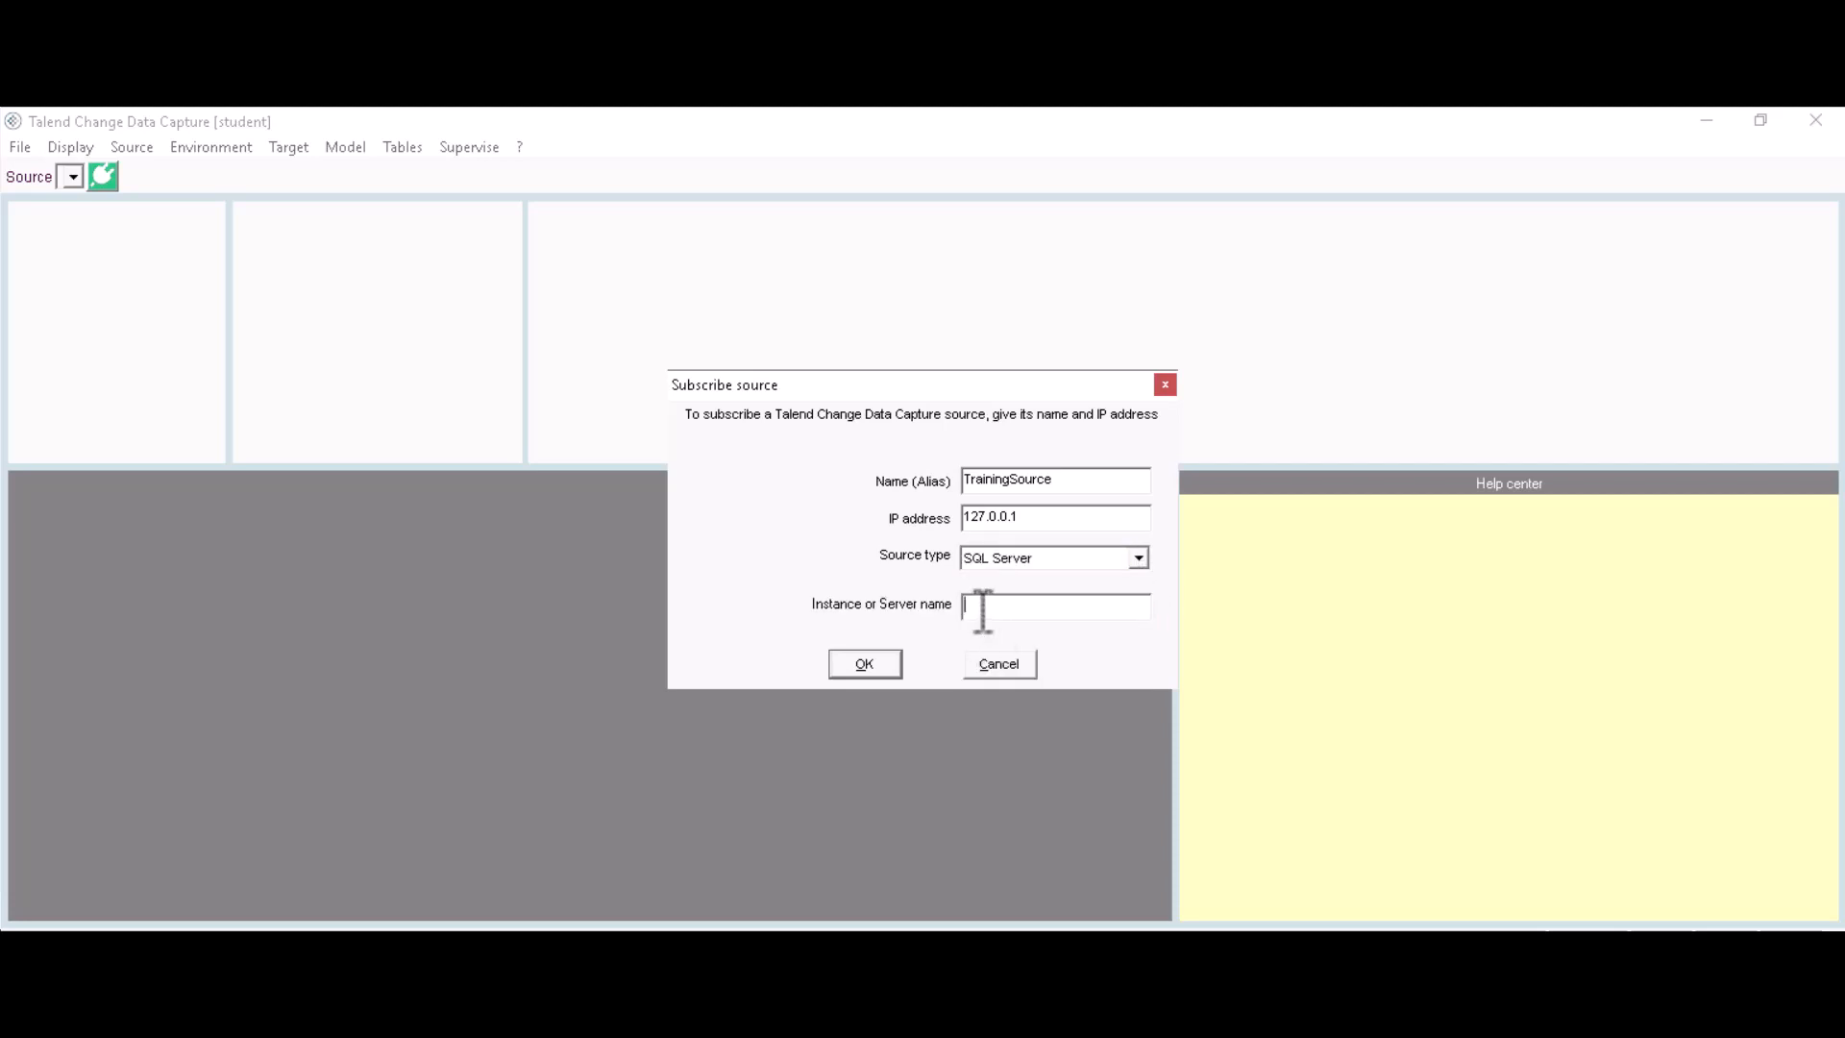
text(TCDC)
Step: Confirm the TrainingSource subscription, connect to it, and open Source > Journal management
click(870, 666)
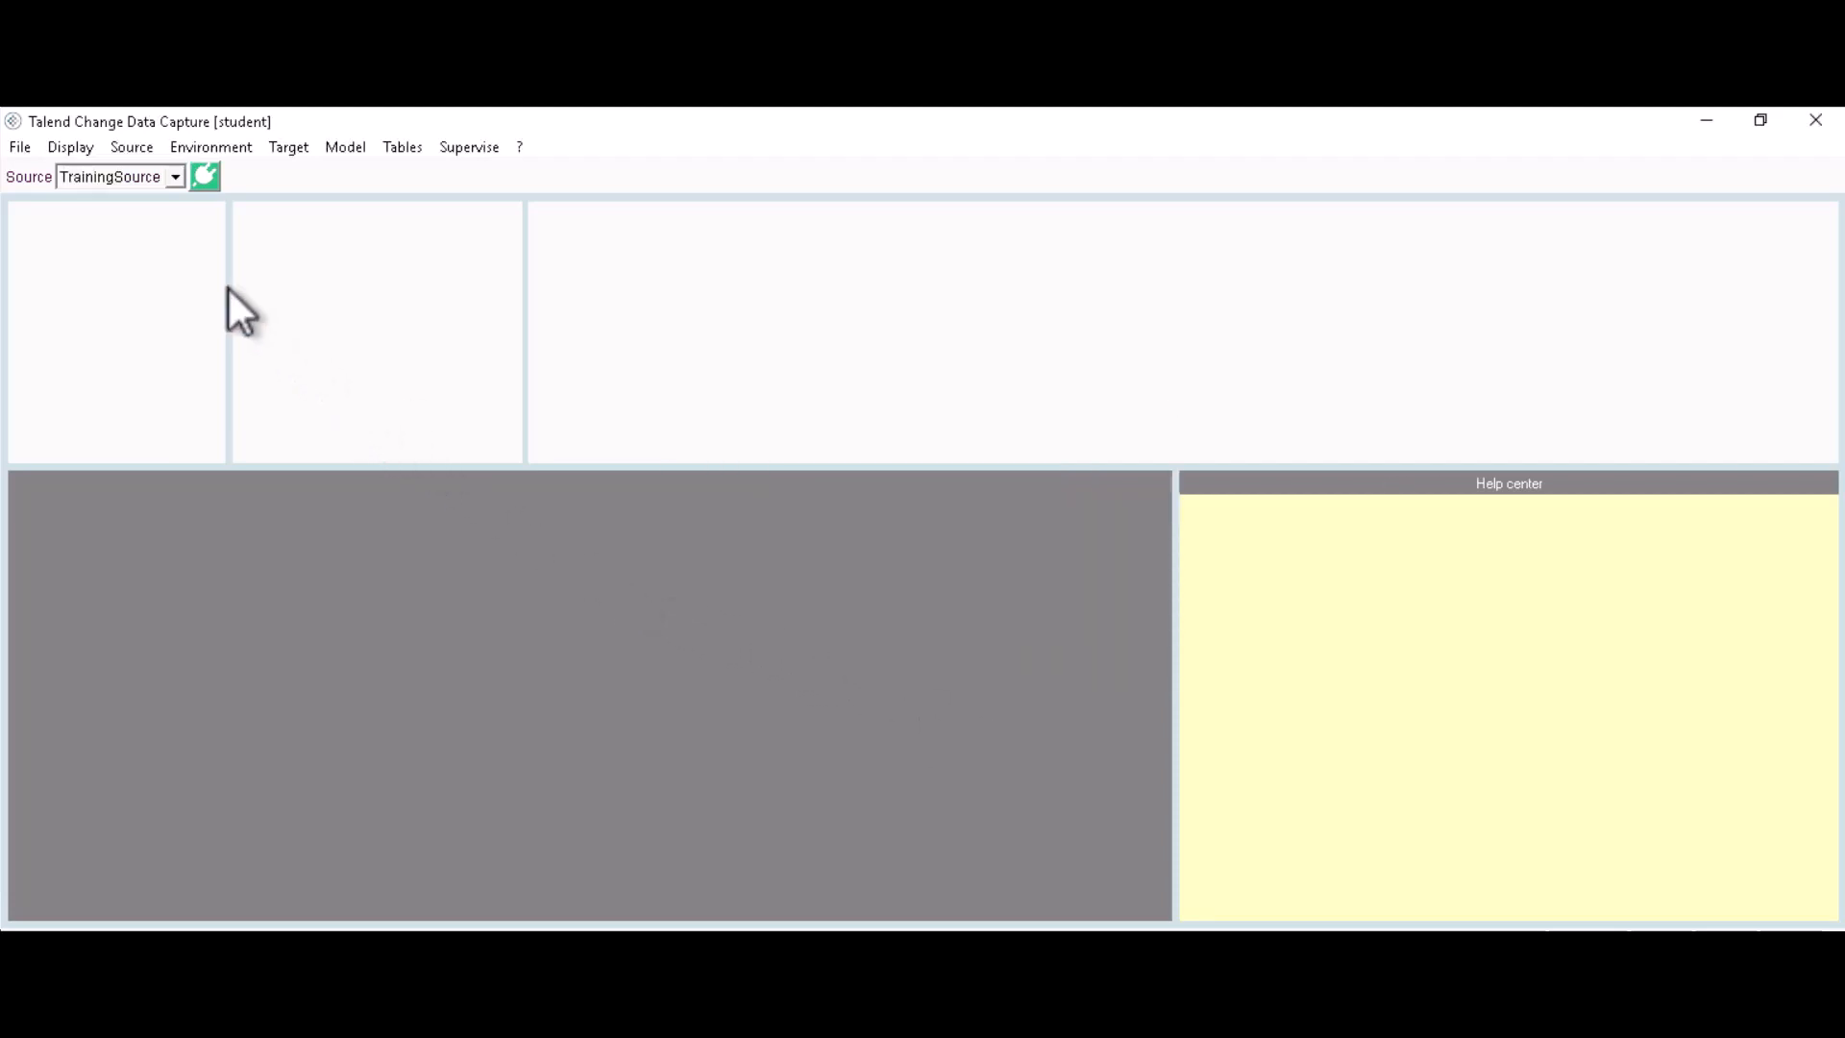
click(204, 175)
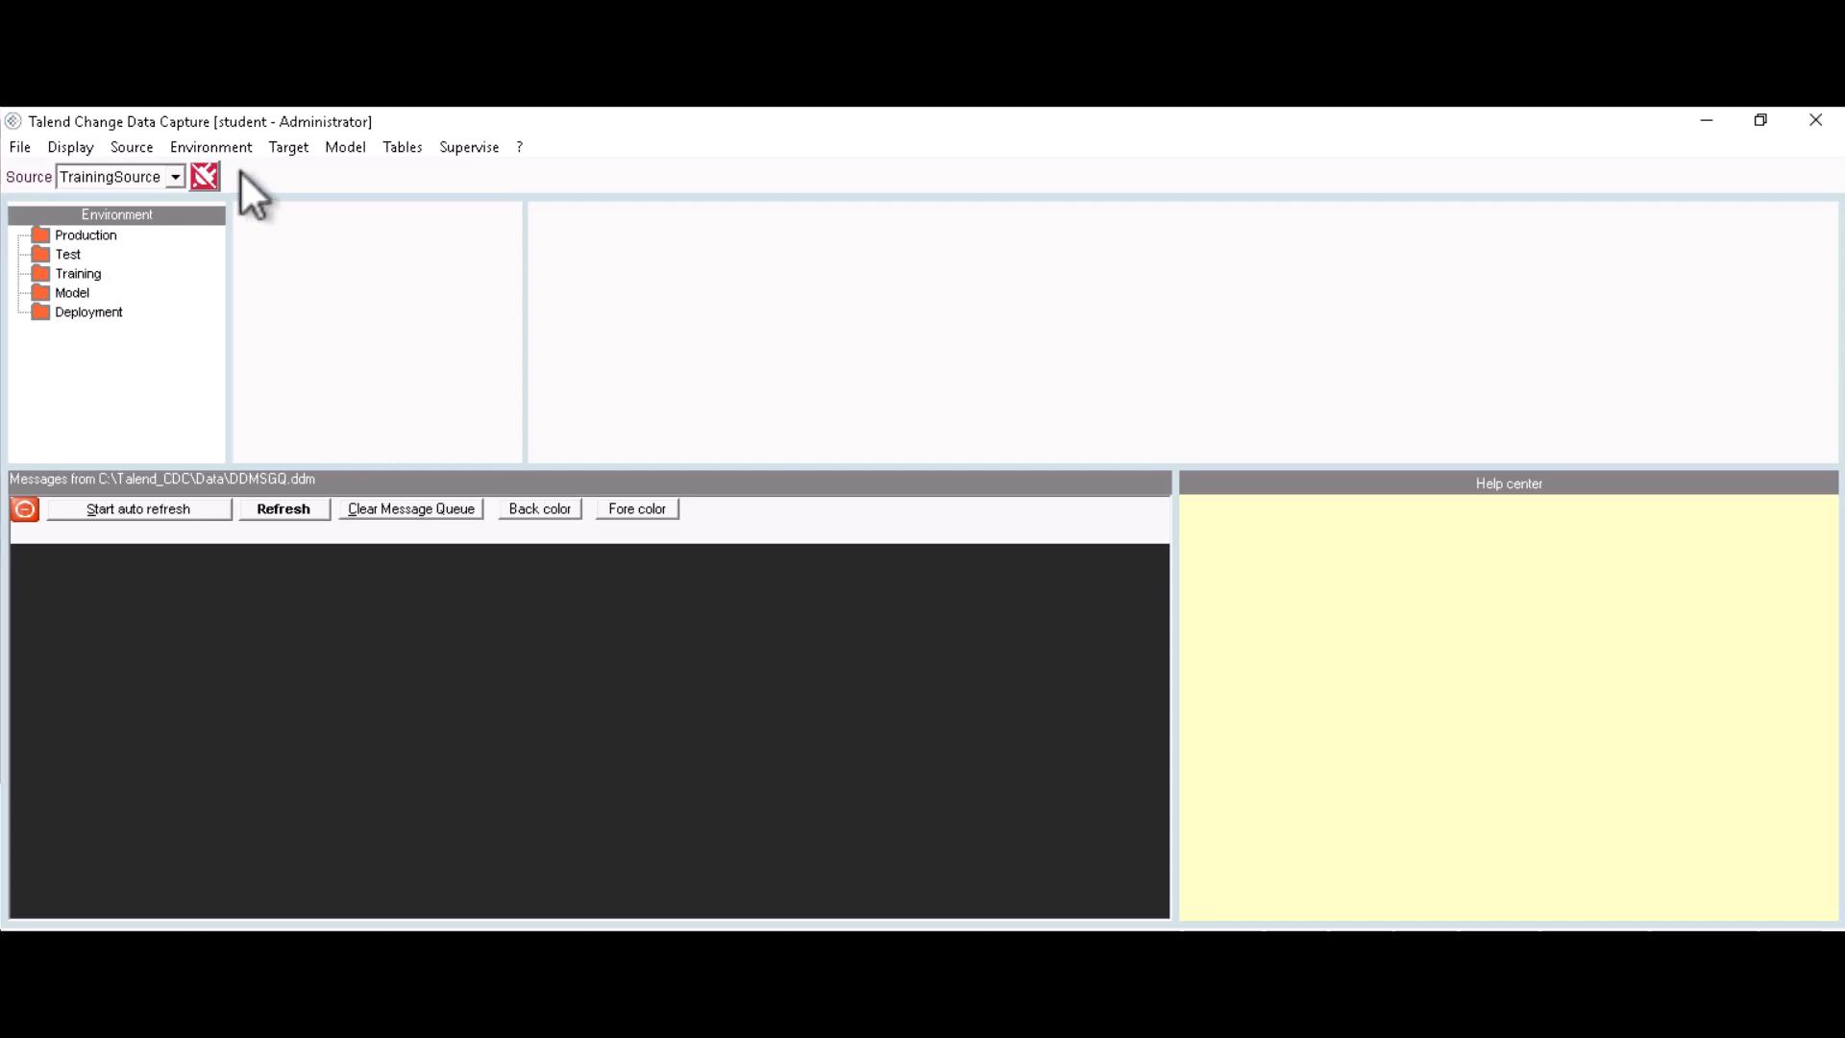
click(131, 144)
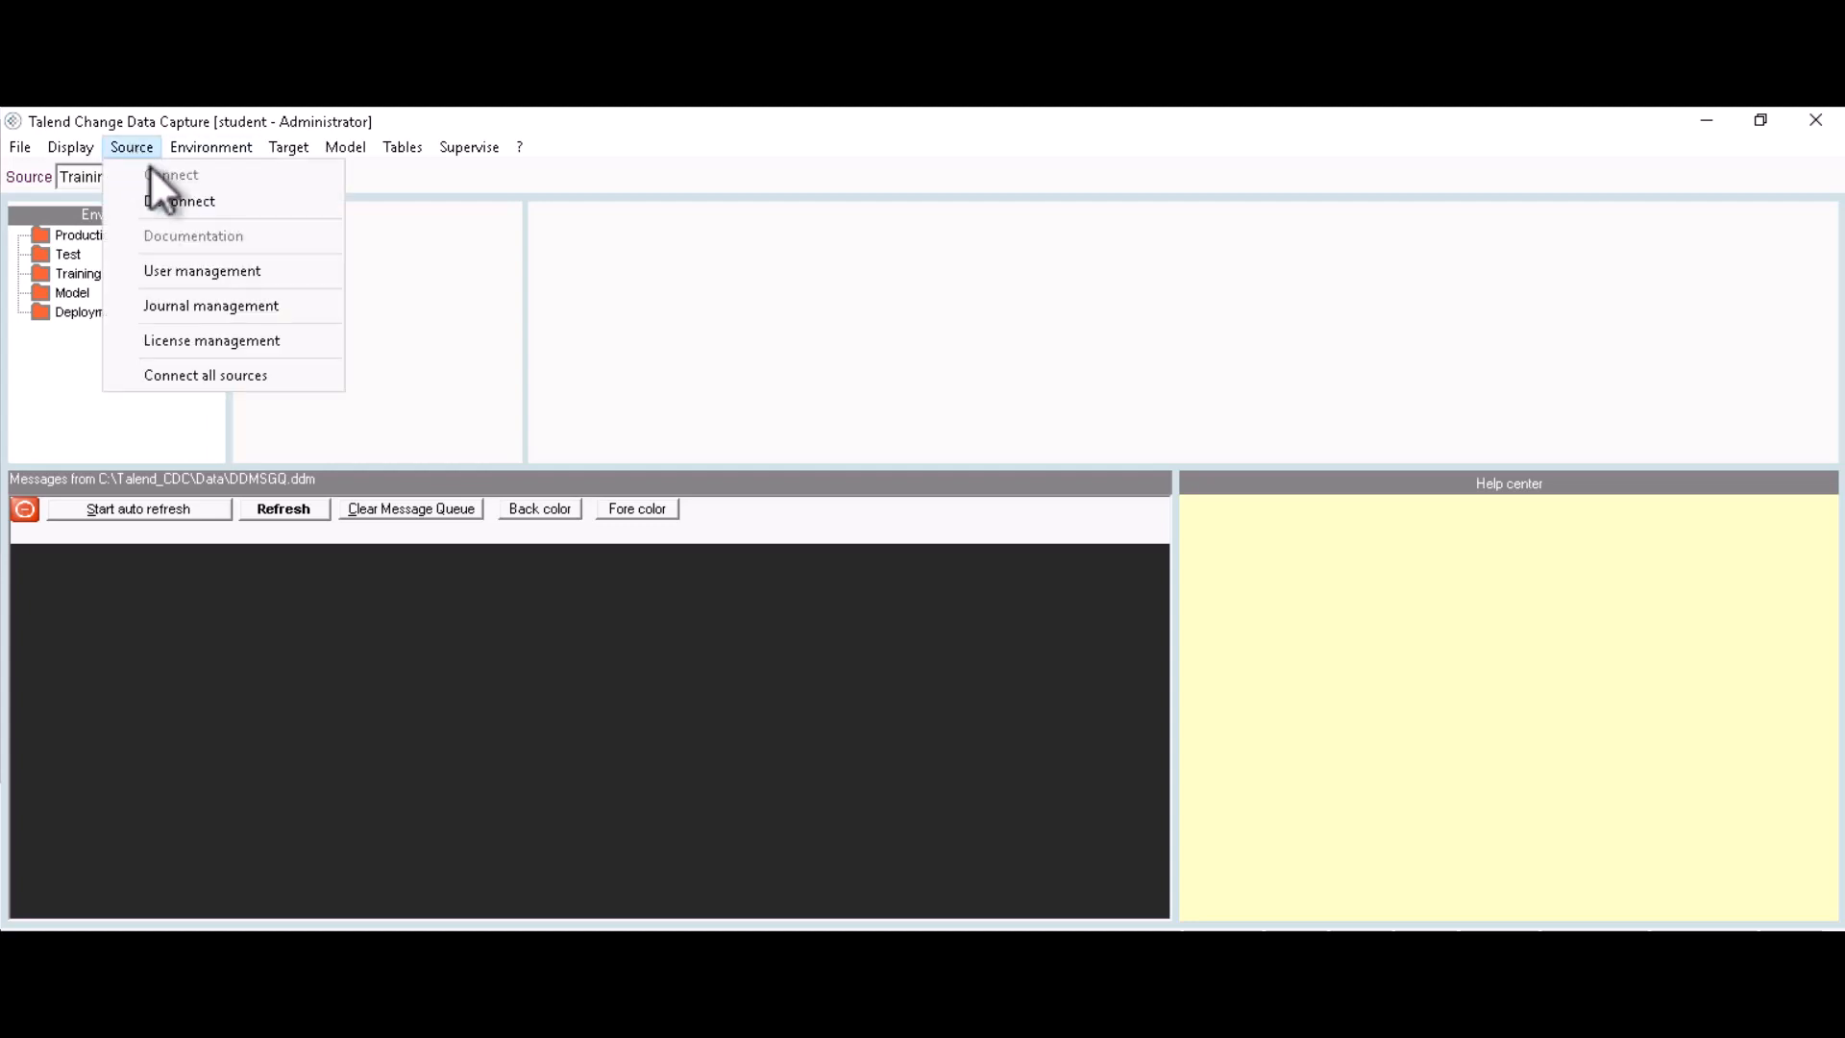
click(199, 315)
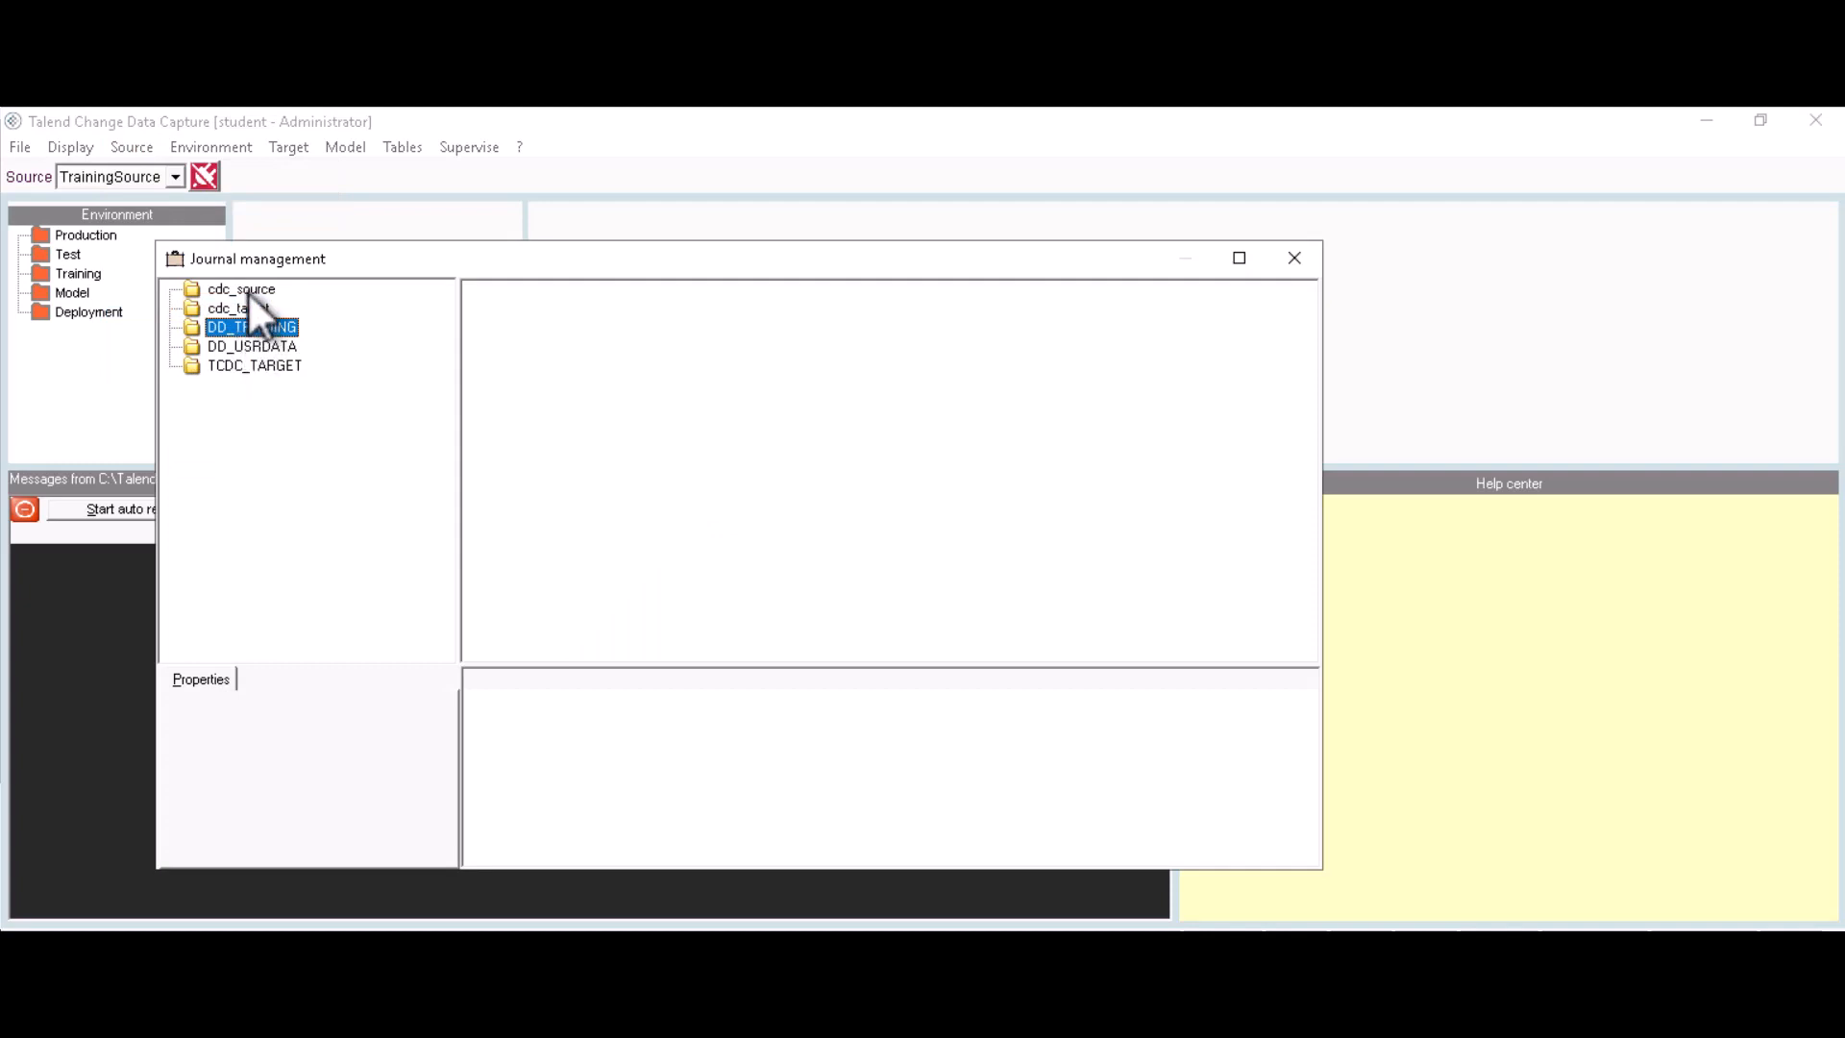
Step: Start the cdc_source database logging process with journal path C:\Talend_CDC\Data
click(246, 290)
right_click(246, 291)
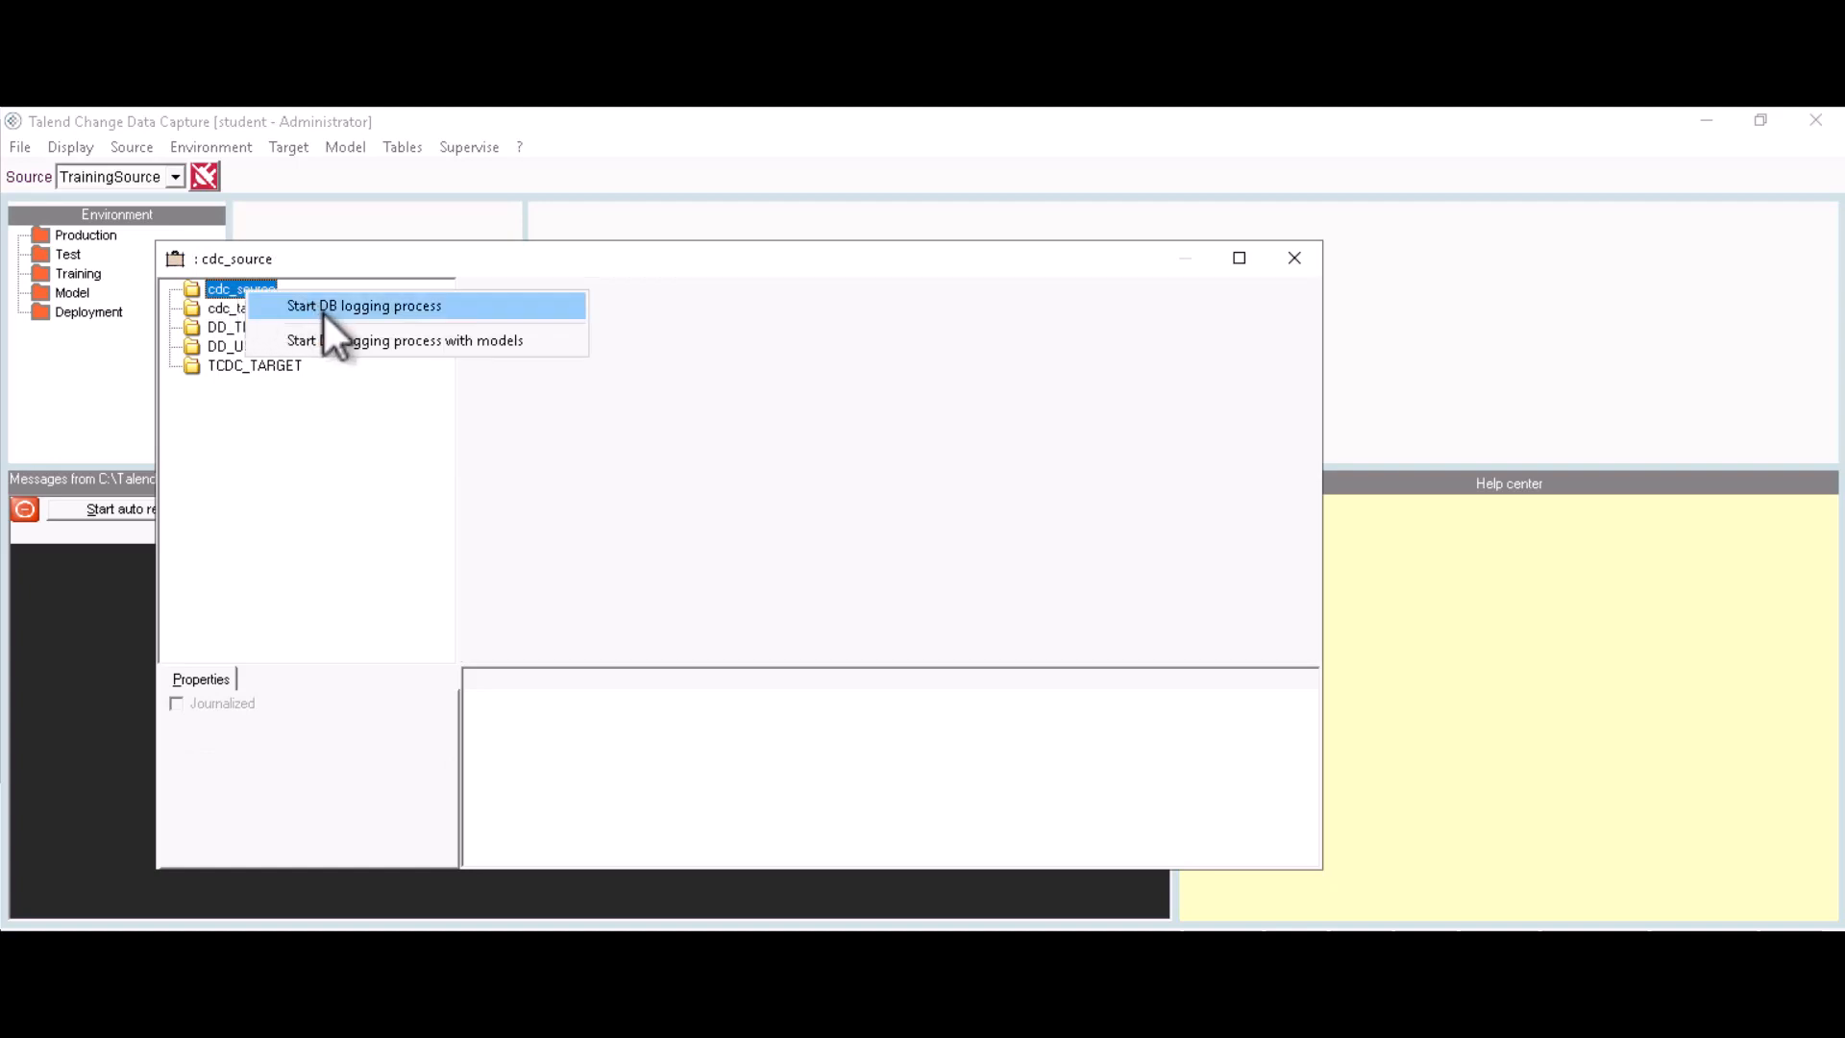
click(365, 306)
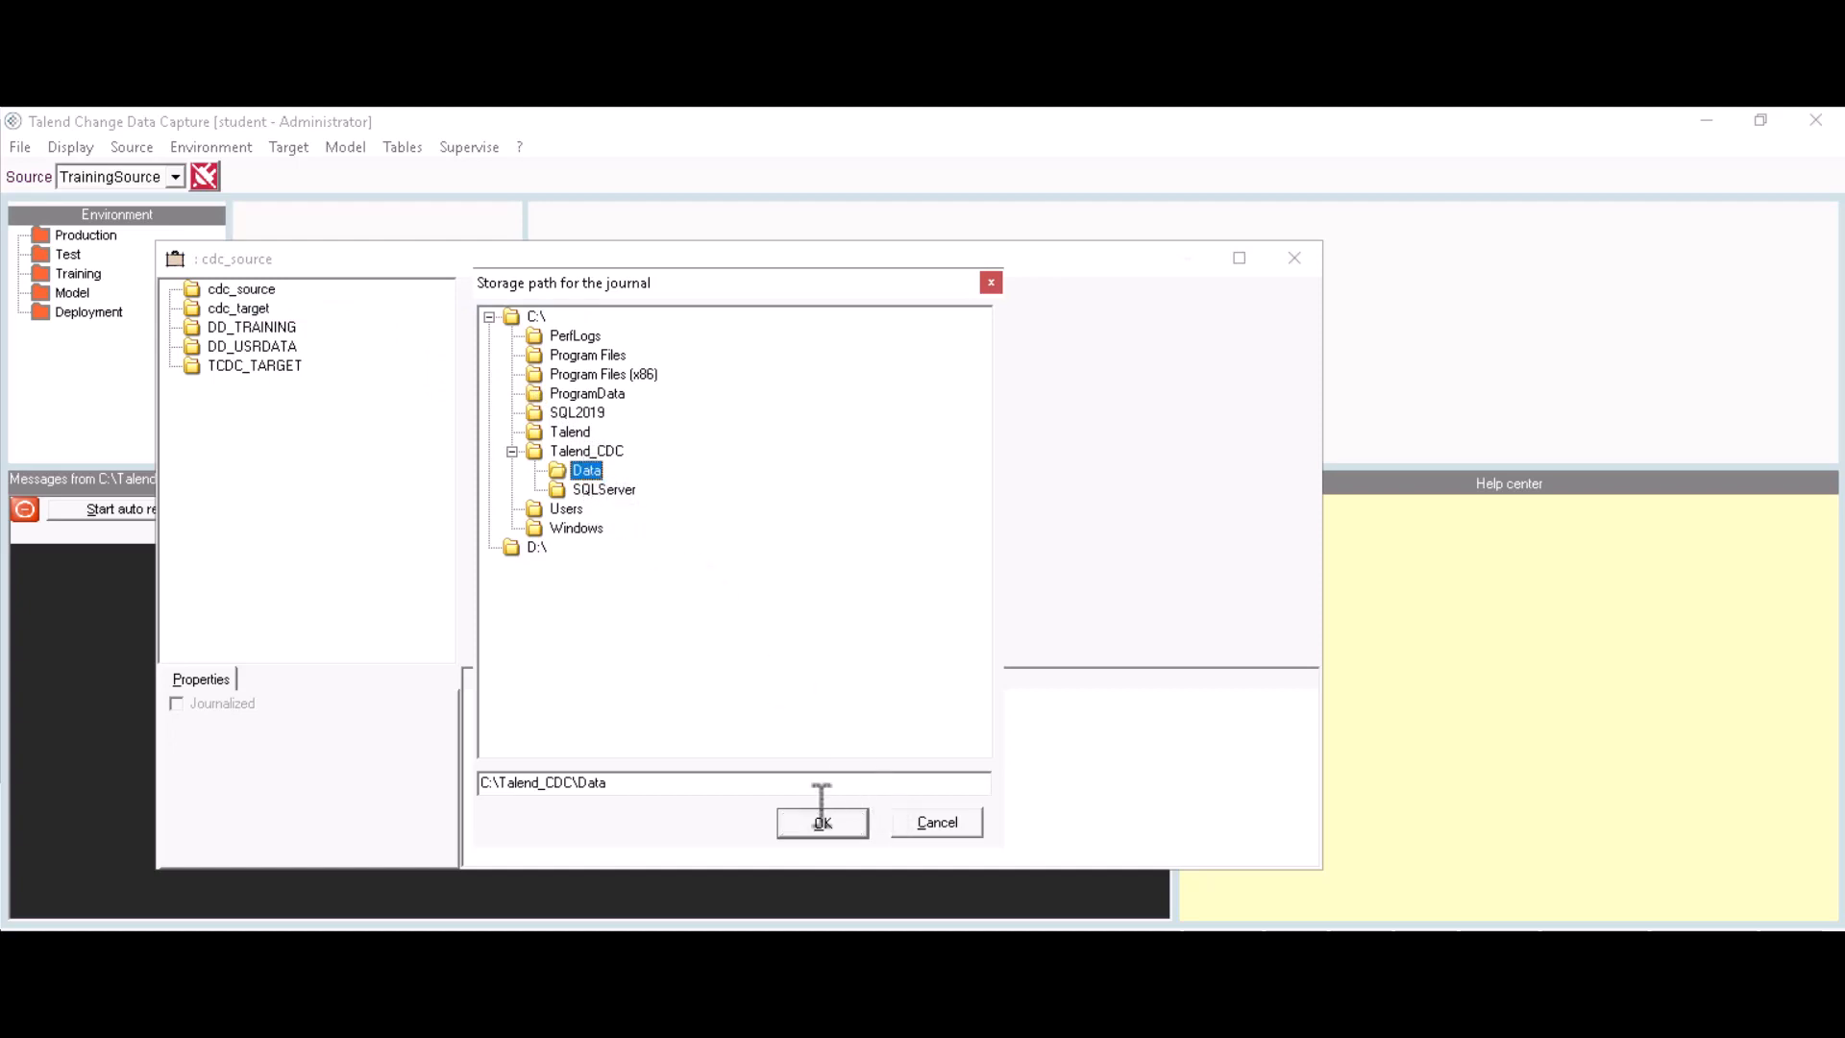
click(815, 827)
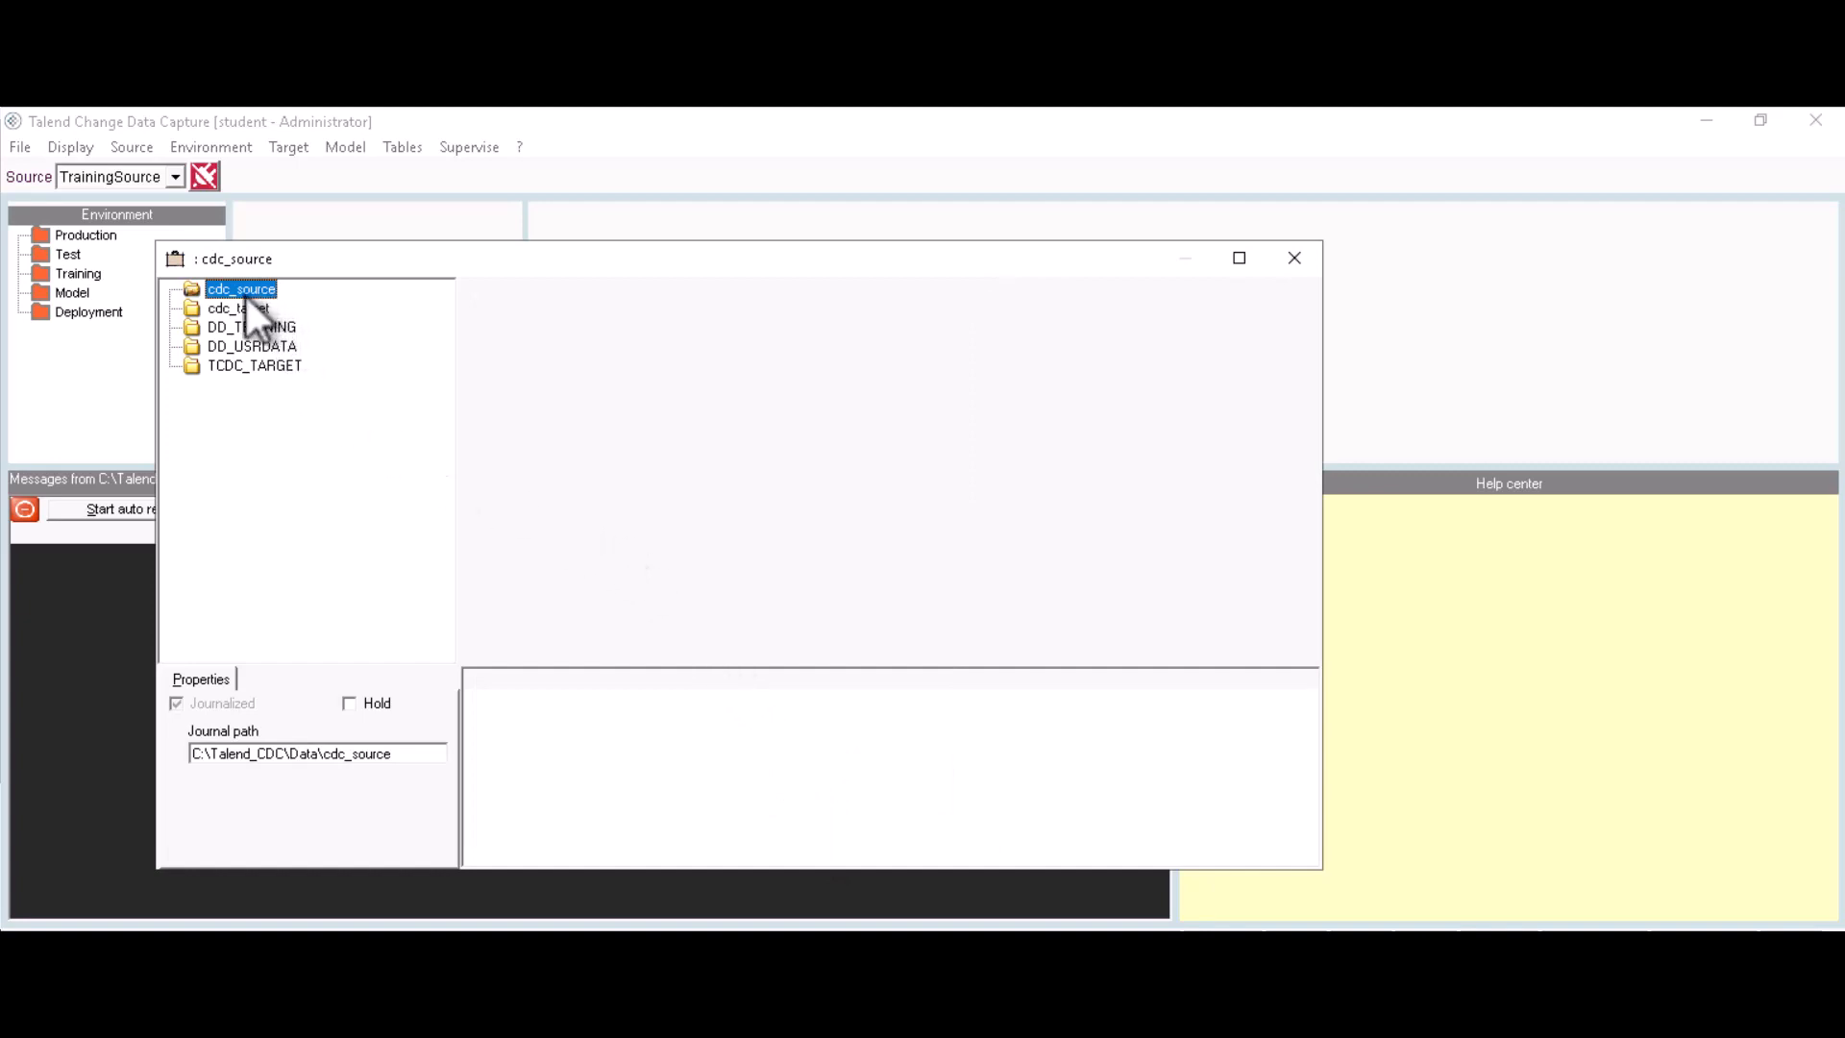
Step: Start the table logging process for the students table in cdc_source
click(508, 292)
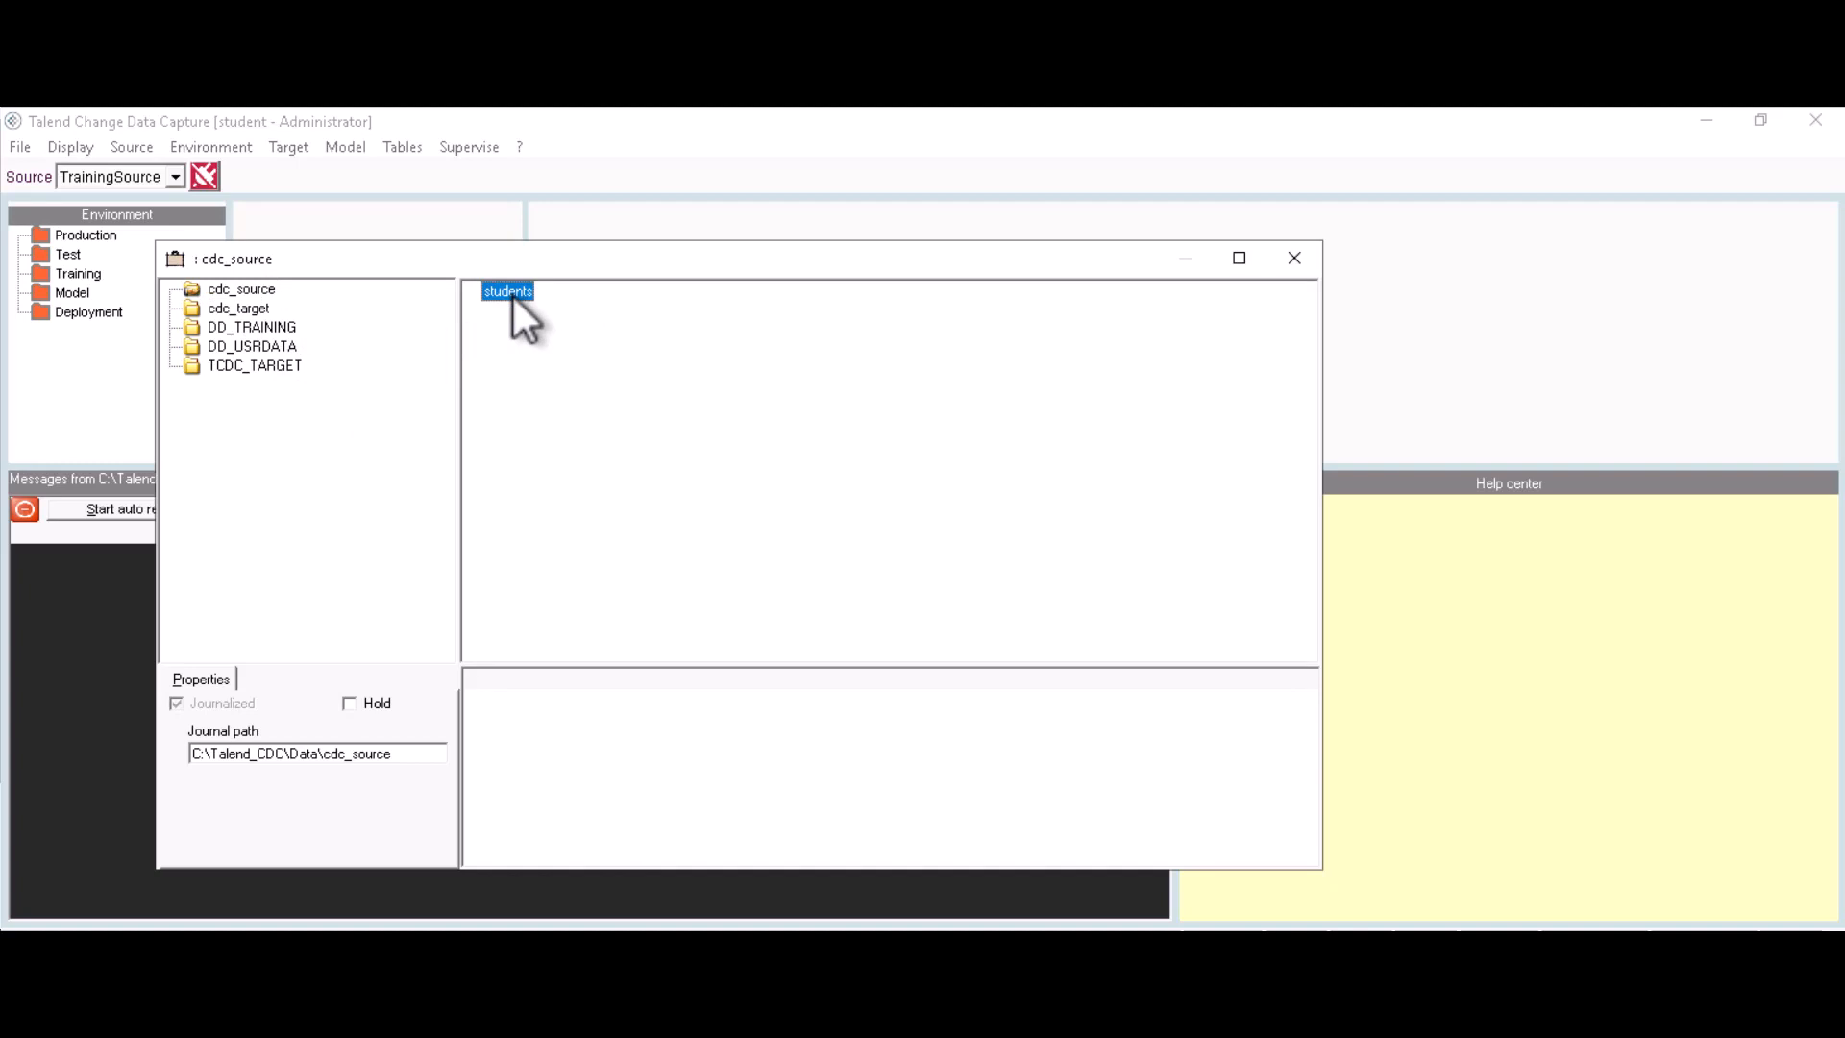
right_click(512, 298)
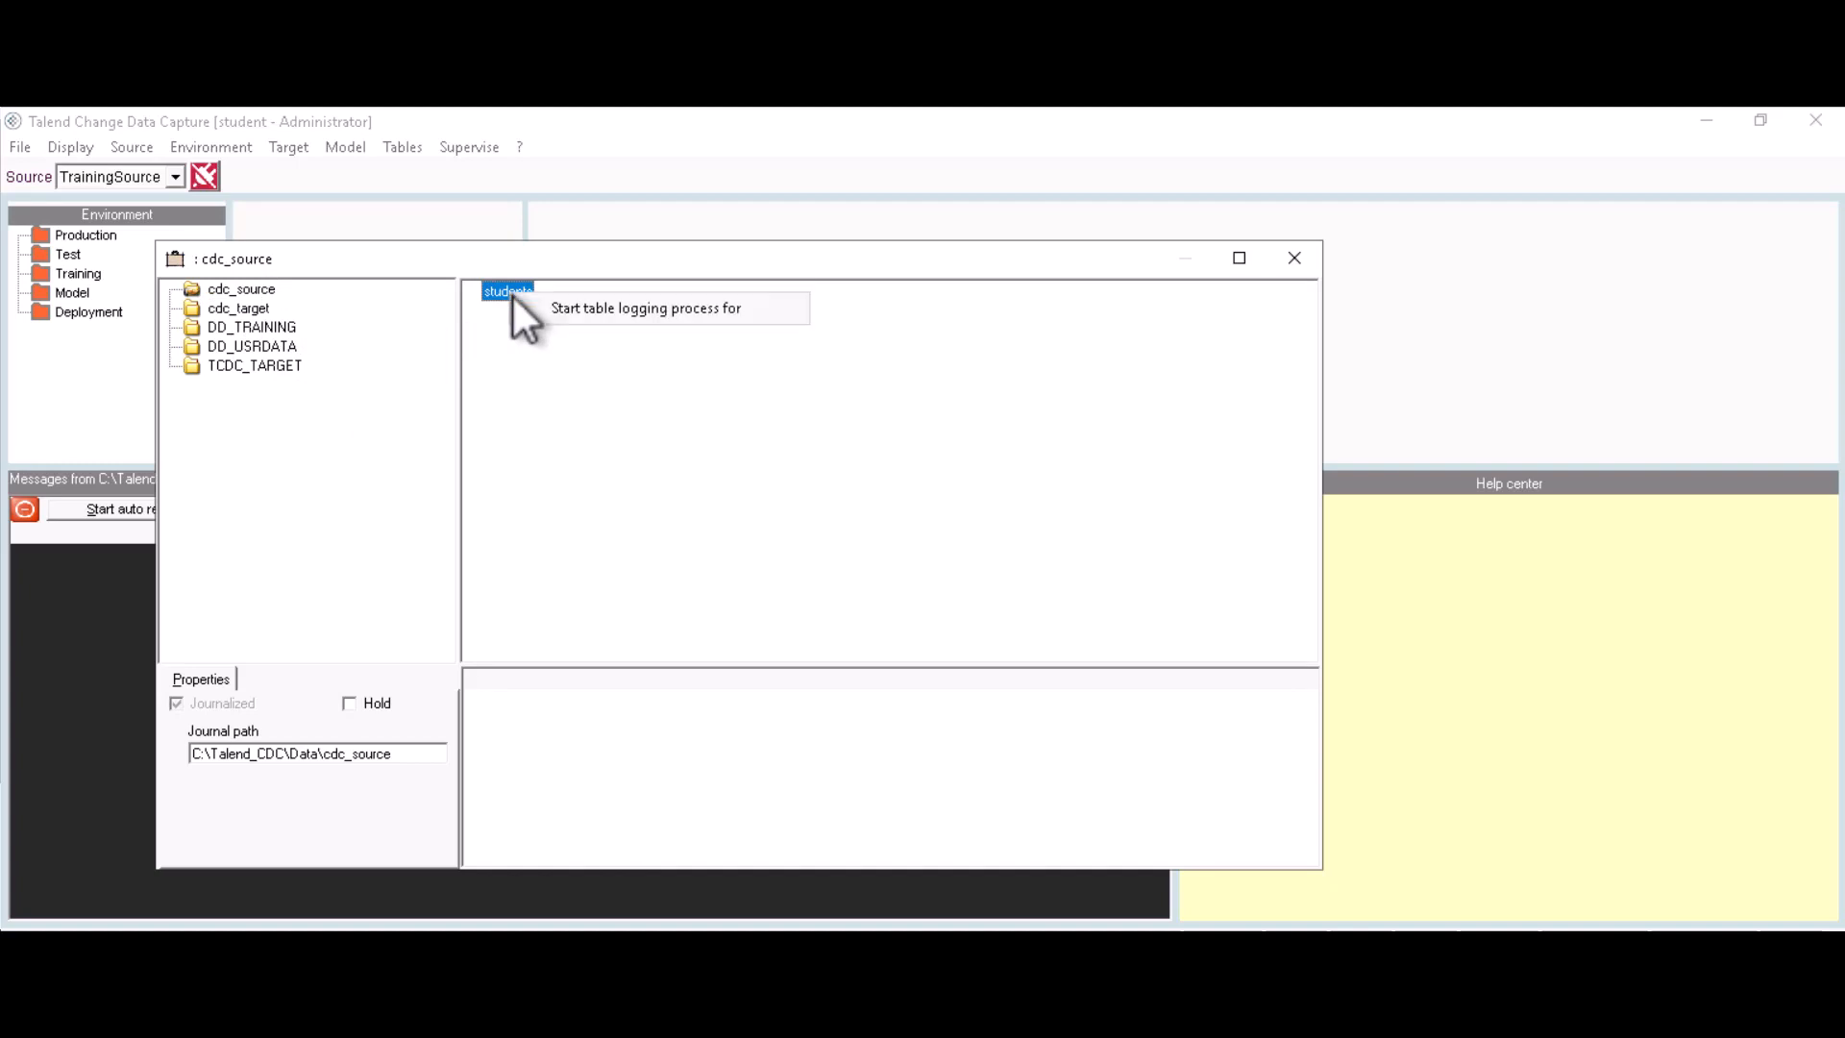
click(595, 309)
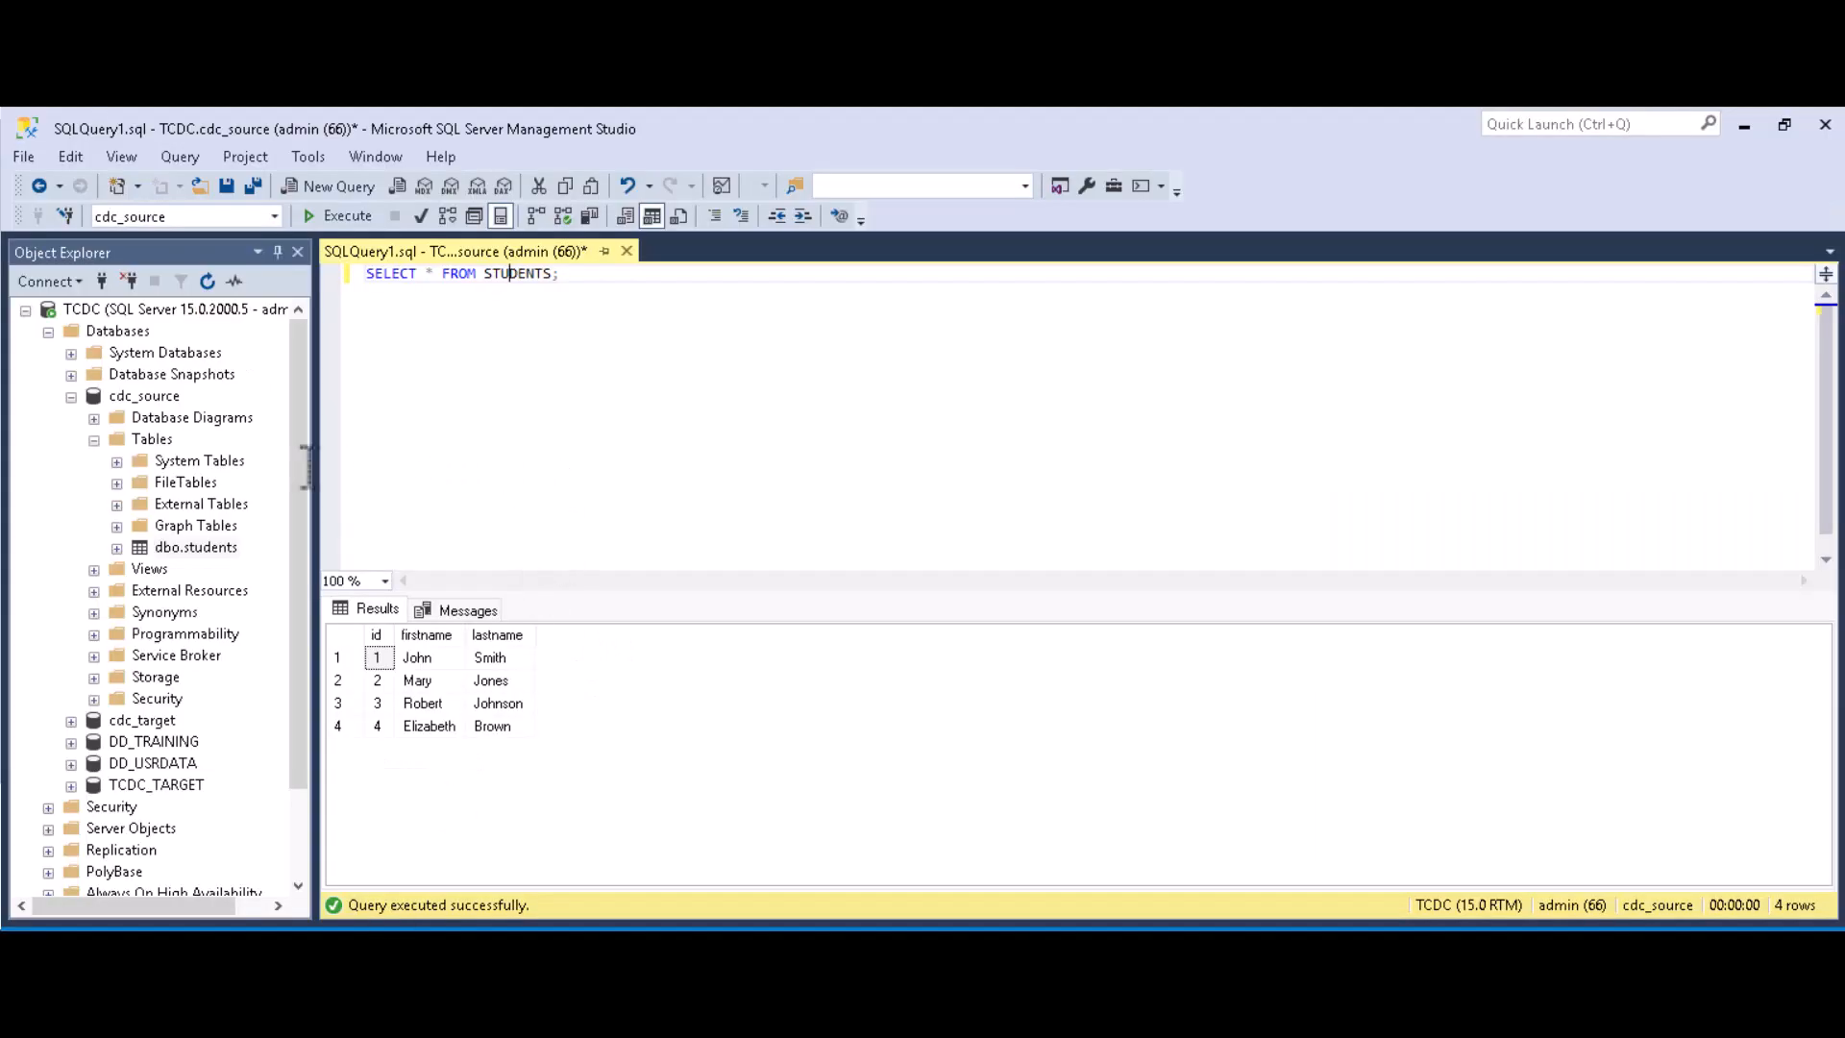
Step: Rerun SELECT * FROM STUDENTS on cdc_source to view the current student rows
click(148, 396)
click(190, 548)
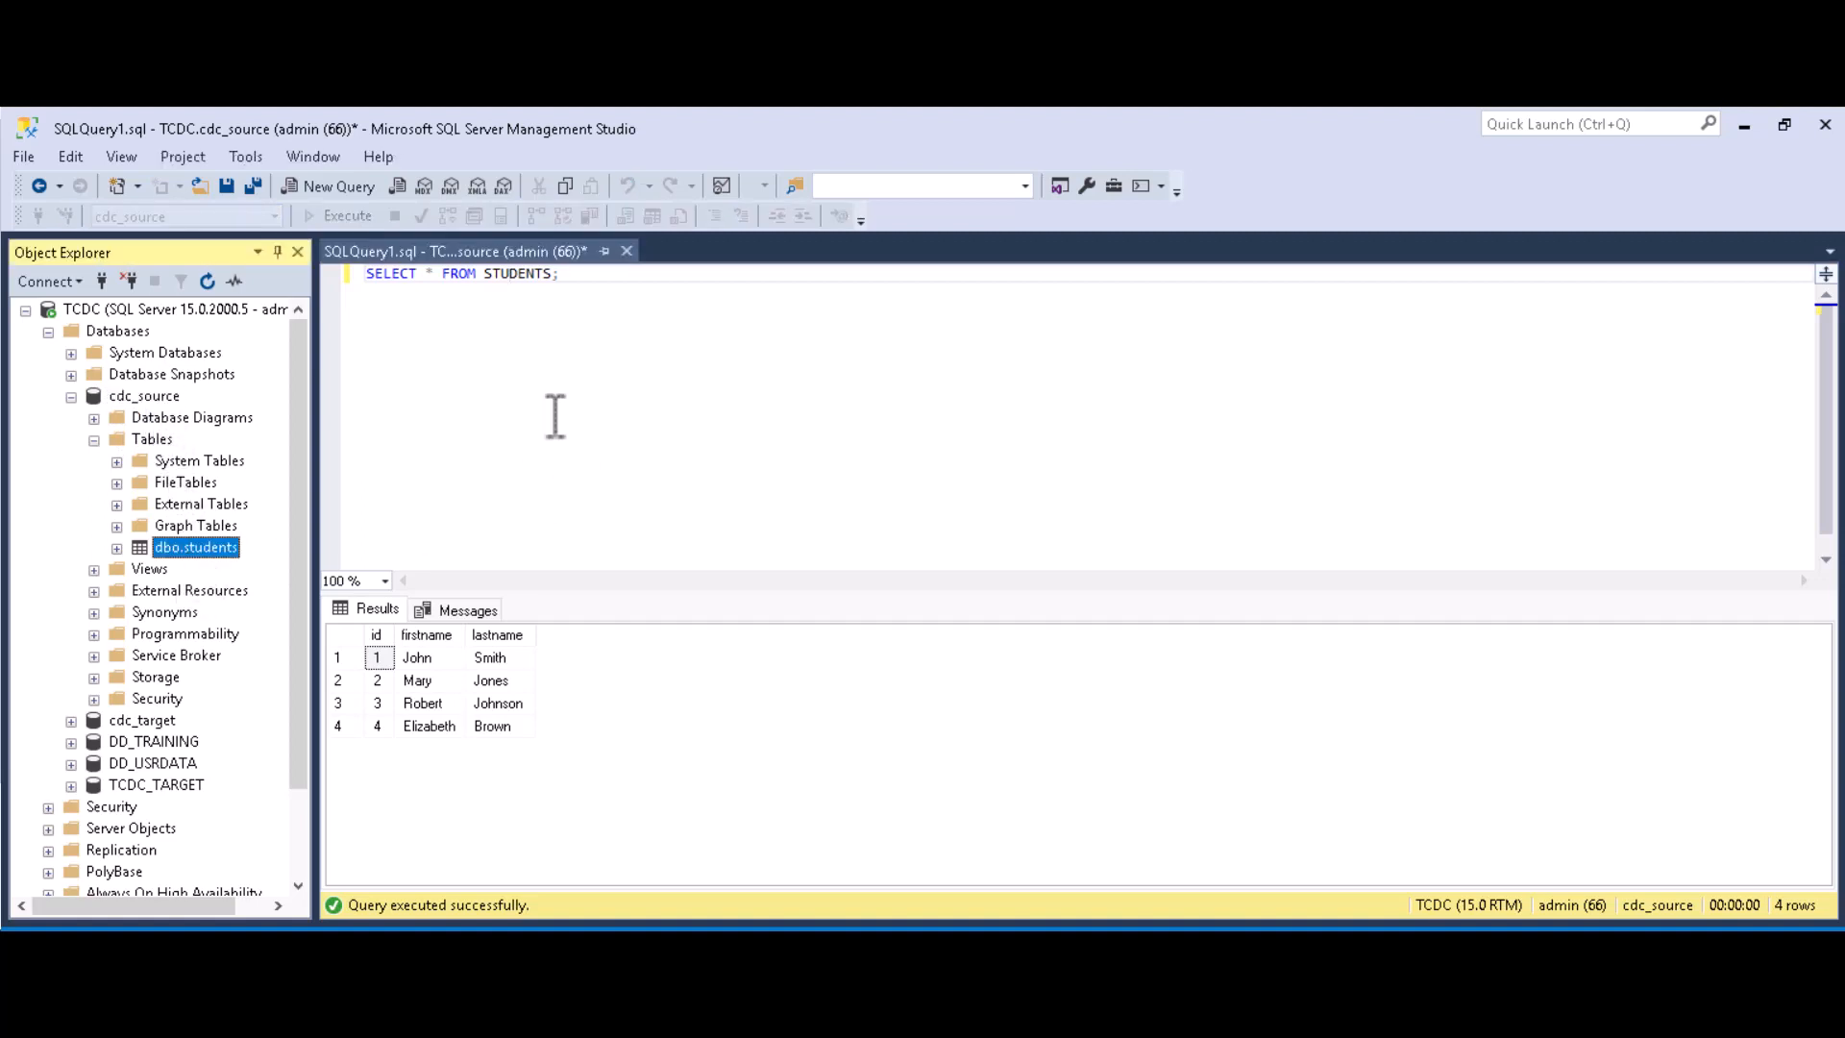
drag(567, 276, 366, 276)
click(347, 215)
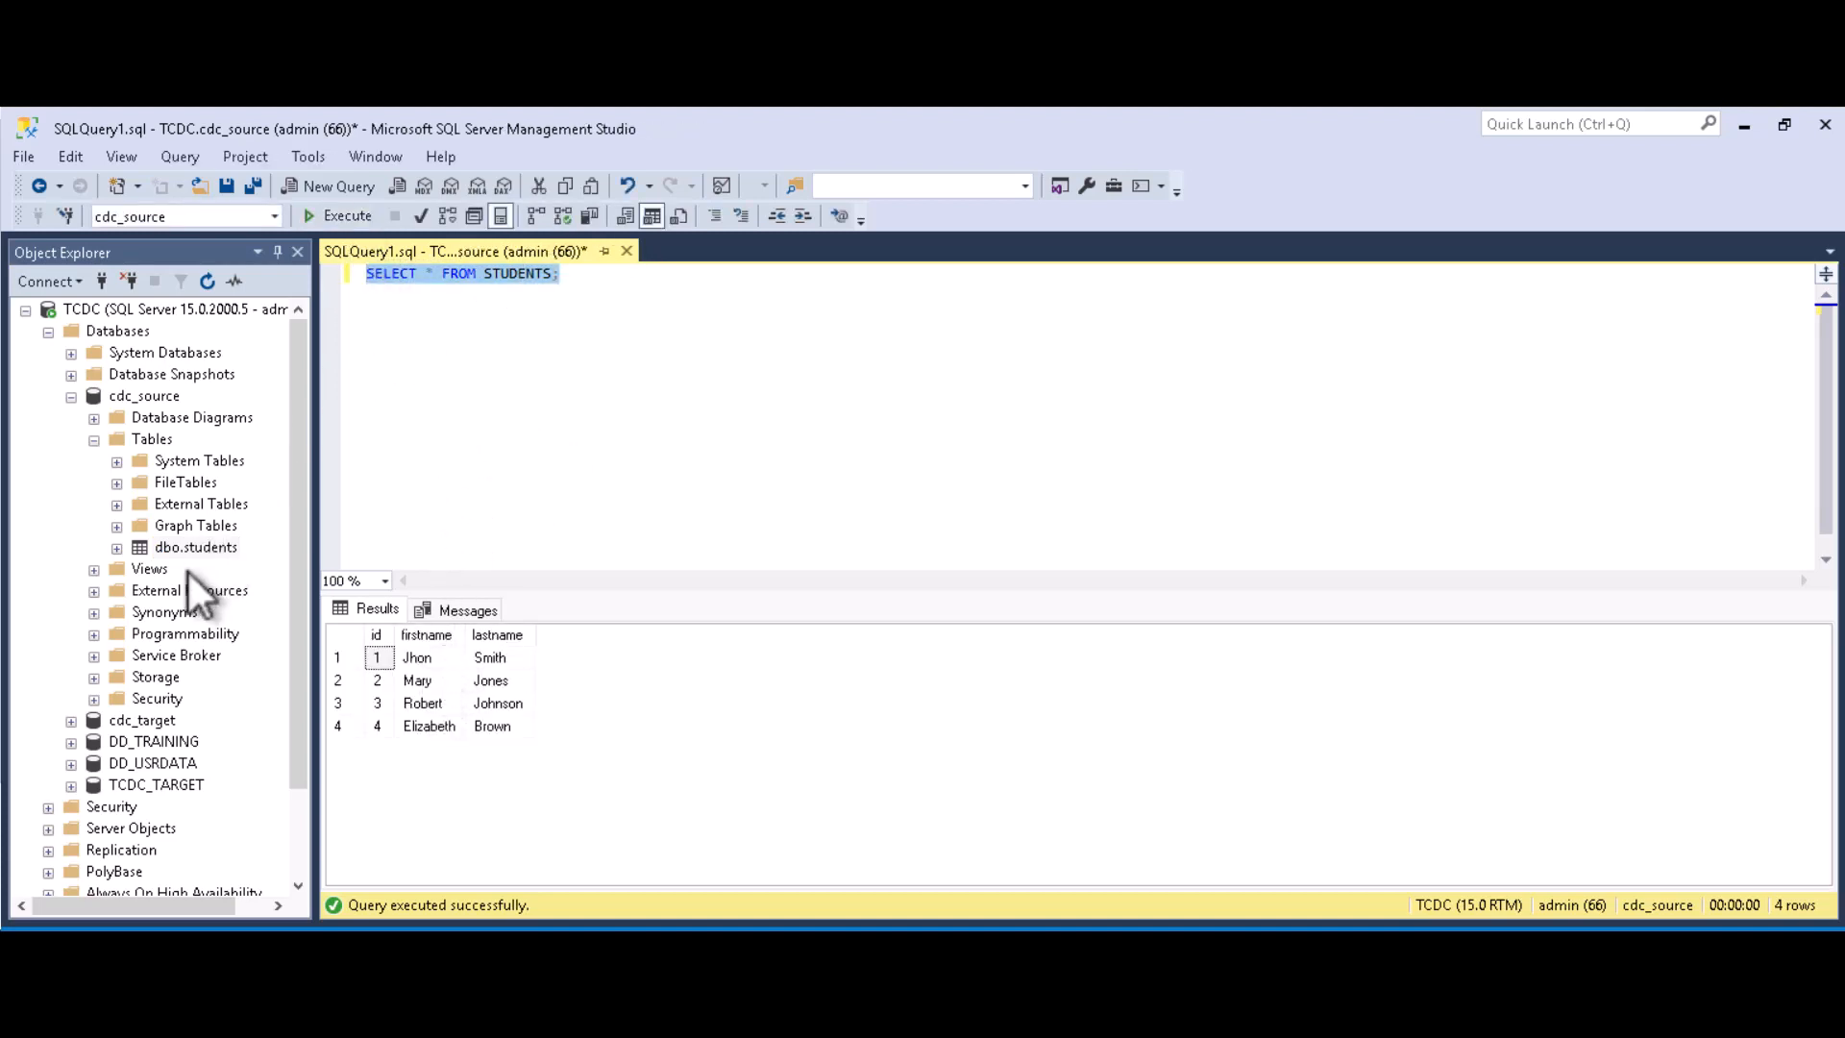
Step: Change student 1's first name from Jhon to Jhonnie in Edit Top 200 Rows, then return to Talend
right_click(190, 545)
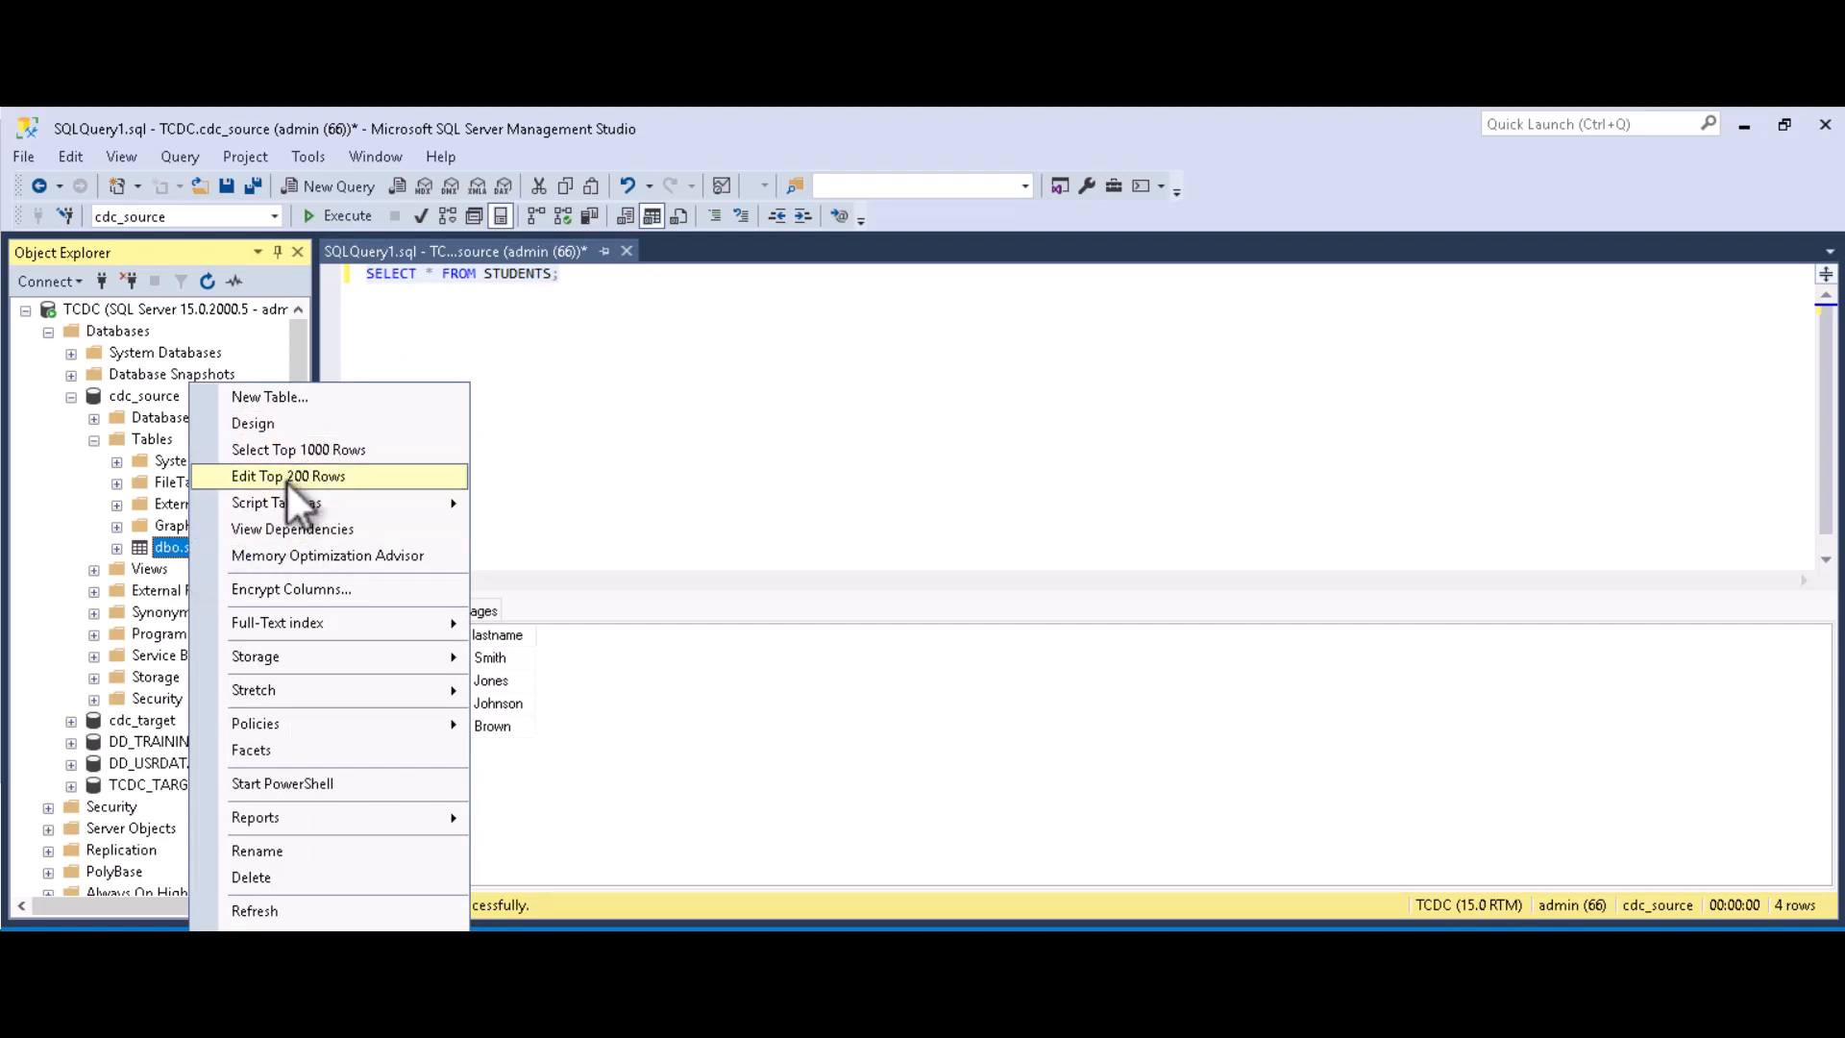
click(288, 477)
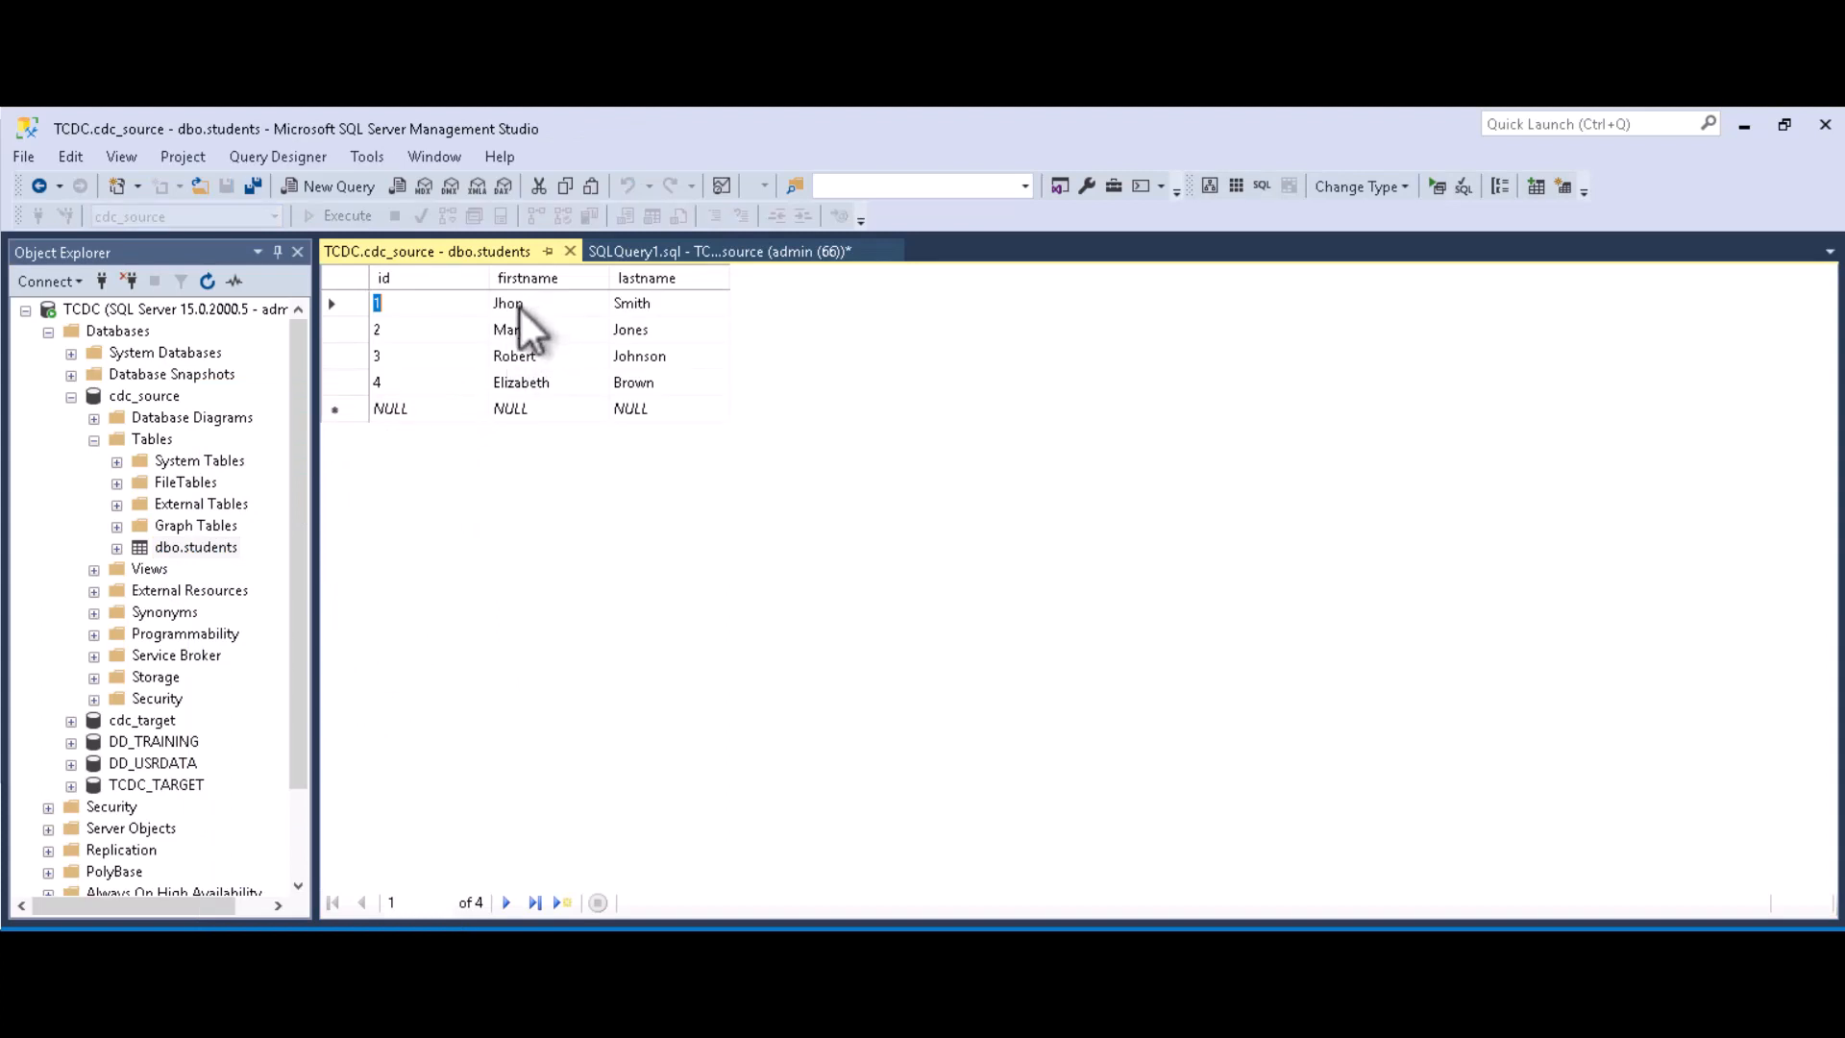
click(527, 303)
click(528, 304)
text(ni)
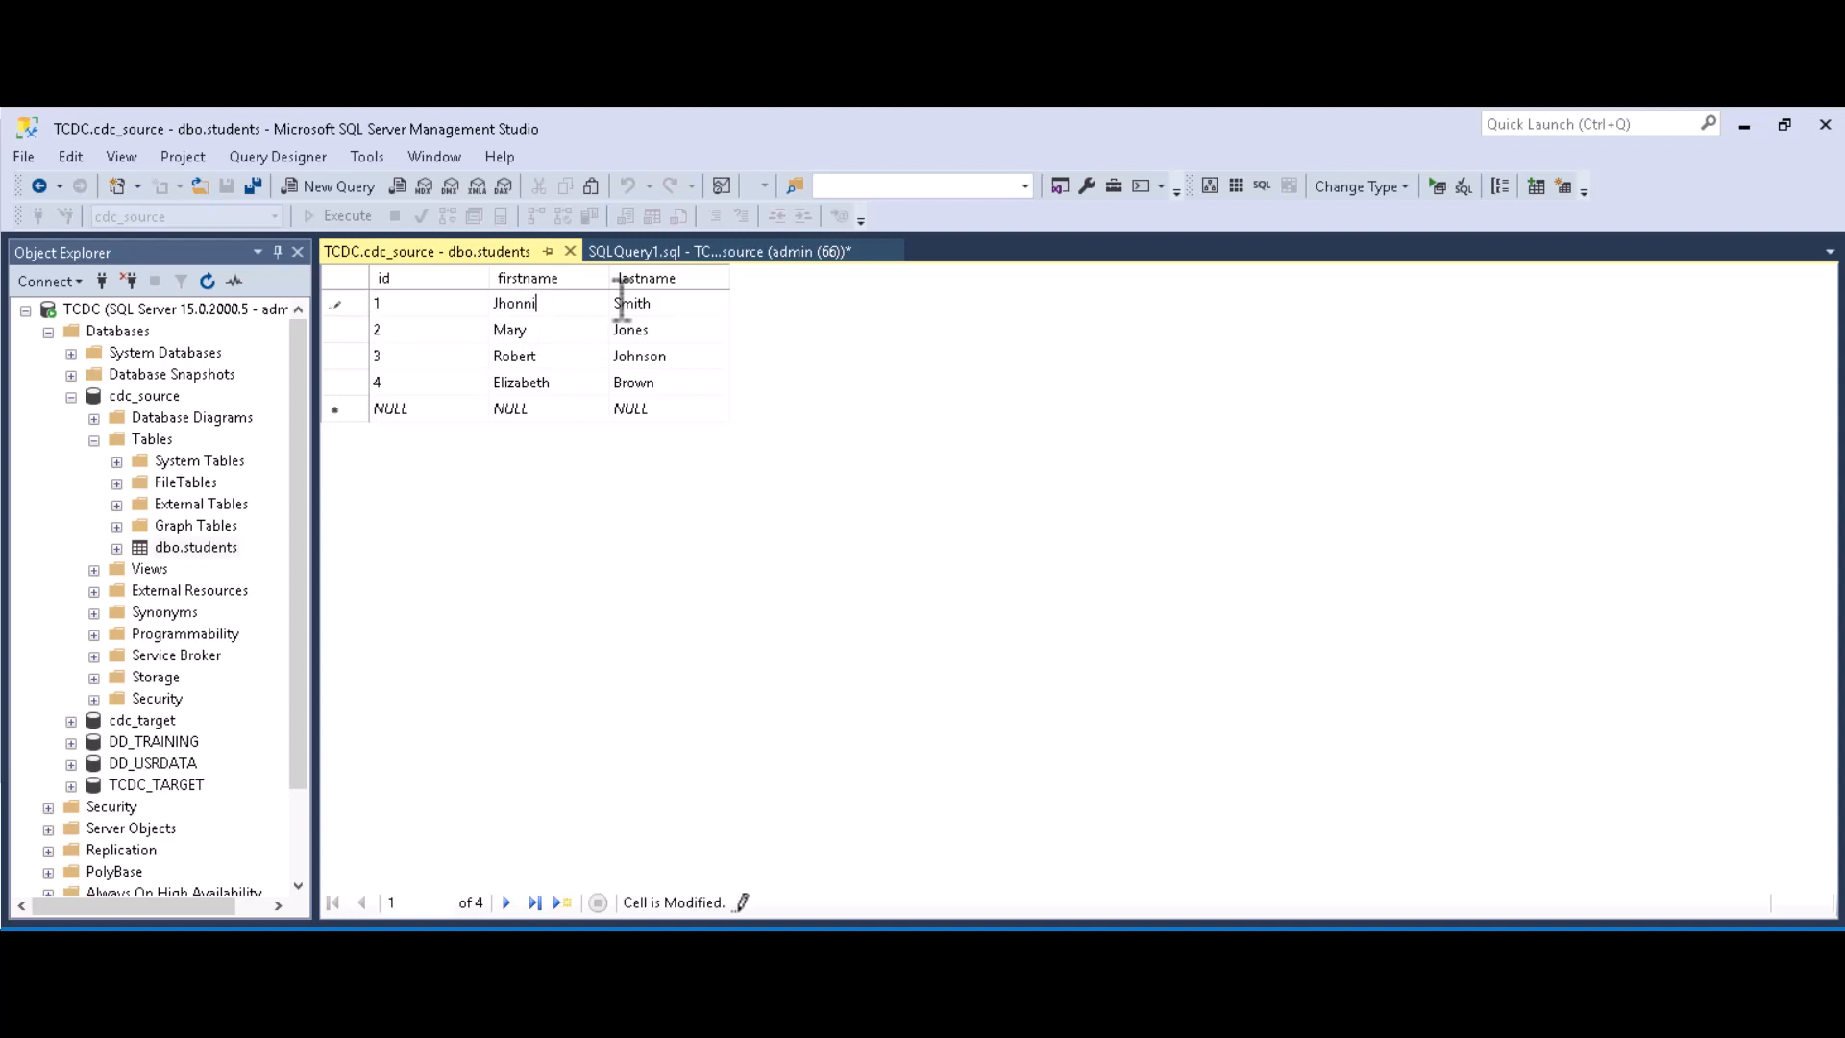
text(e)
key(Down)
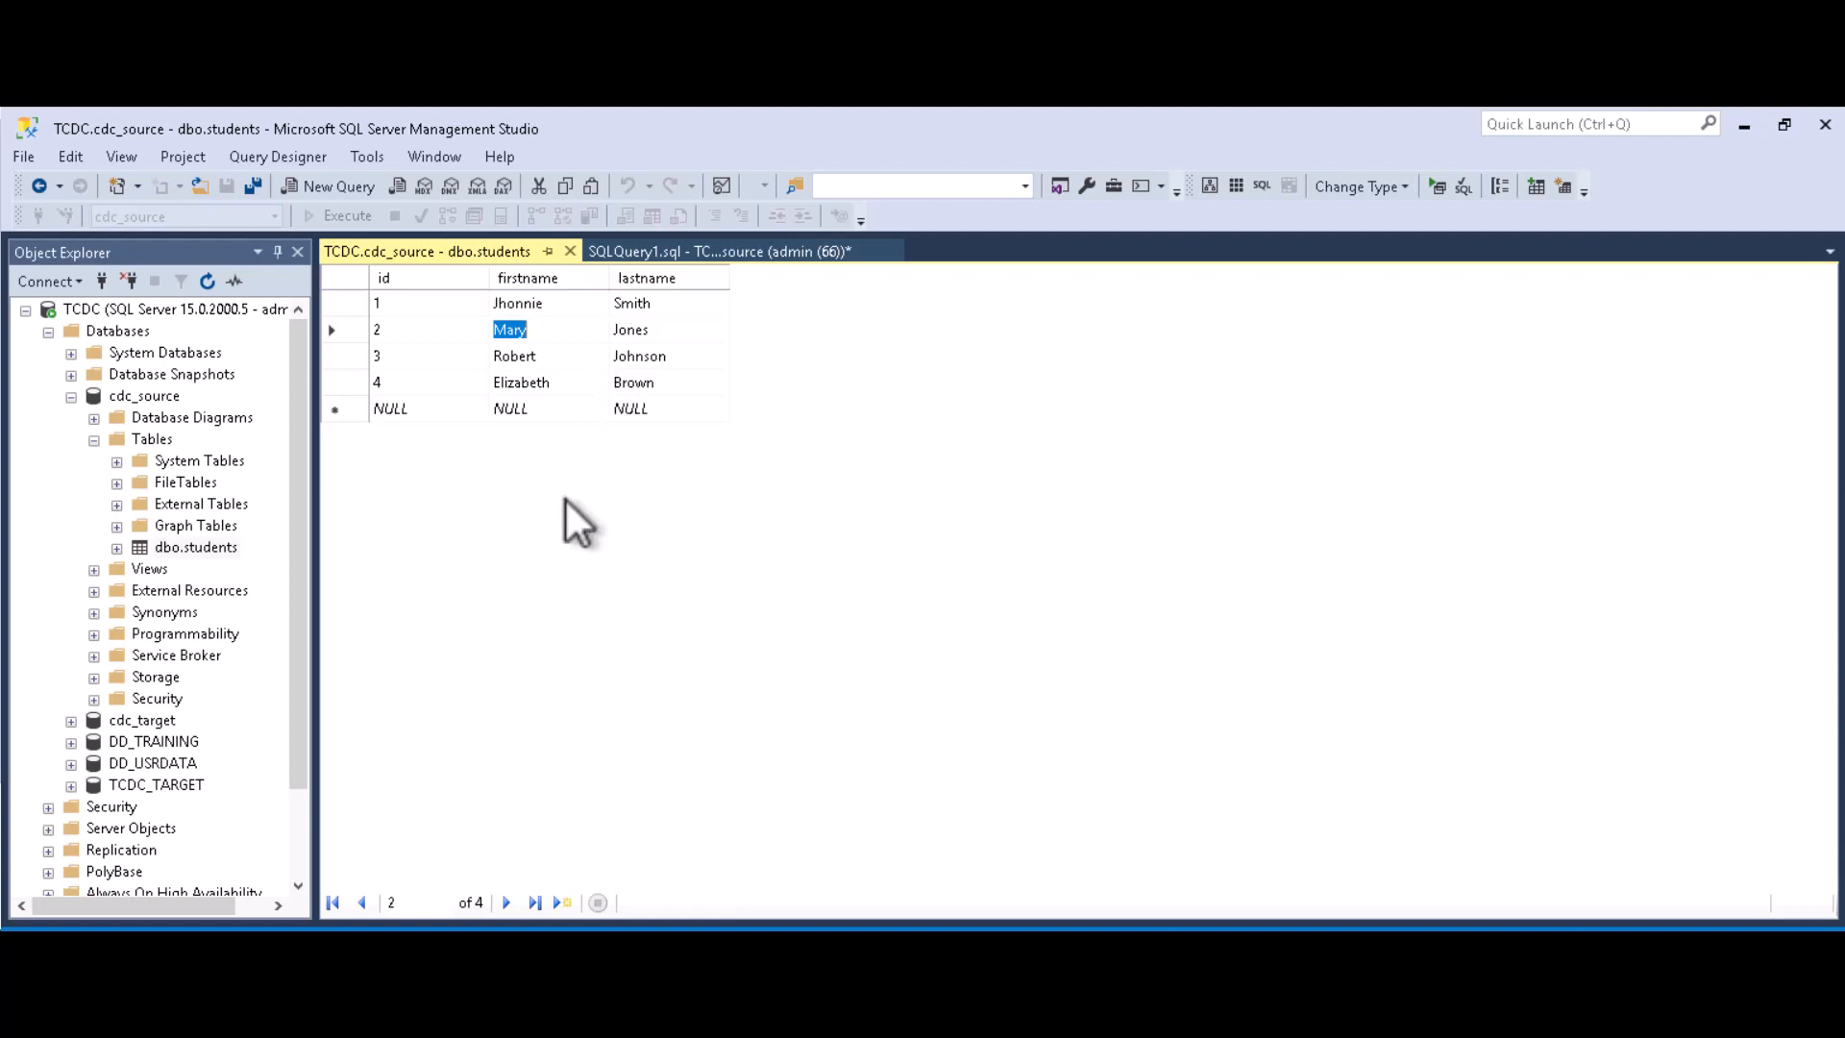
click(569, 251)
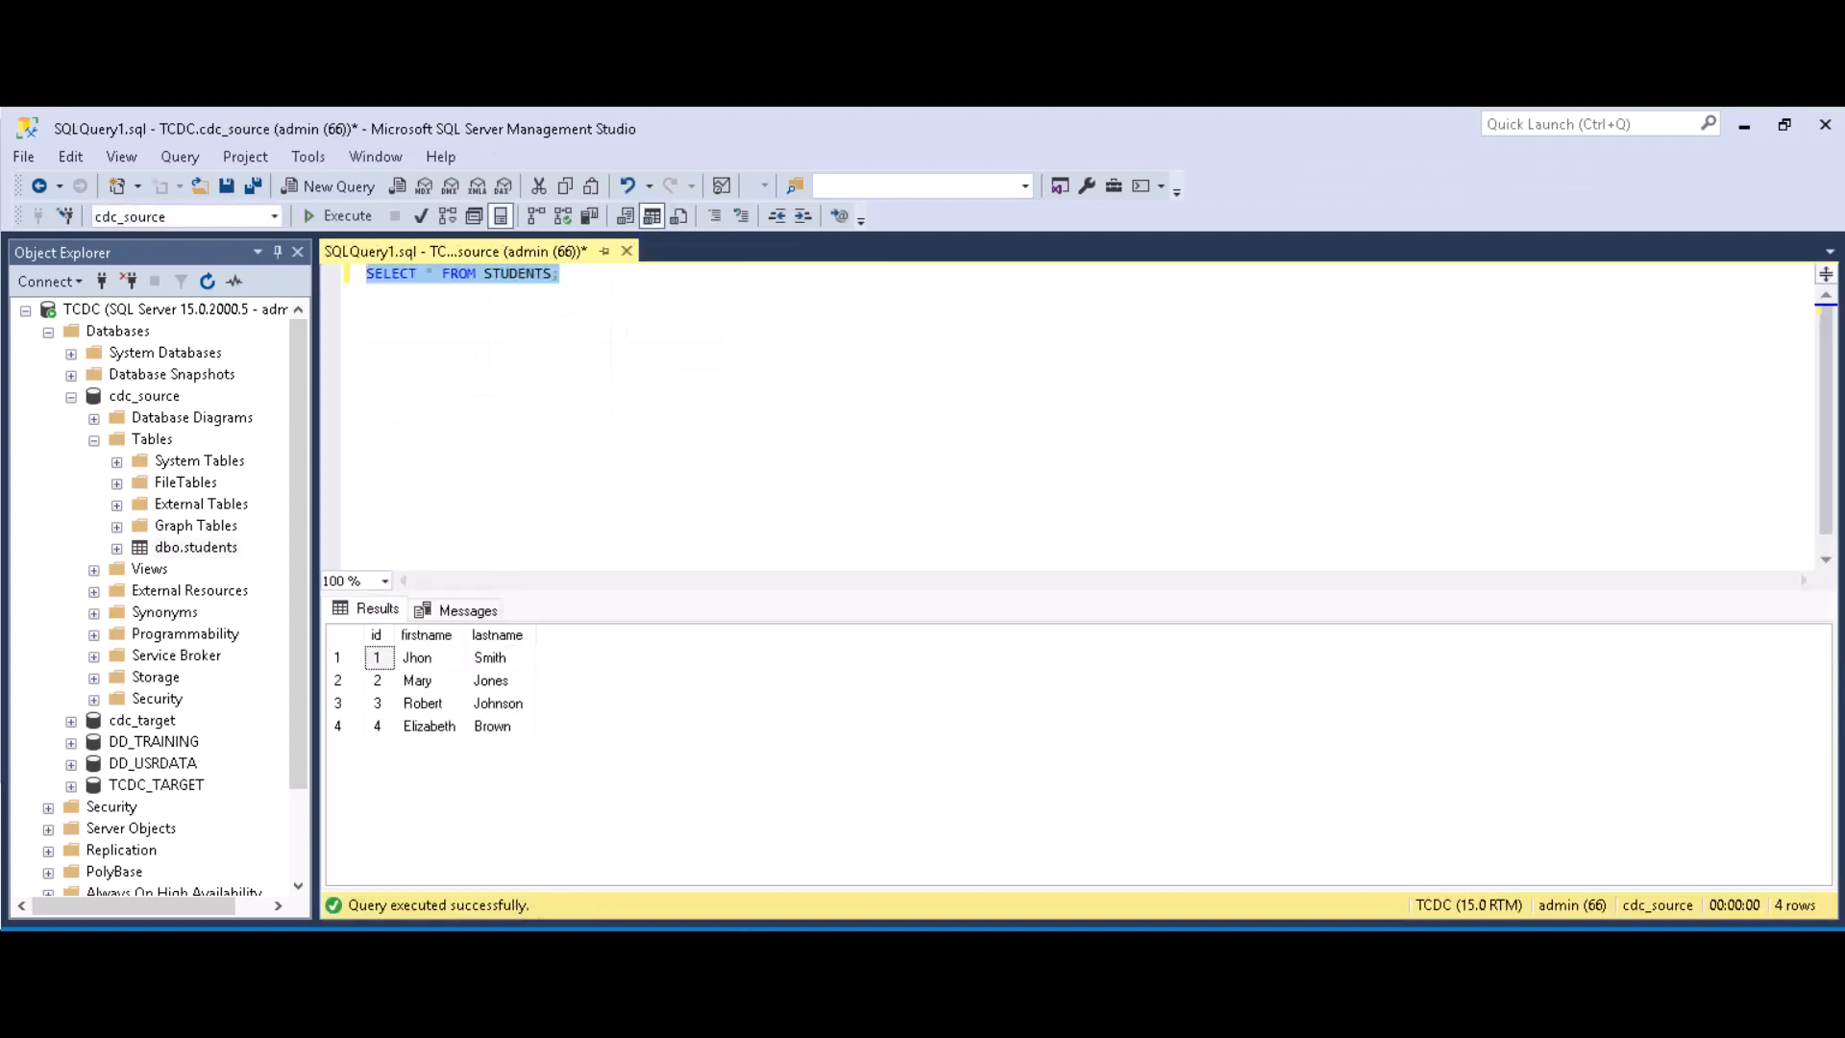
click(384, 949)
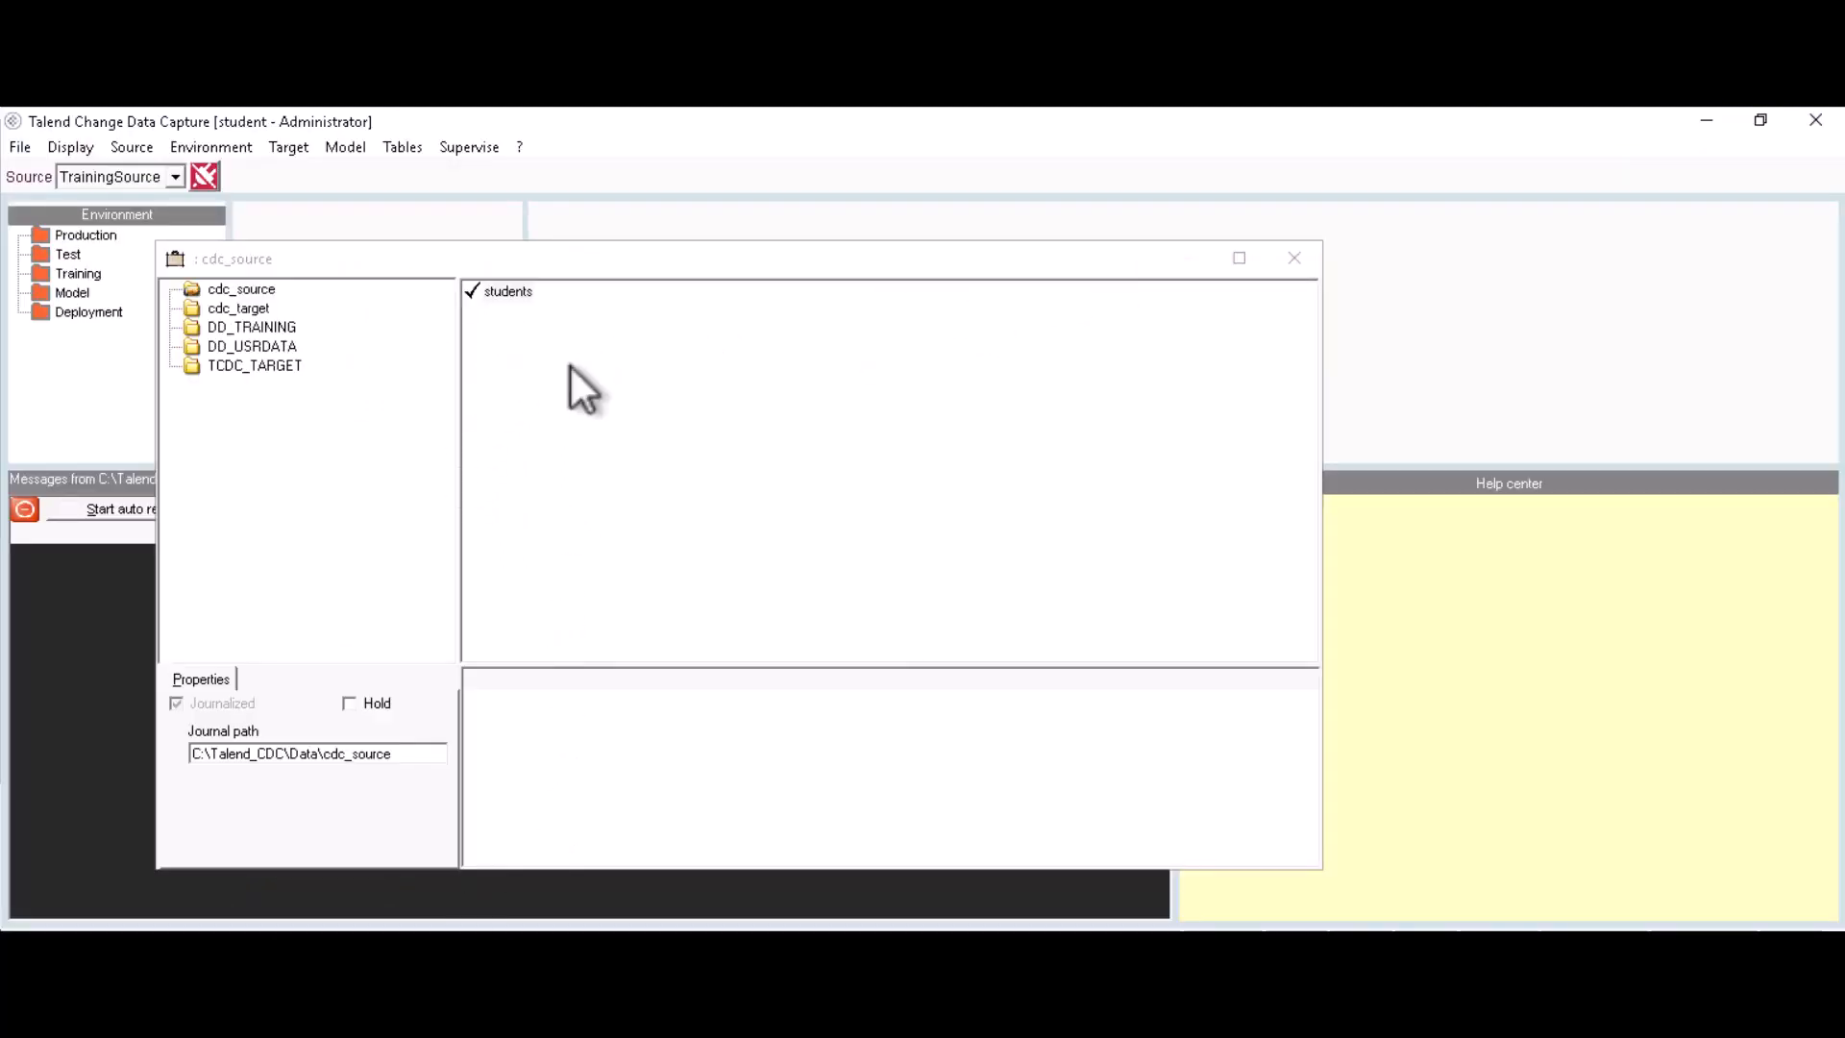
right_click(240, 291)
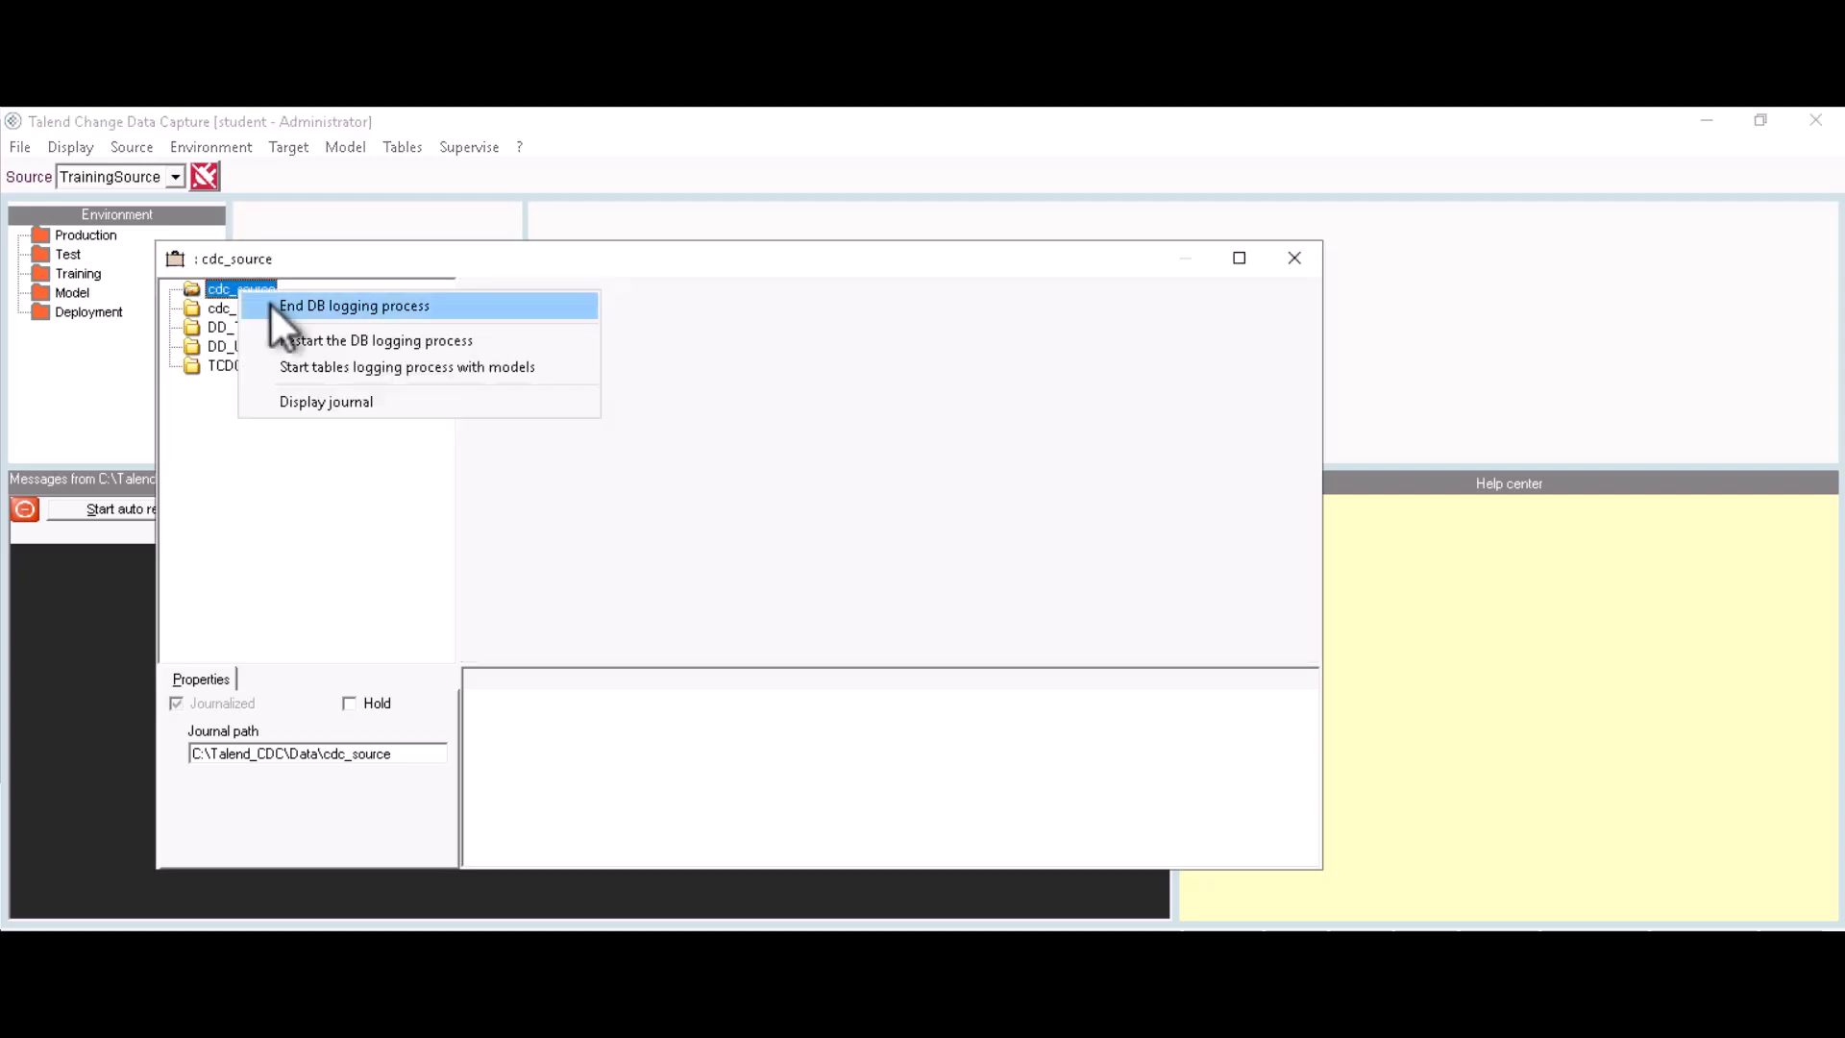
click(334, 407)
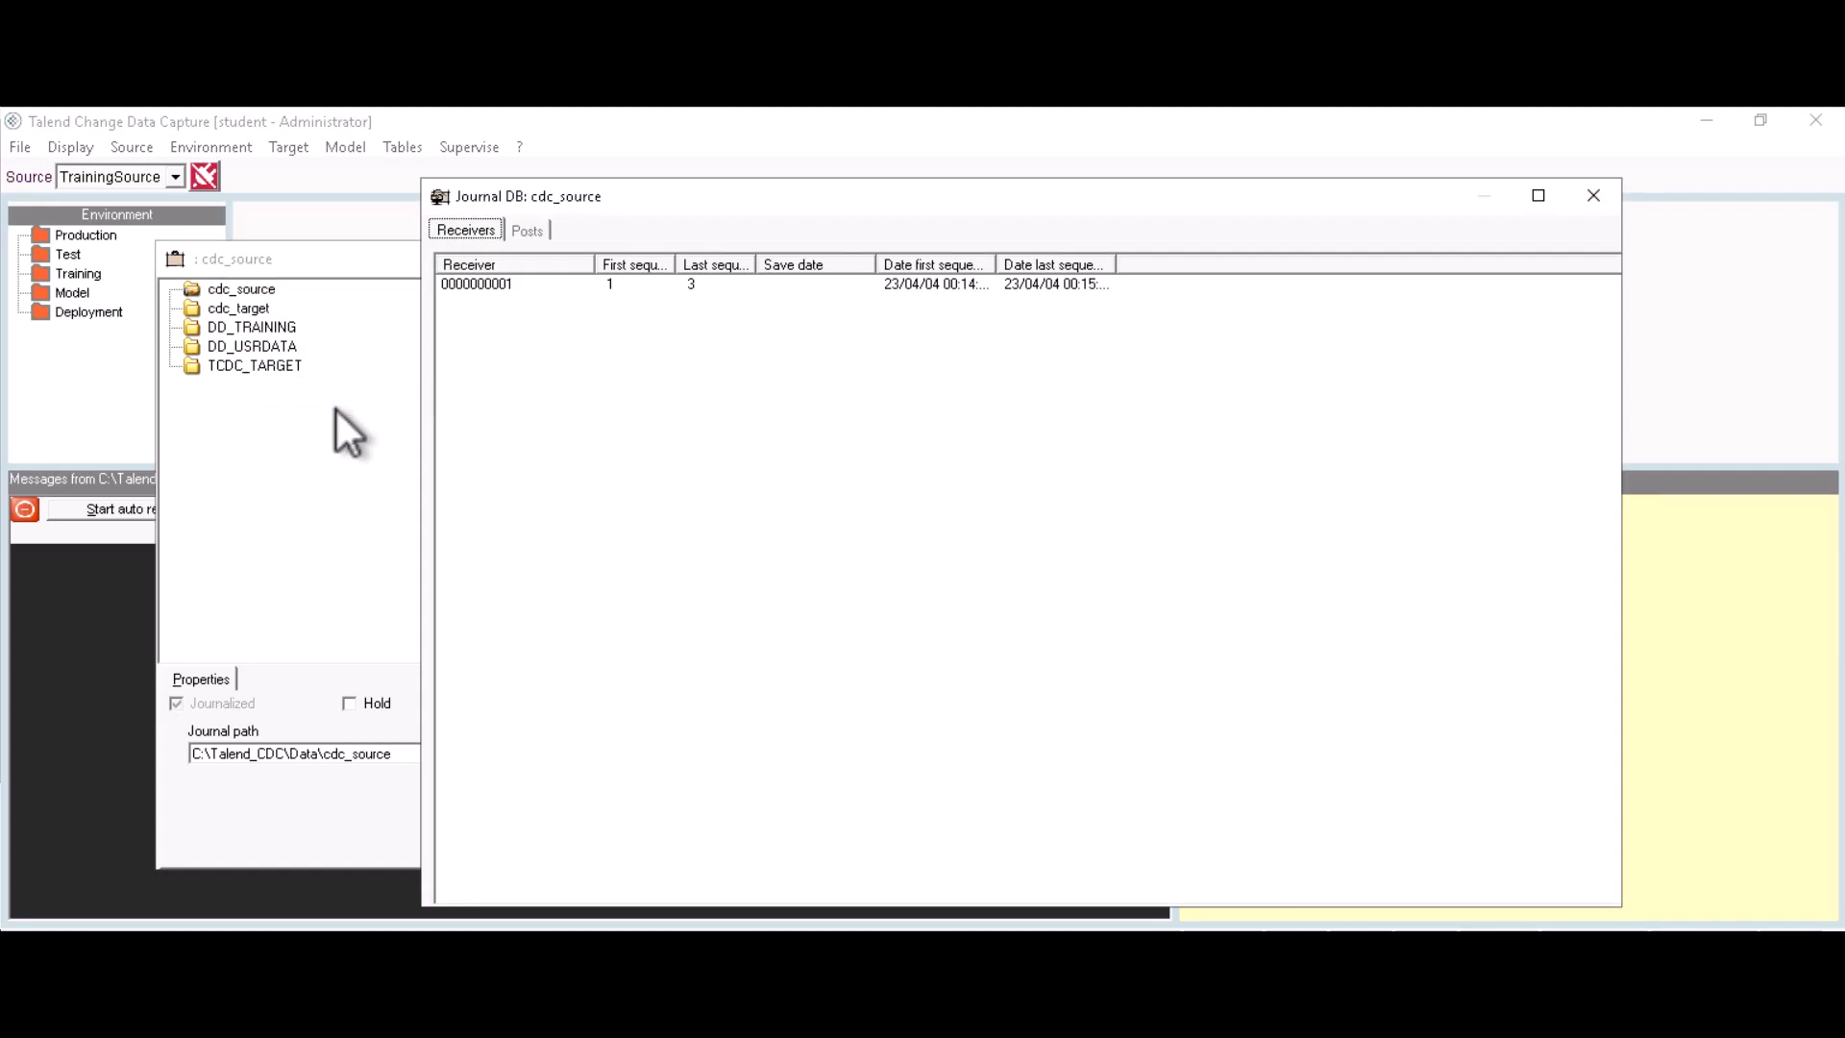
click(500, 284)
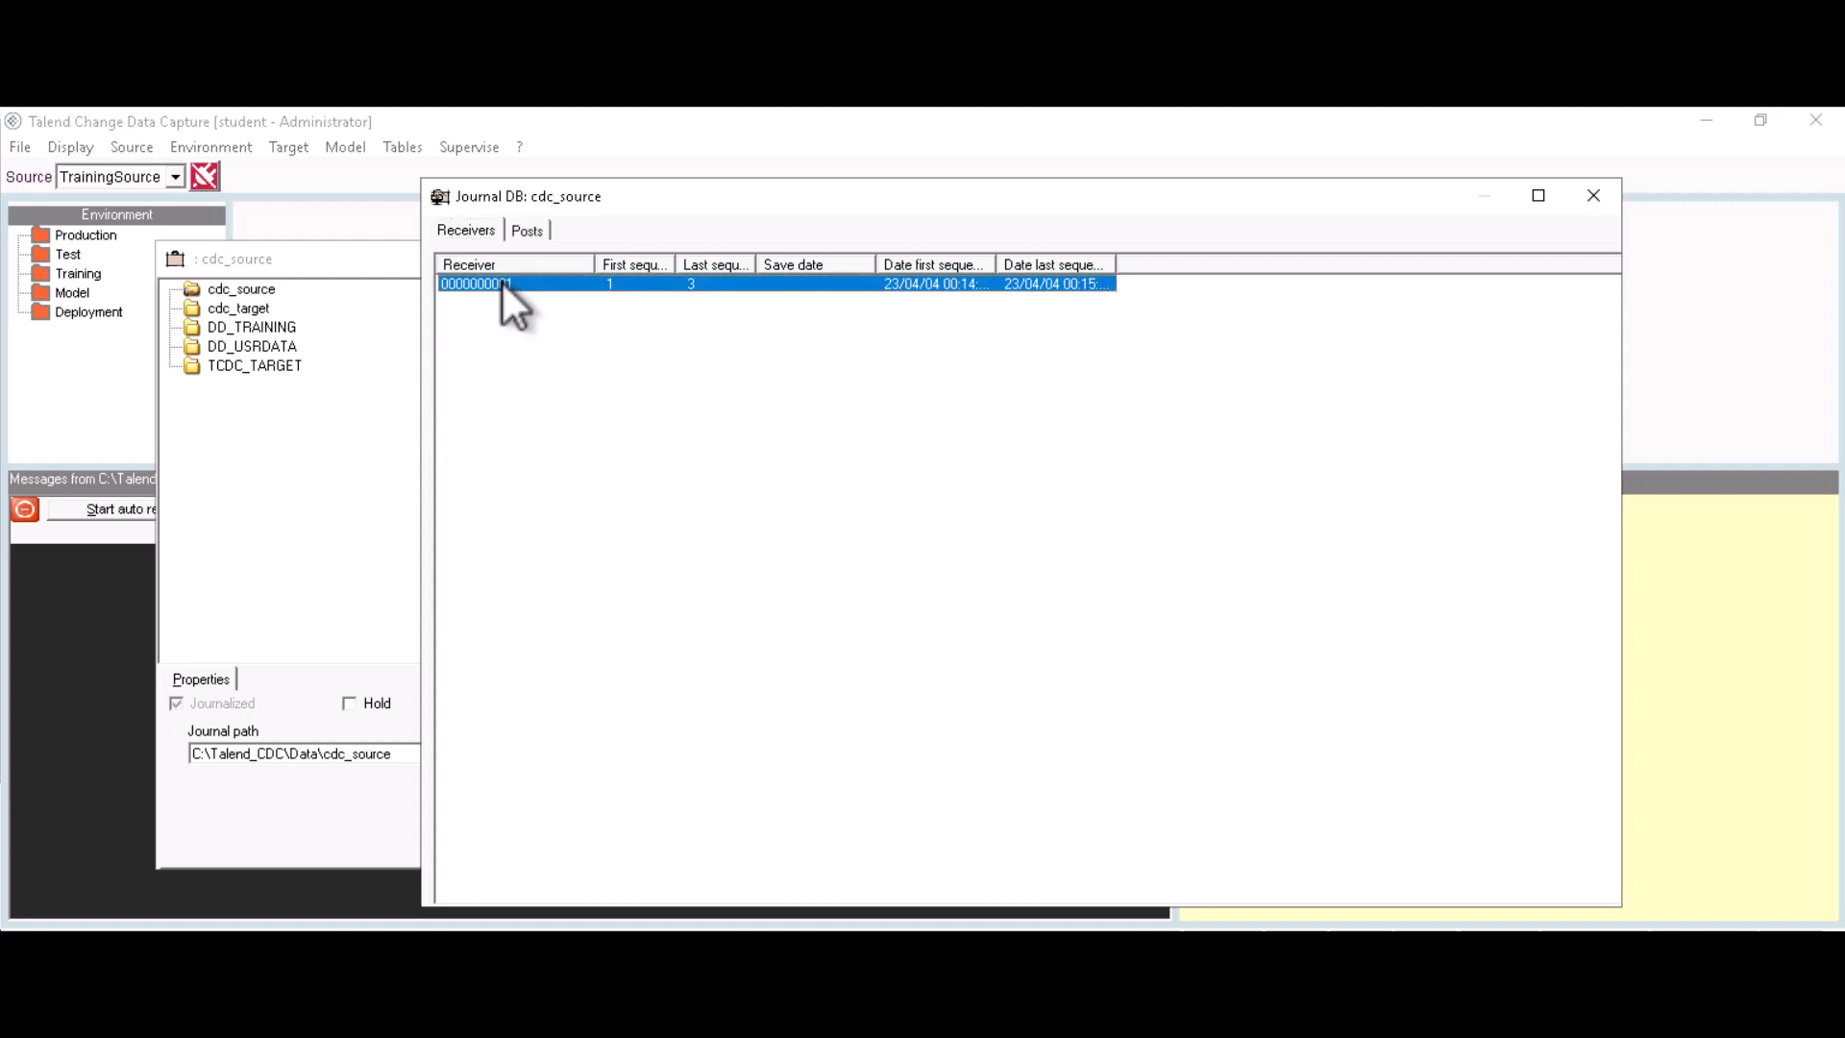
click(528, 233)
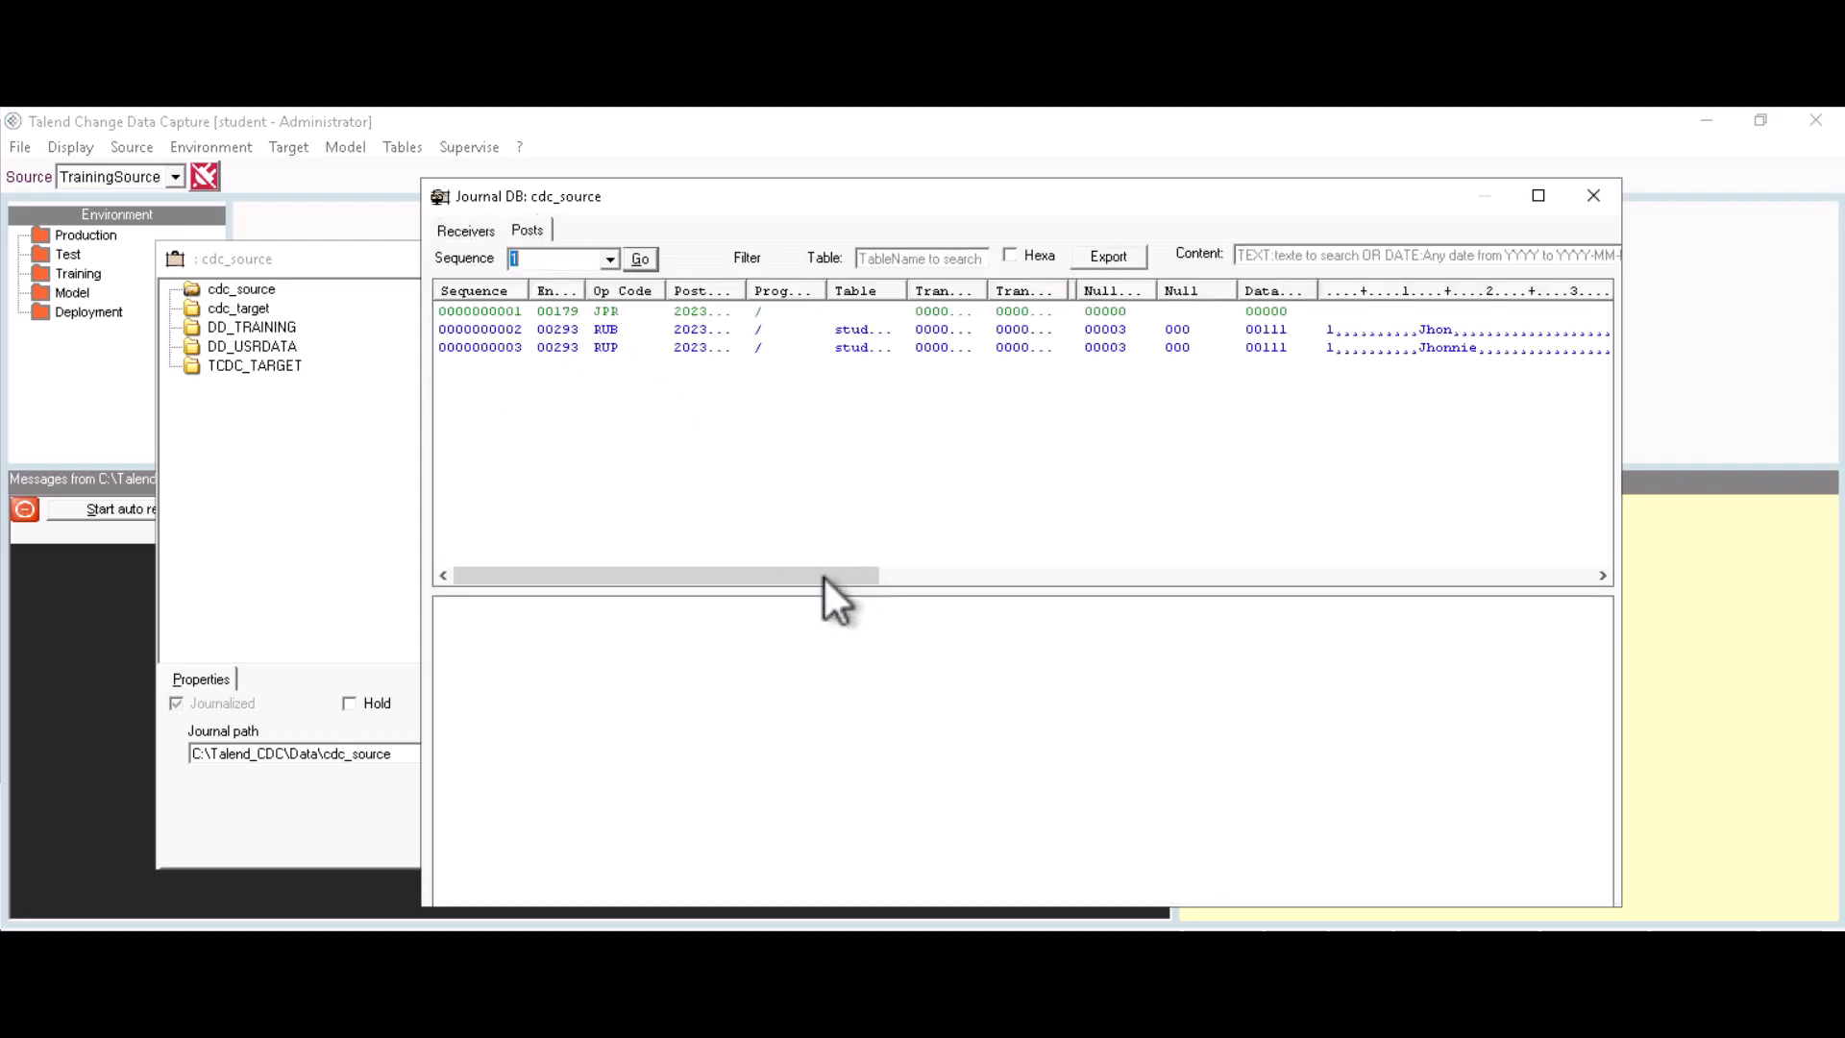
drag(794, 575, 1047, 580)
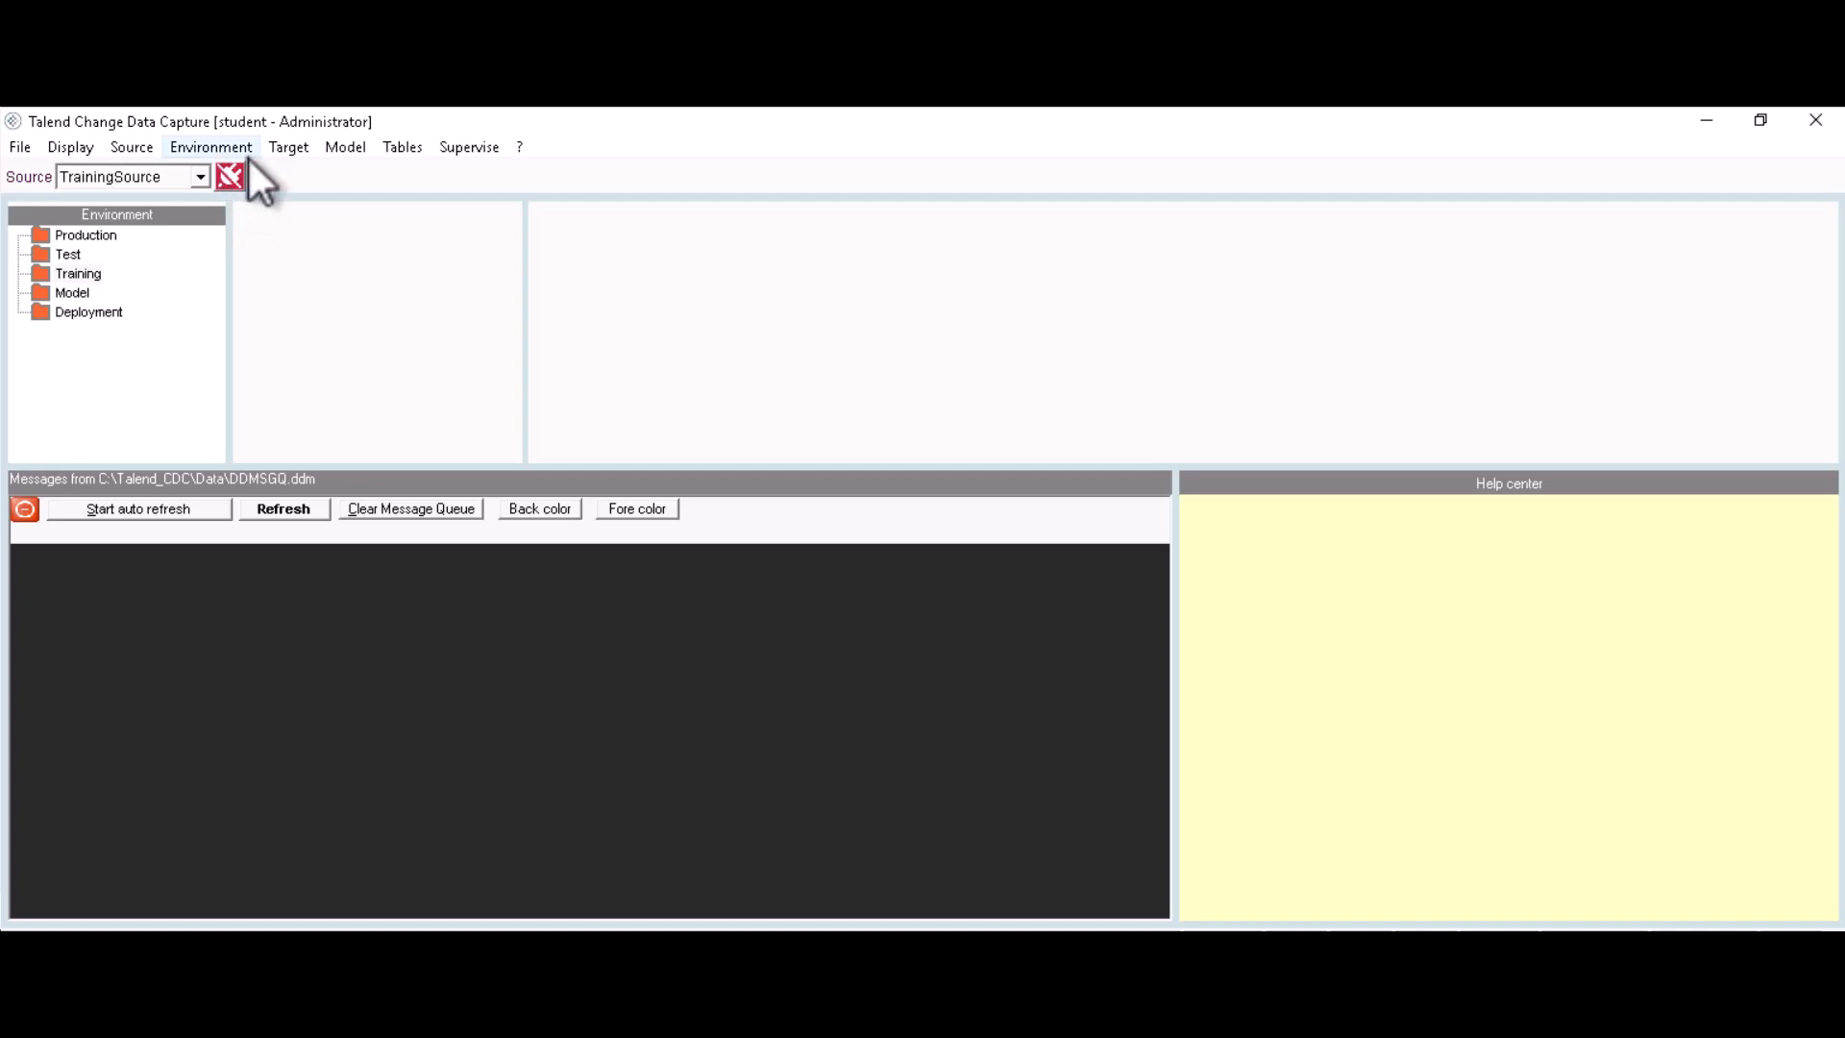
Step: Add environment E1 with source code SC1, type Training, description 'Environment for SR'
click(212, 147)
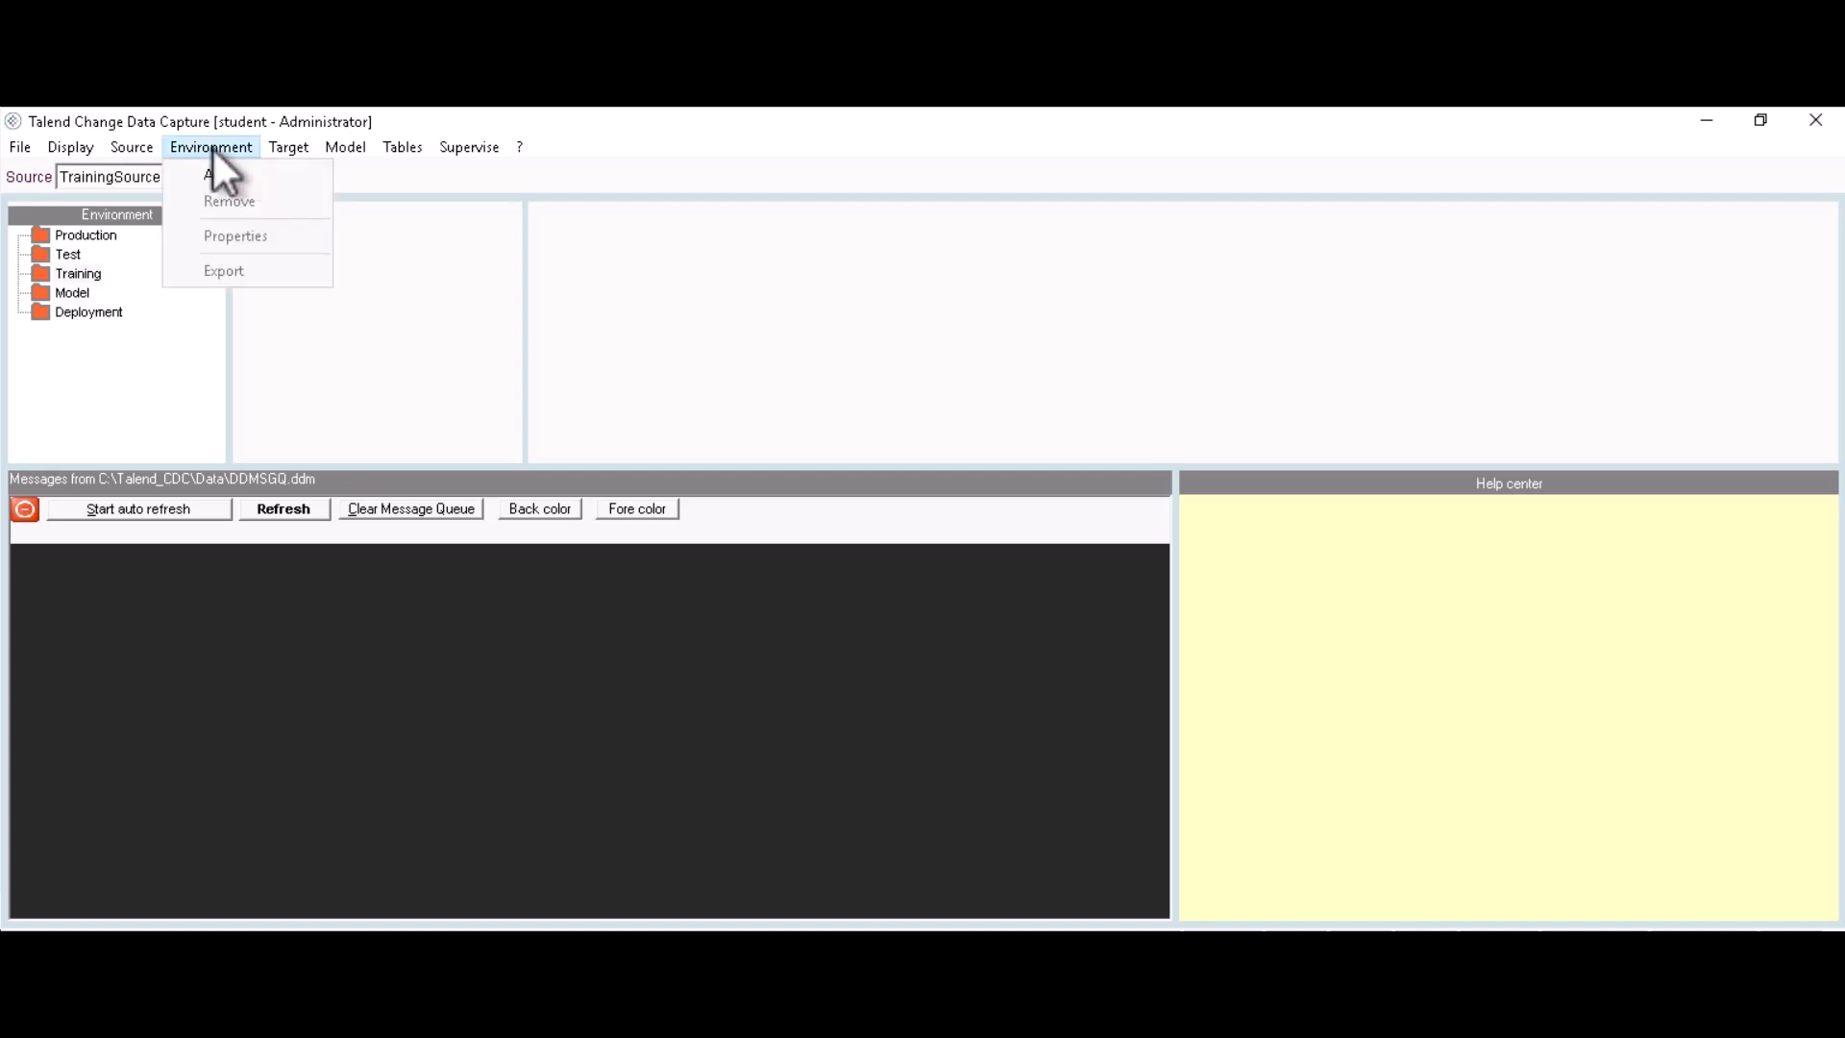
click(216, 175)
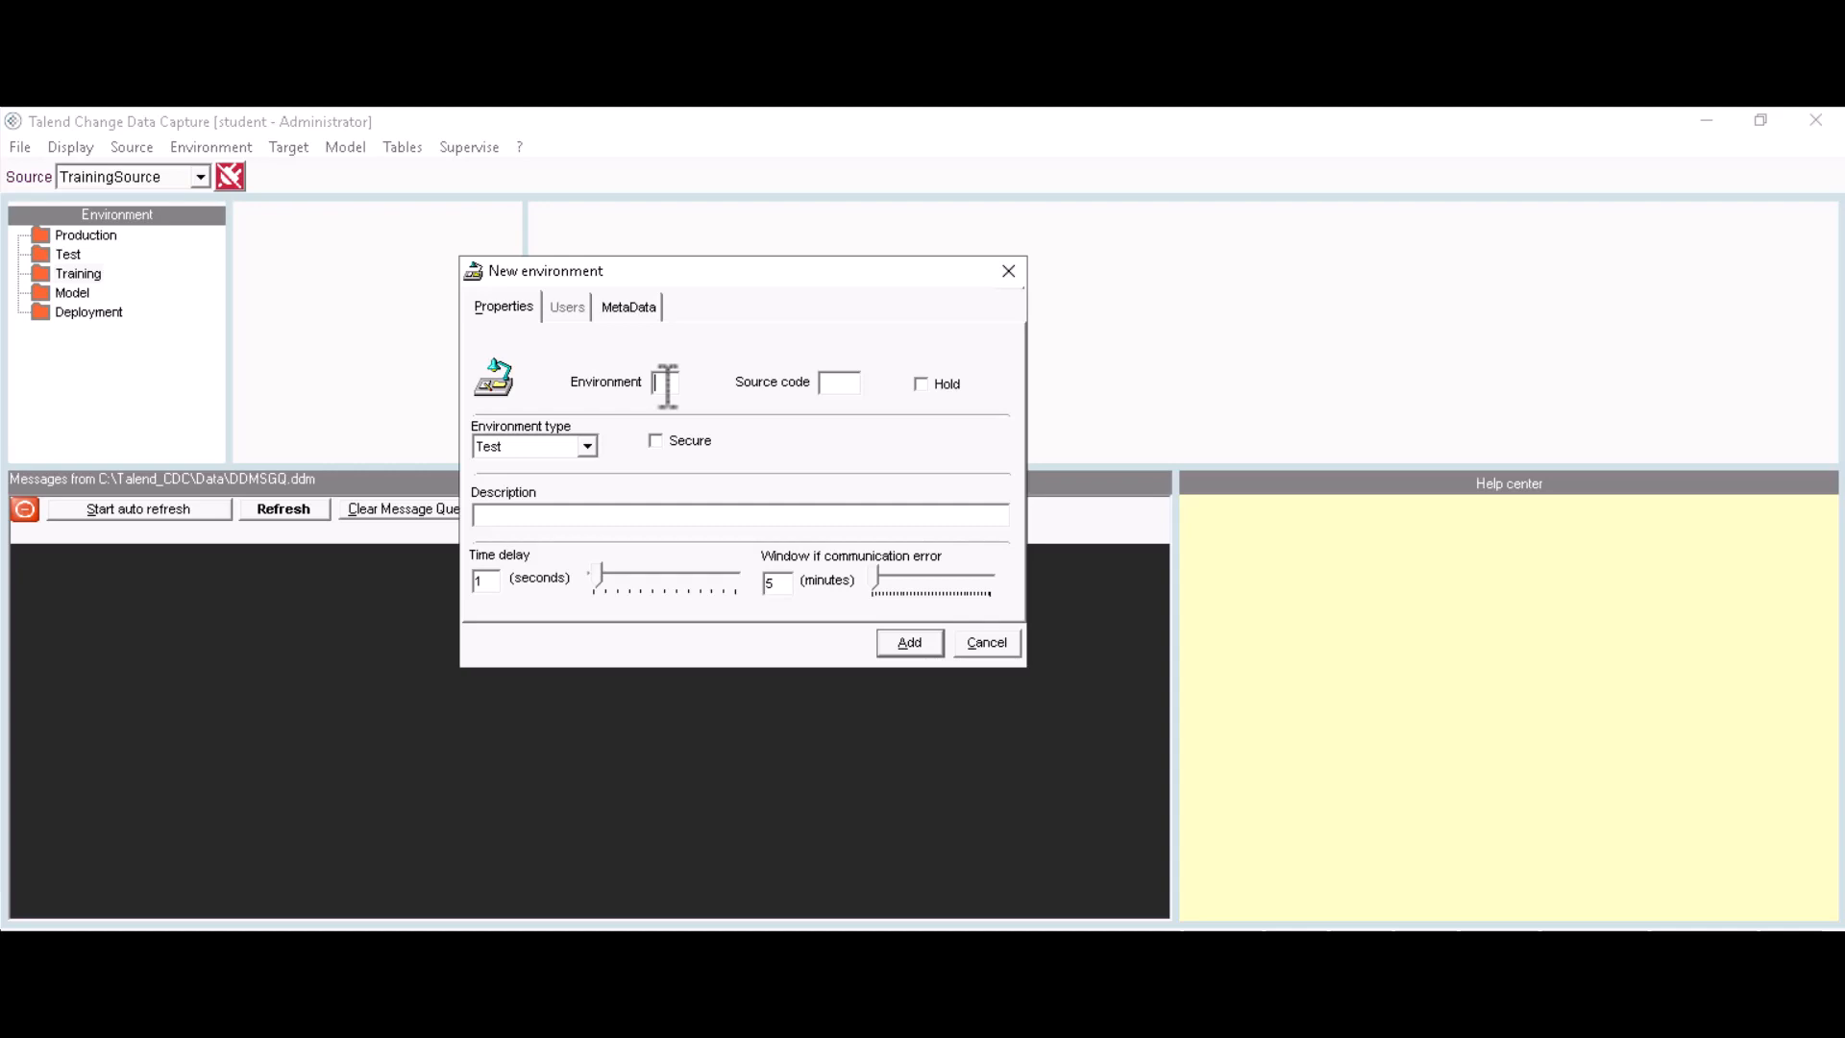
text(E1)
click(835, 384)
text(SC1)
click(586, 447)
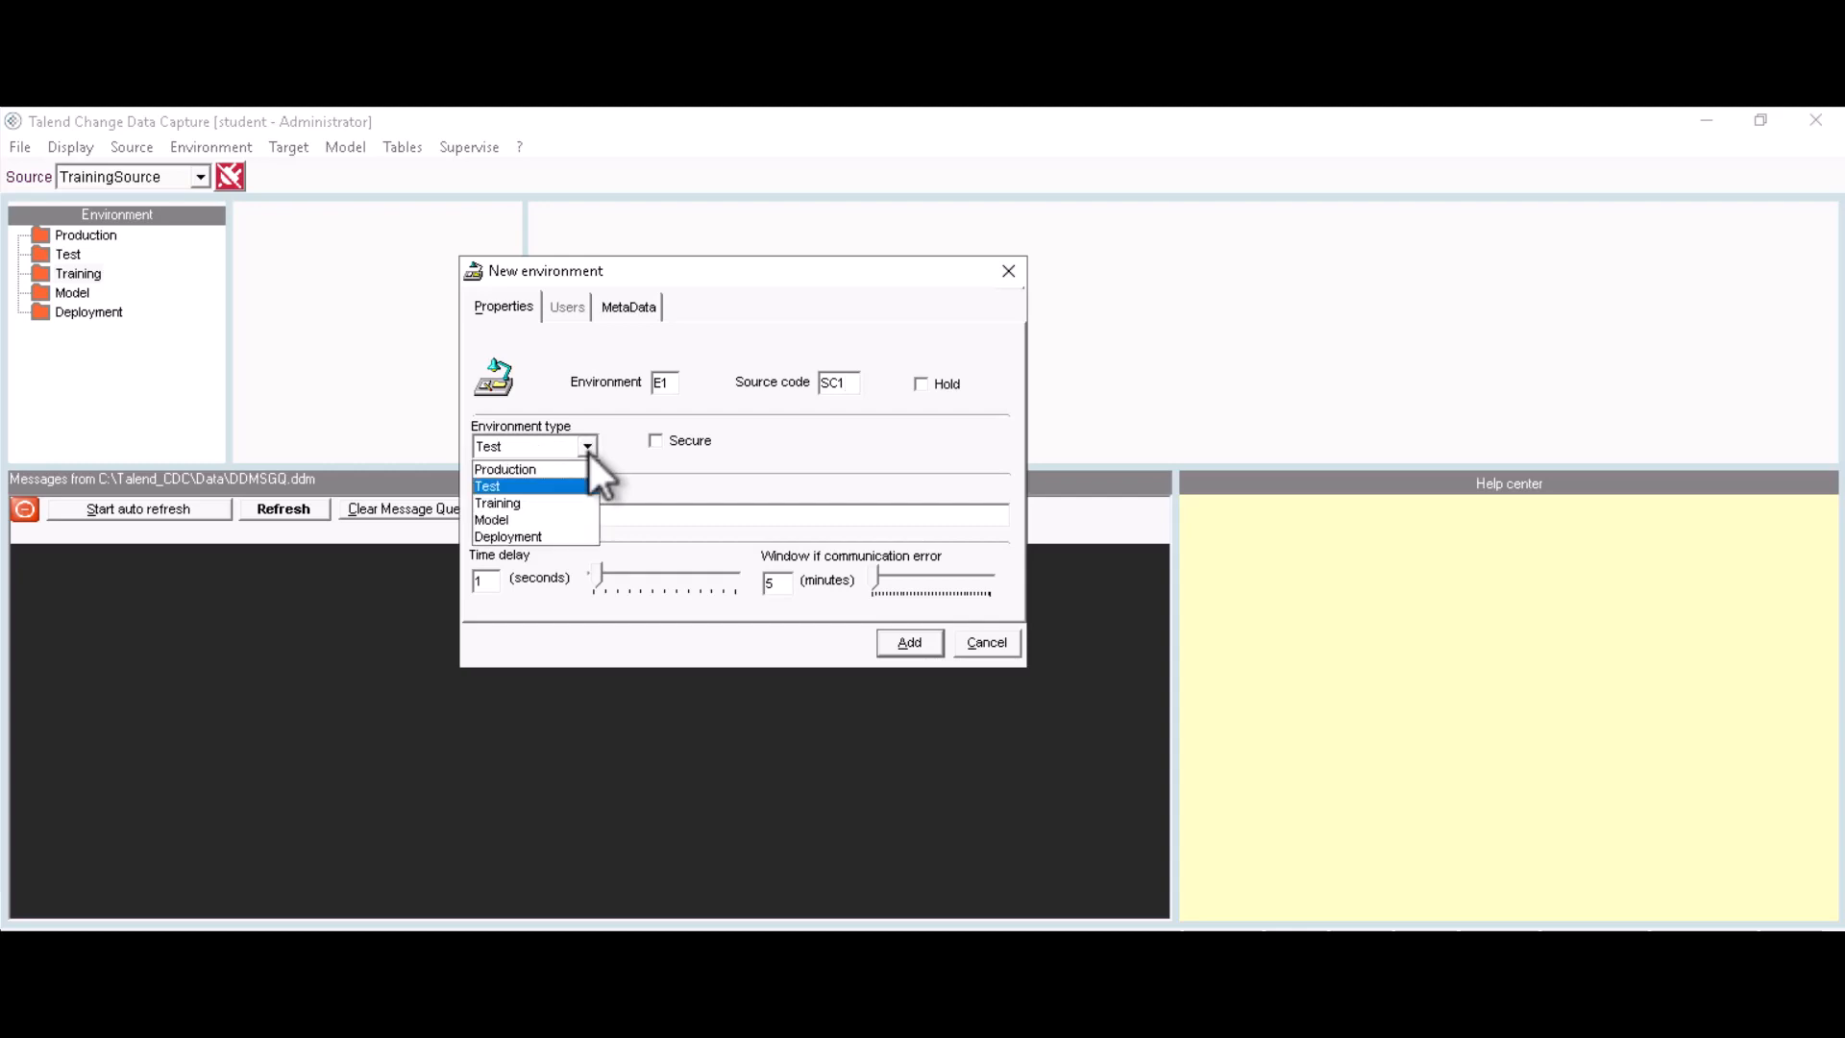
click(509, 503)
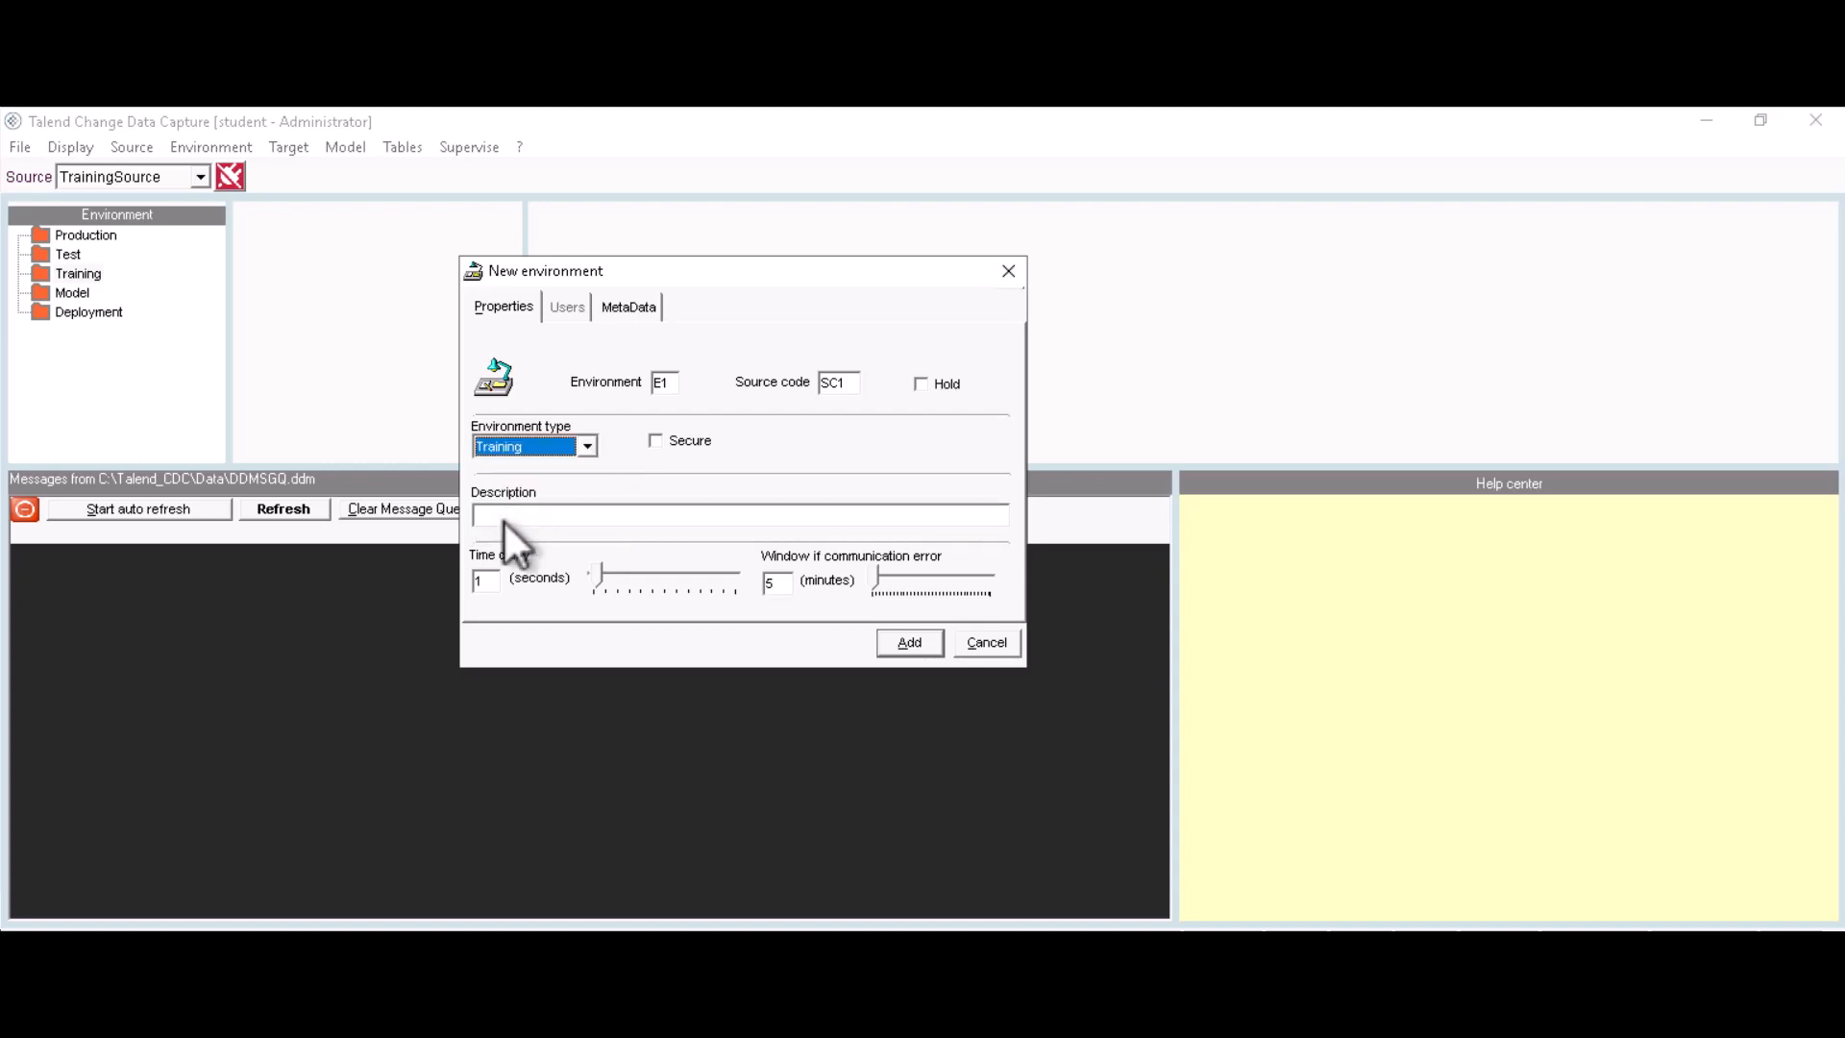
click(505, 517)
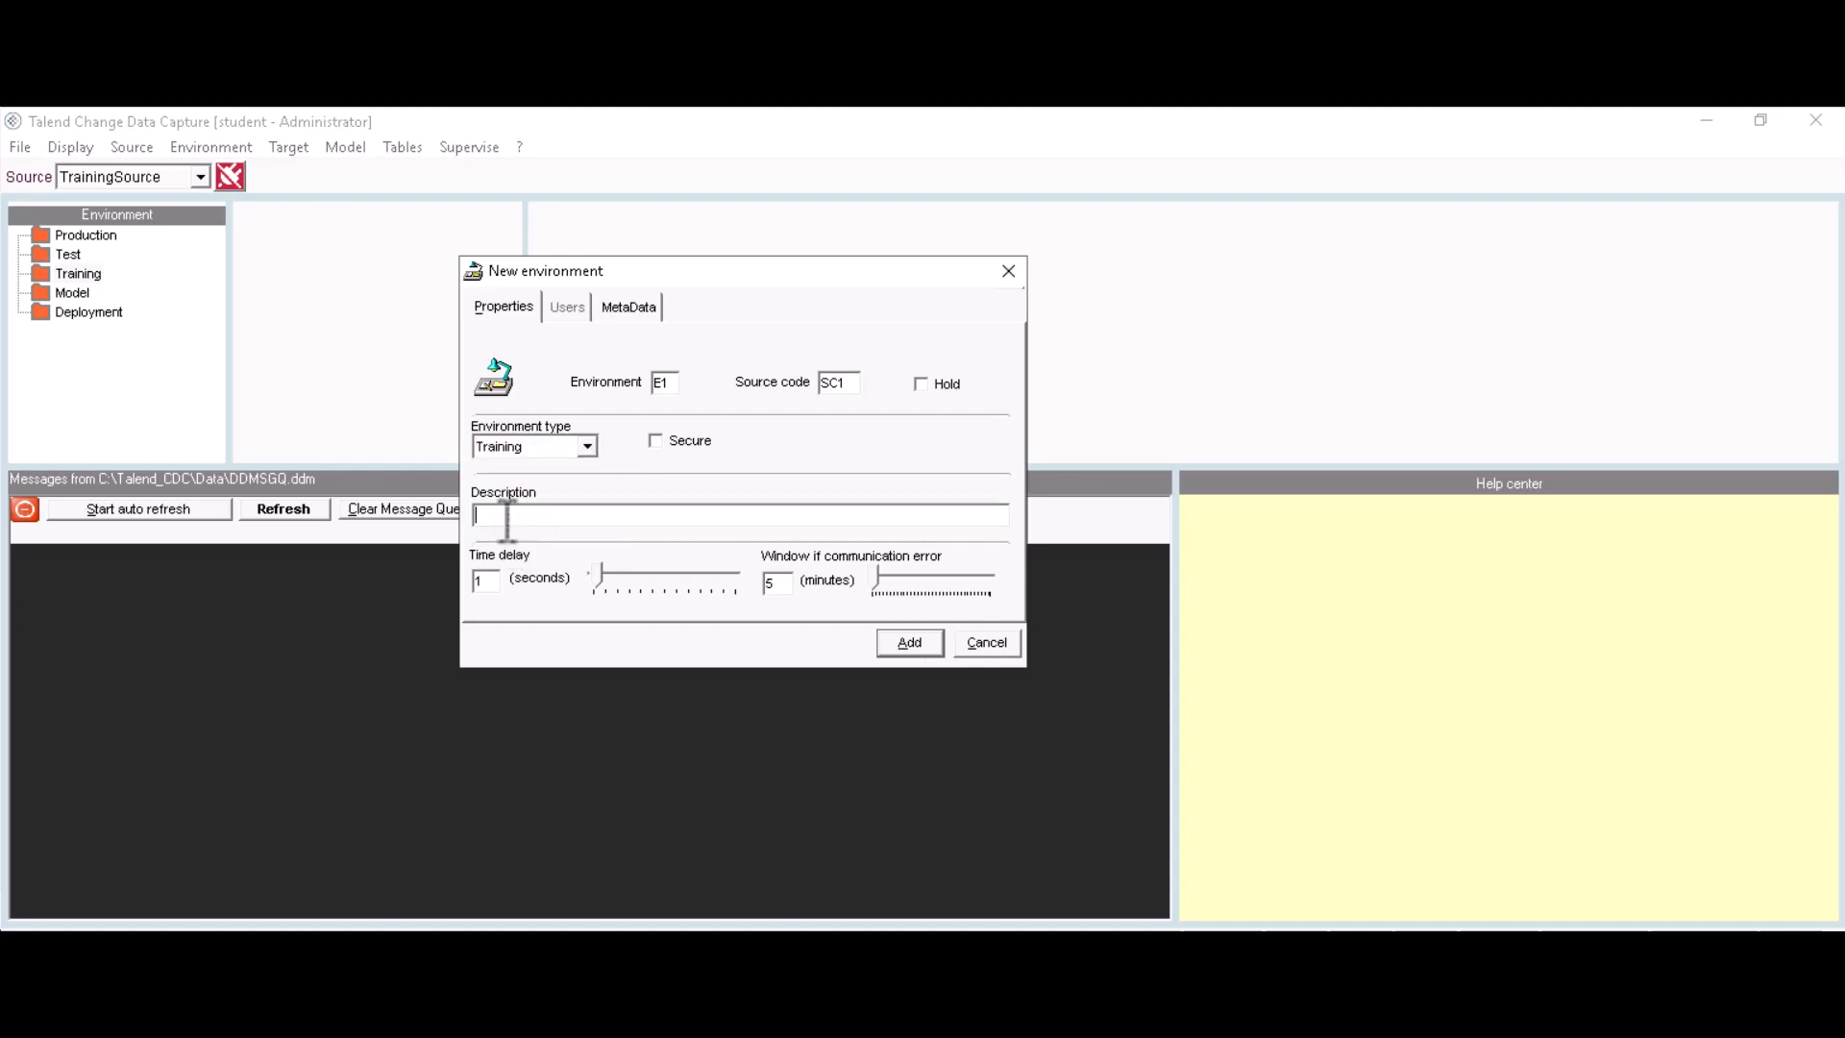
text(Environment for SR)
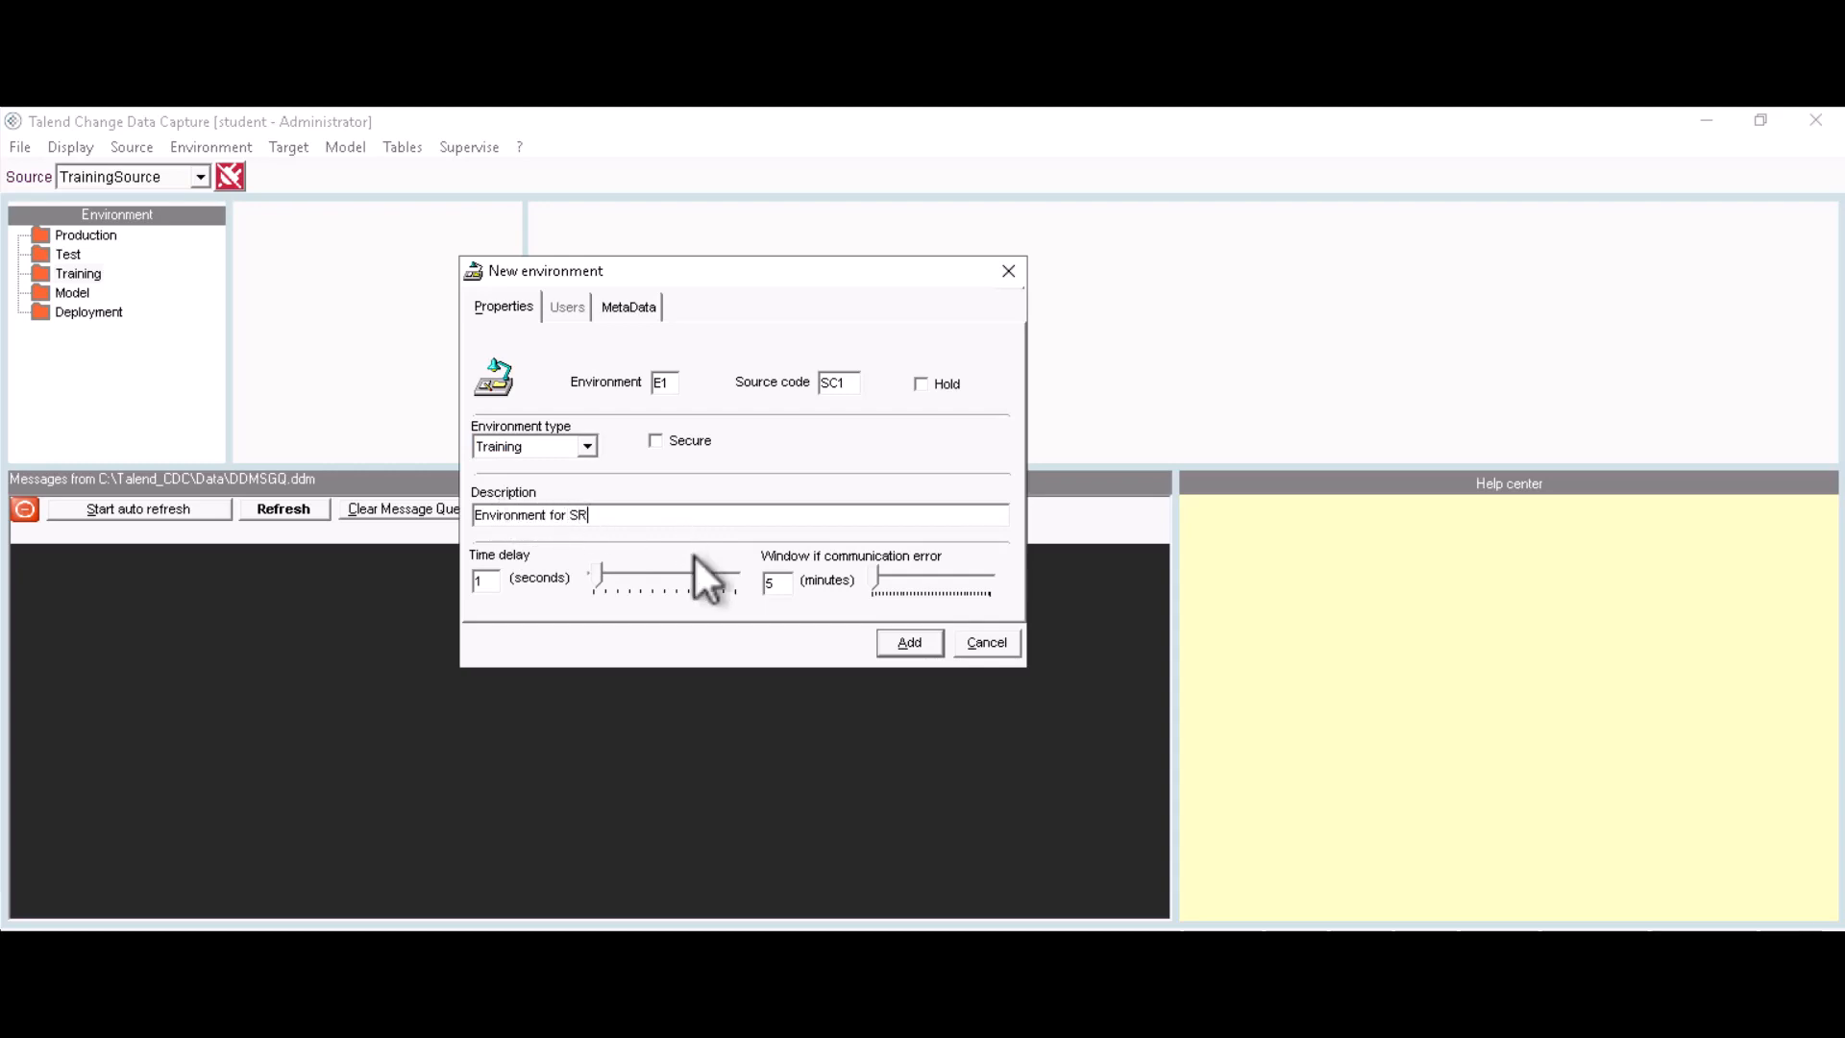
click(908, 642)
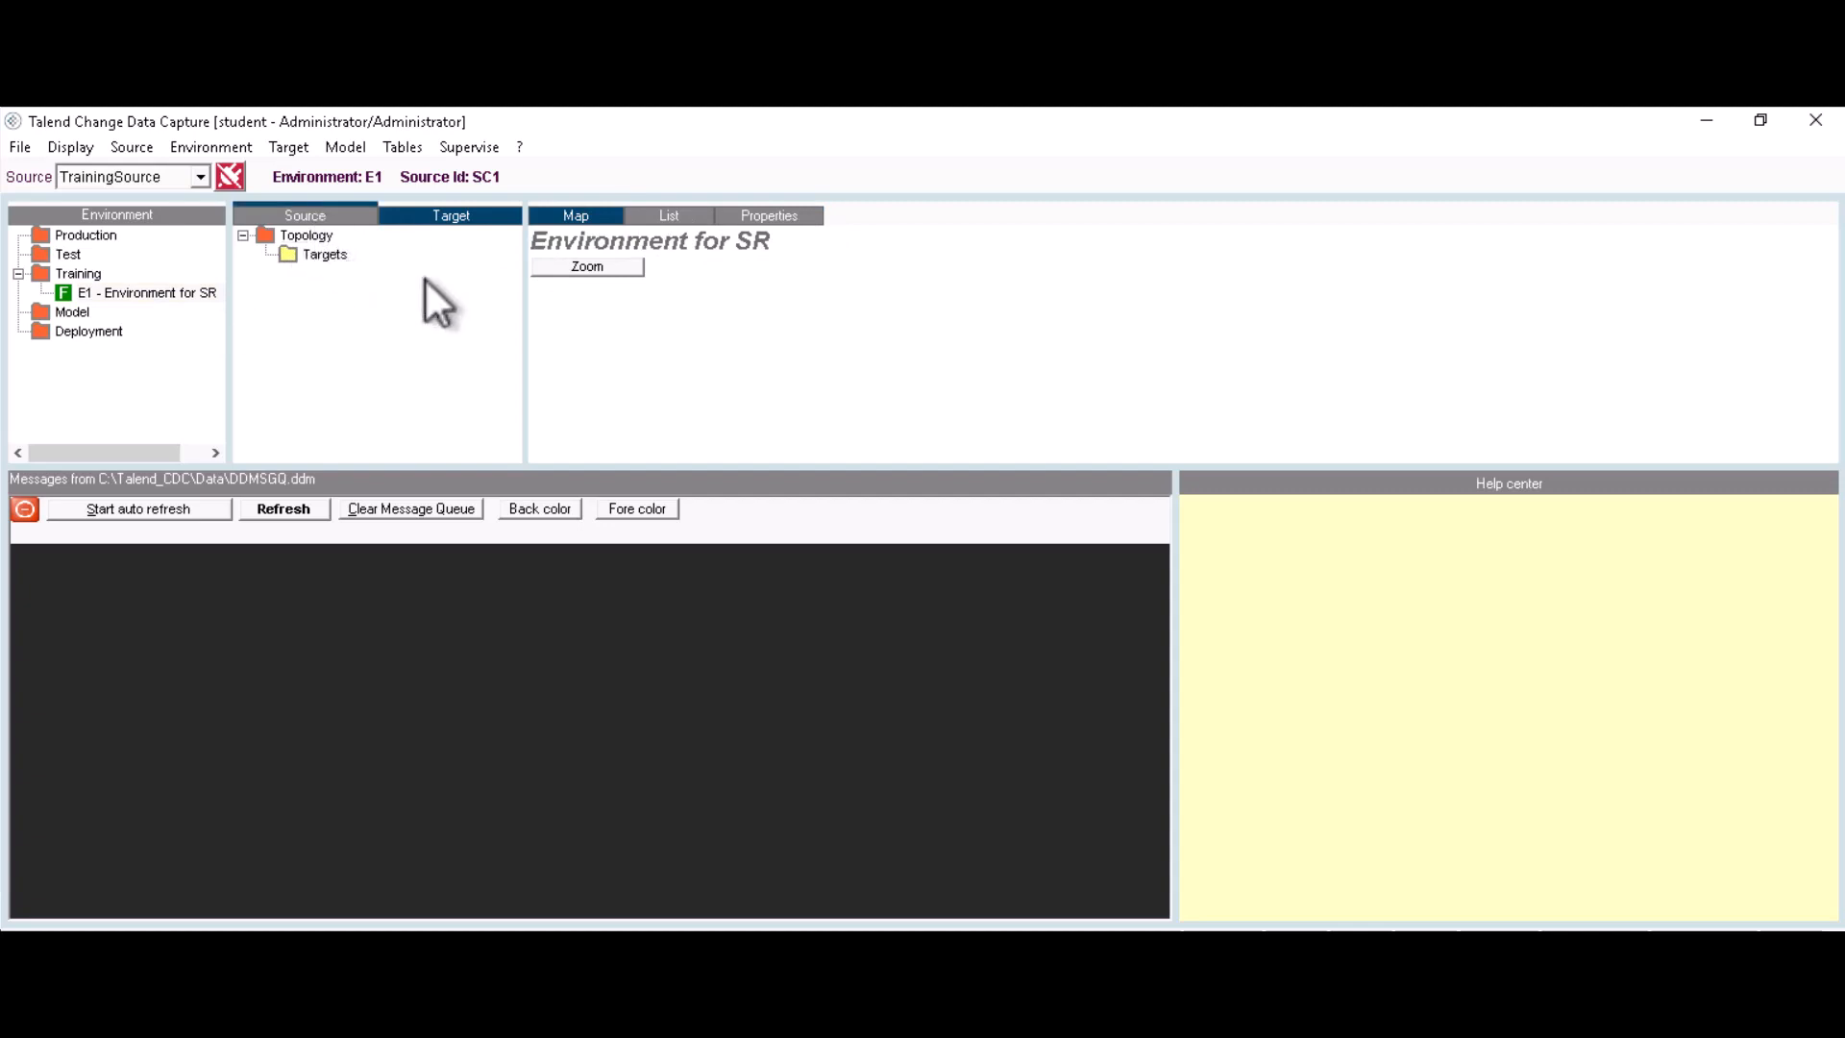
Step: Create JOURNAL model M1, 'Model for SR', on cdc_source under Models, and expand it
click(325, 218)
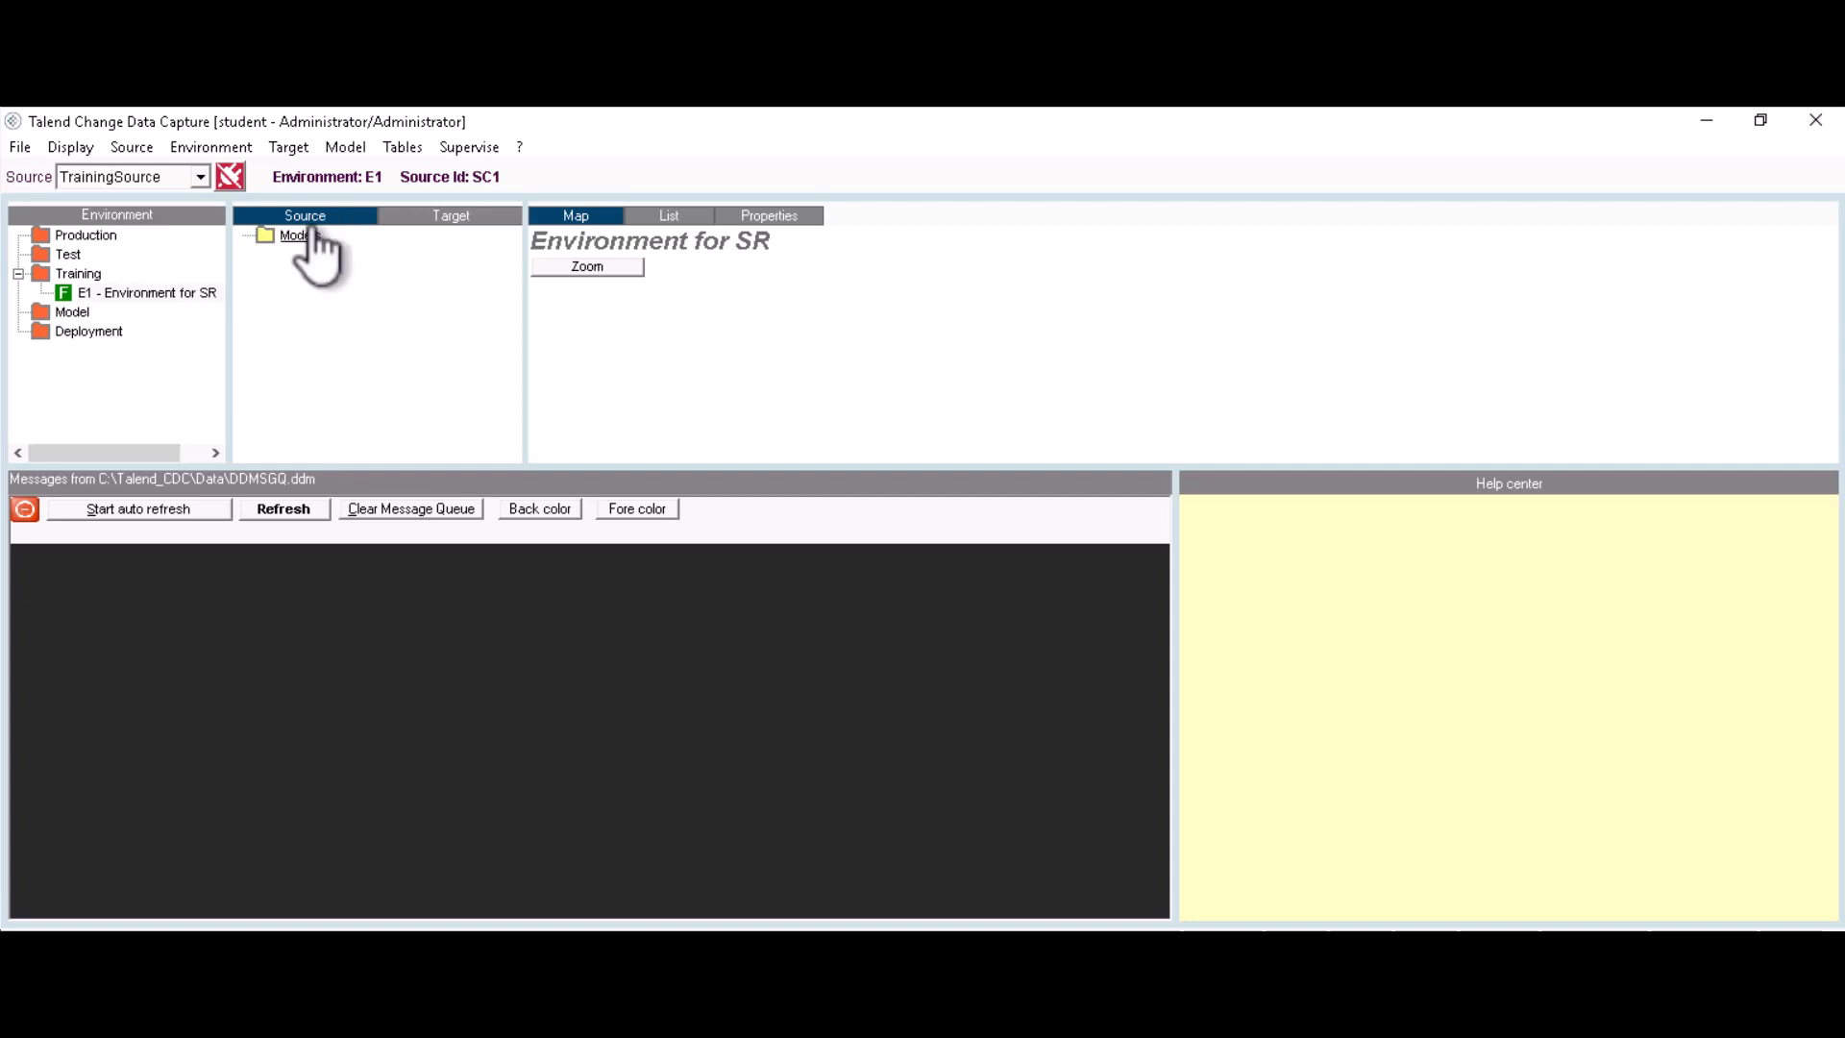
right_click(291, 242)
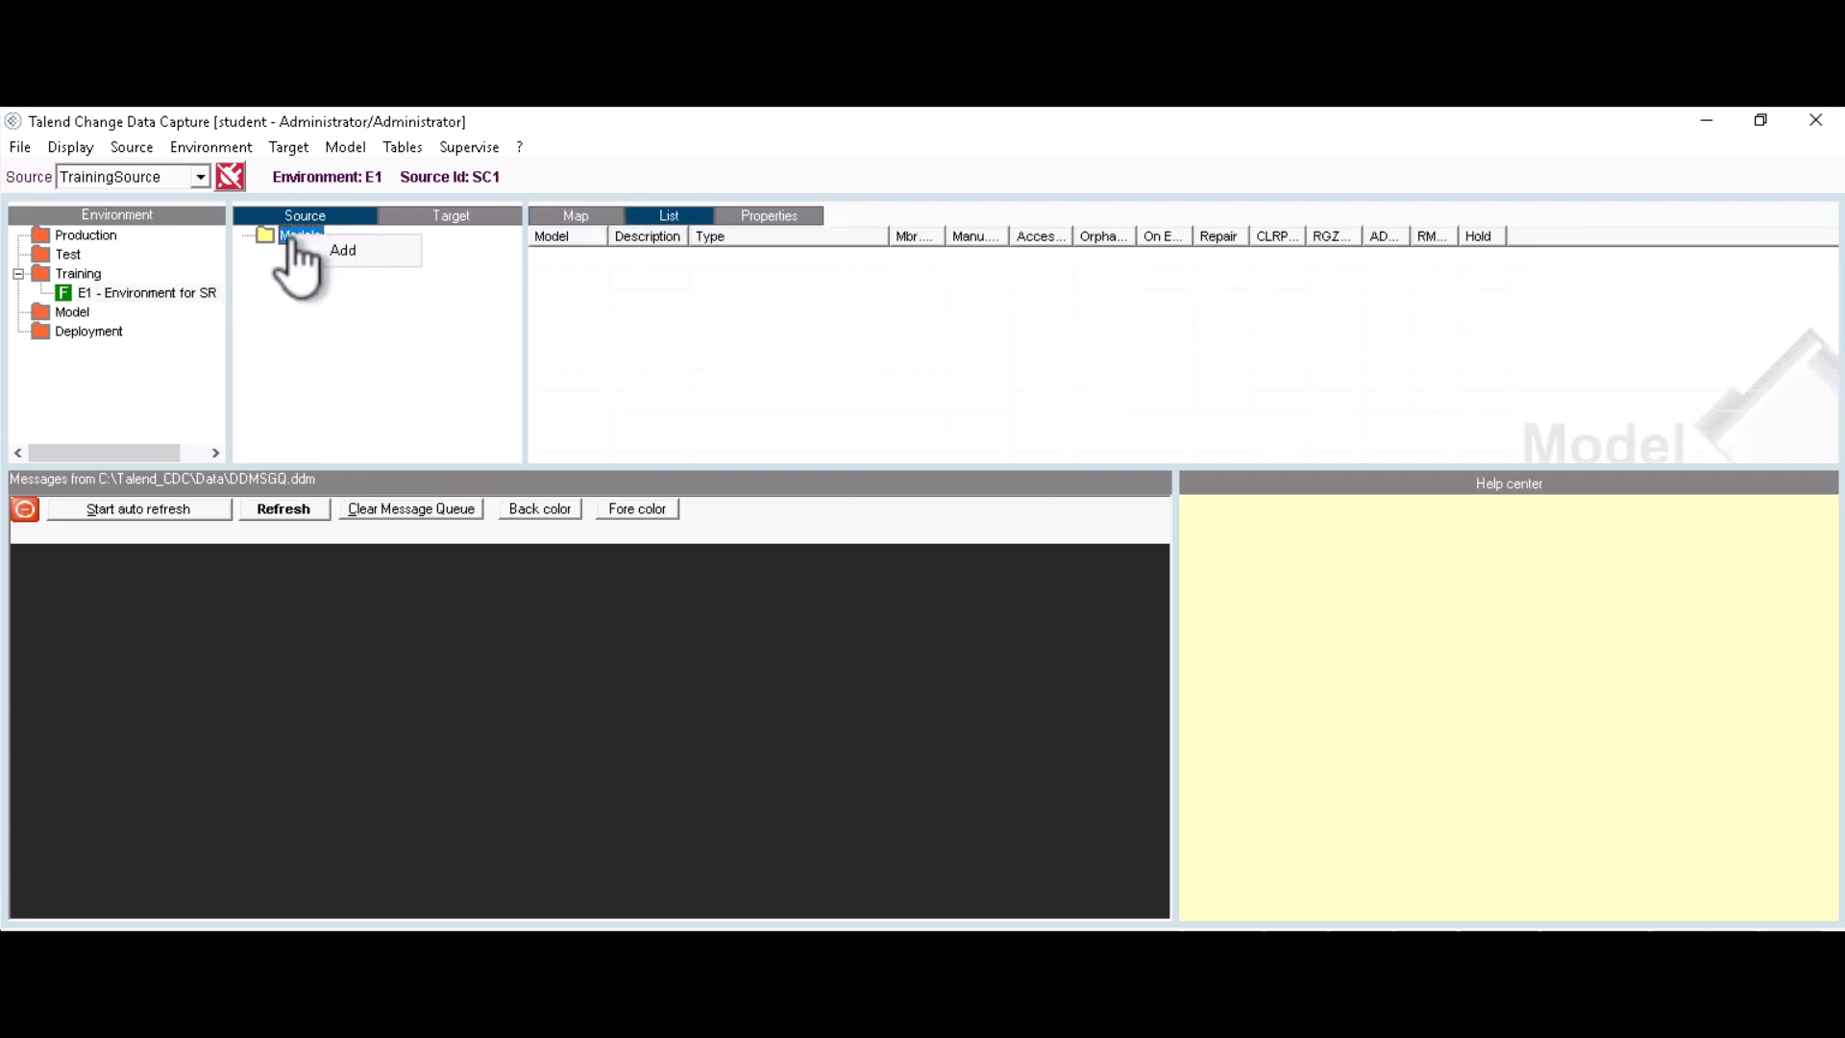
click(349, 252)
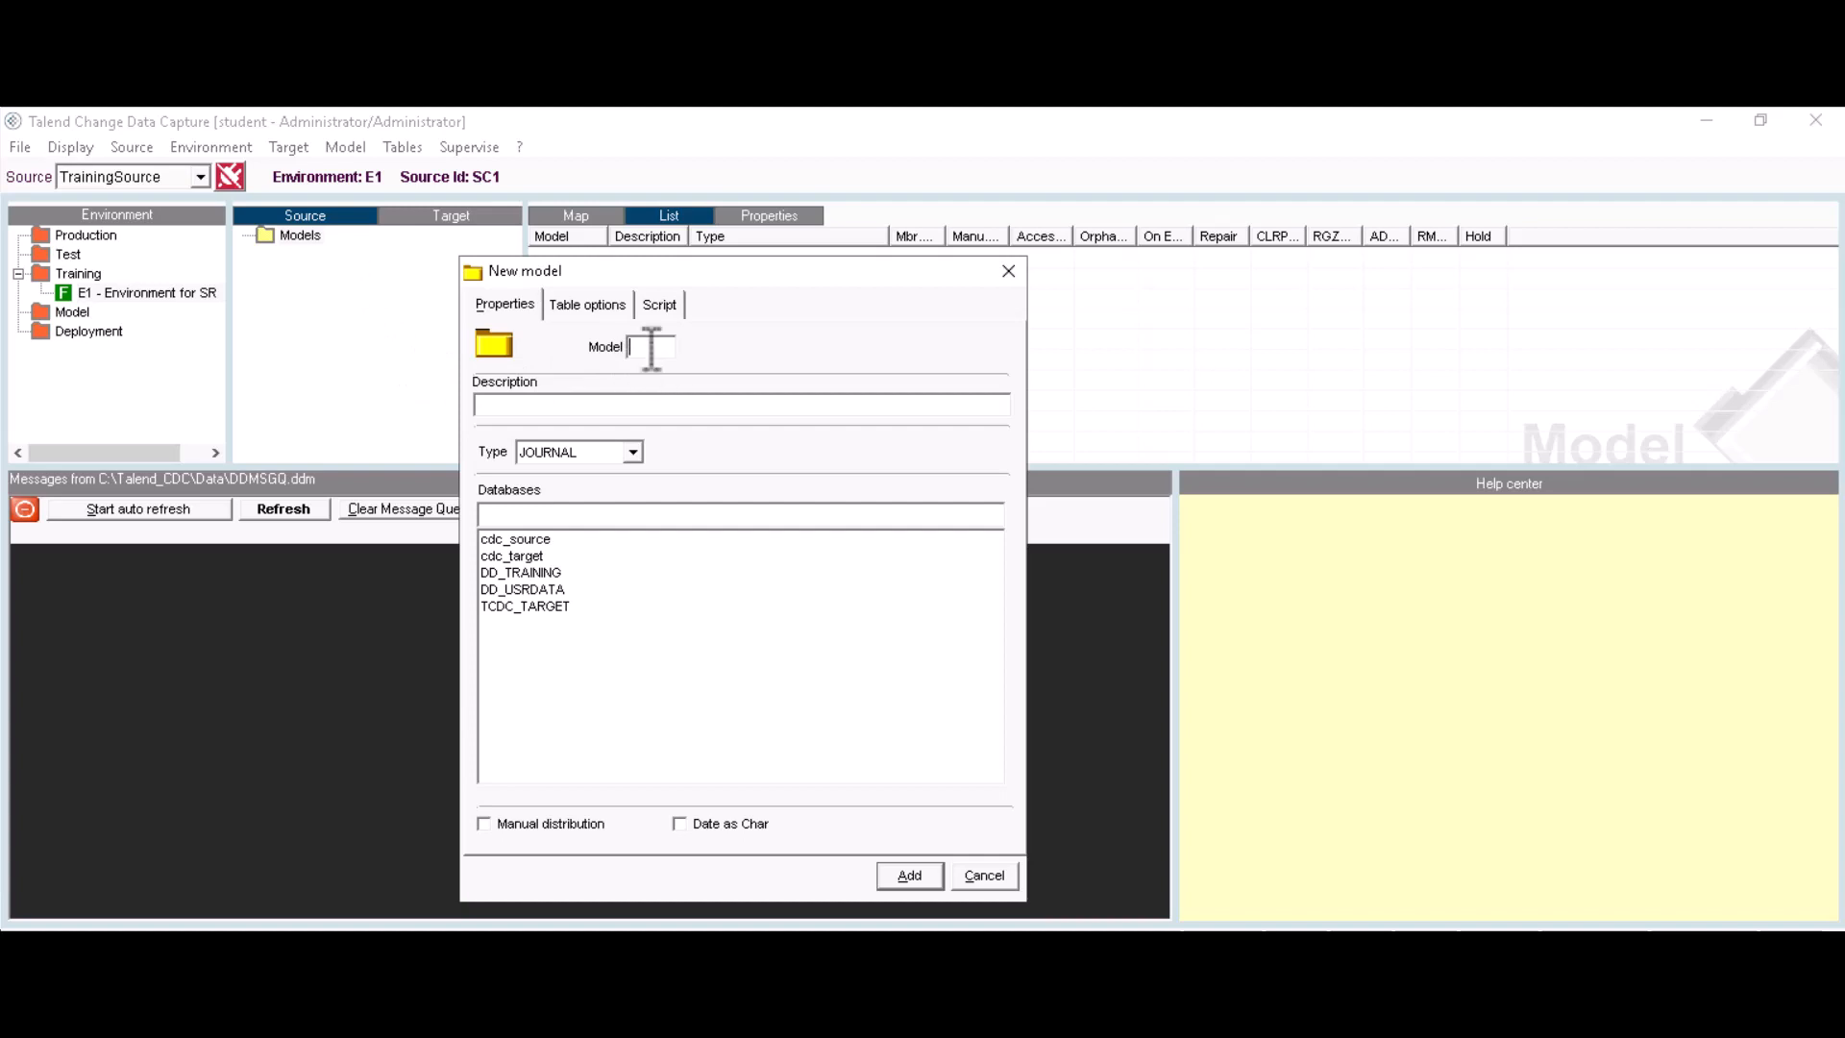
text(M)
text(1)
text(Model for S)
text(R)
click(635, 453)
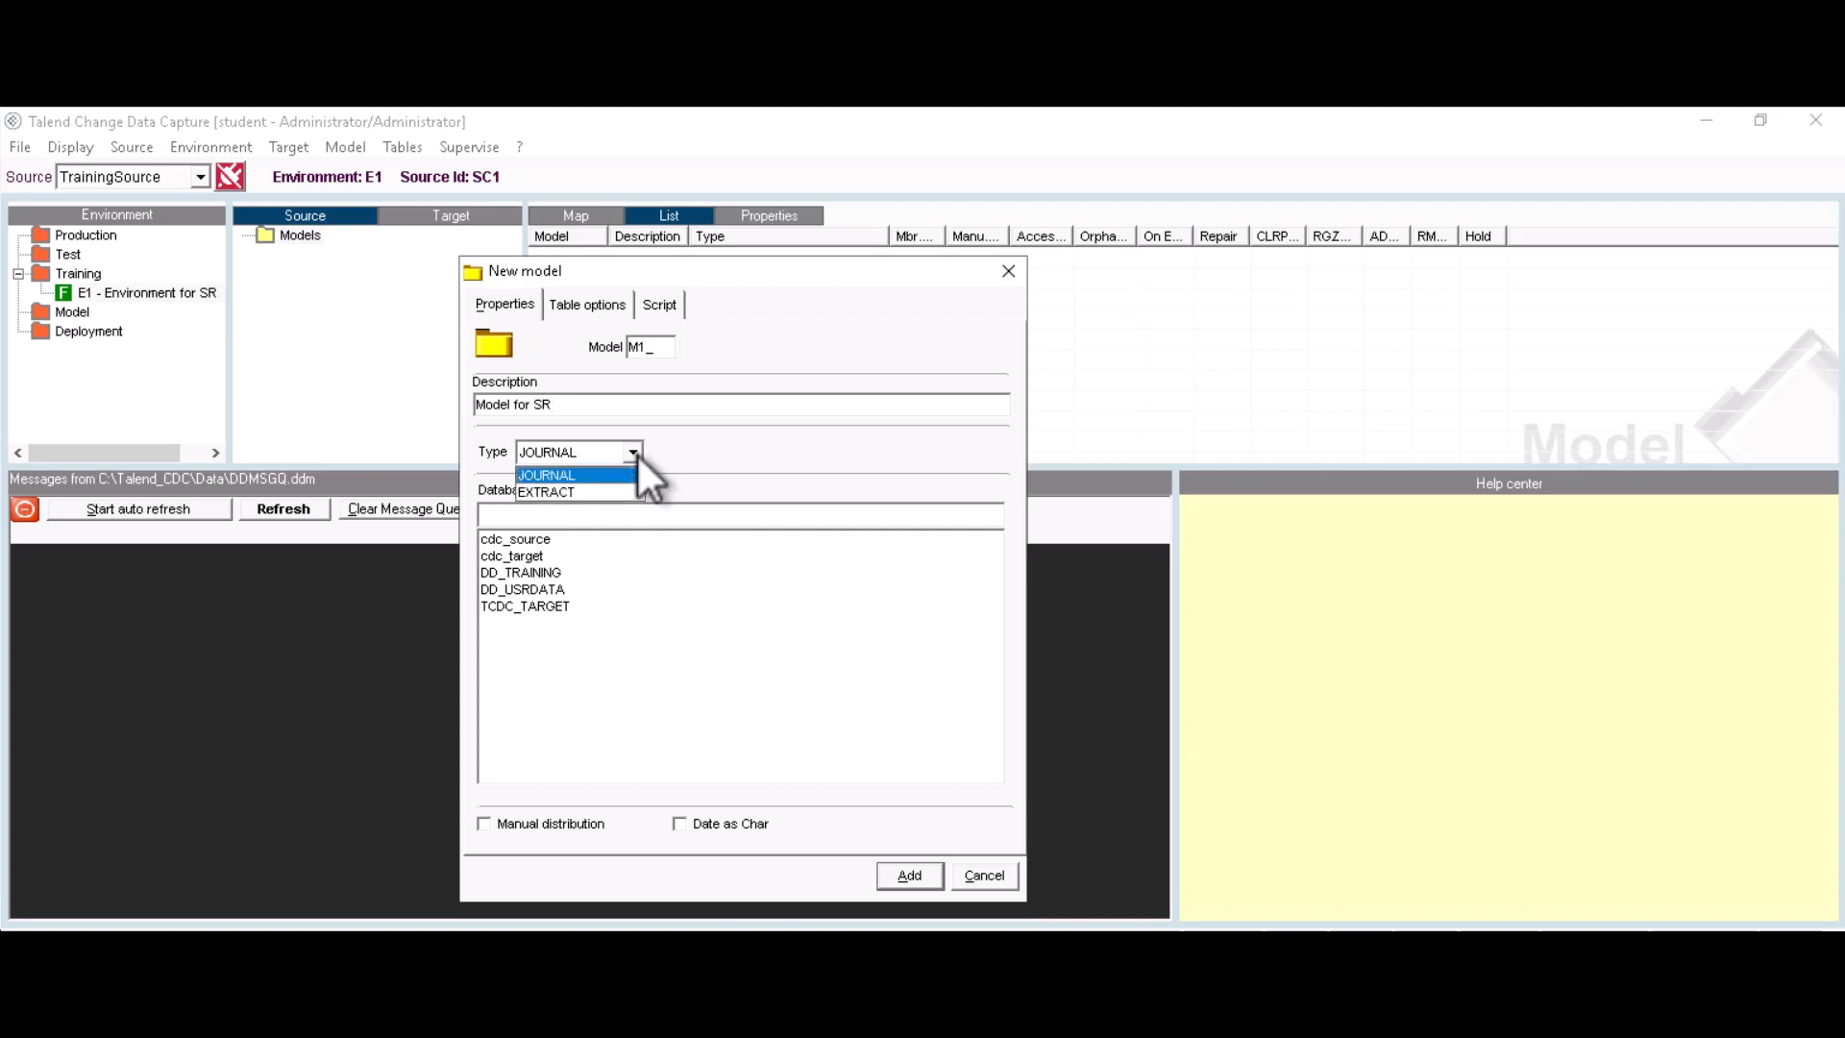
click(636, 453)
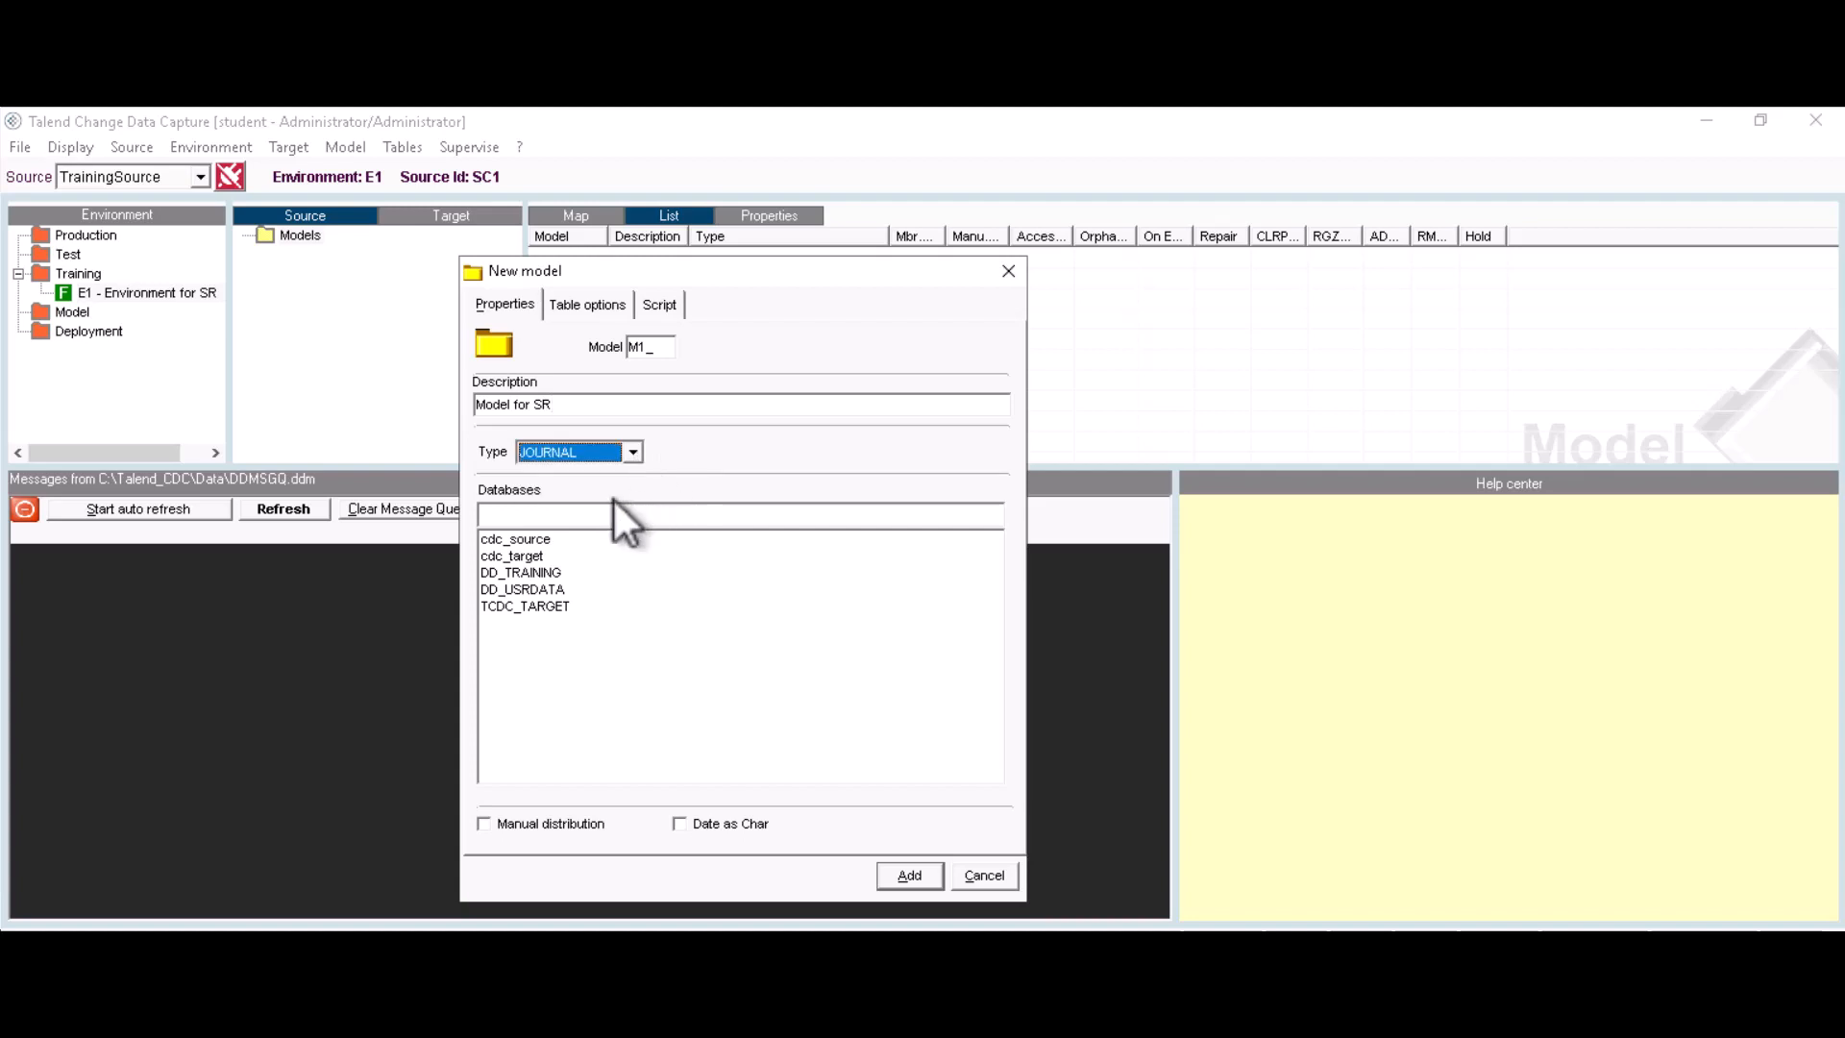
click(522, 540)
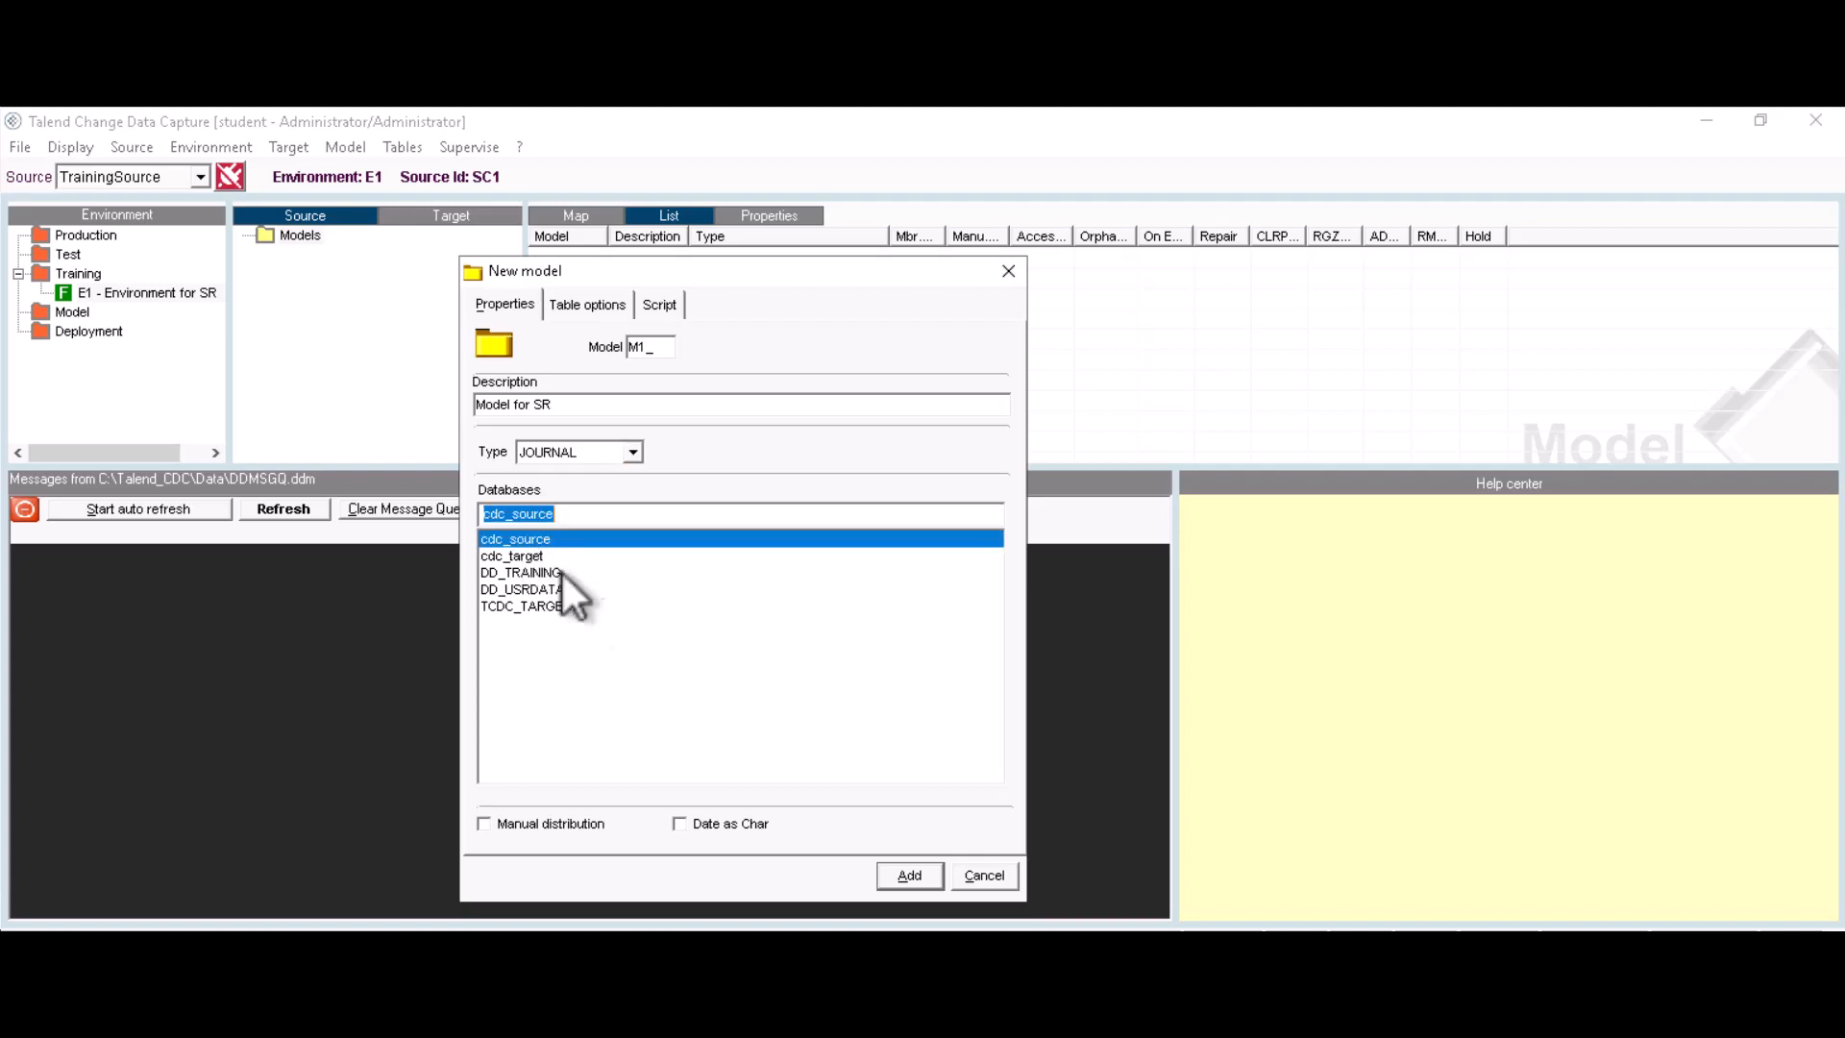
click(908, 876)
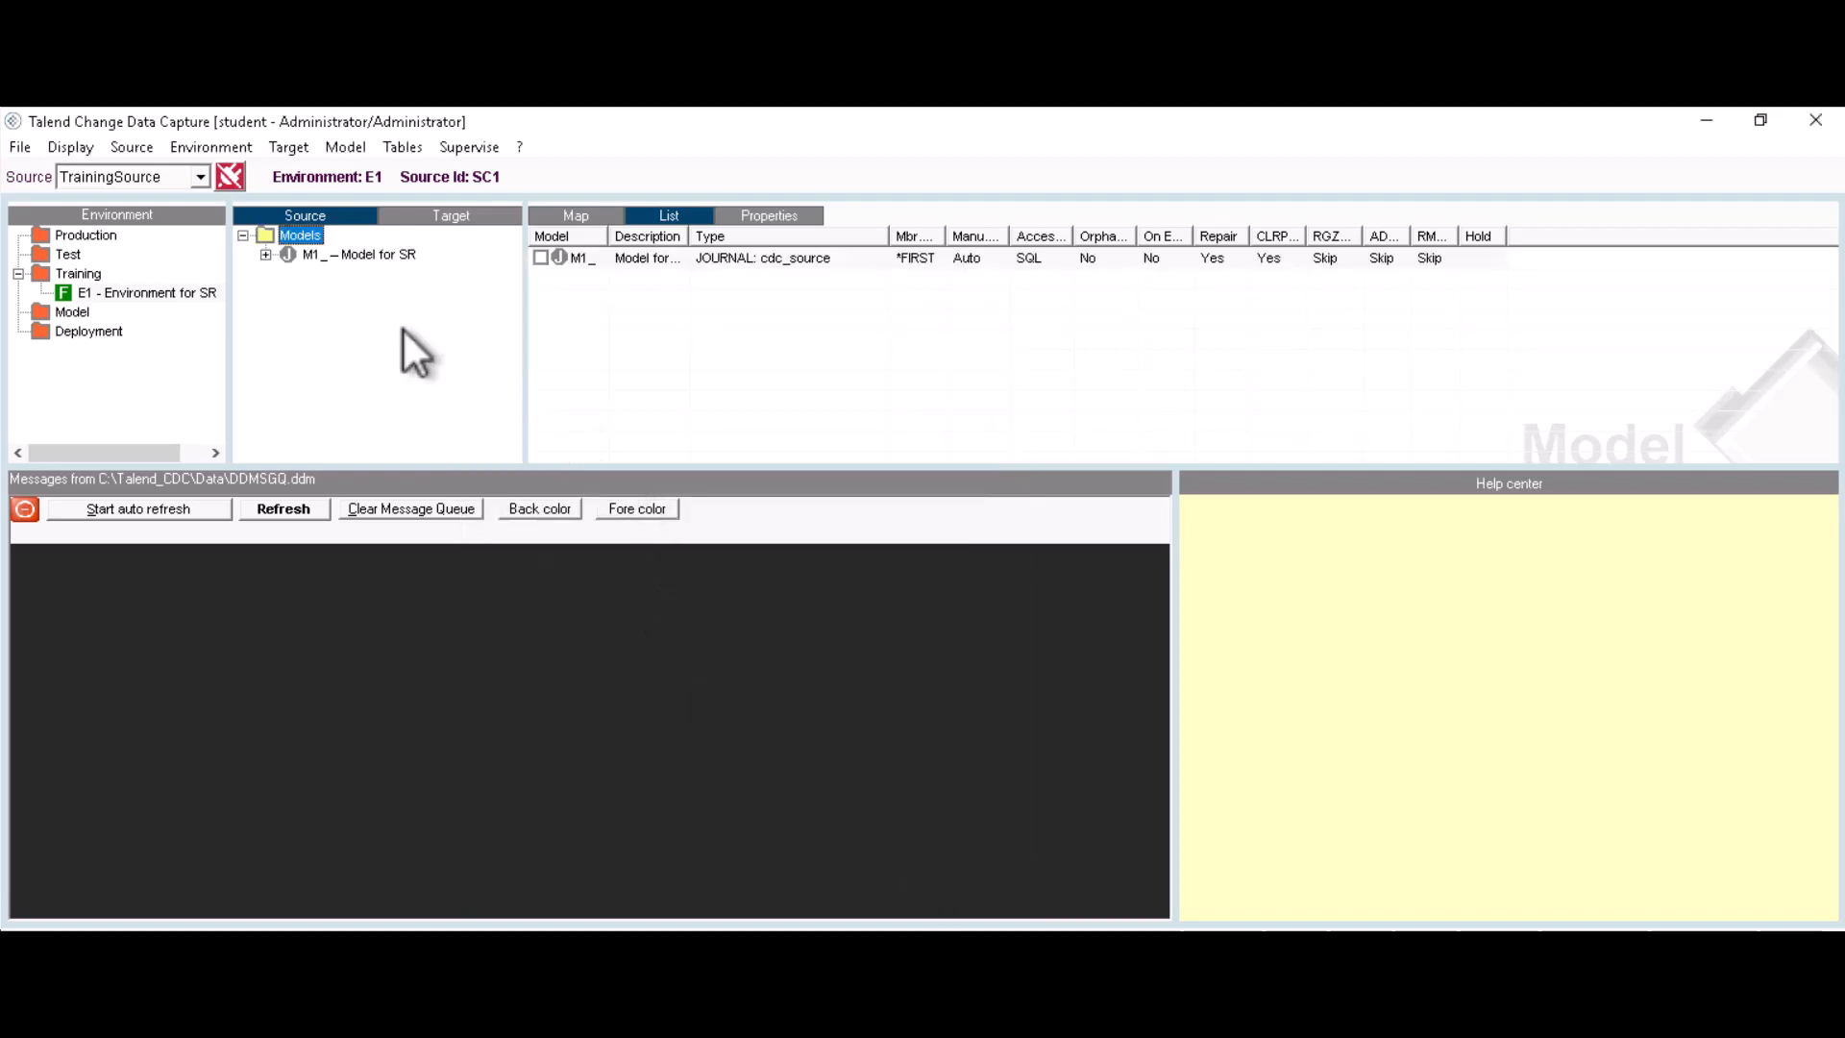
click(267, 256)
Step: Add the students table to model M1_ with the Free framework as students-1
double_click(347, 278)
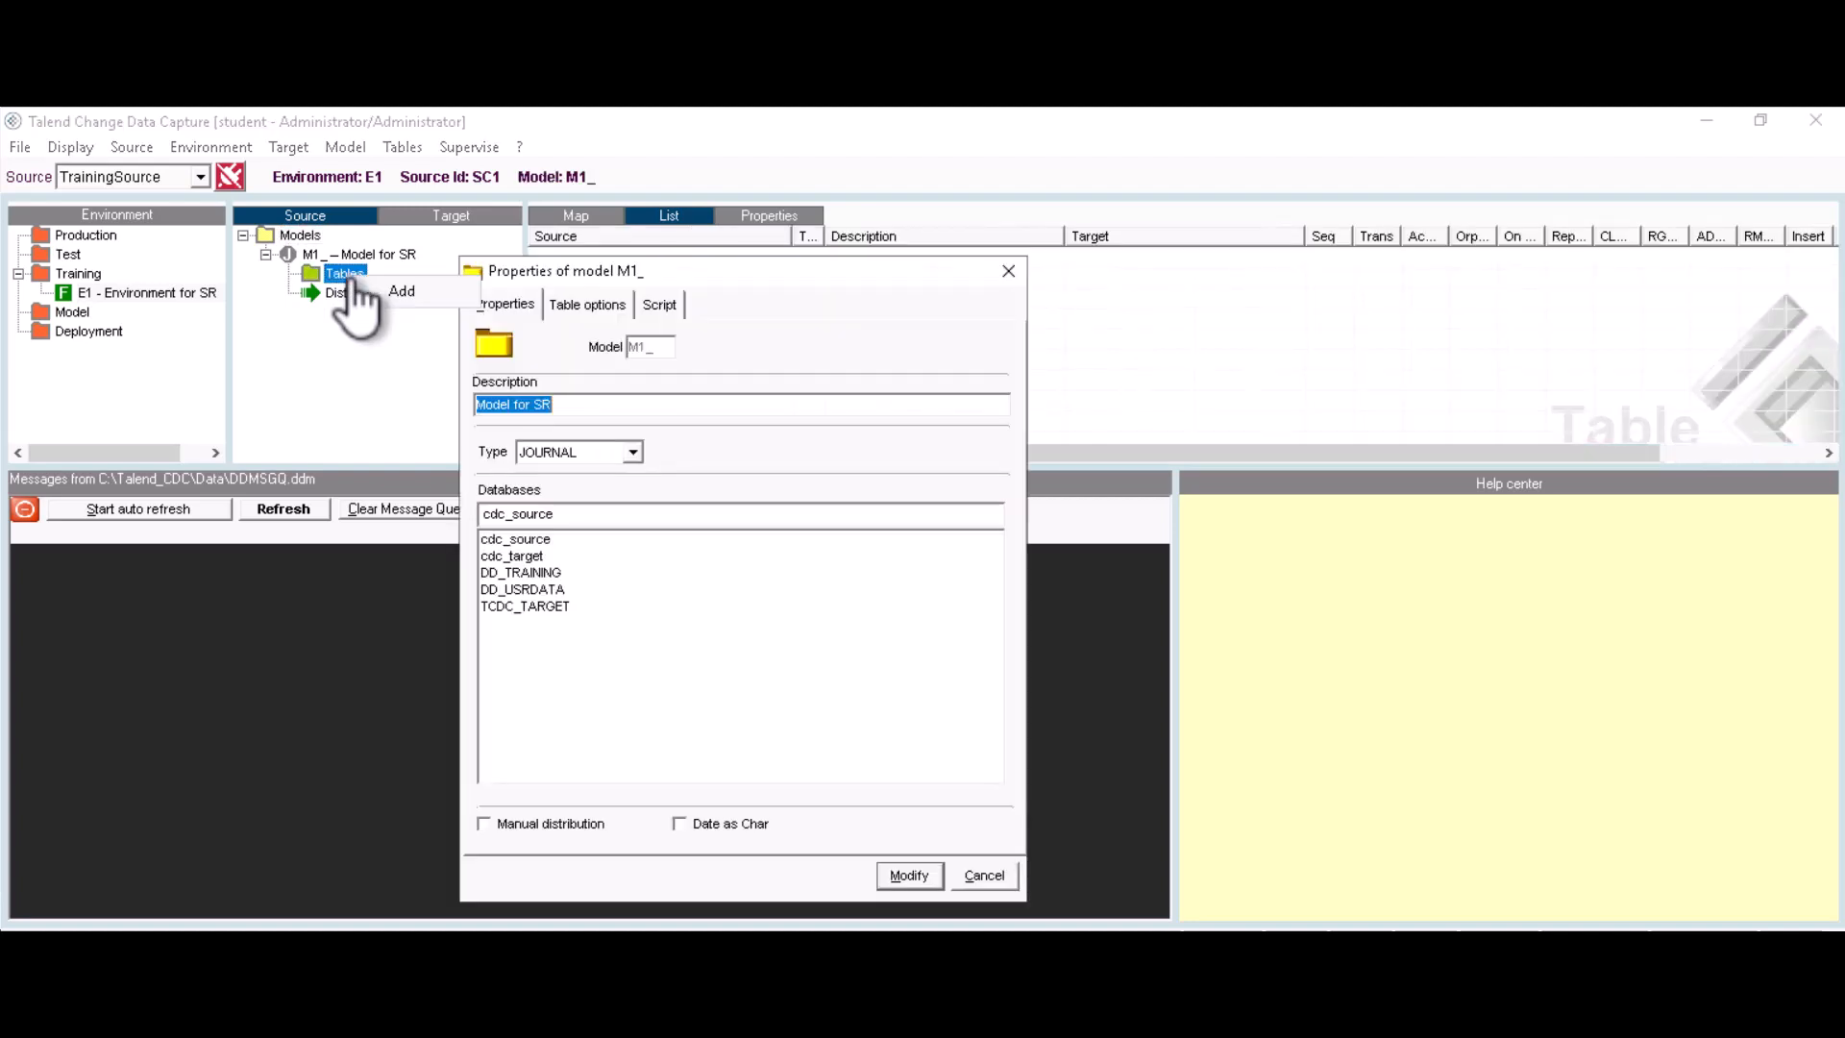
click(403, 291)
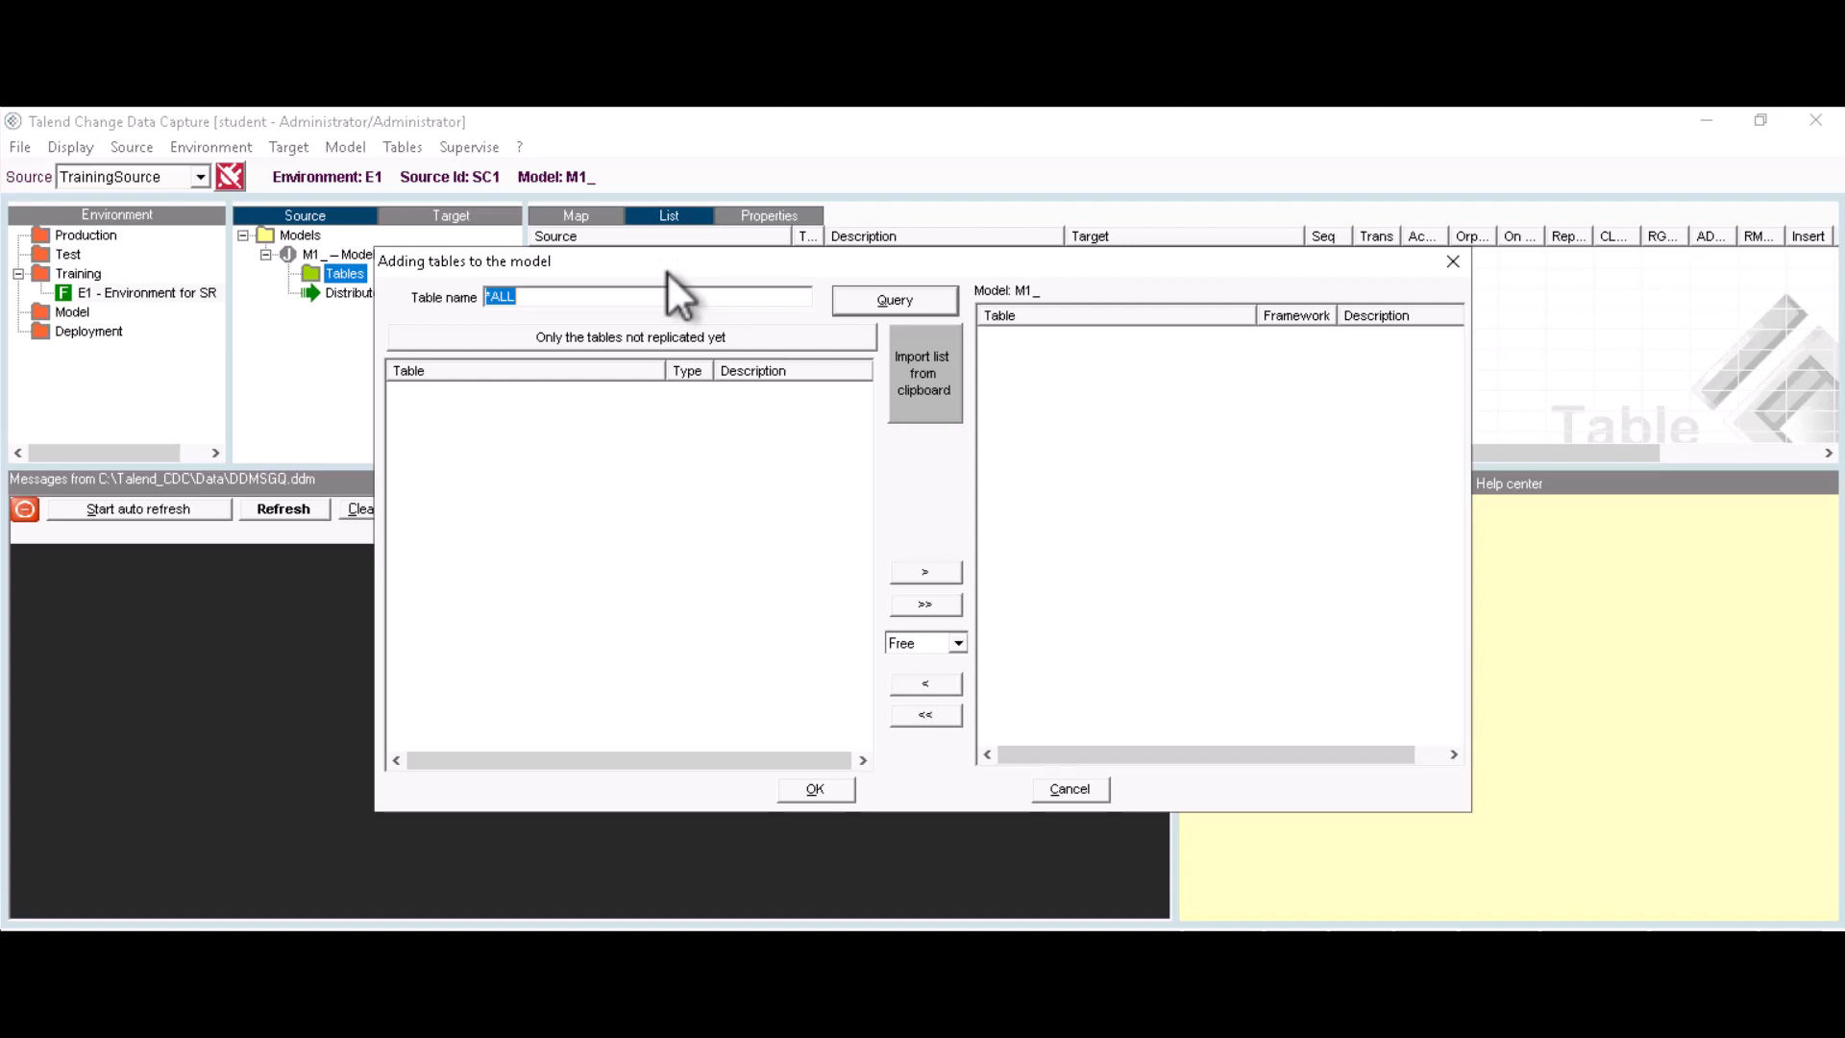
click(884, 300)
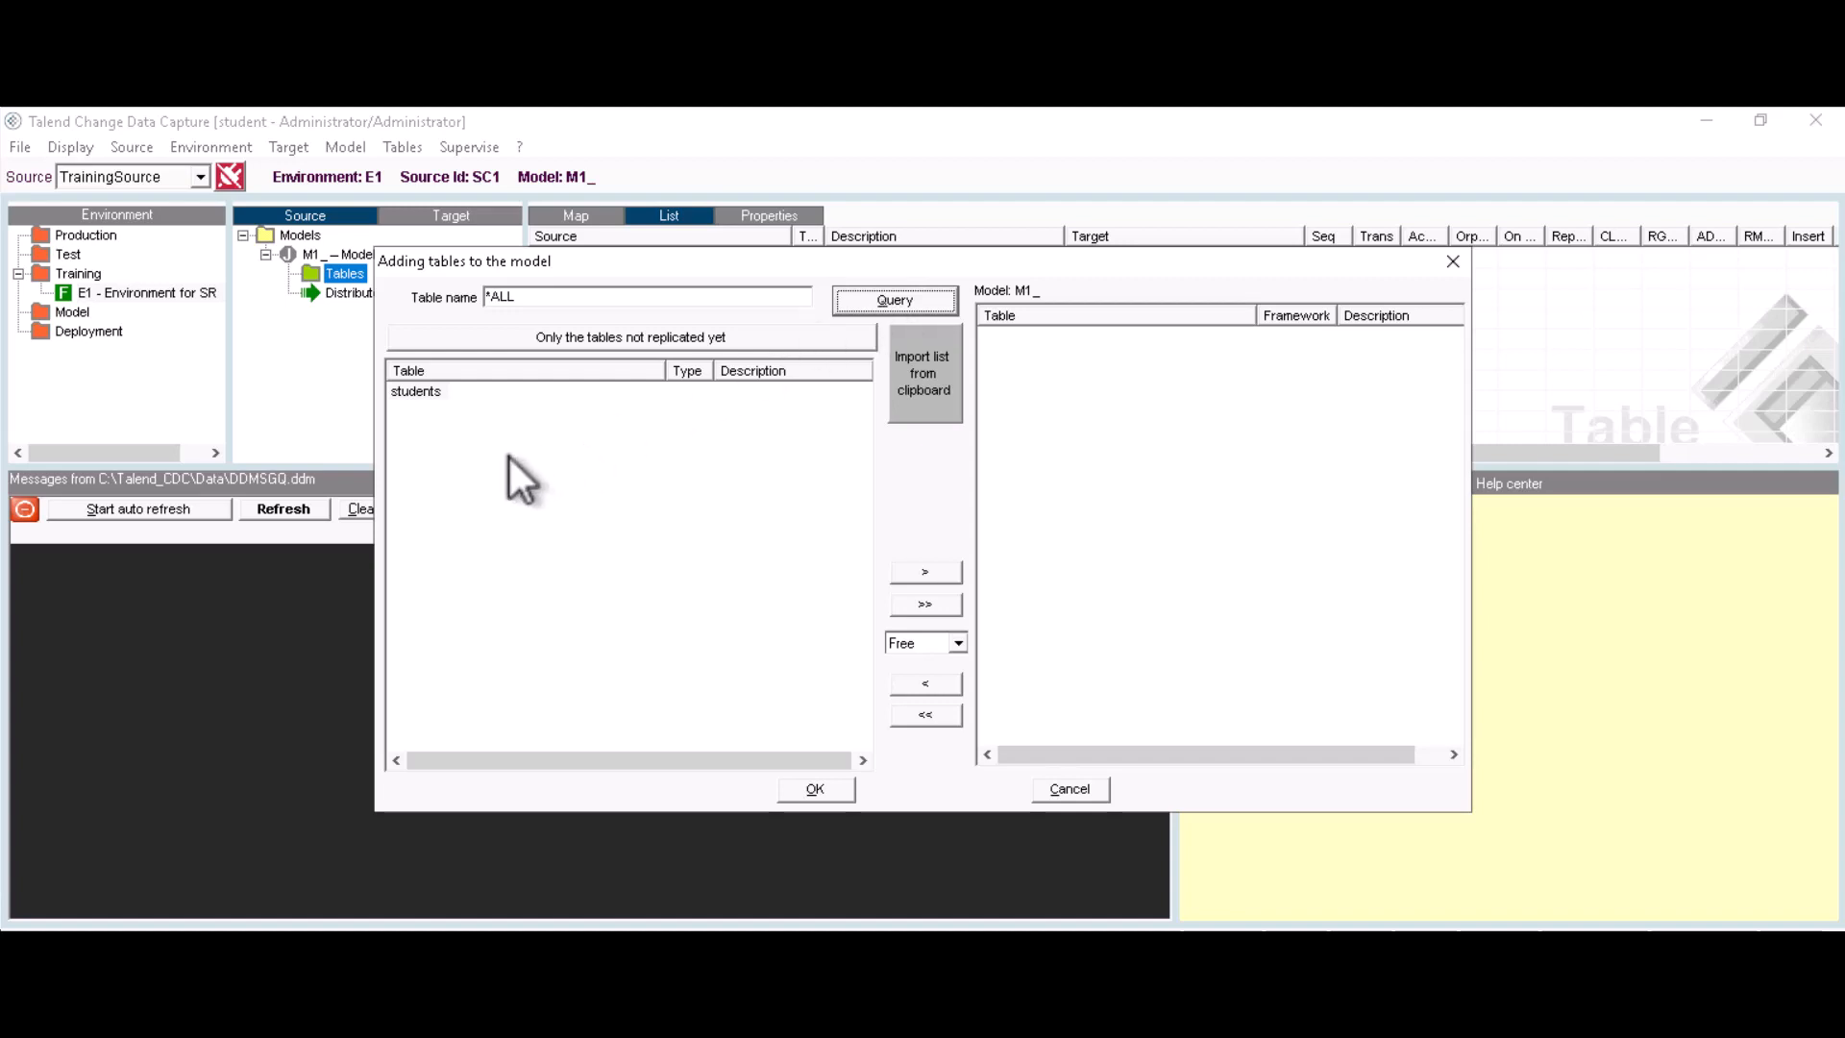
click(425, 395)
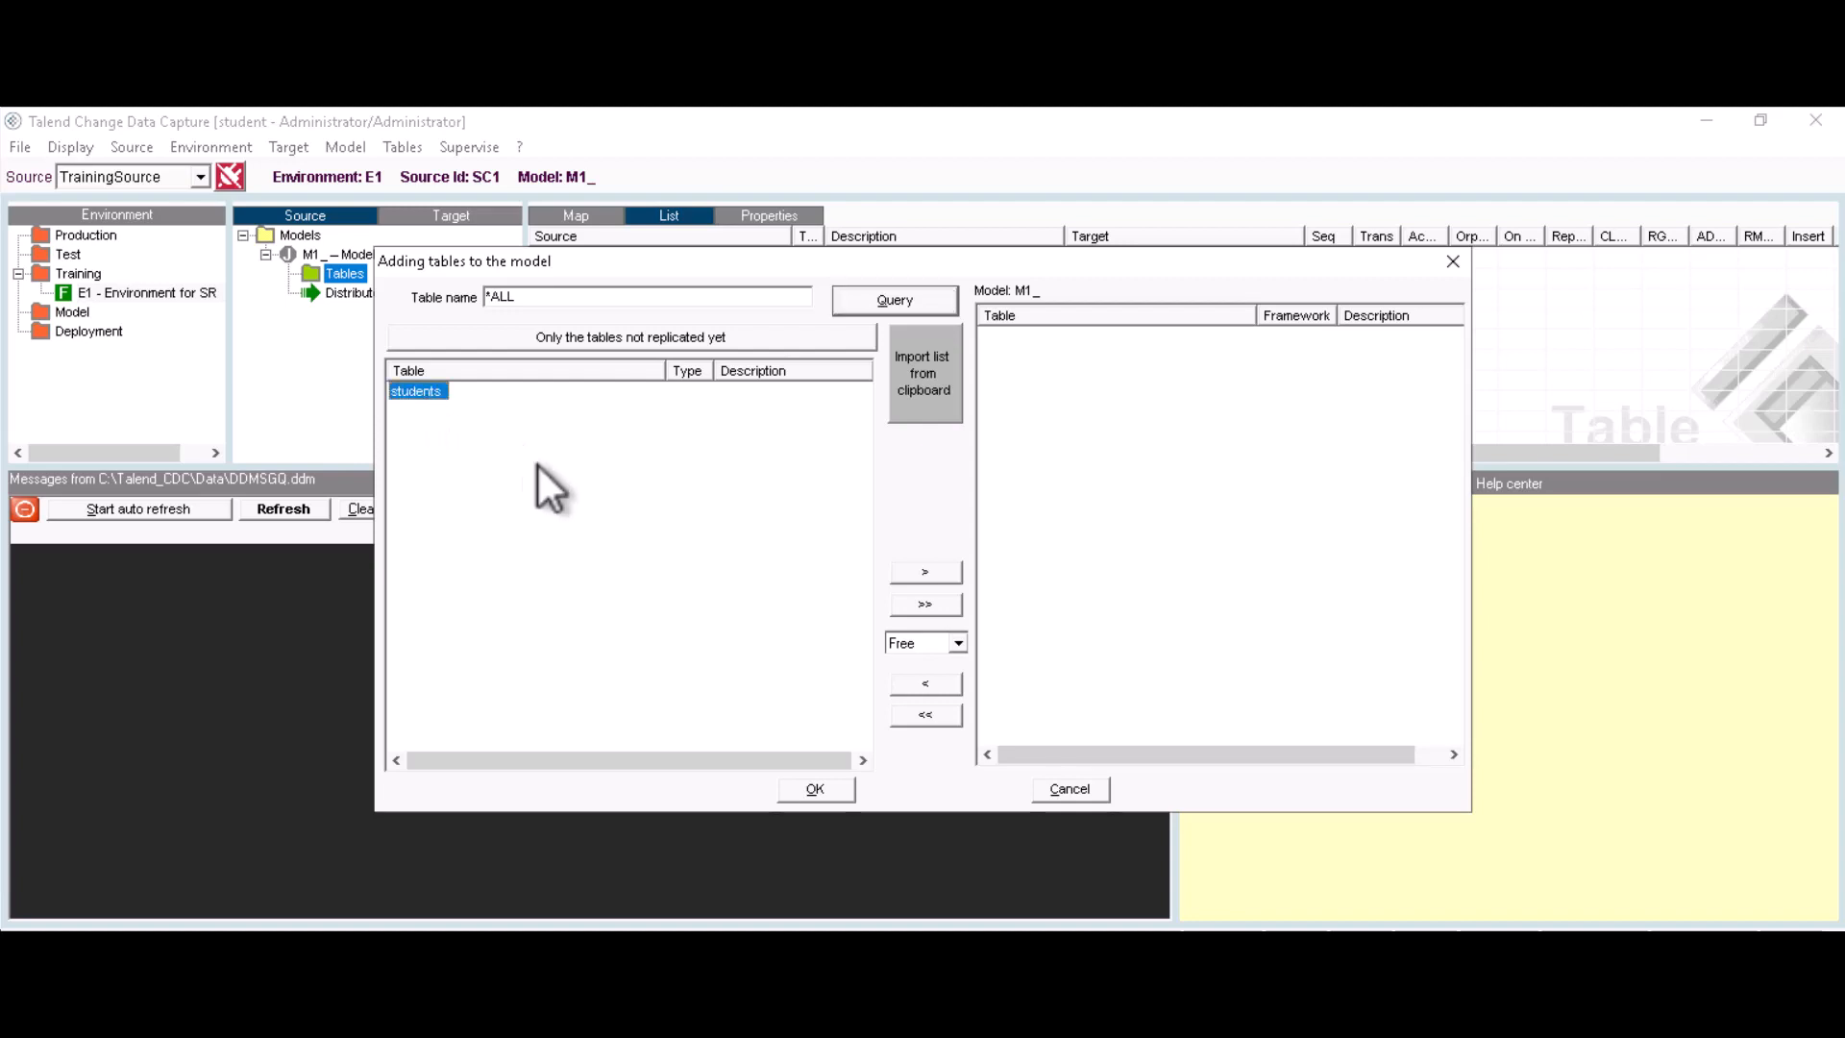
click(958, 642)
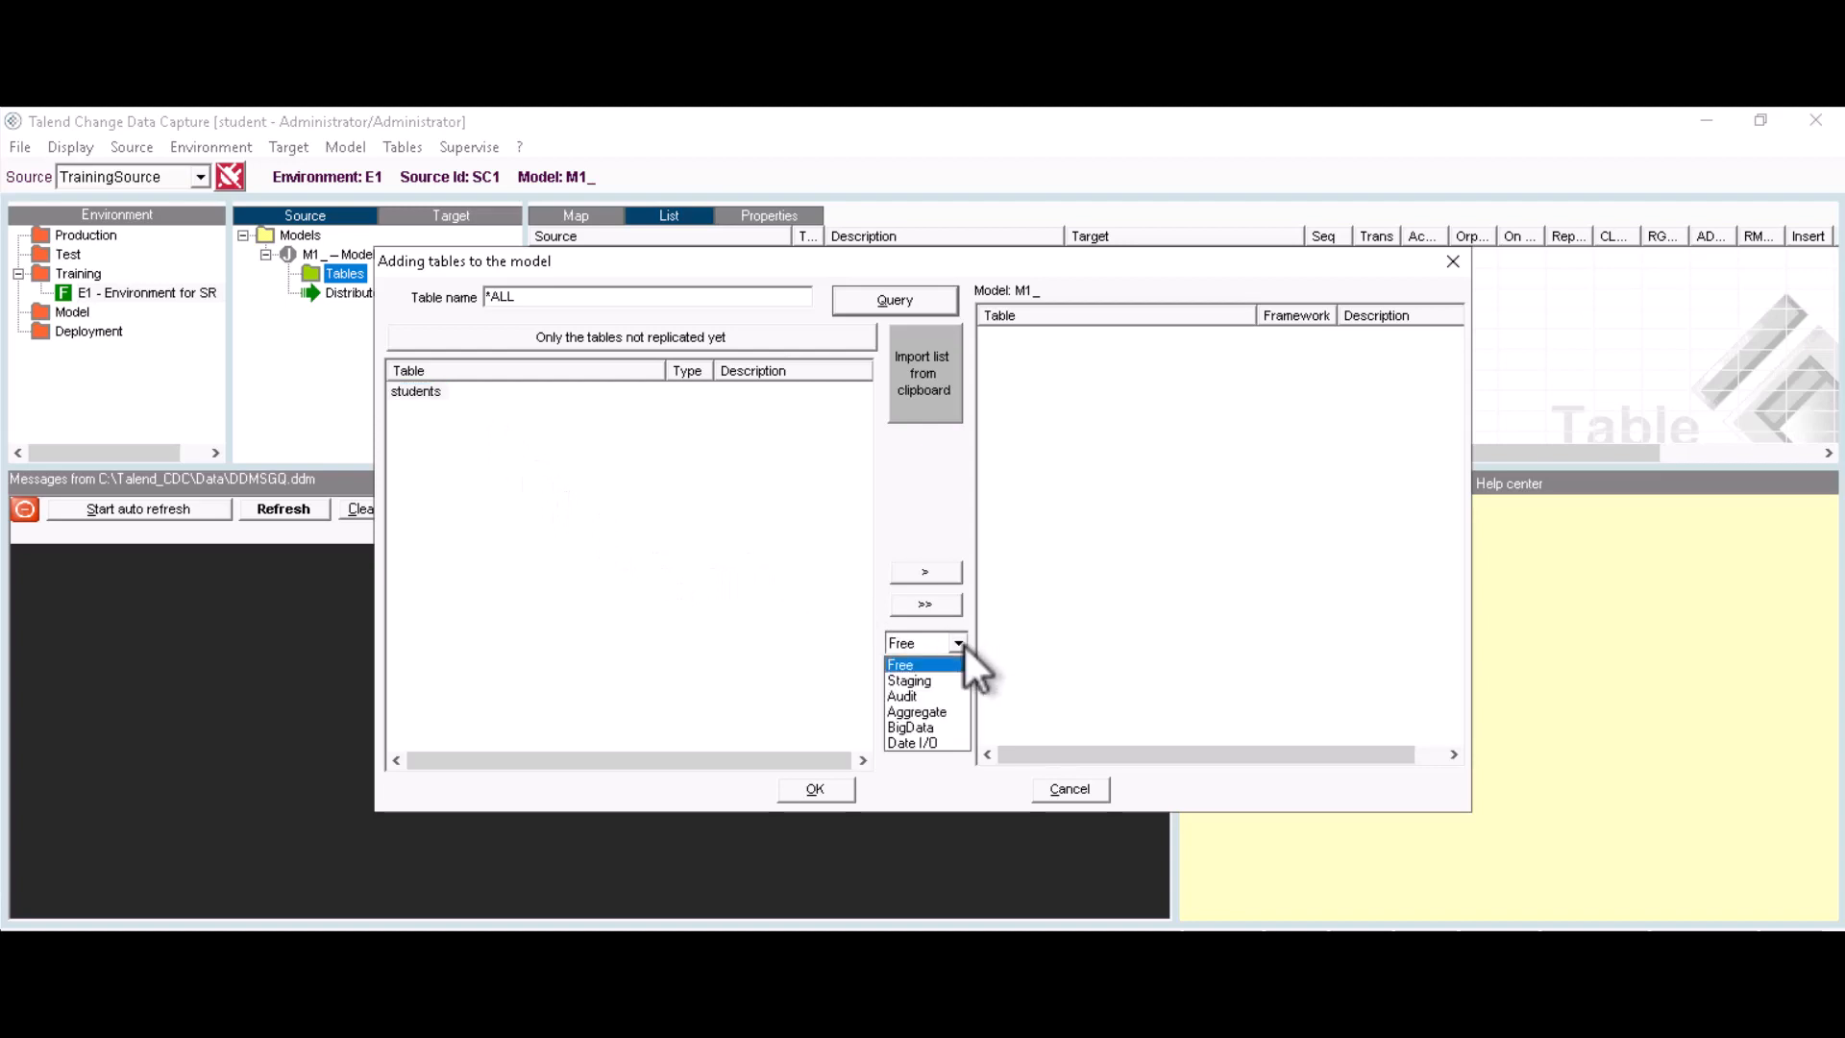
click(907, 665)
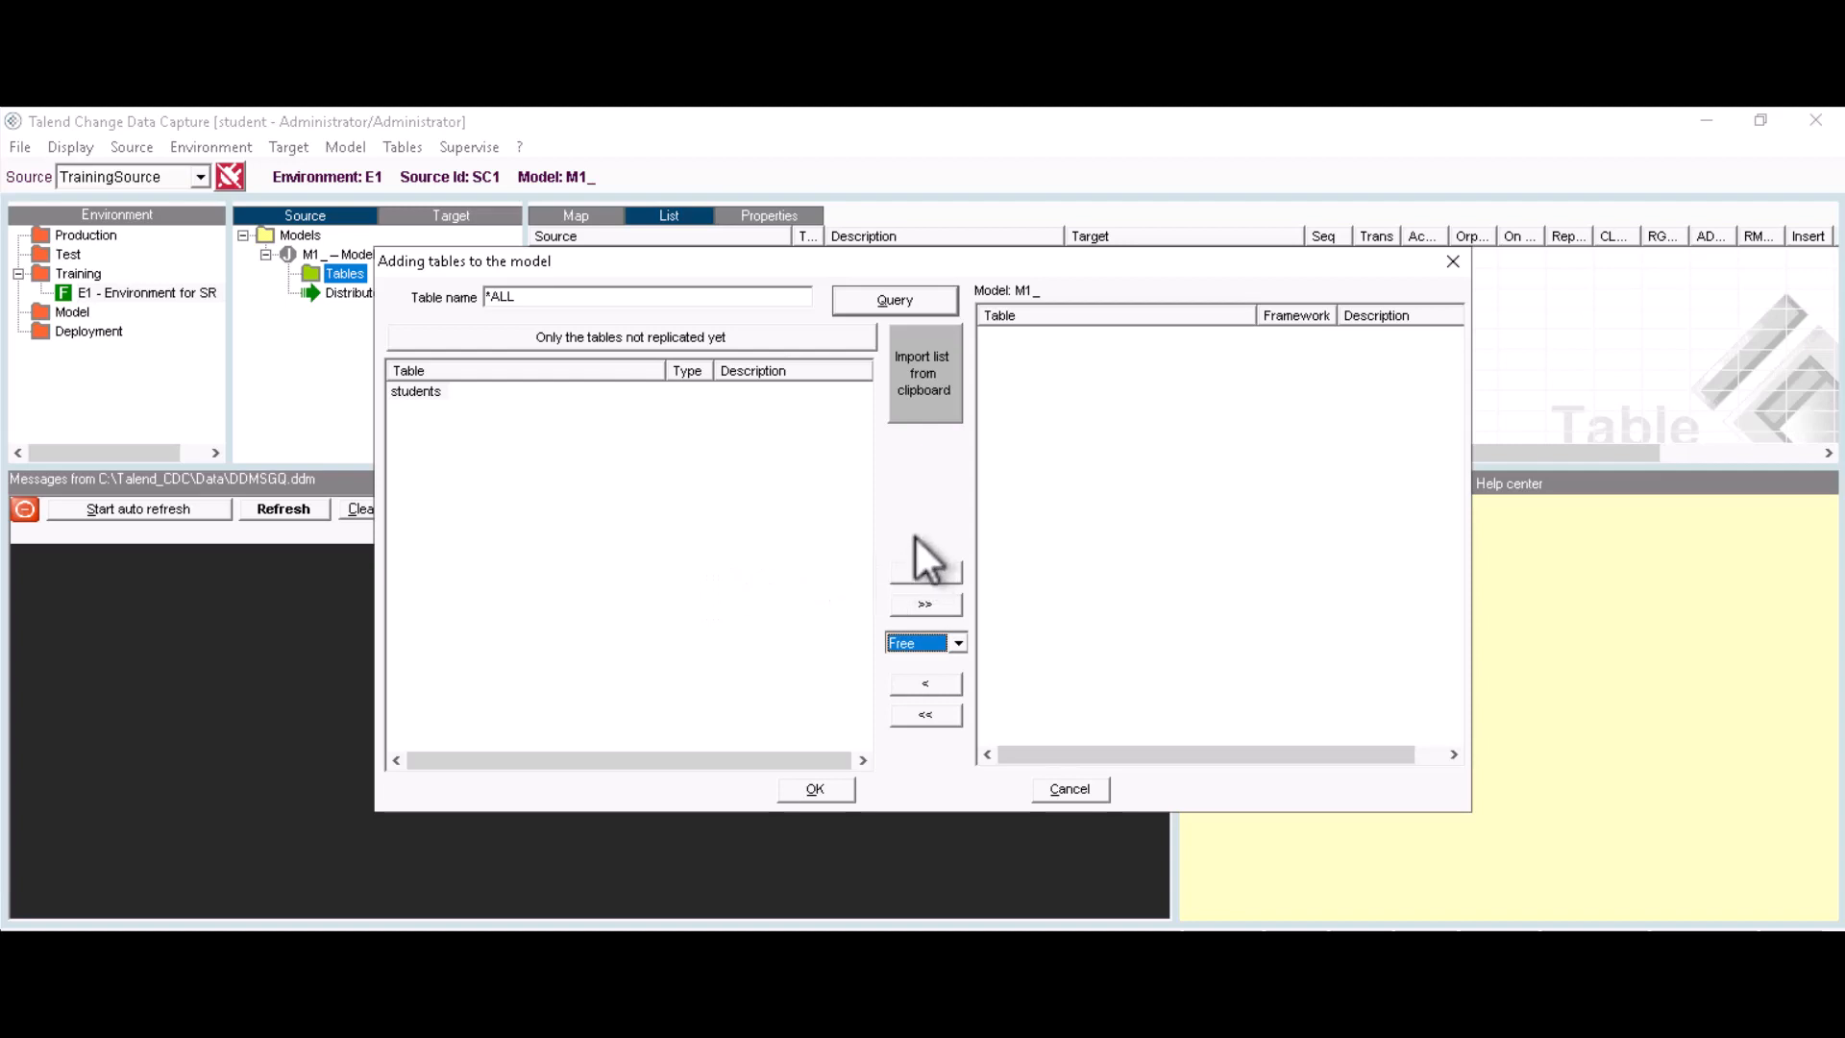
click(421, 389)
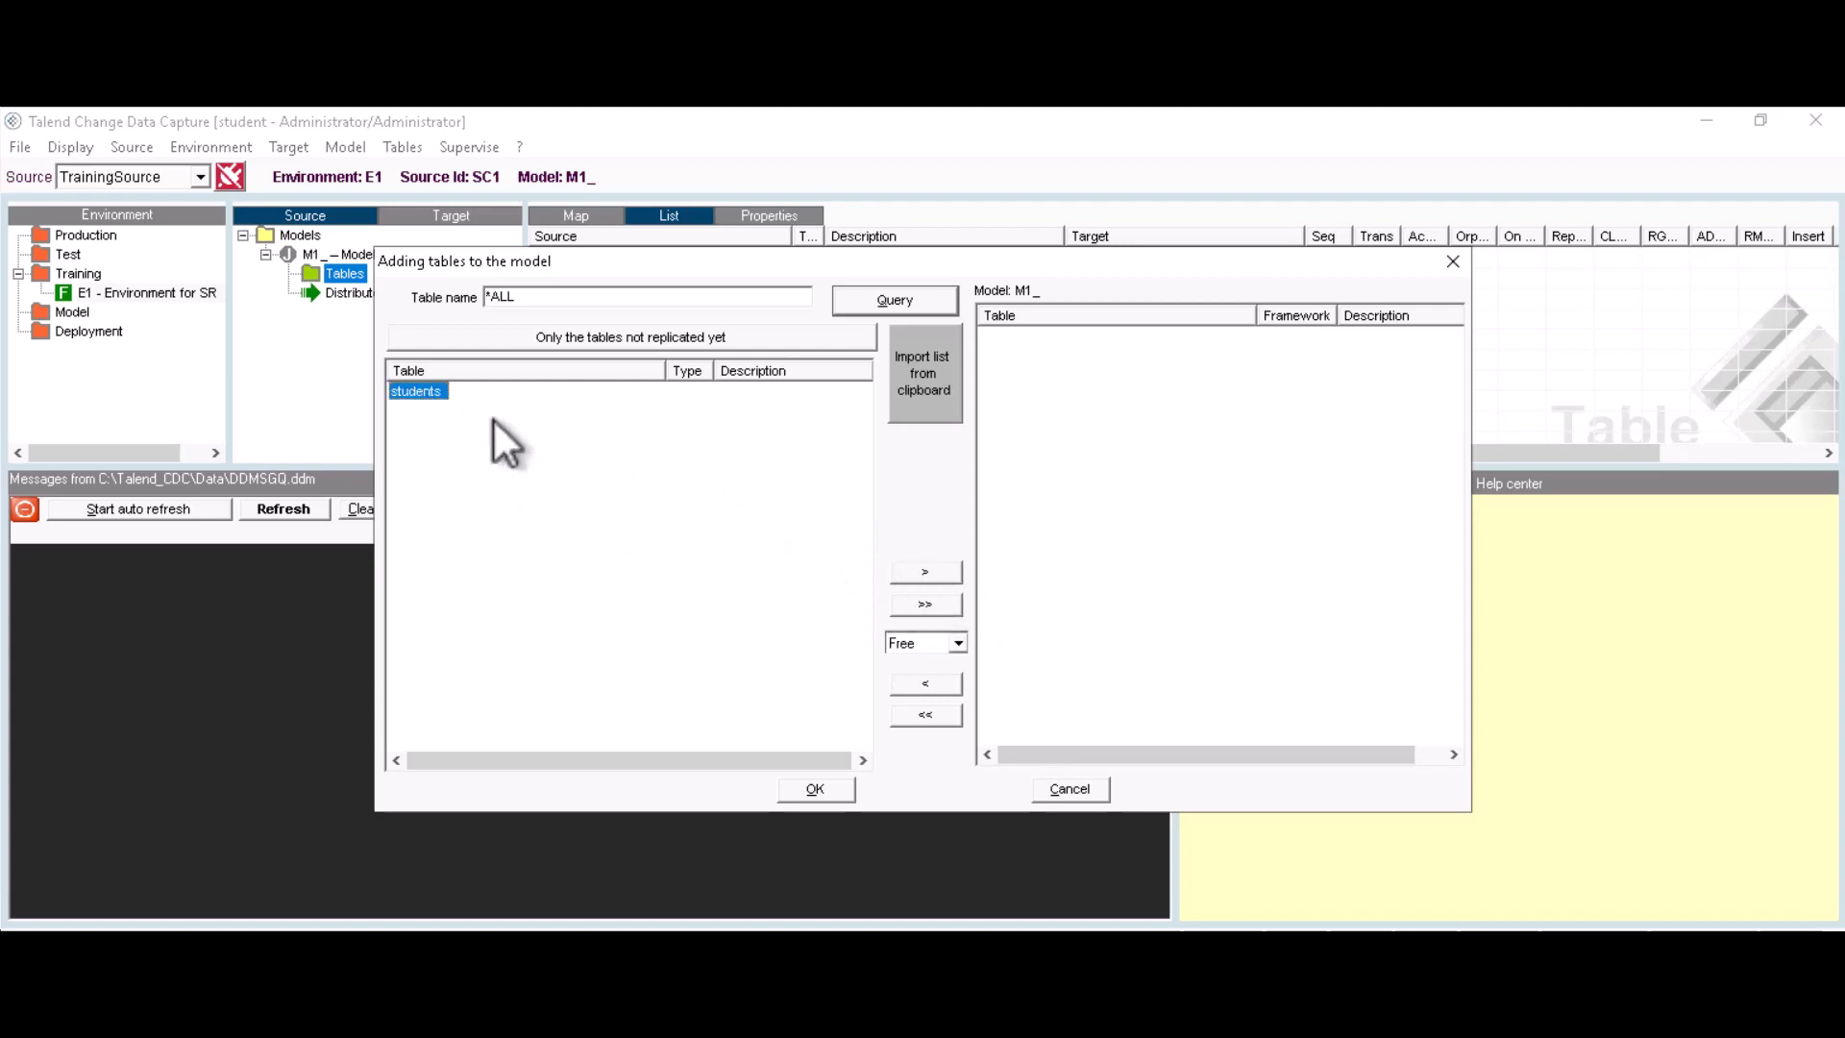
click(923, 573)
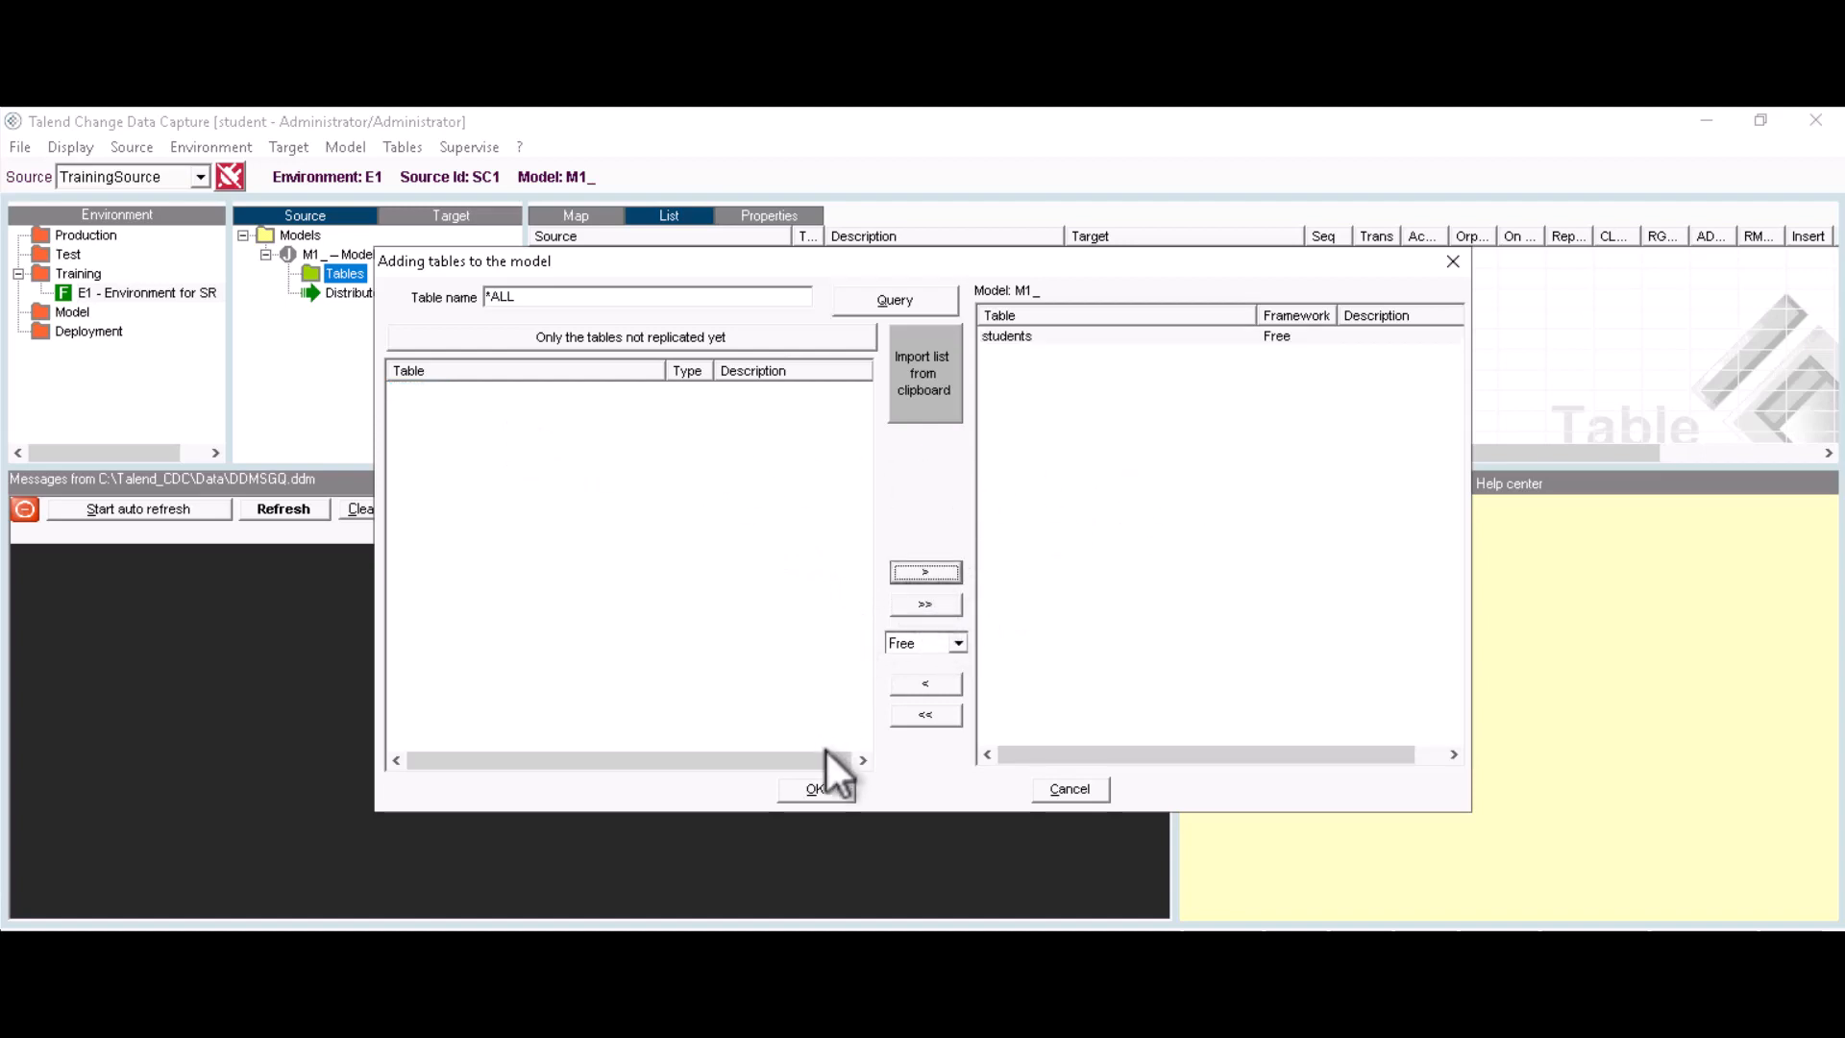
click(813, 788)
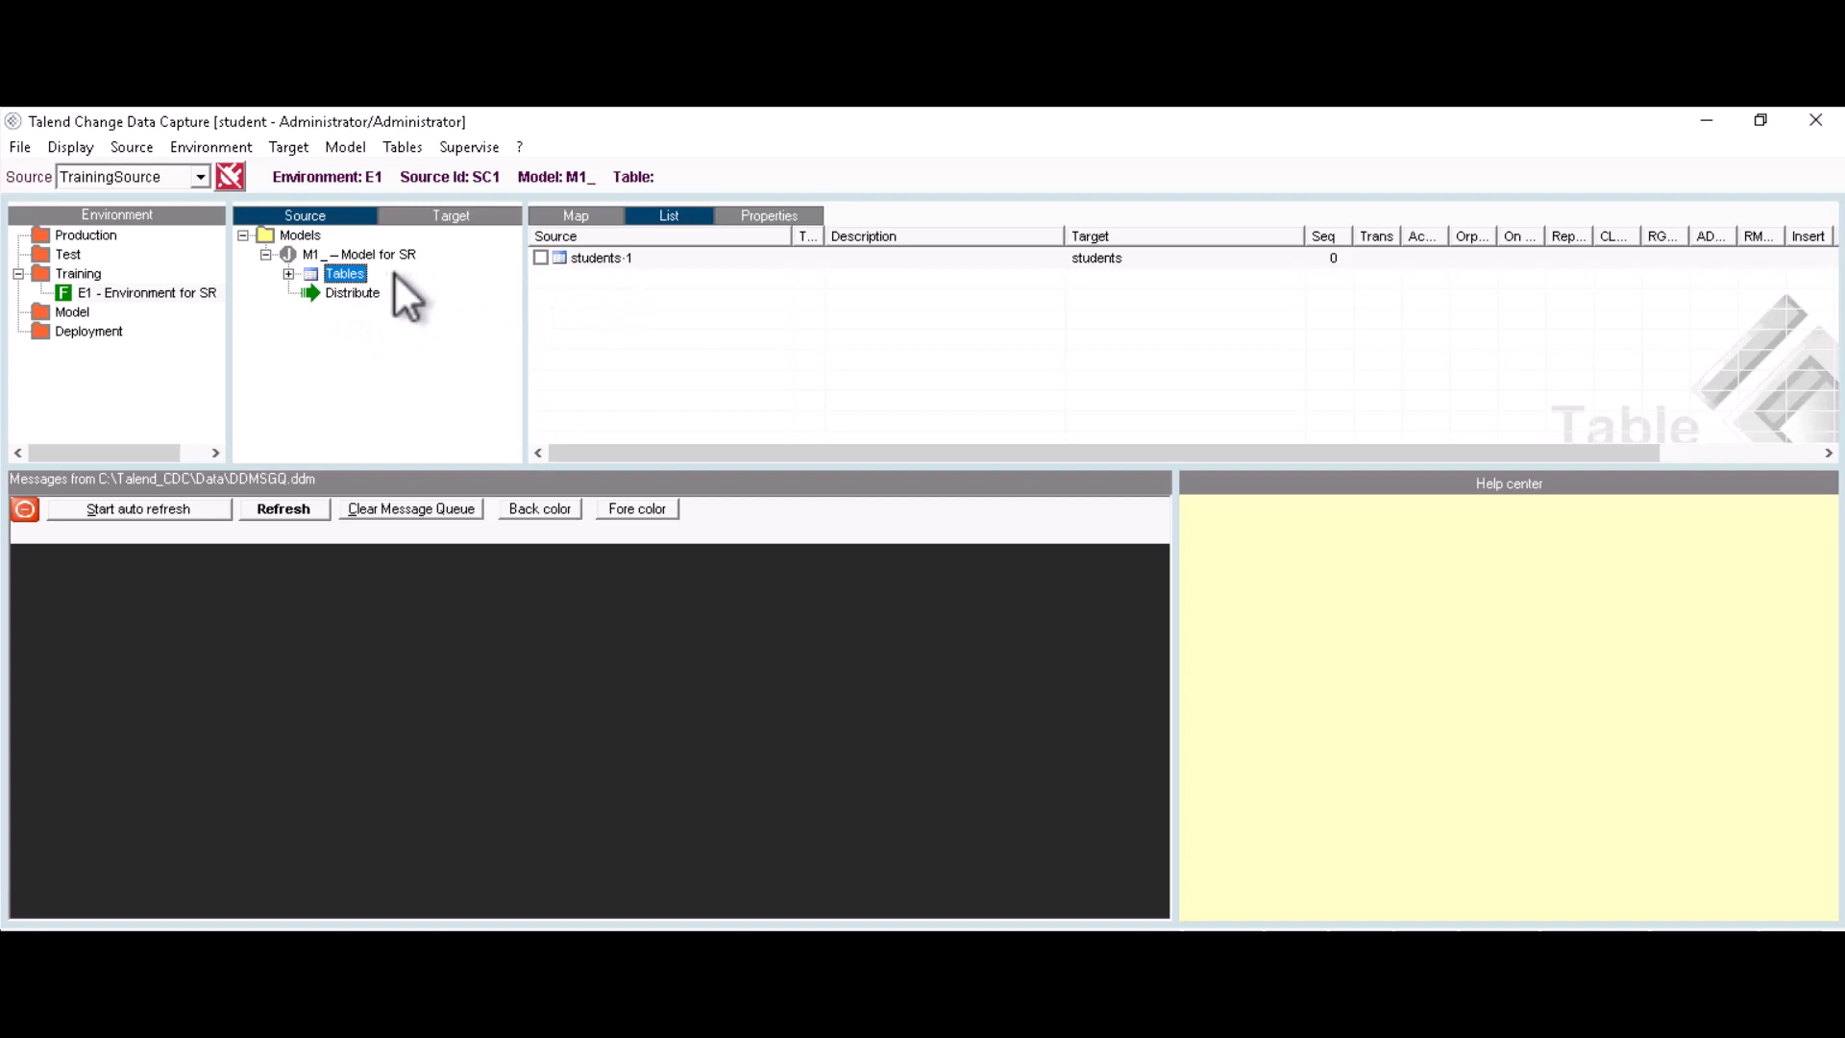
Step: Add target TA1, 'Target of the SR', name TCDC at 127.0.0.1, with Hold unchecked
click(444, 217)
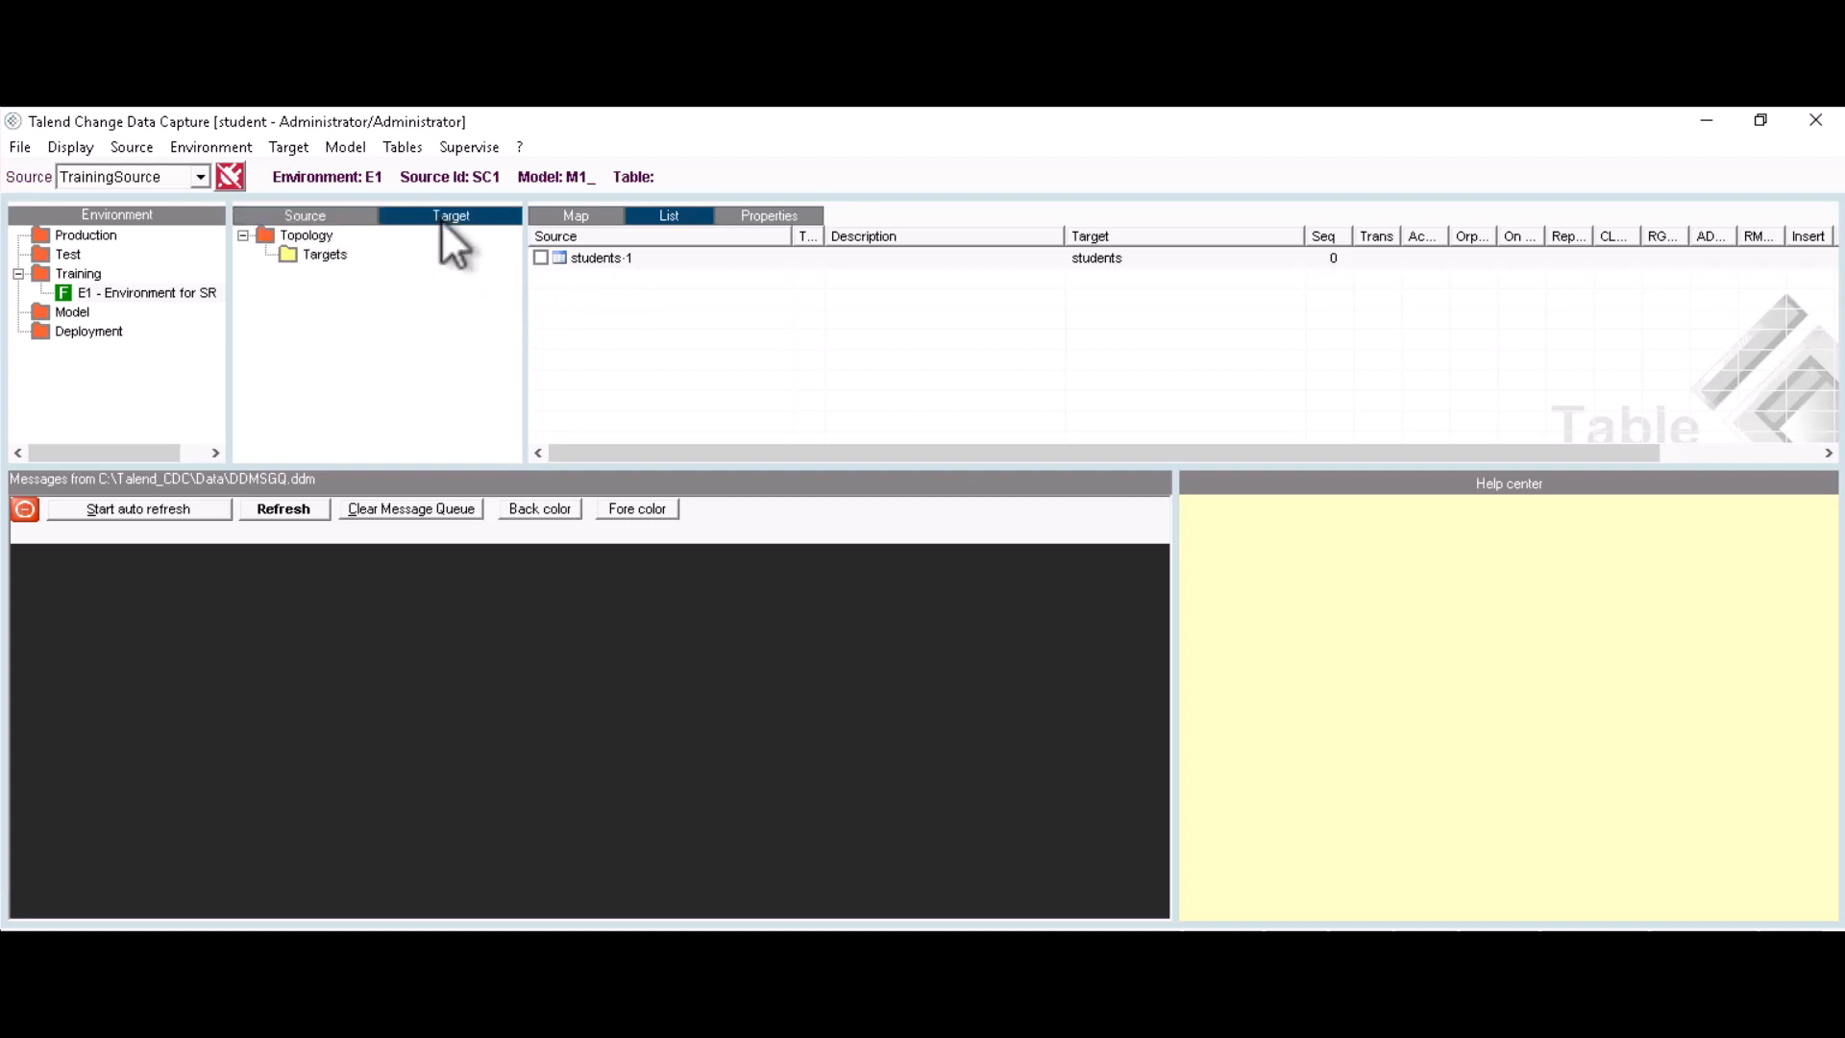
right_click(326, 259)
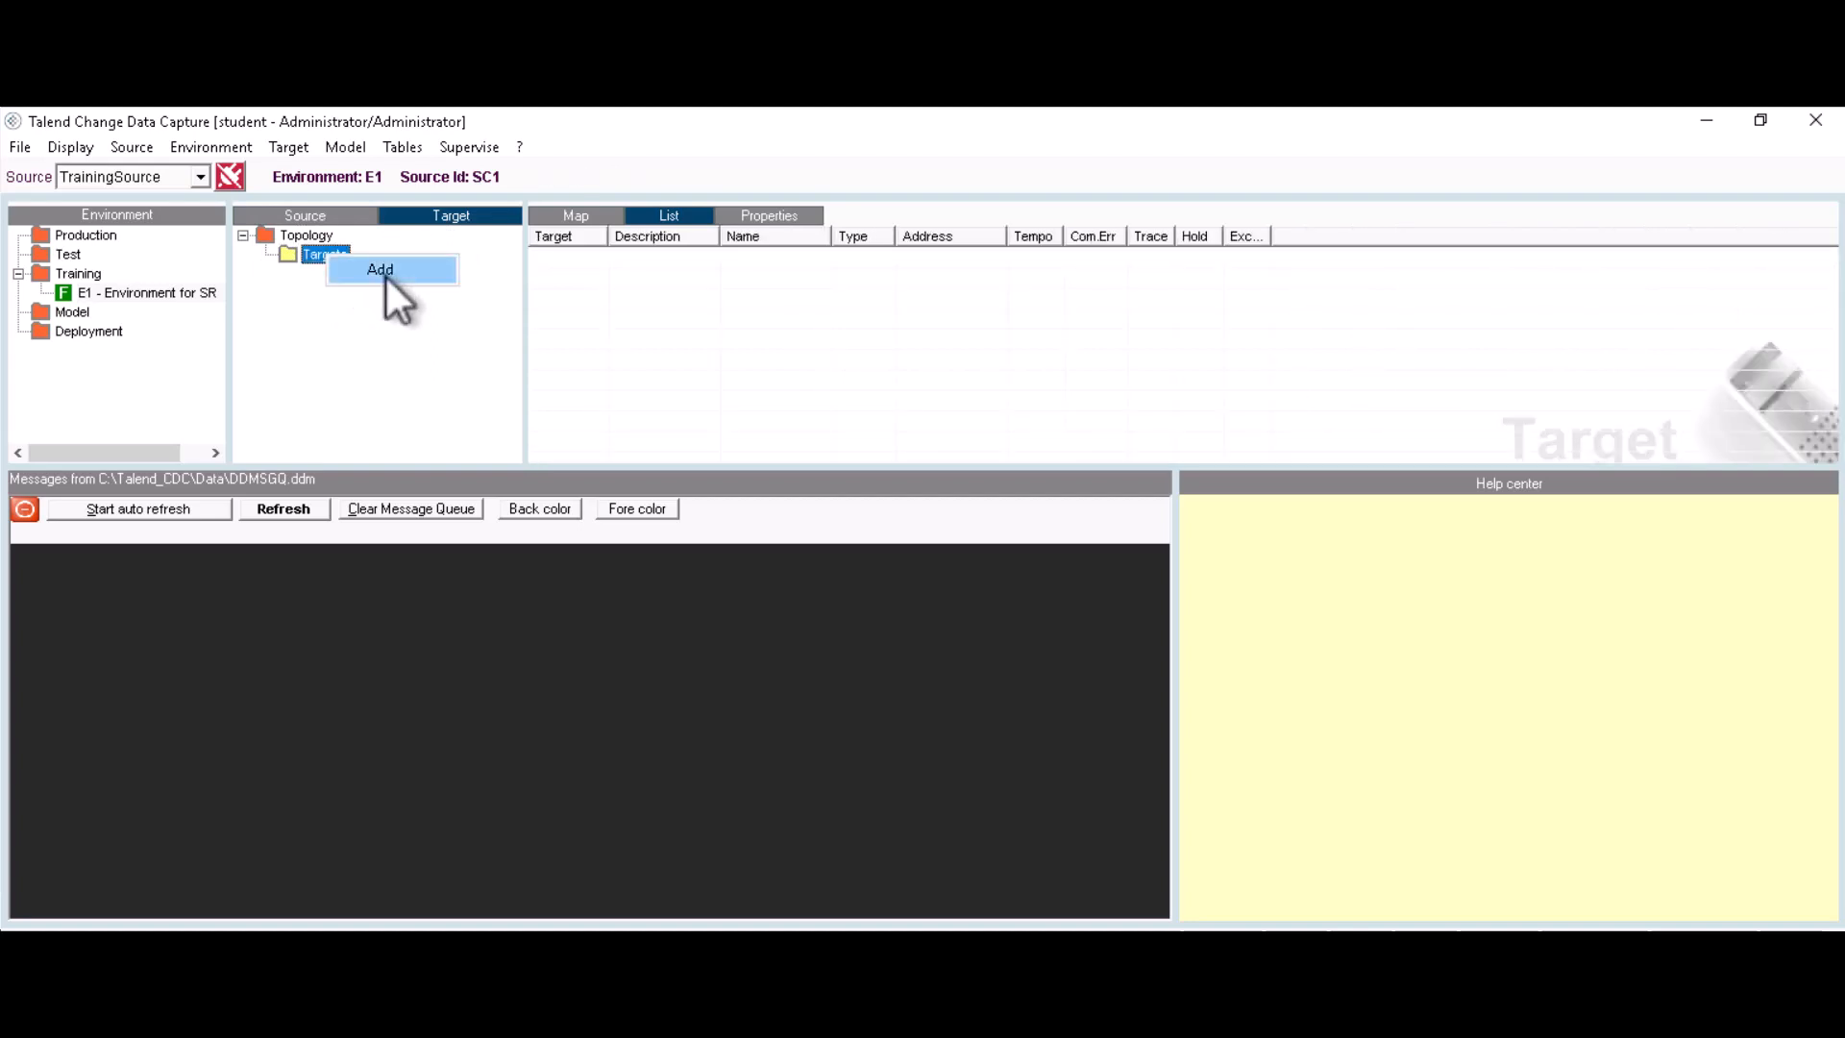
click(384, 271)
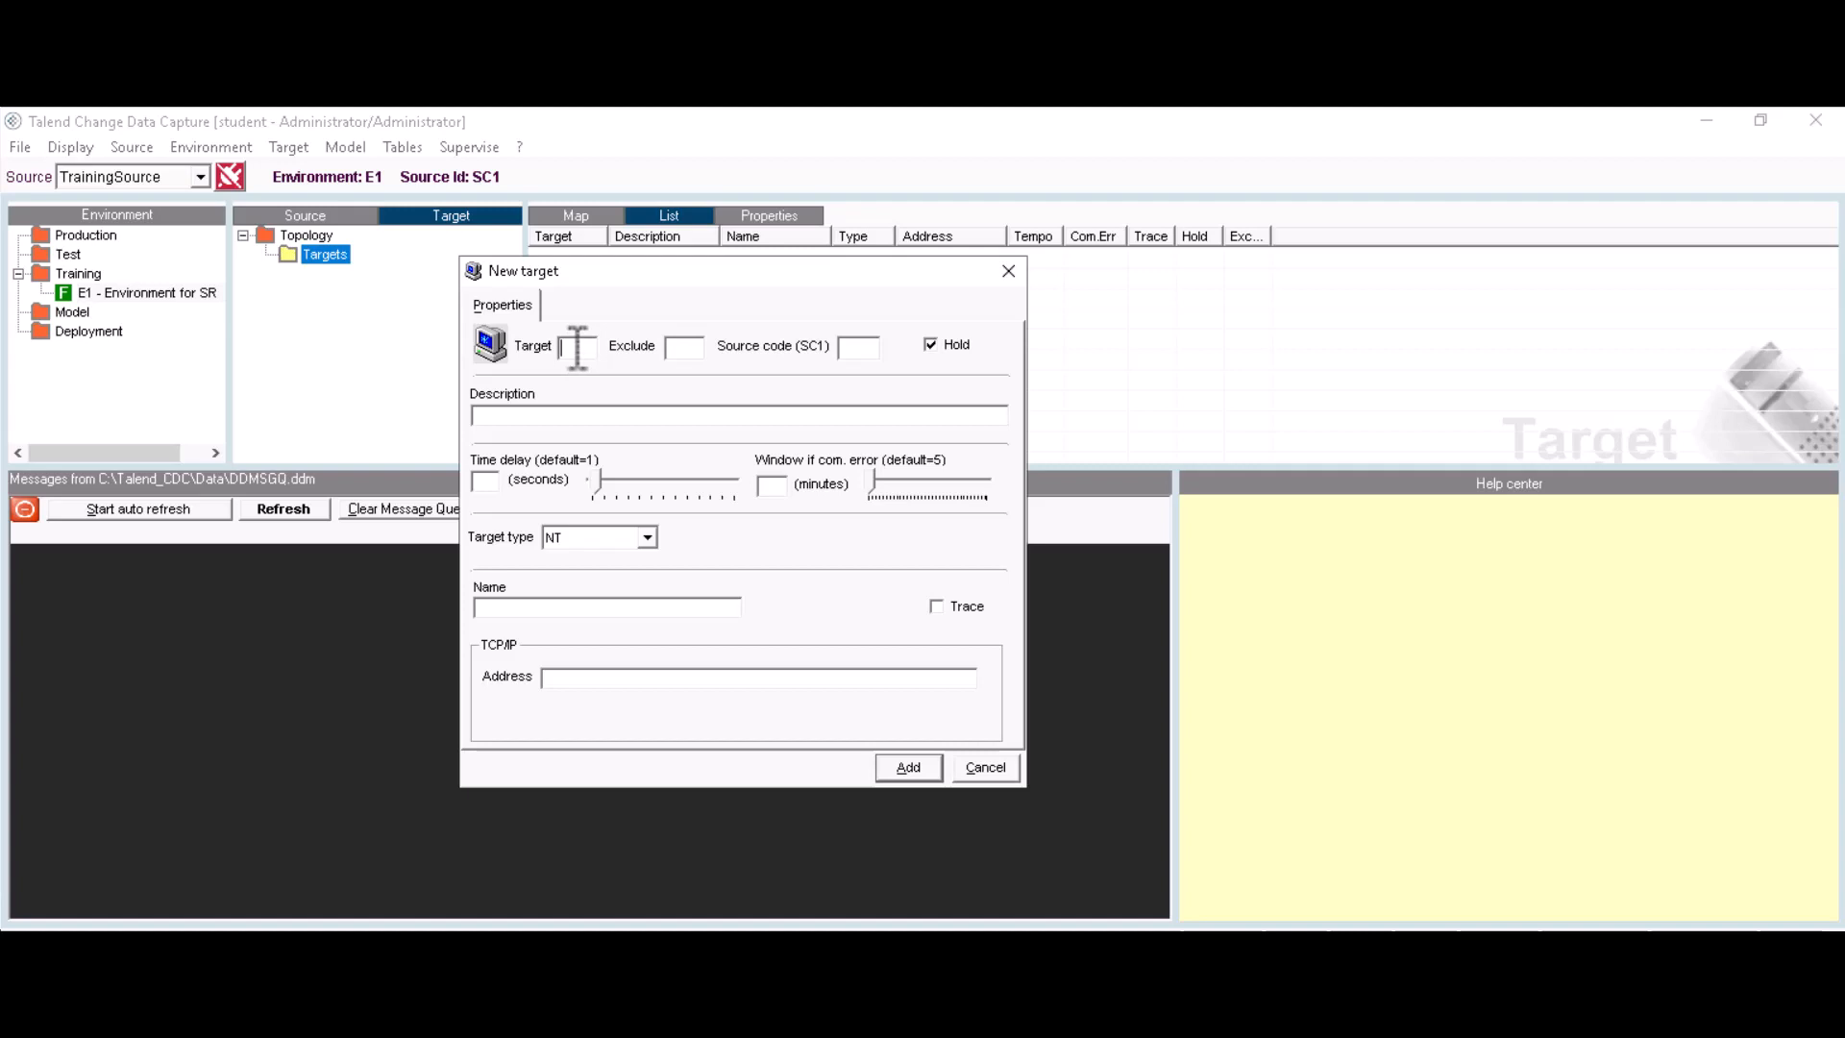
text(TA1)
click(524, 415)
text(Target of the S)
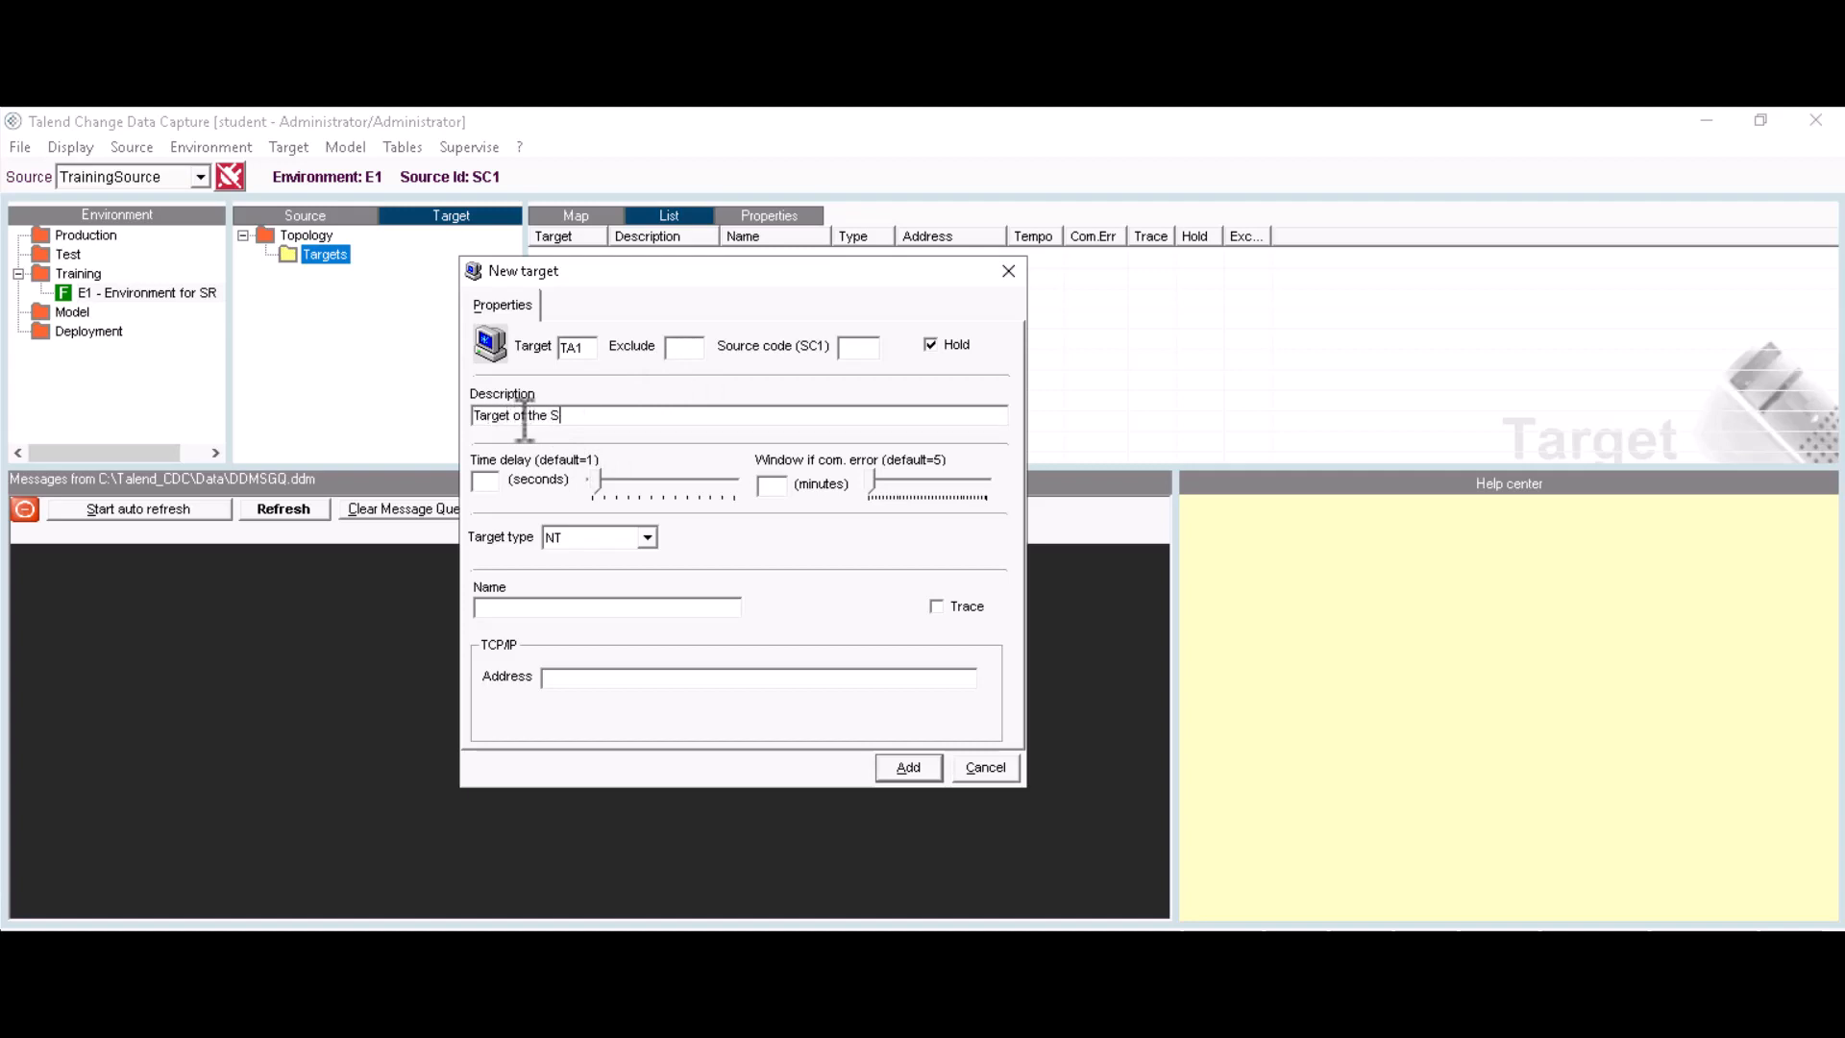
text(R)
text(TCD)
text(C)
click(579, 678)
text(127.0.0.1)
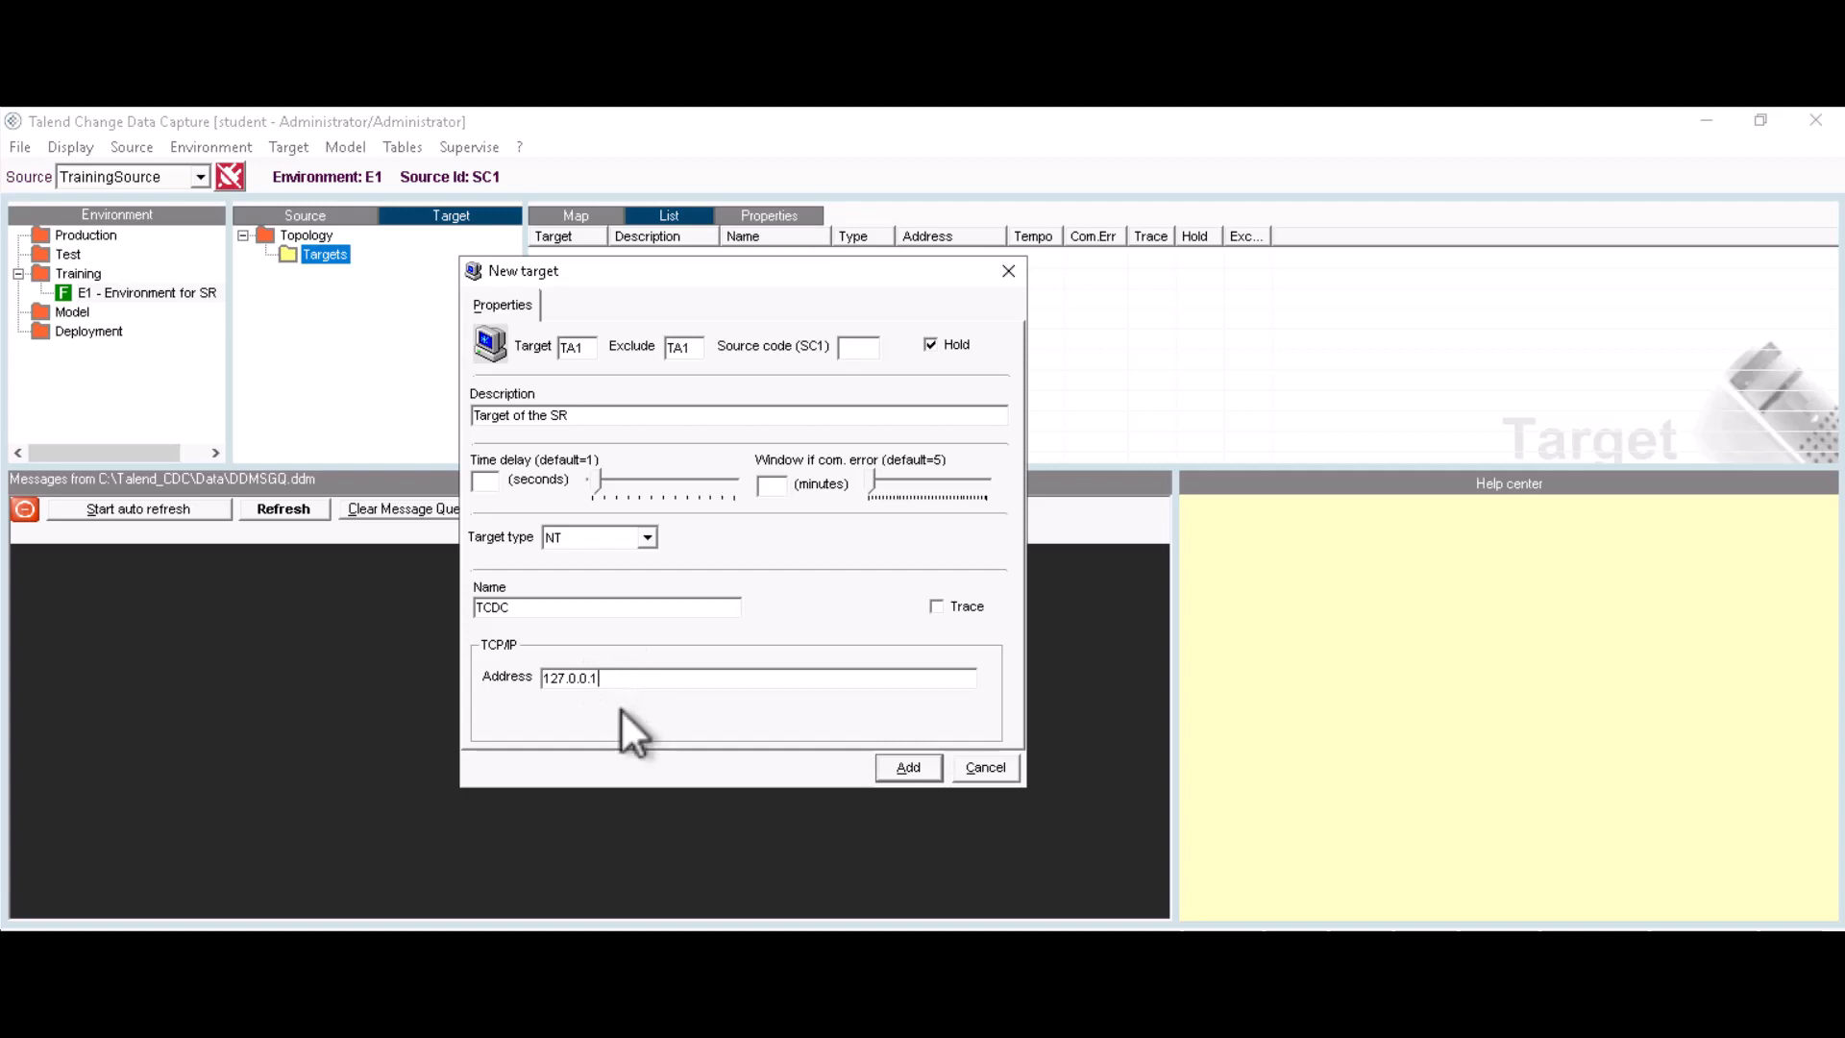
click(931, 344)
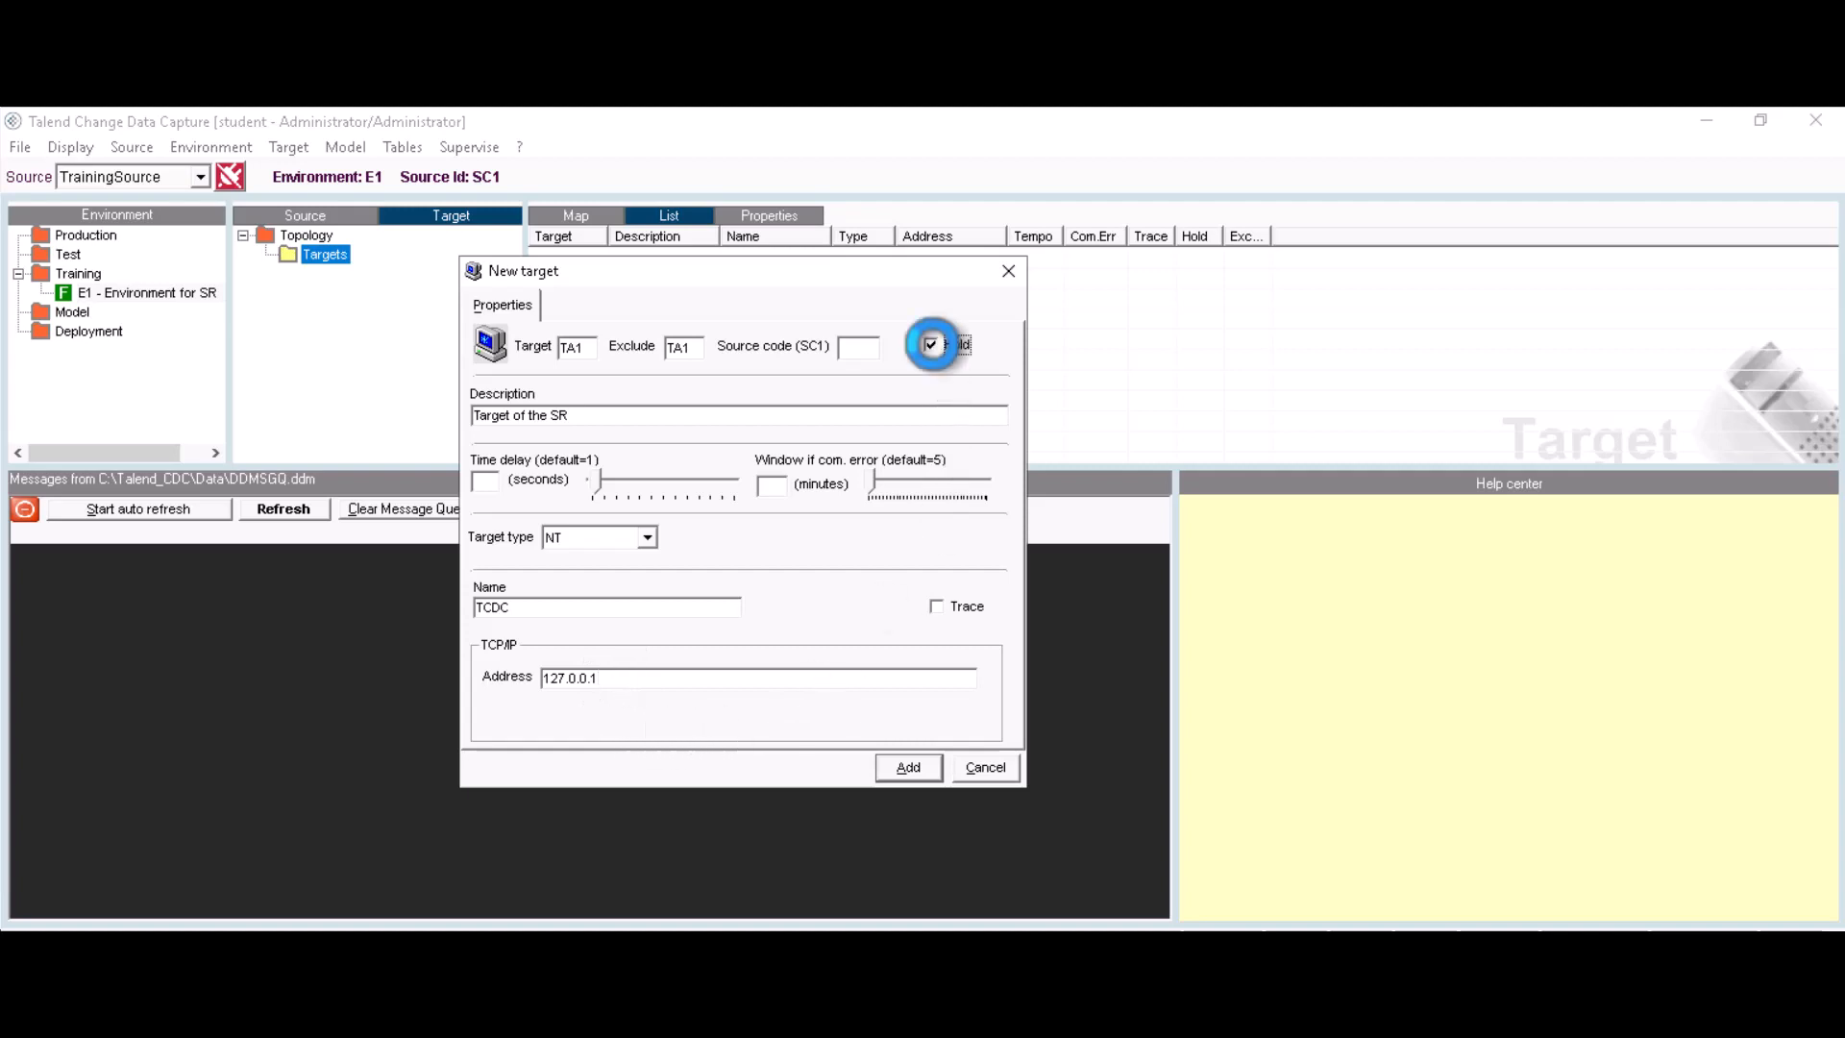
click(918, 772)
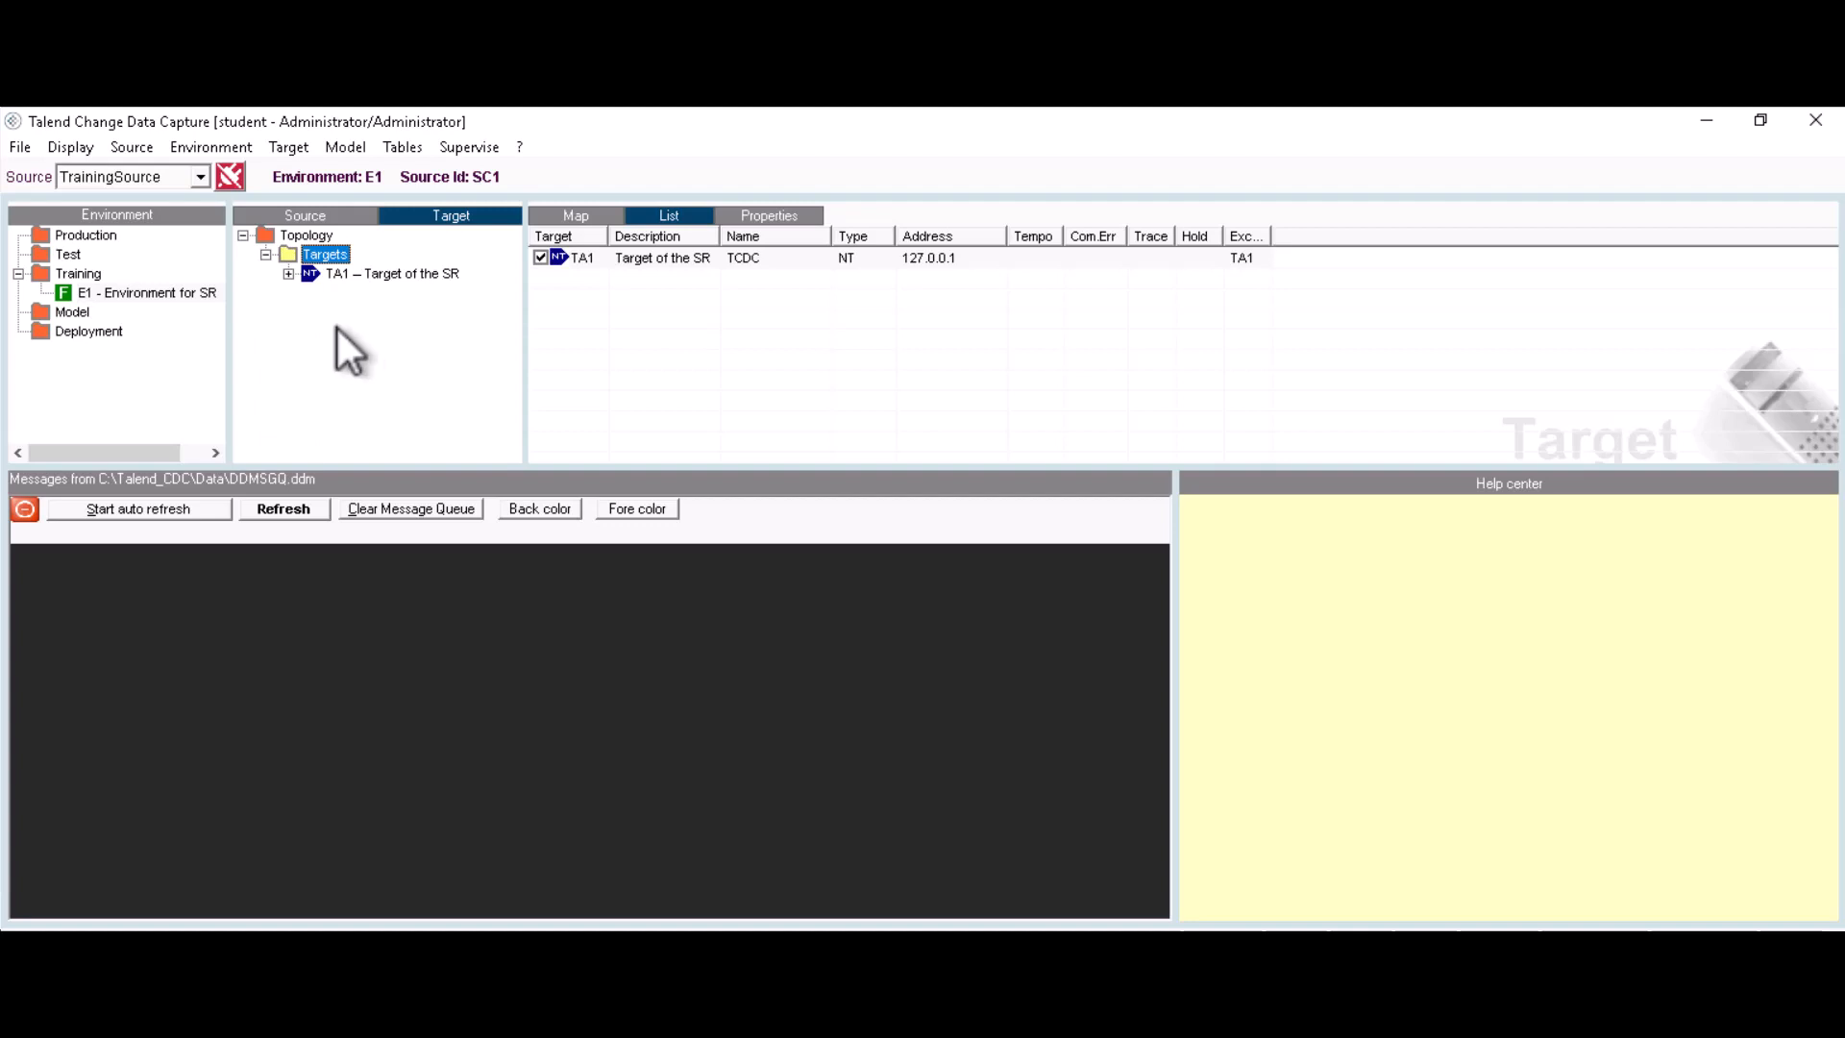
Step: Move model M1 into target TA1's to-be-distributed list and confirm
click(288, 274)
click(375, 313)
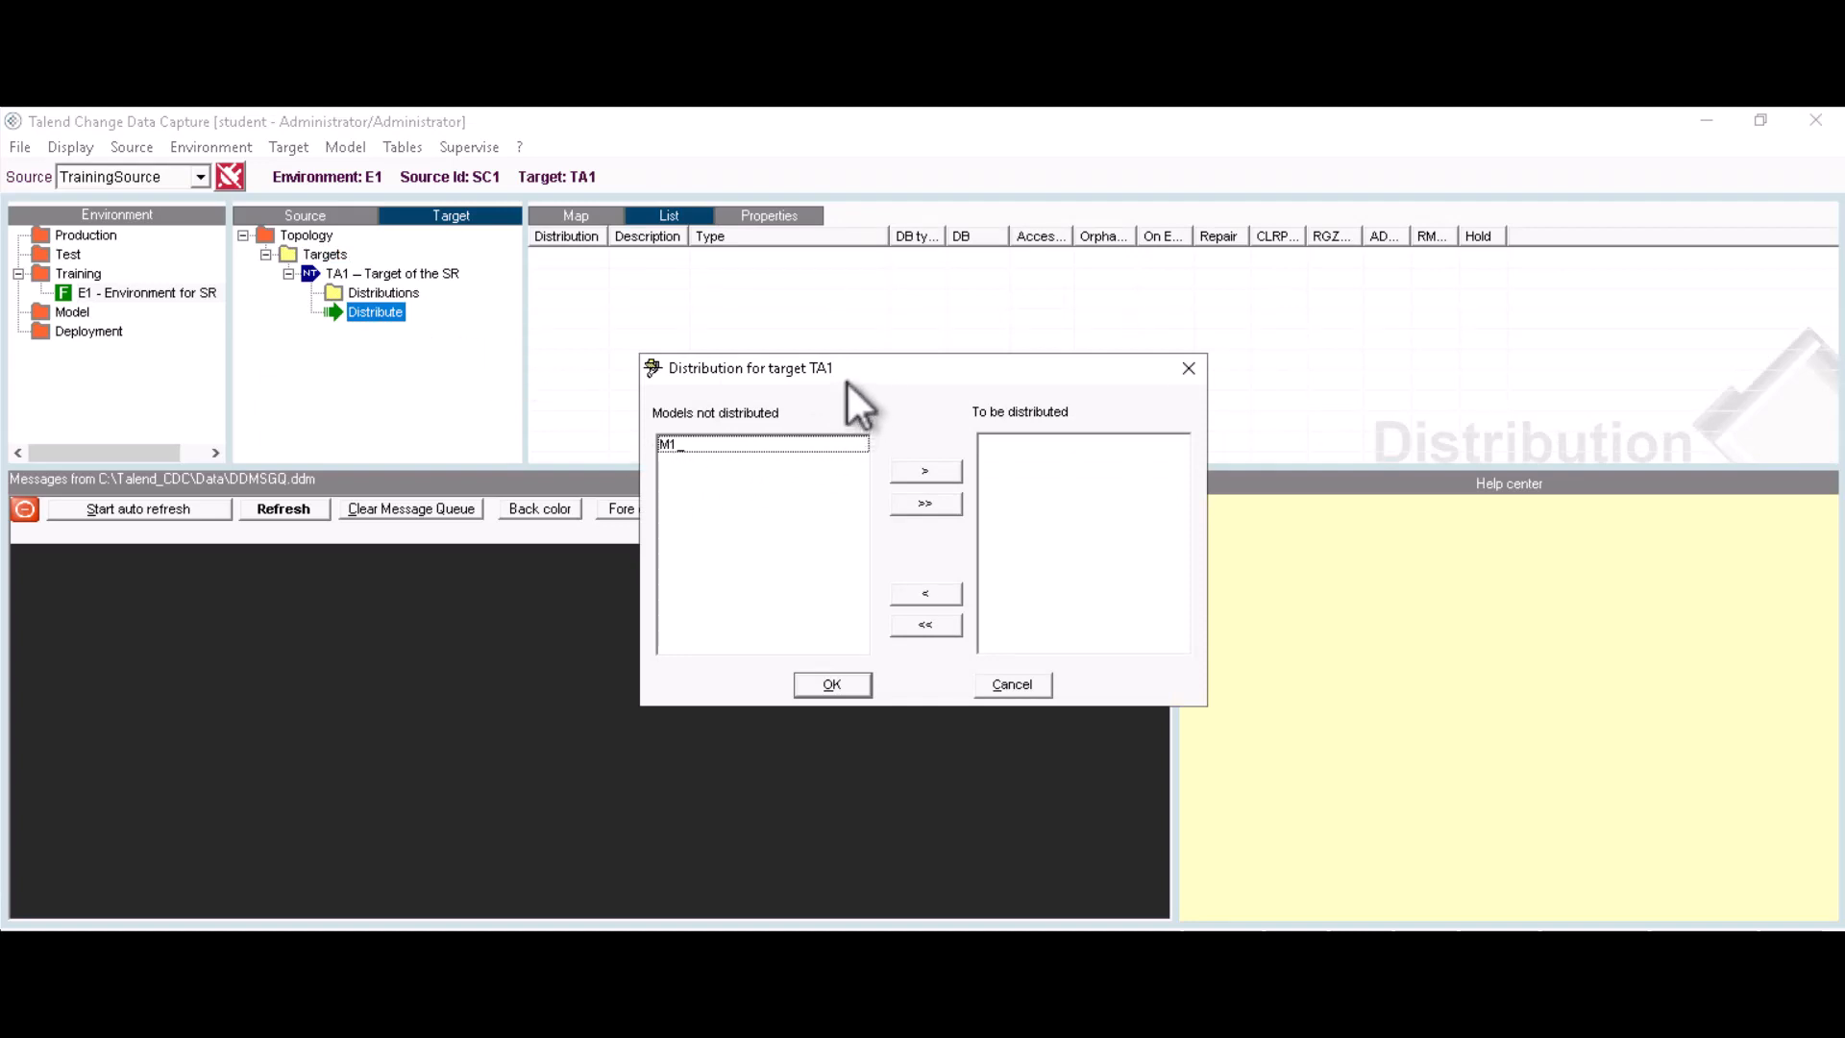
click(677, 444)
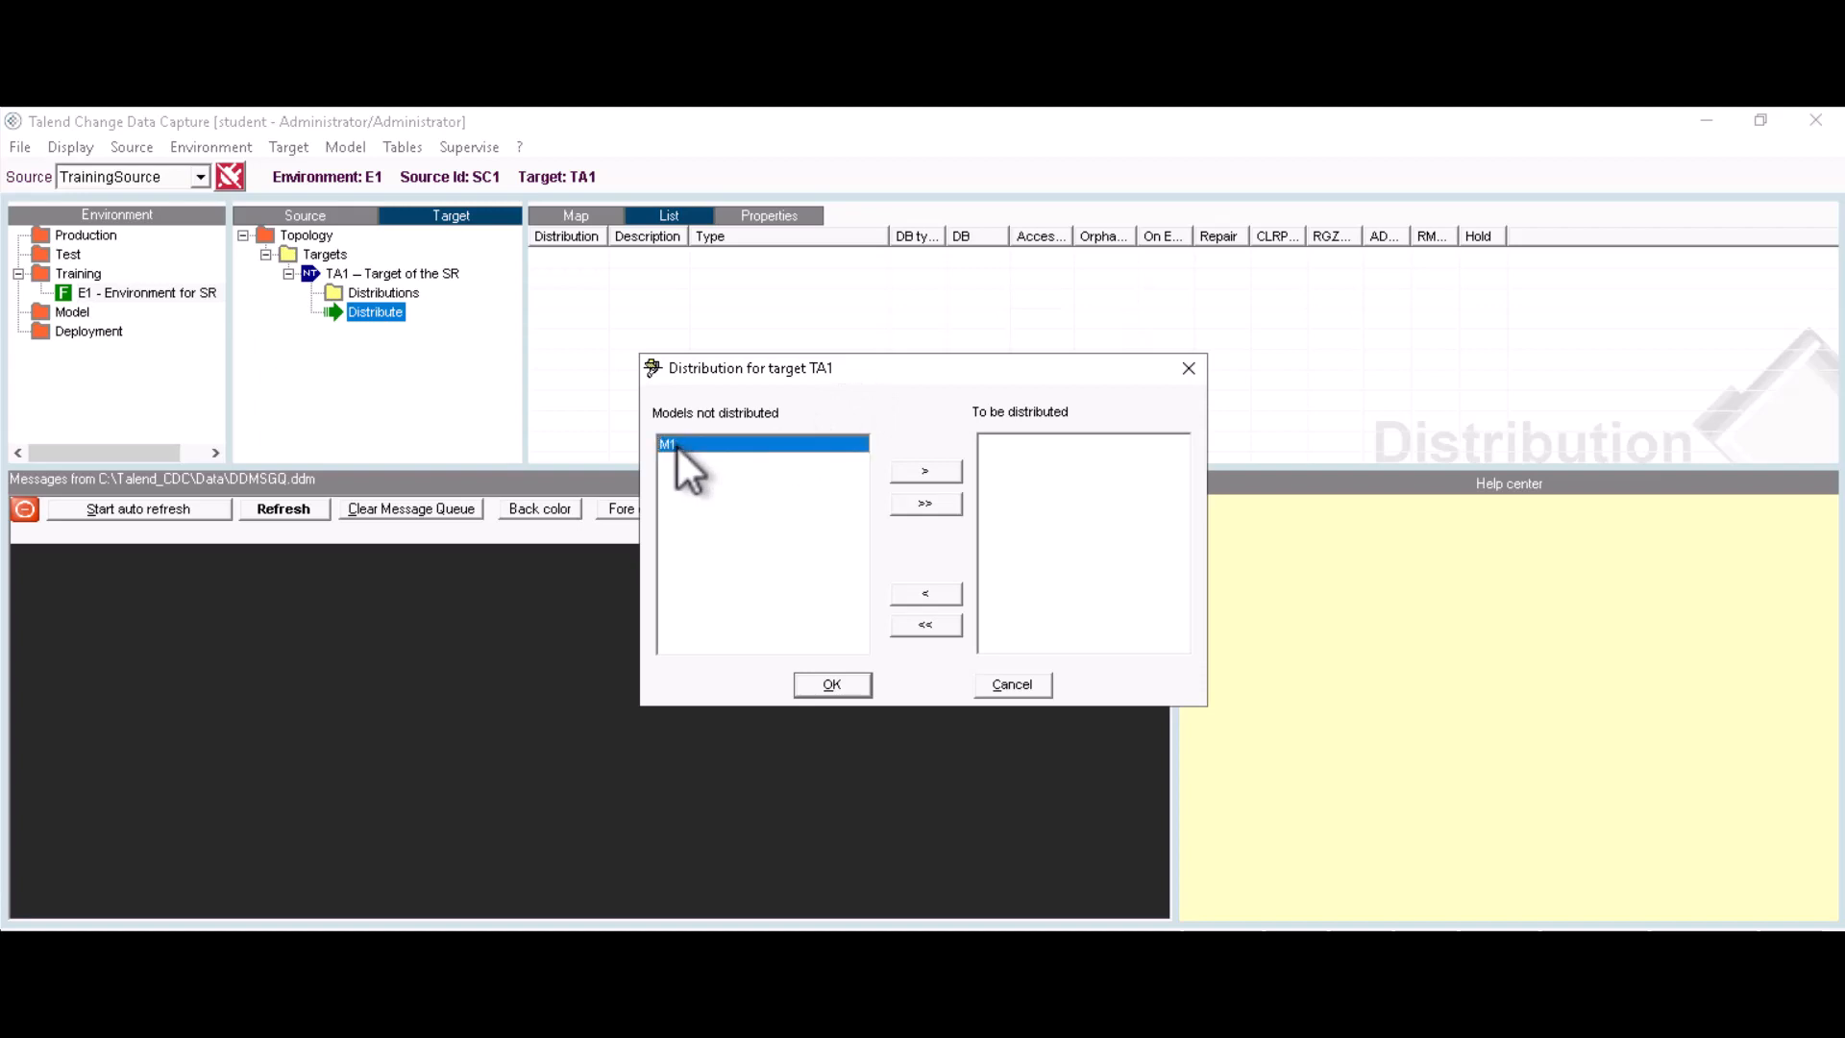
click(923, 471)
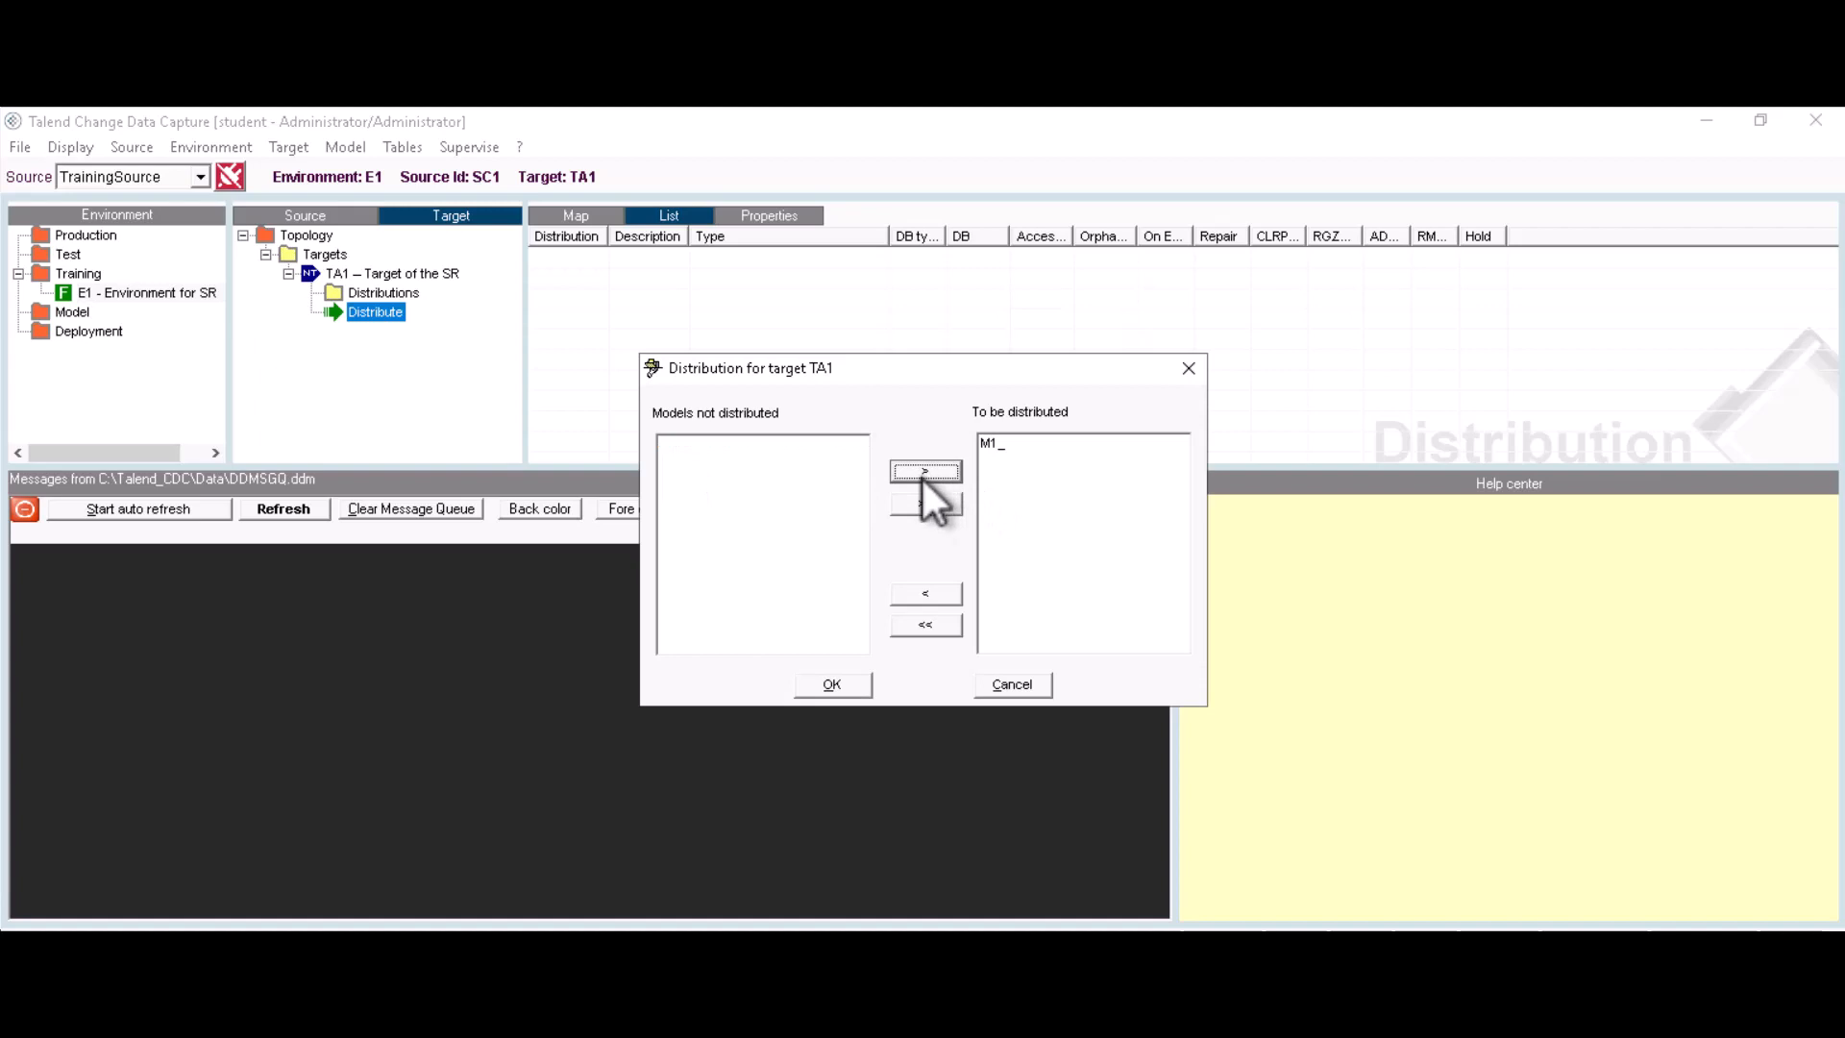
click(838, 683)
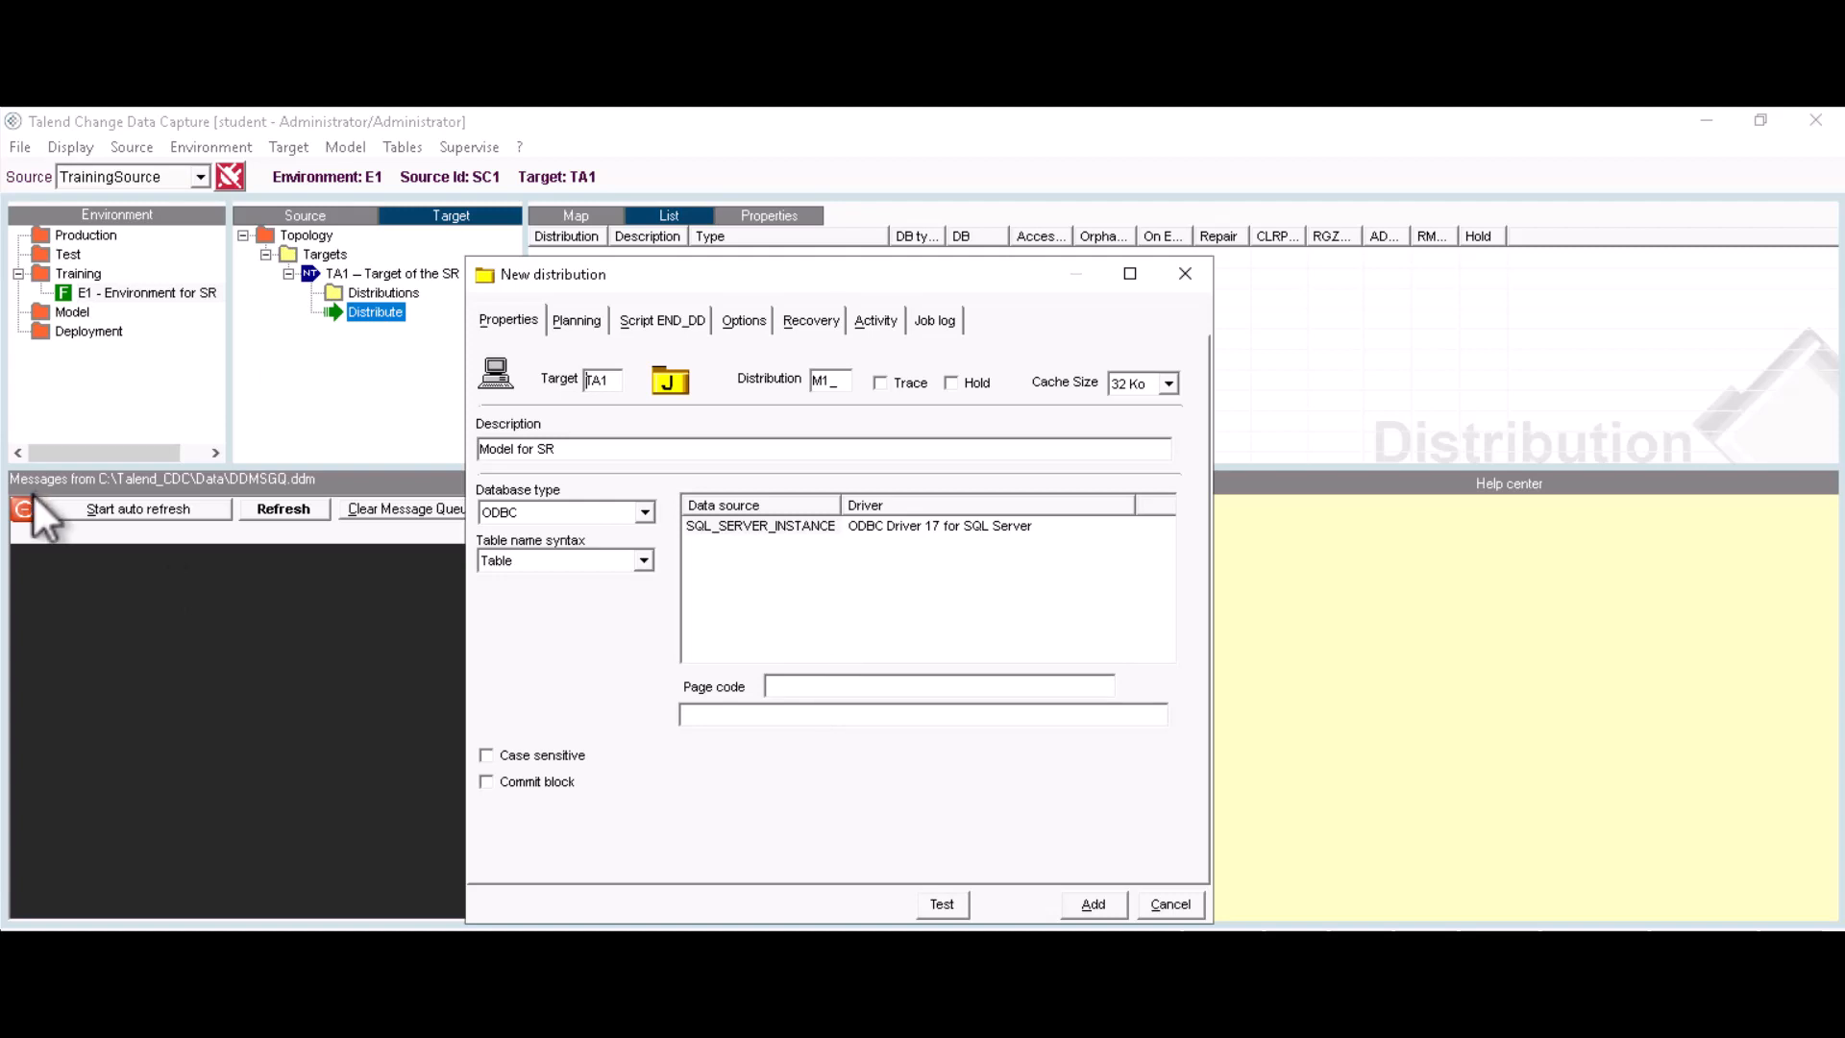
Step: Set the database type to SQL Server and log in to SQL_SERVER_INSTANCE with username admin and the password
click(644, 513)
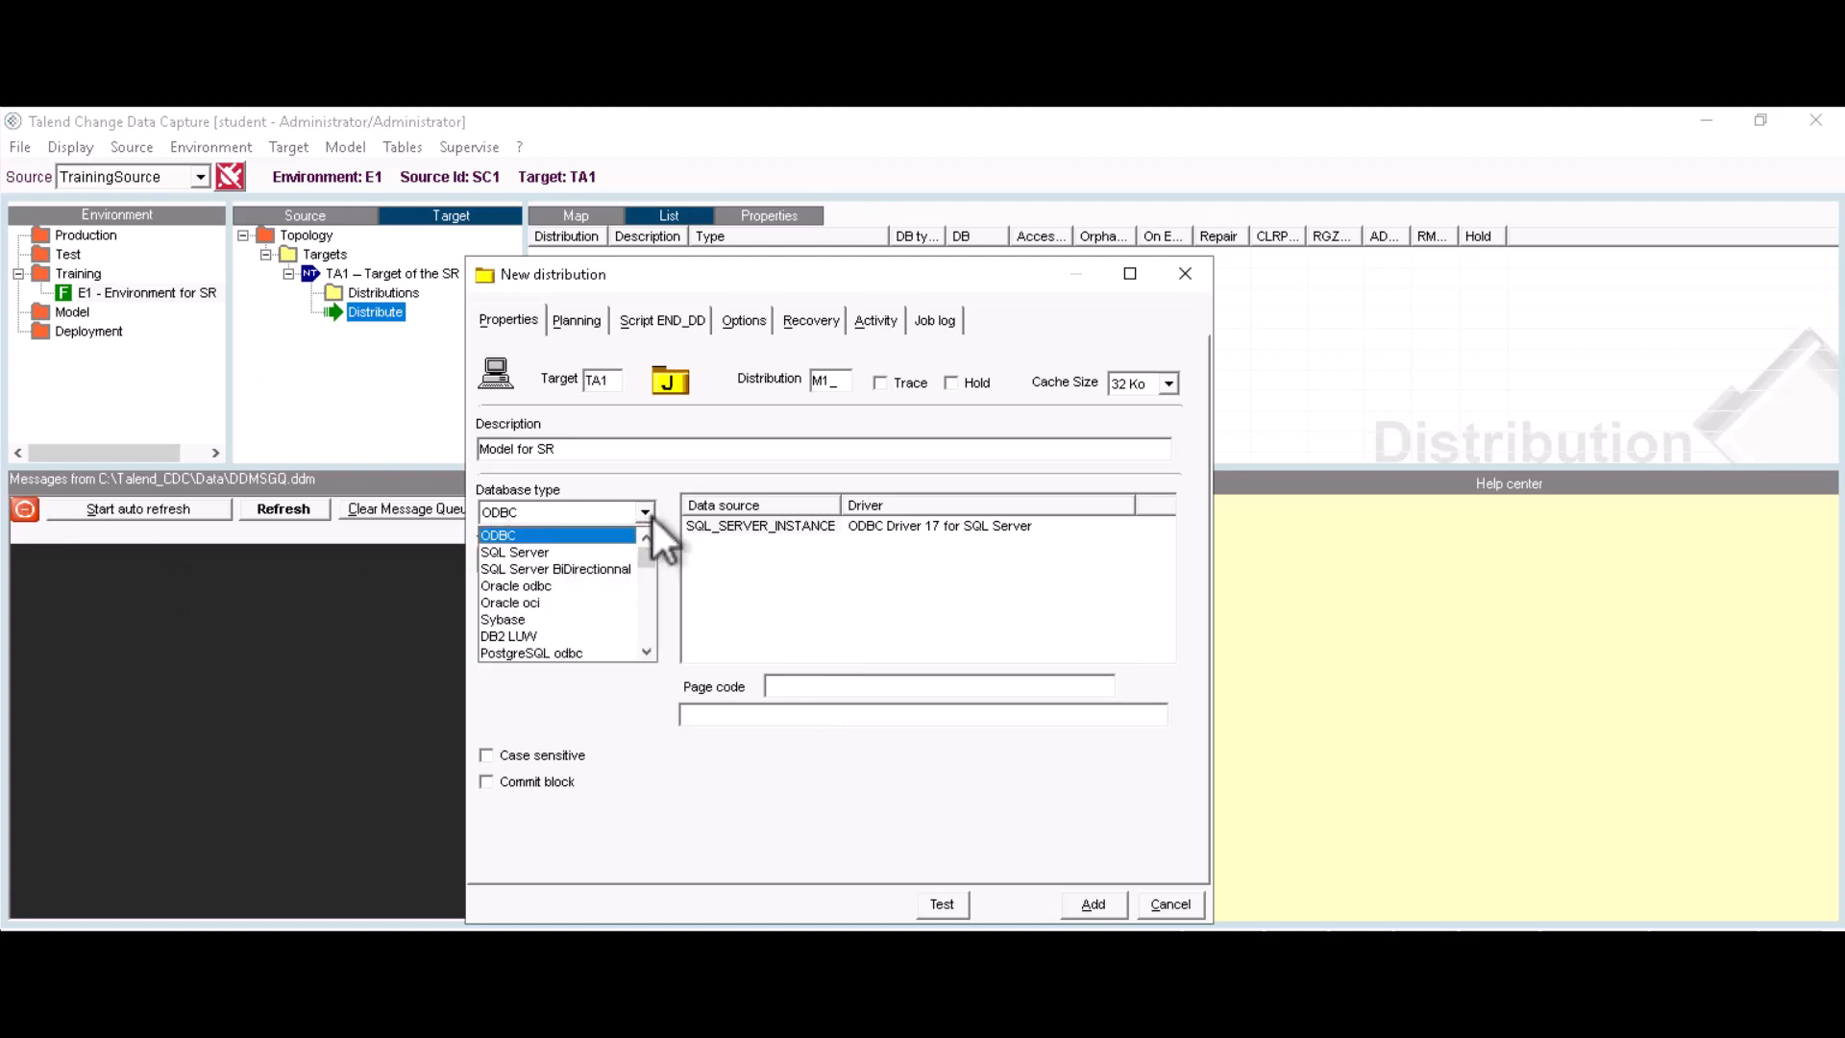
click(534, 553)
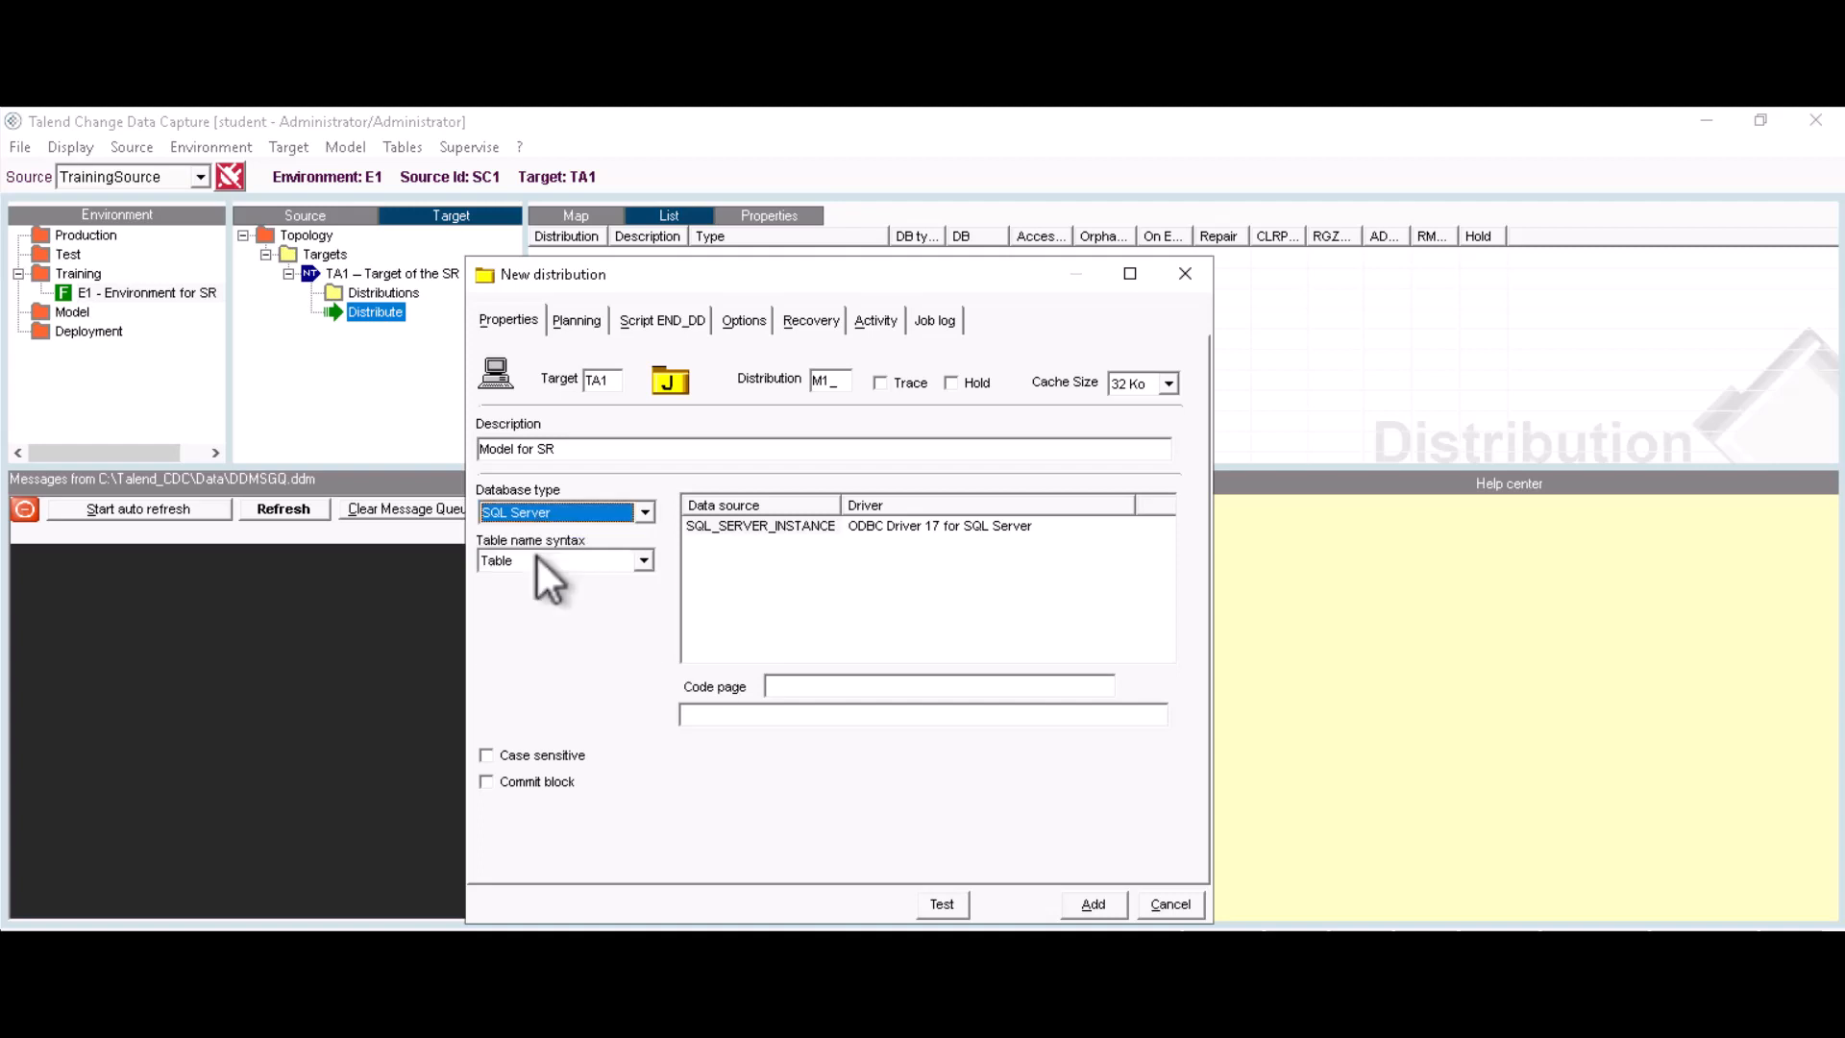
double_click(758, 525)
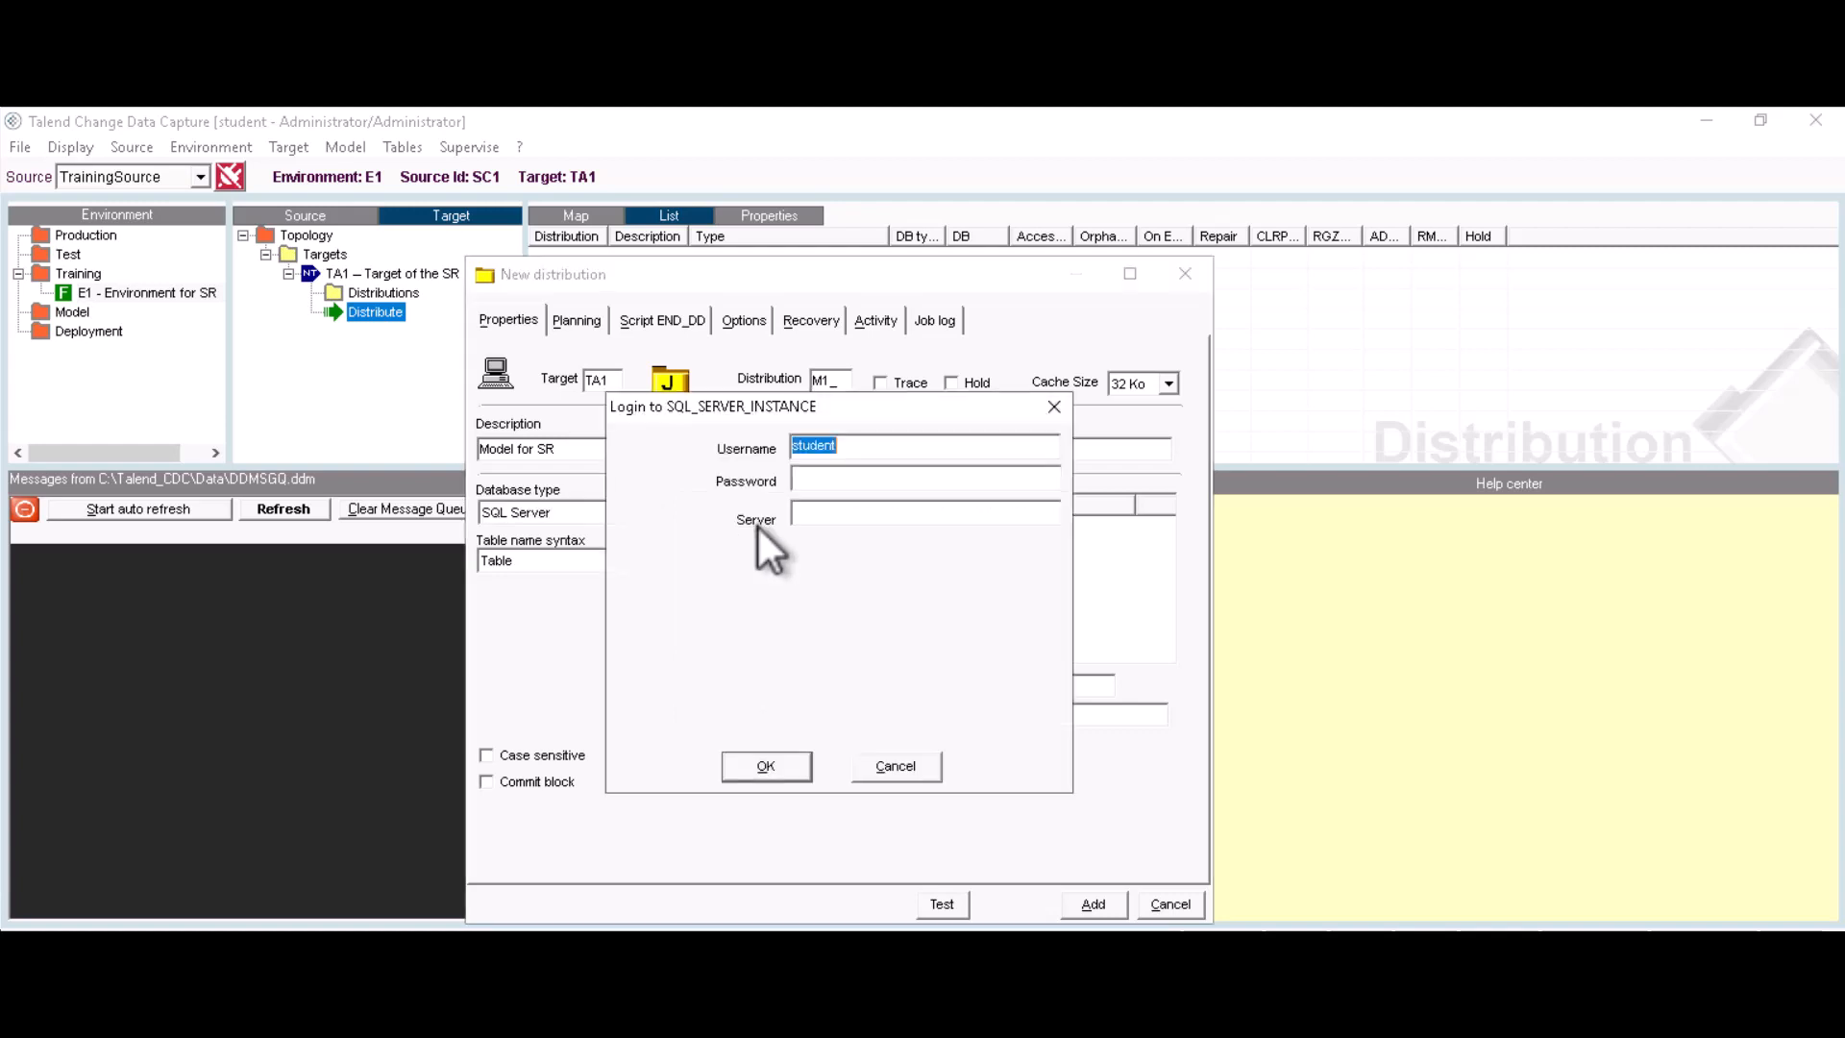
click(856, 445)
key(BackSpace)
key(BackSpace)
key(BackSpace)
key(BackSpace)
key(BackSpace)
key(BackSpace)
key(BackSpace)
text(ADMIN)
key(BackSpace)
key(BackSpace)
key(BackSpace)
key(BackSpace)
key(BackSpace)
text(admin)
click(824, 481)
text(******)
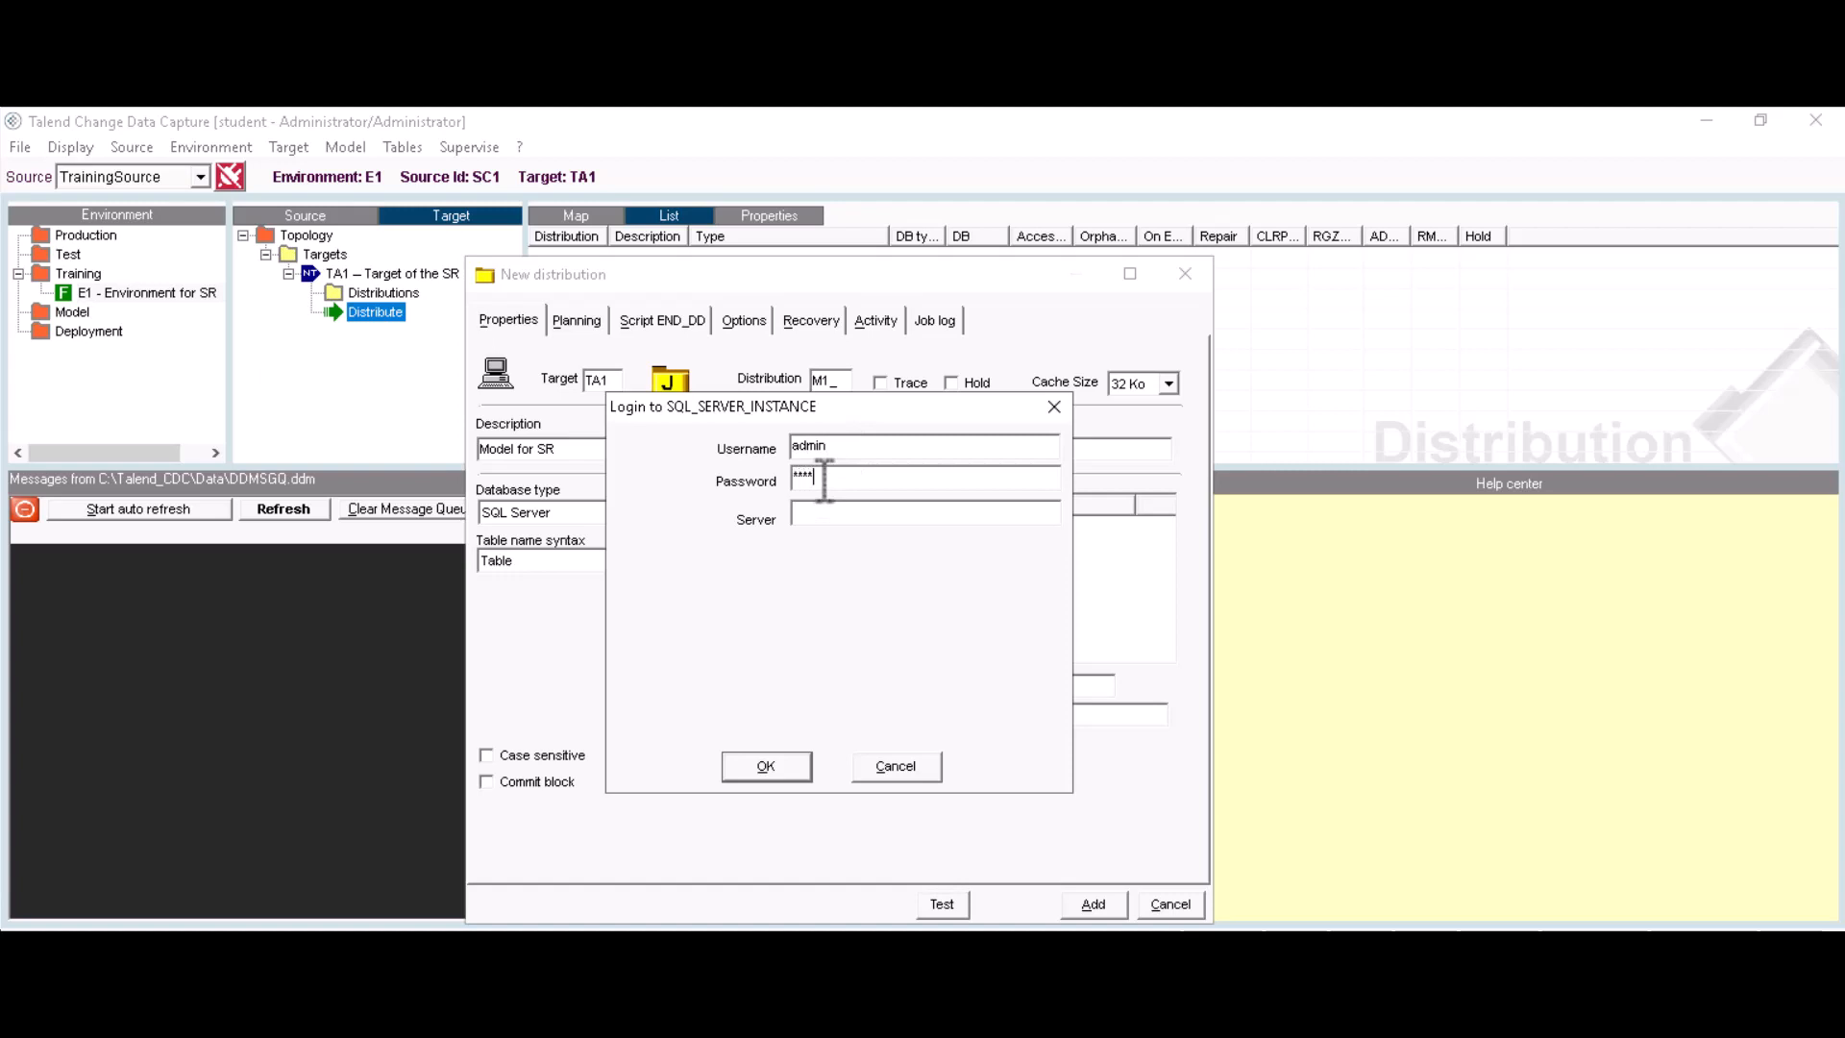
text(***)
text(localhost)
click(765, 766)
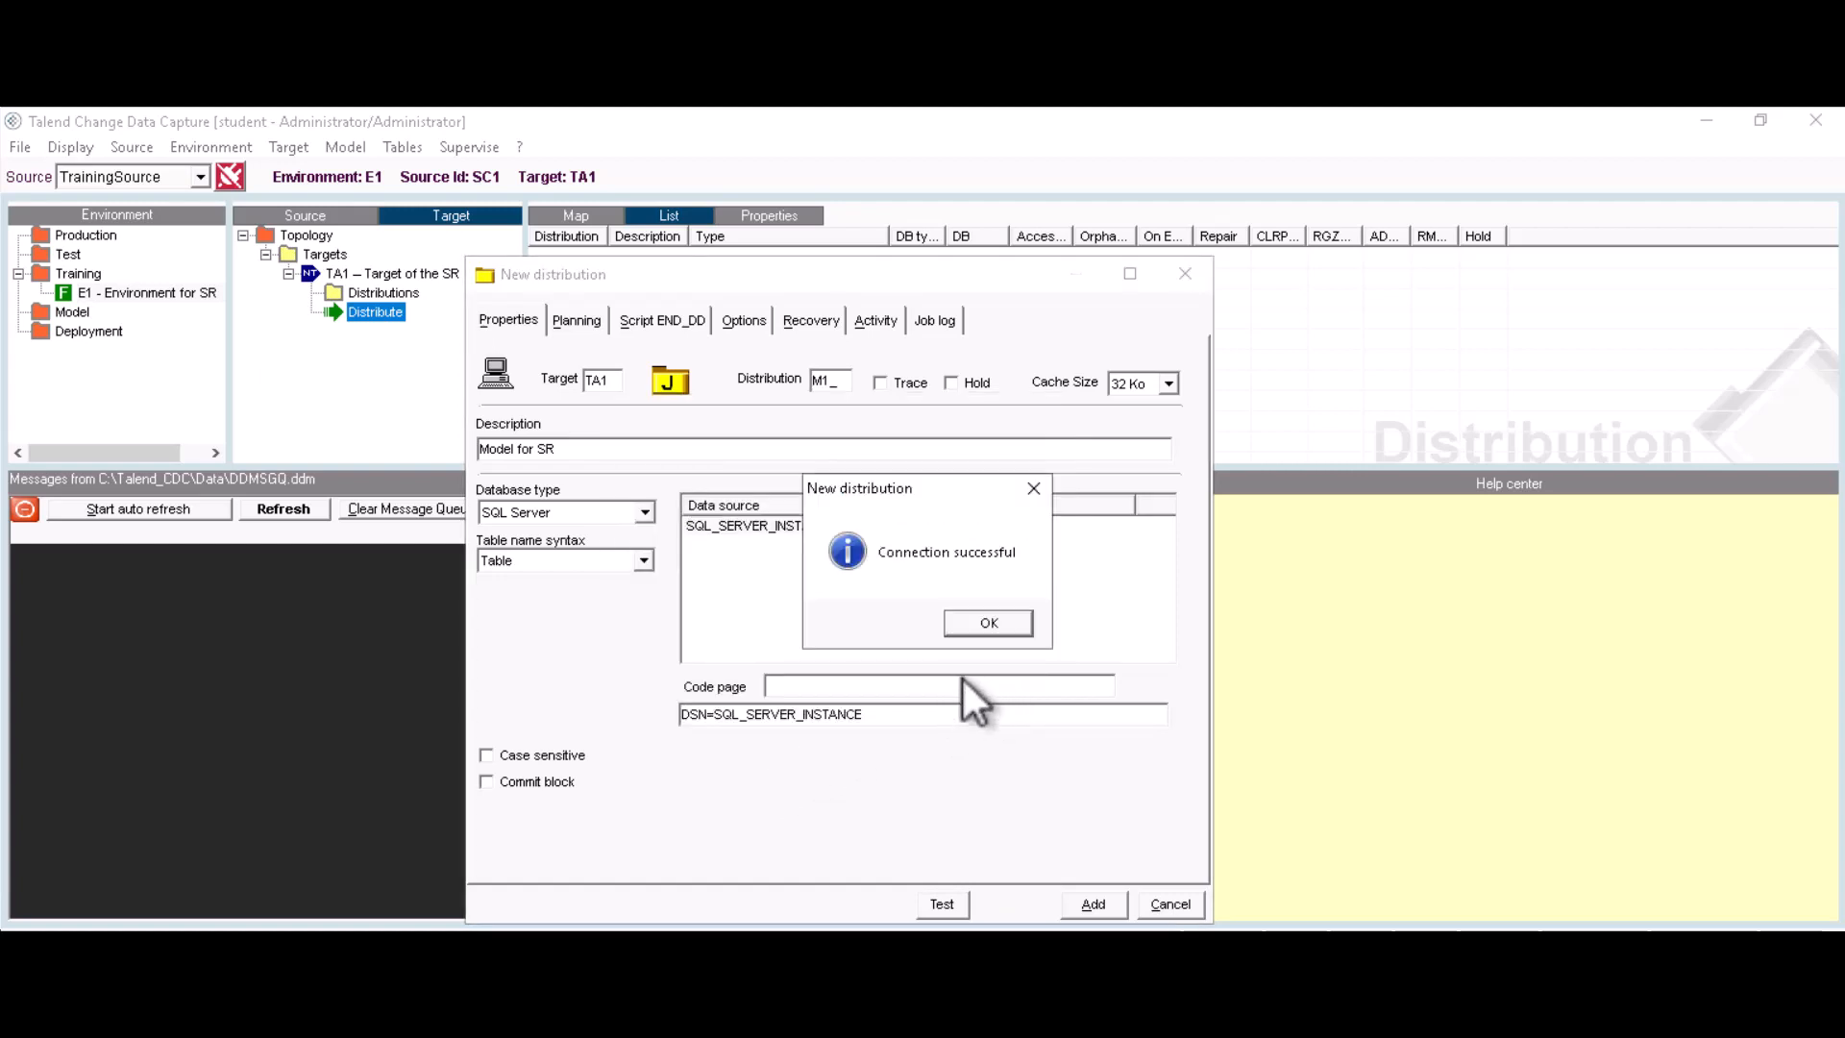
Step: Dismiss the success message, choose DB..Table naming with cdc_target as default DB, and add distribution M1_
click(982, 623)
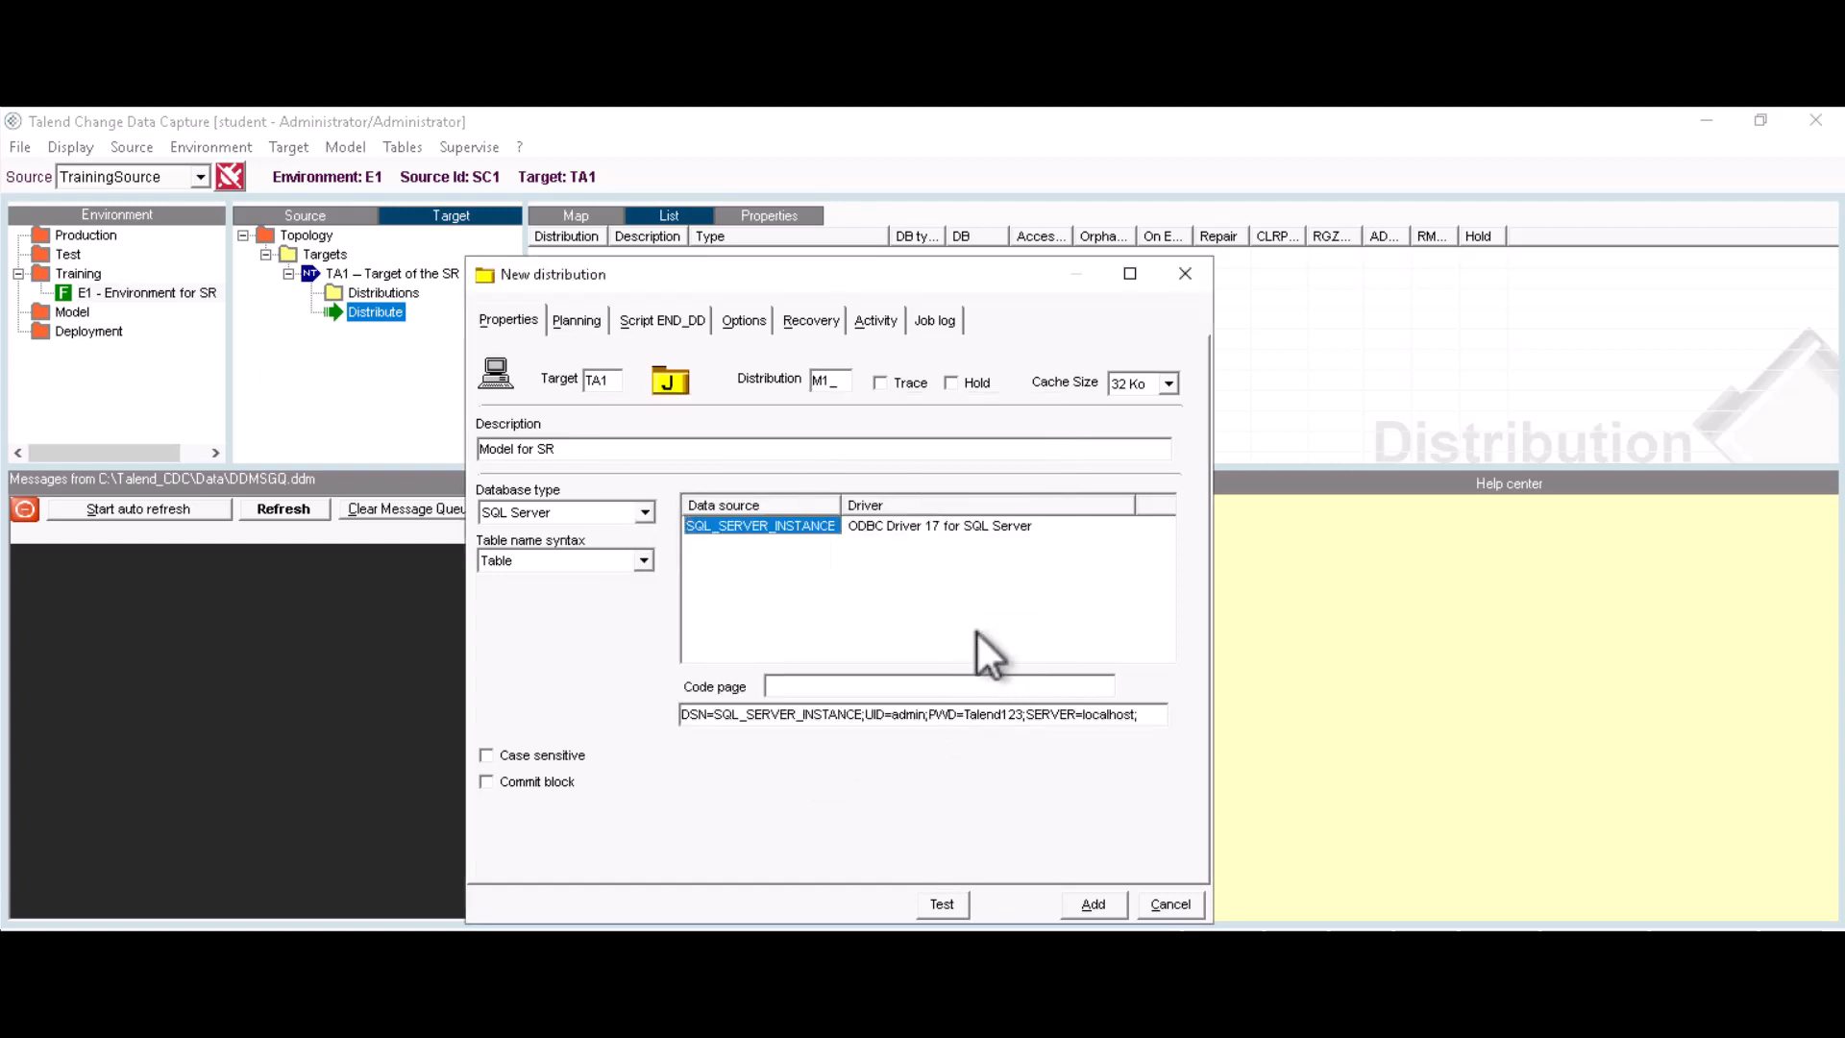
click(645, 560)
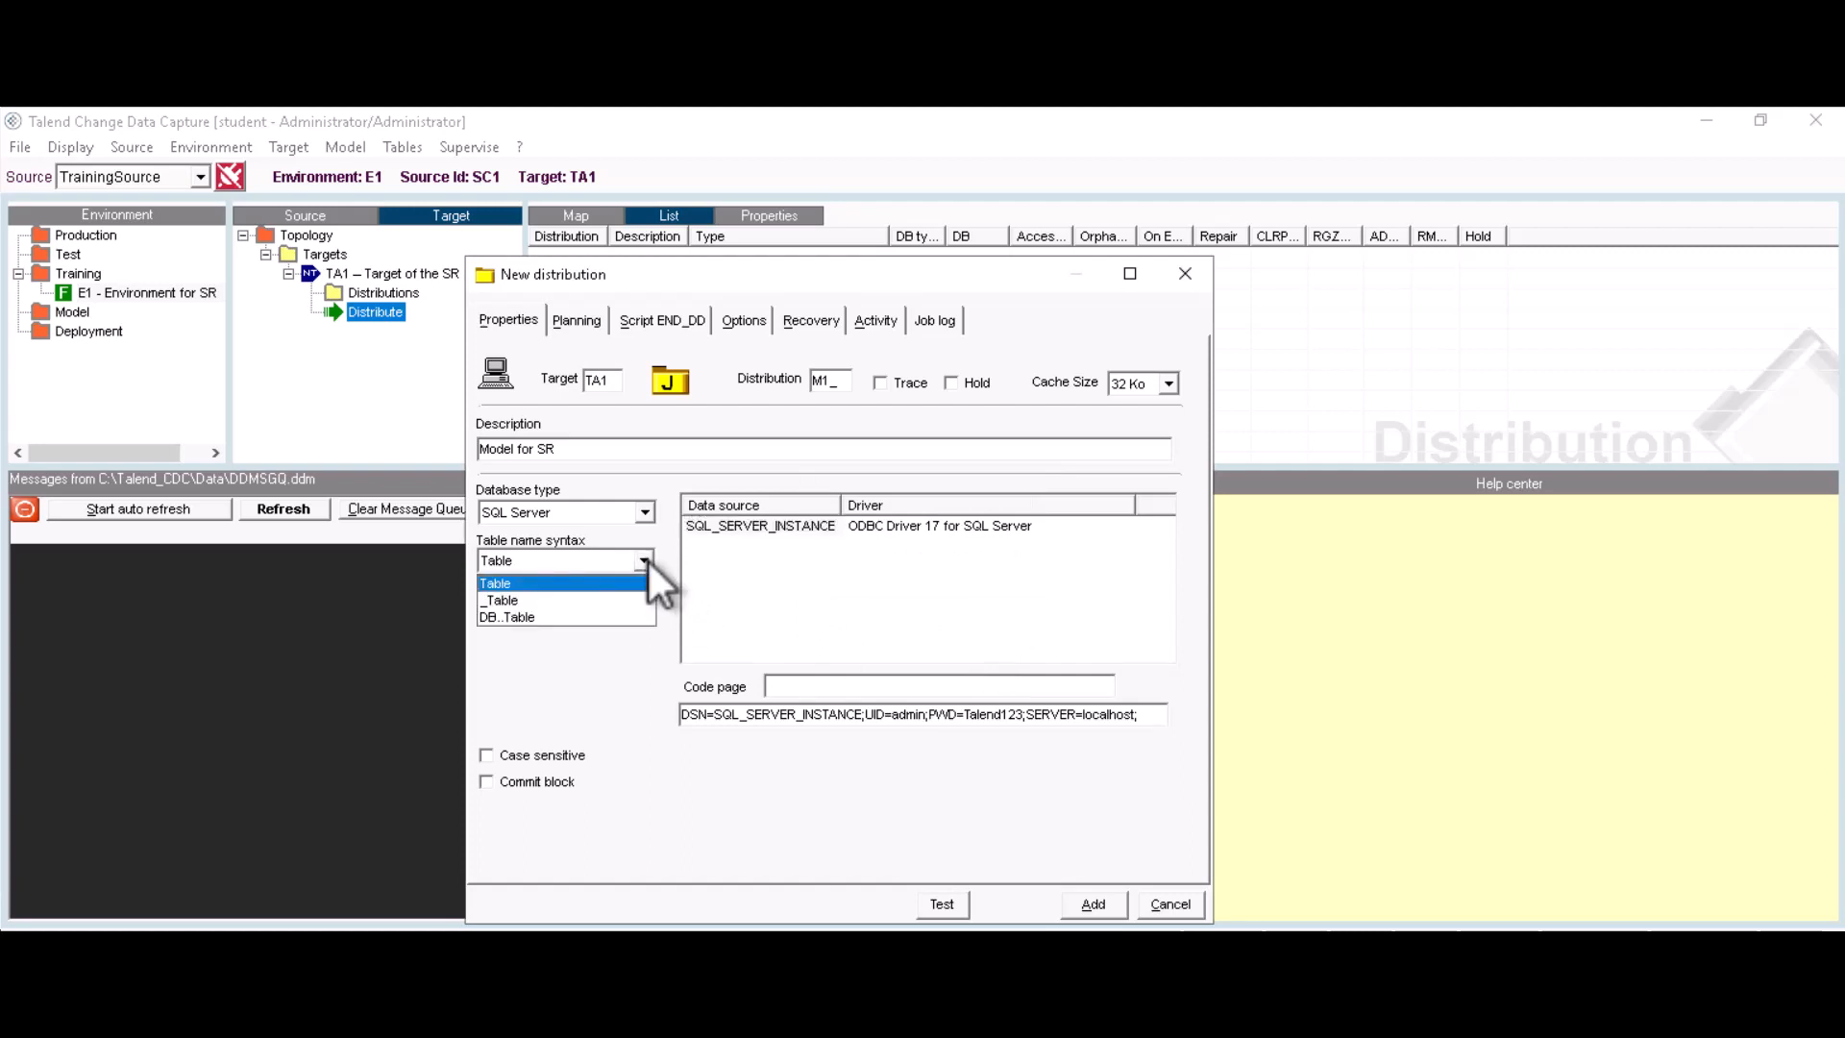
click(512, 617)
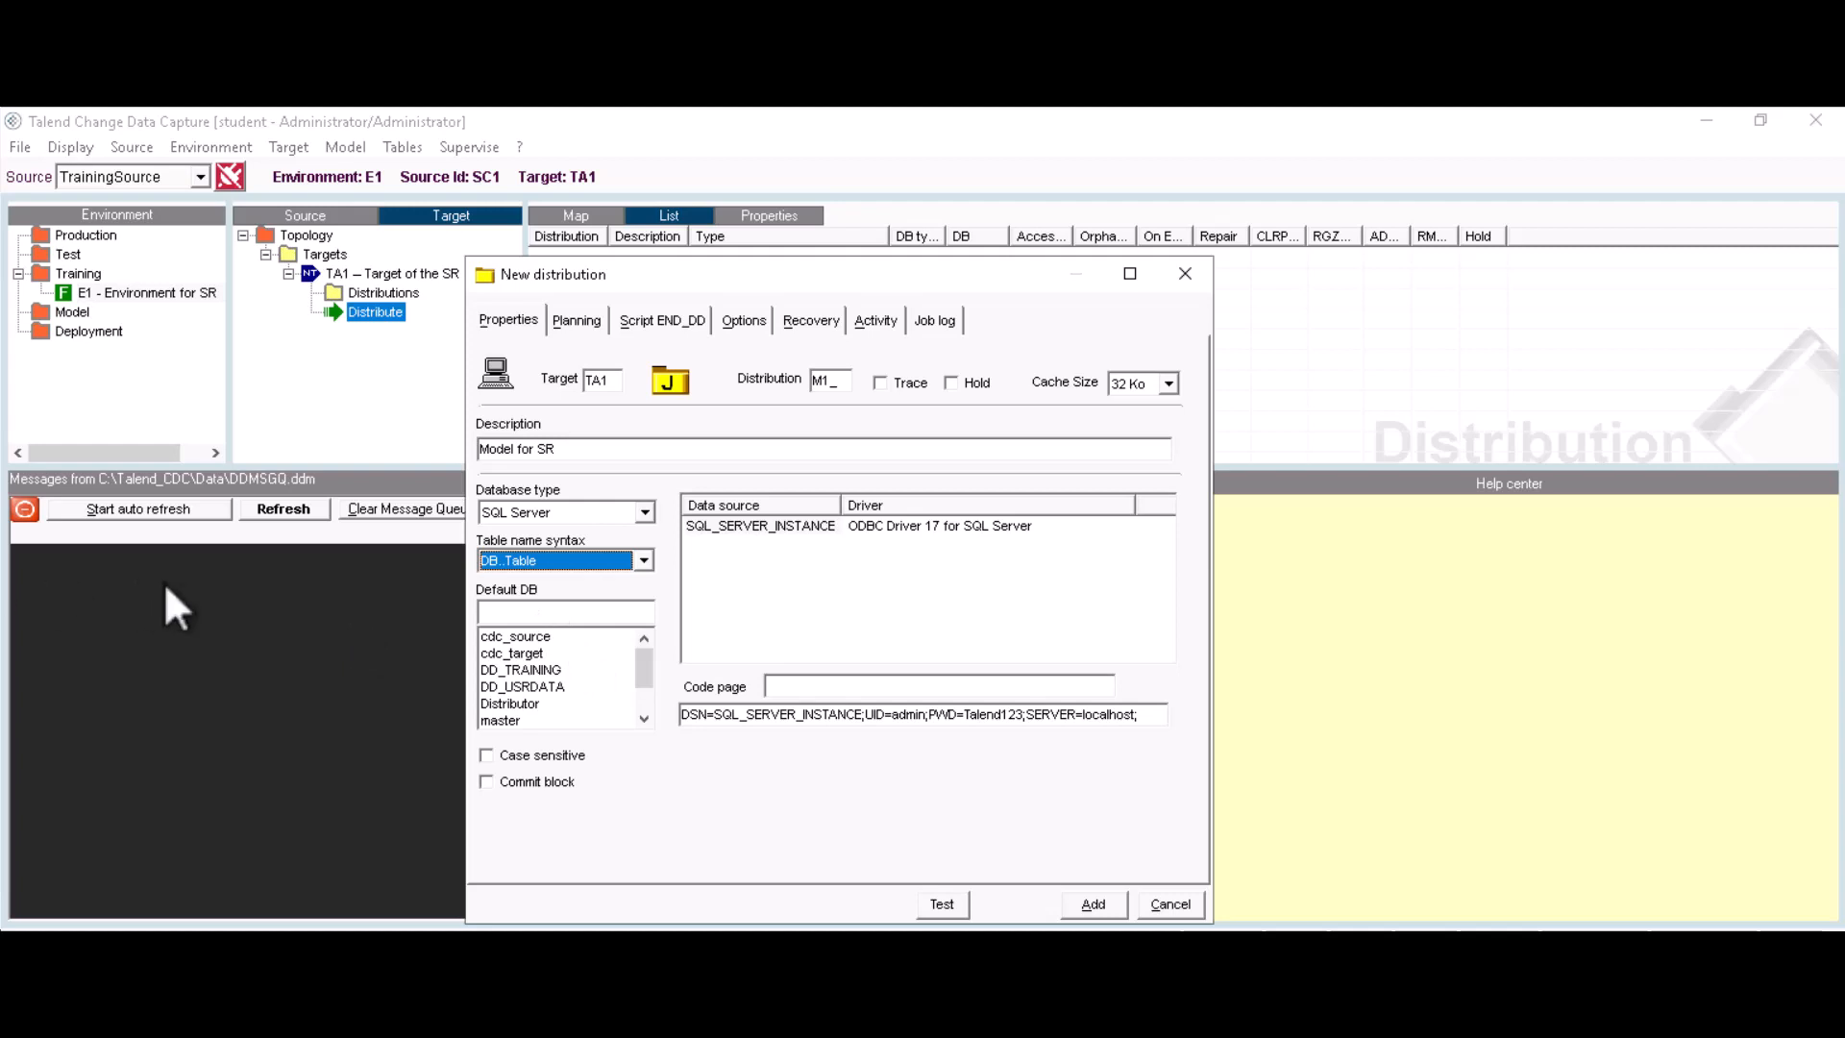
click(511, 654)
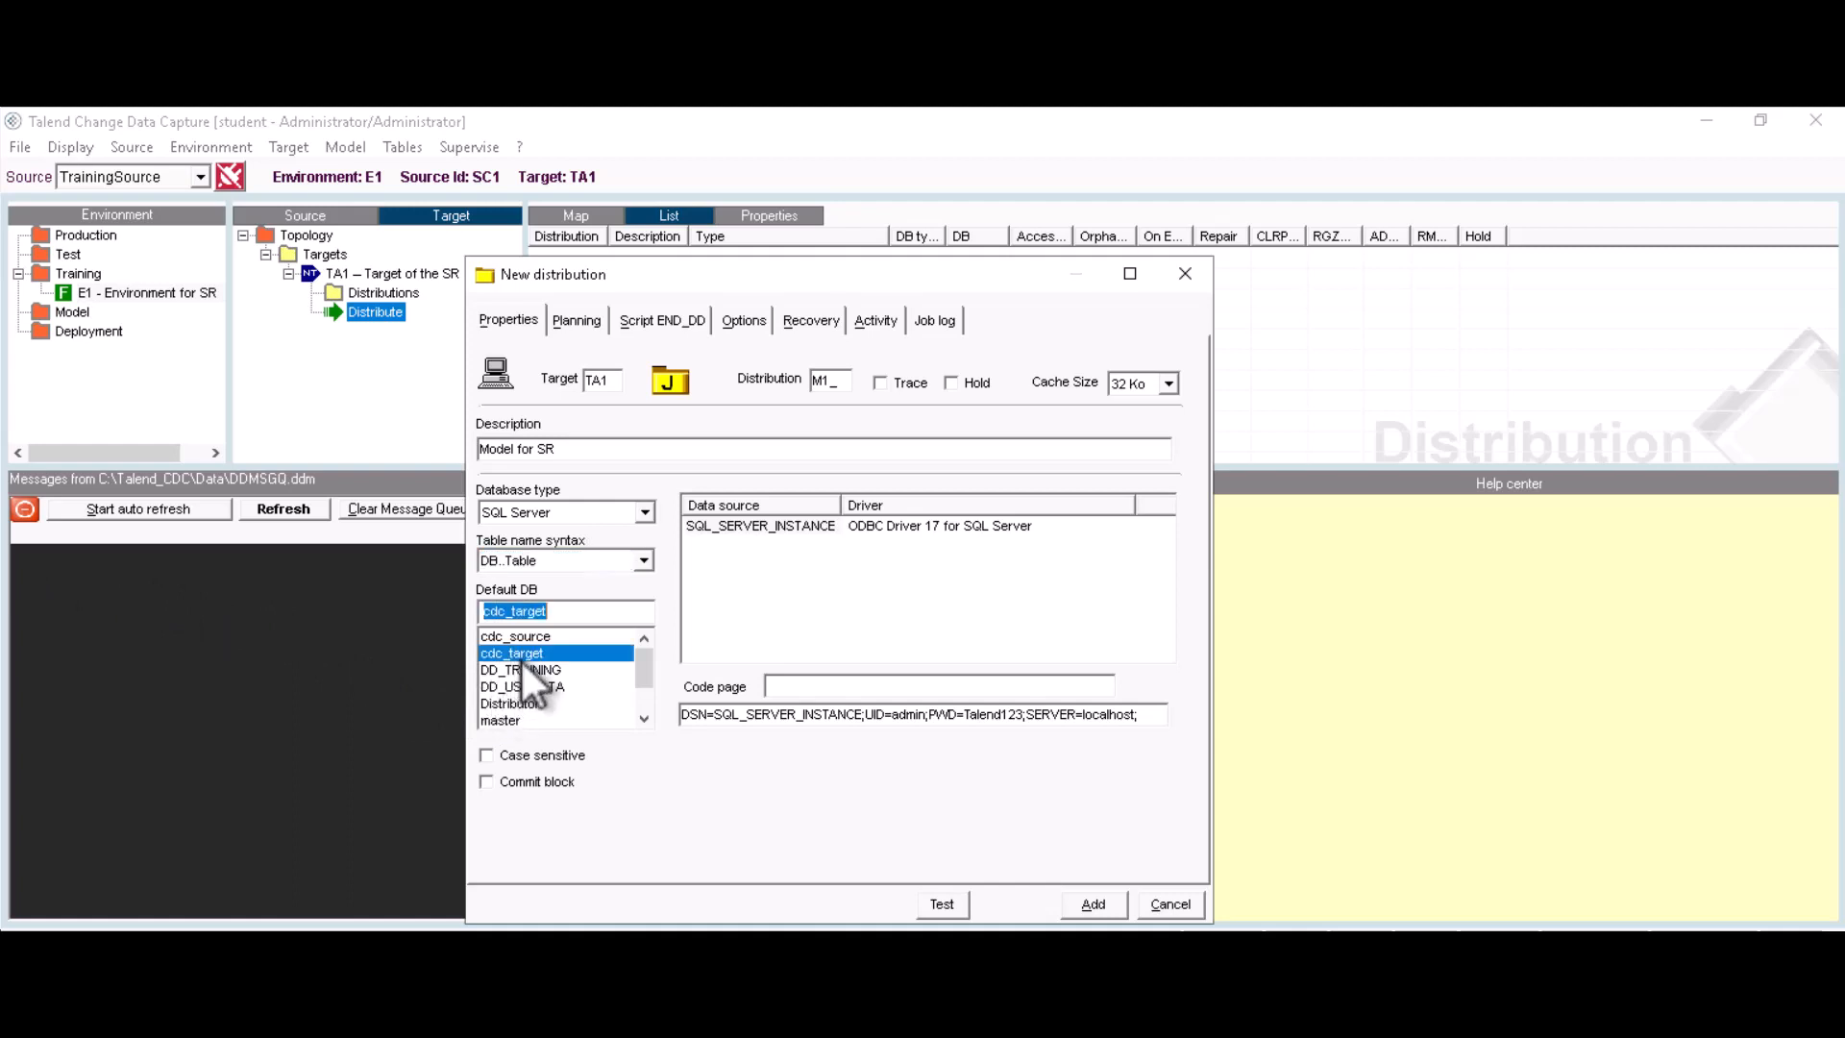
click(1094, 903)
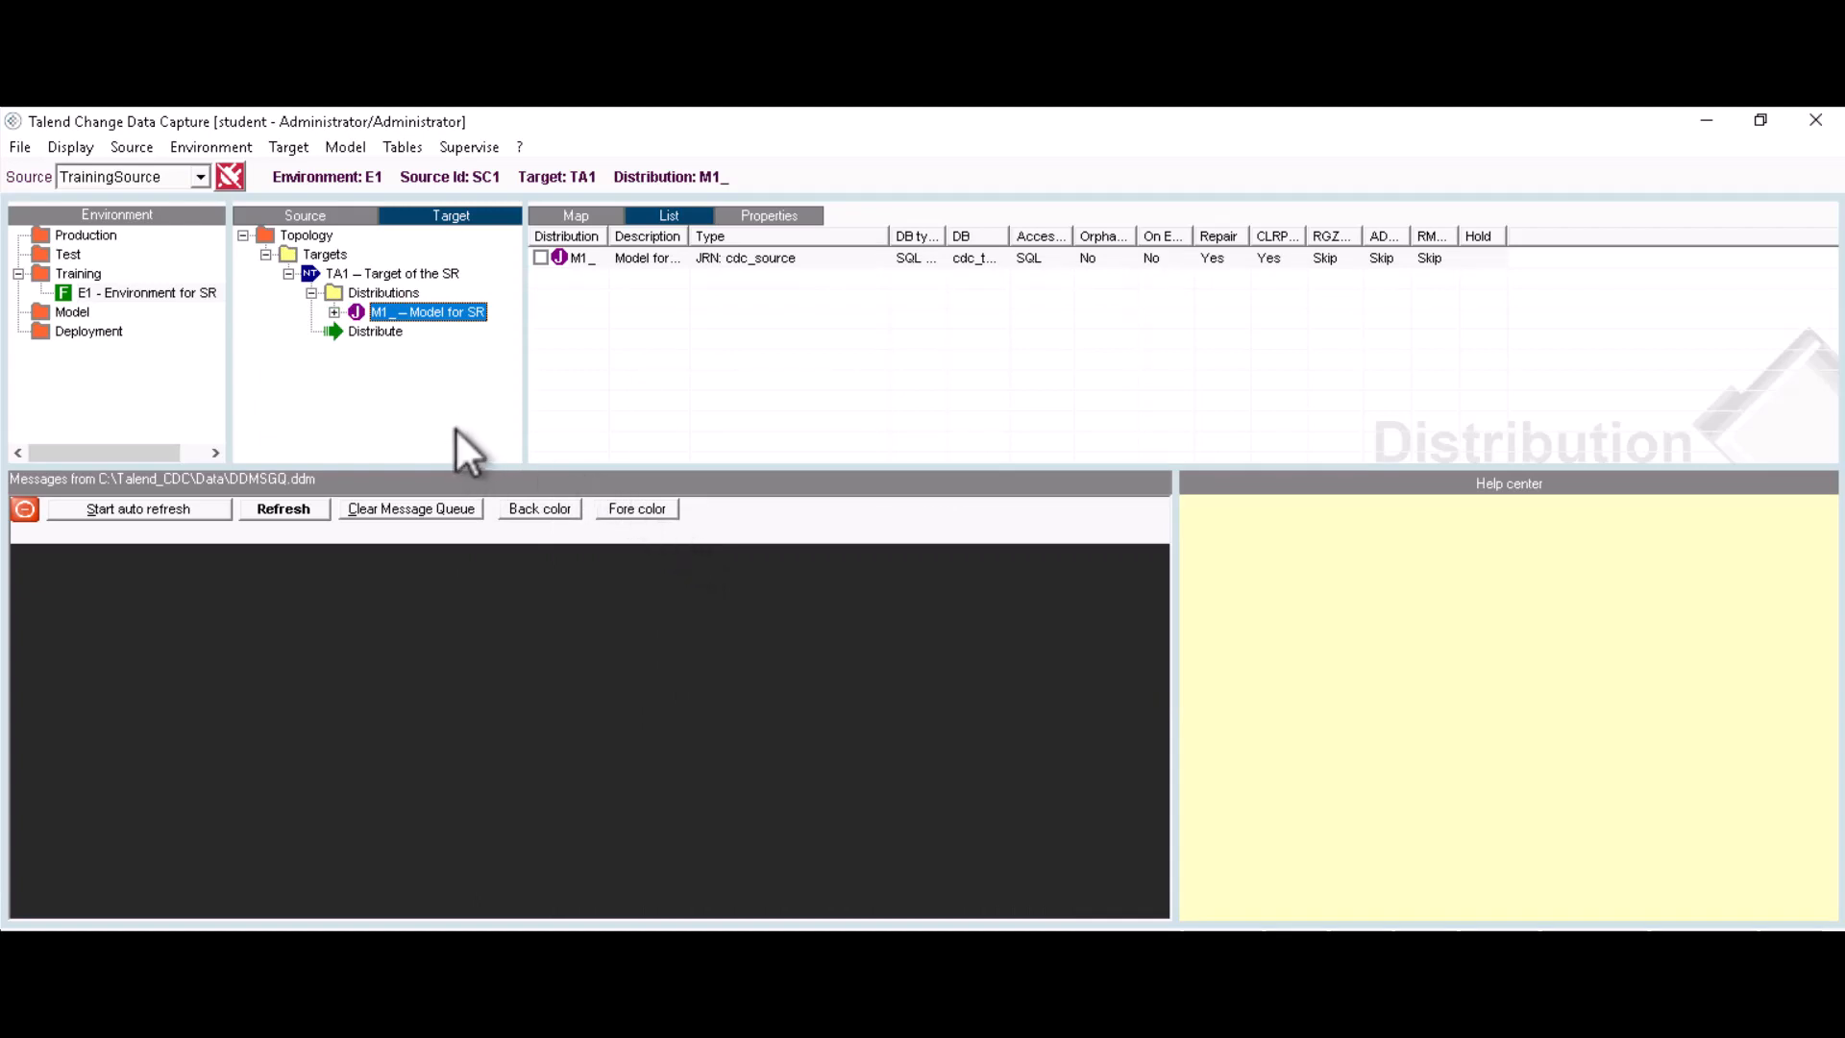
Step: Check the environment map for TA1 linked to M1_, then switch to SQL Server Management Studio
click(576, 215)
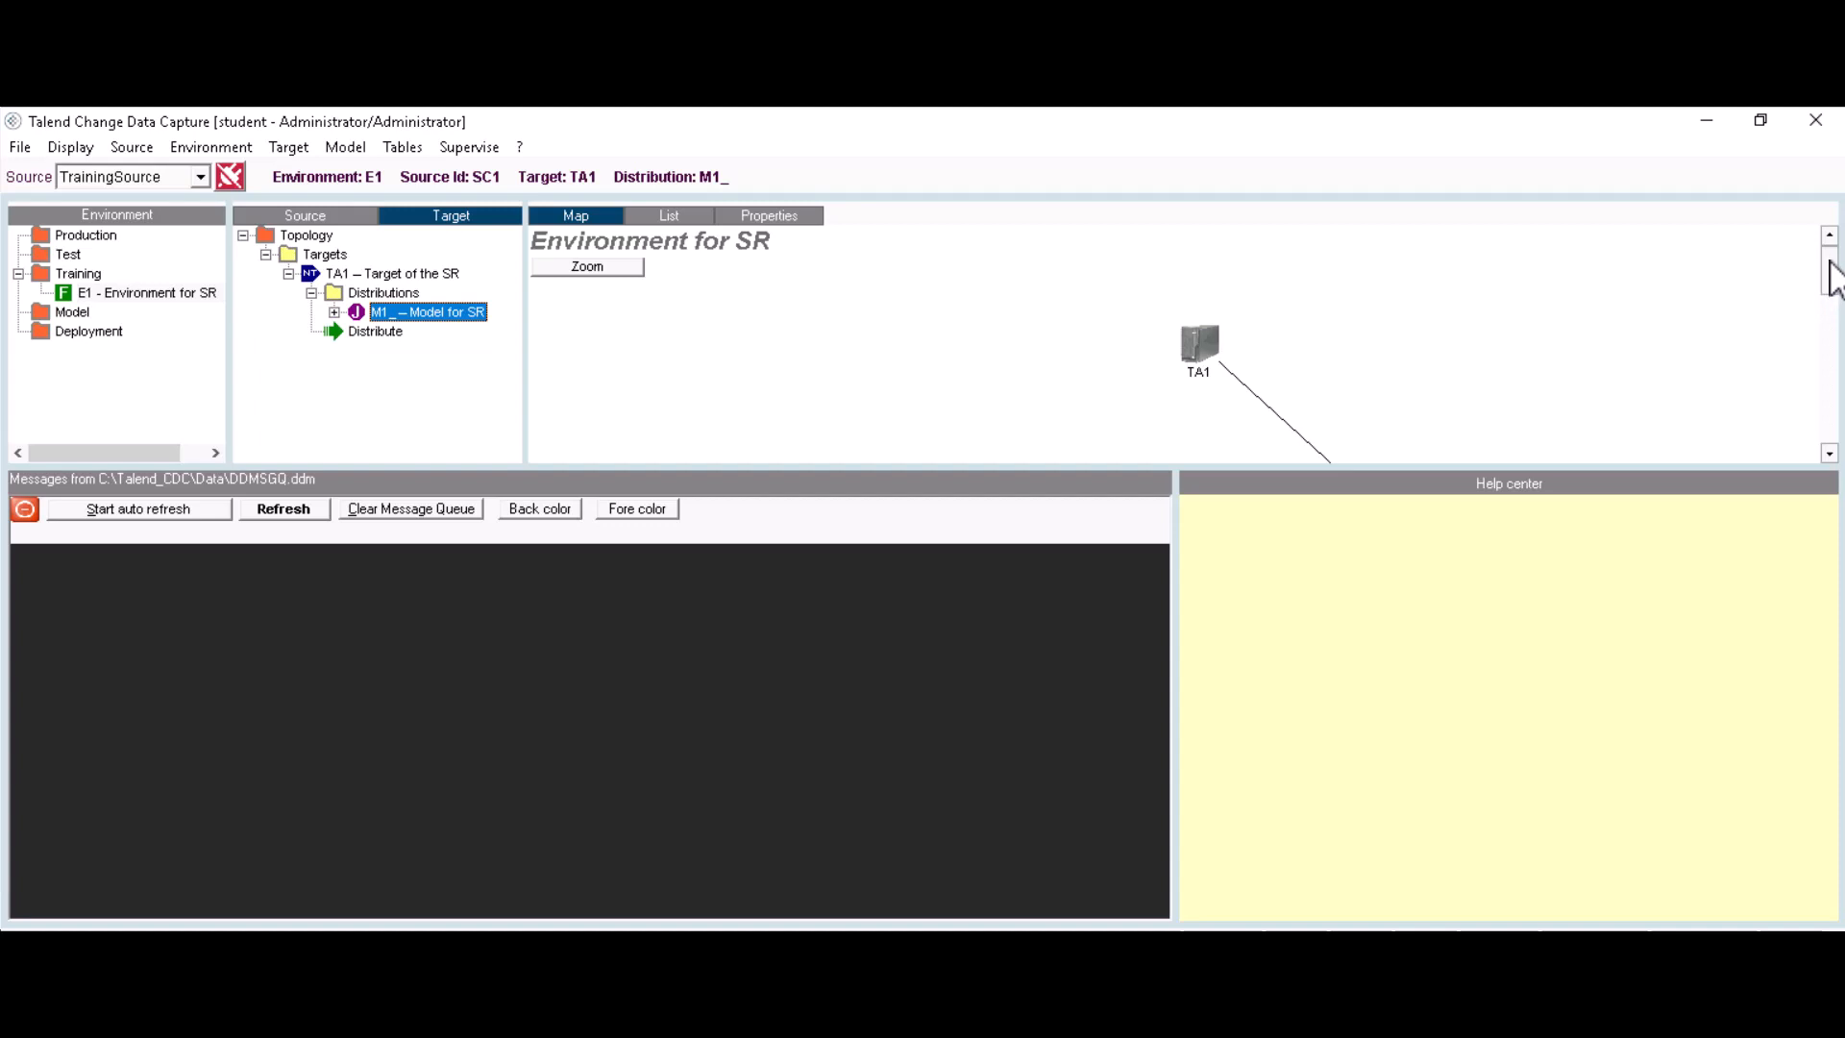
drag(1834, 285, 1828, 453)
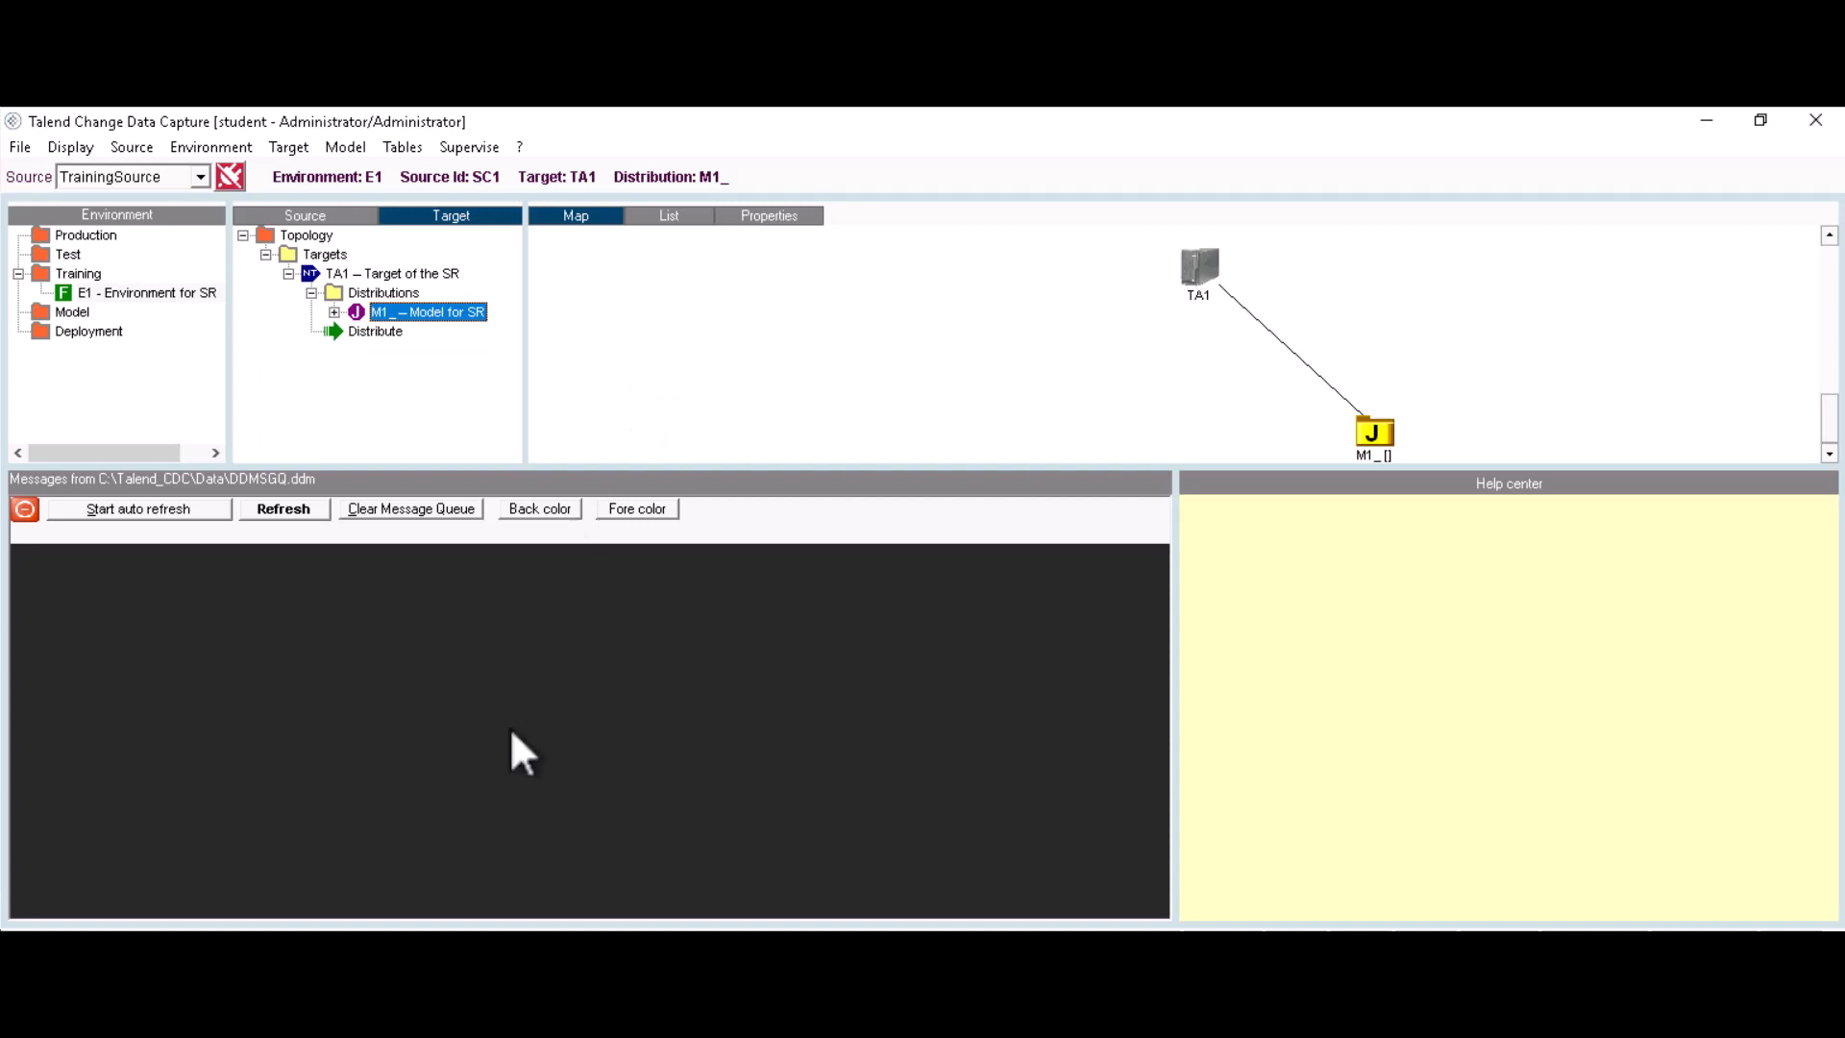
key(alt+Tab)
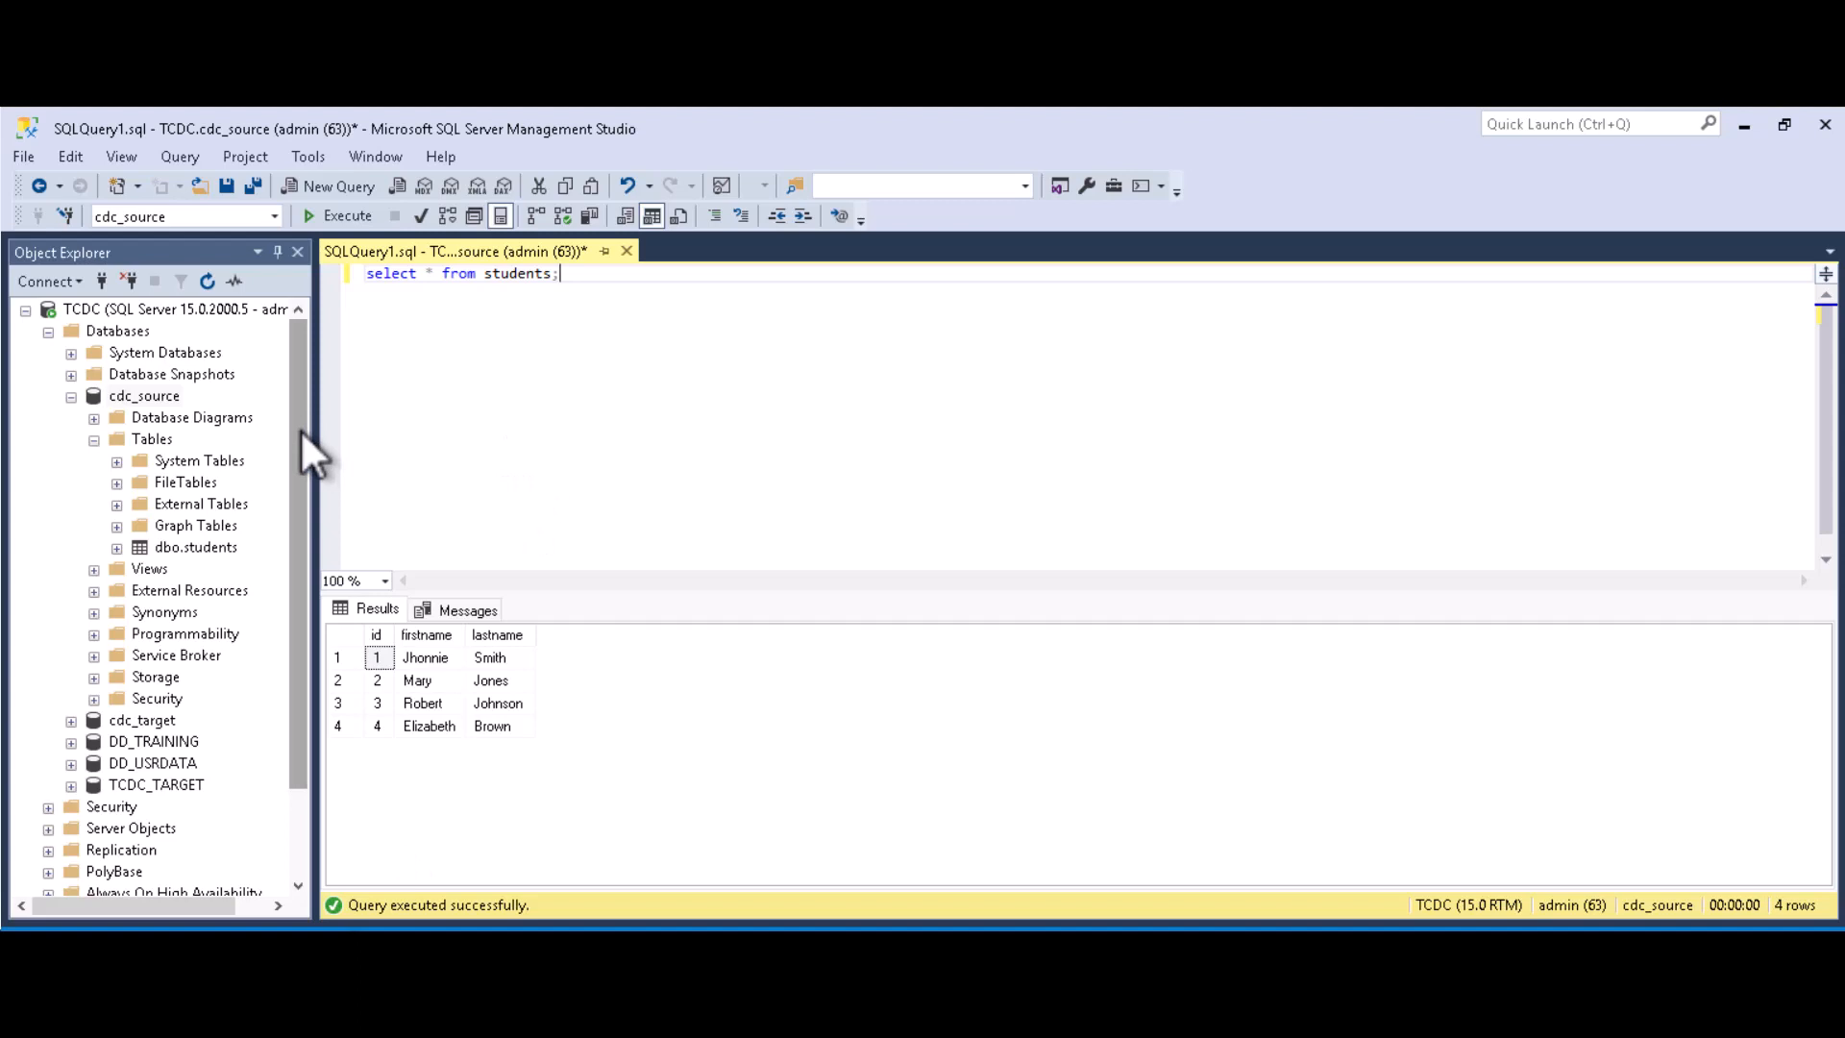
Step: Expand cdc_target's Tables folder to confirm there is no students table, then return to Talend
drag(300, 429, 303, 492)
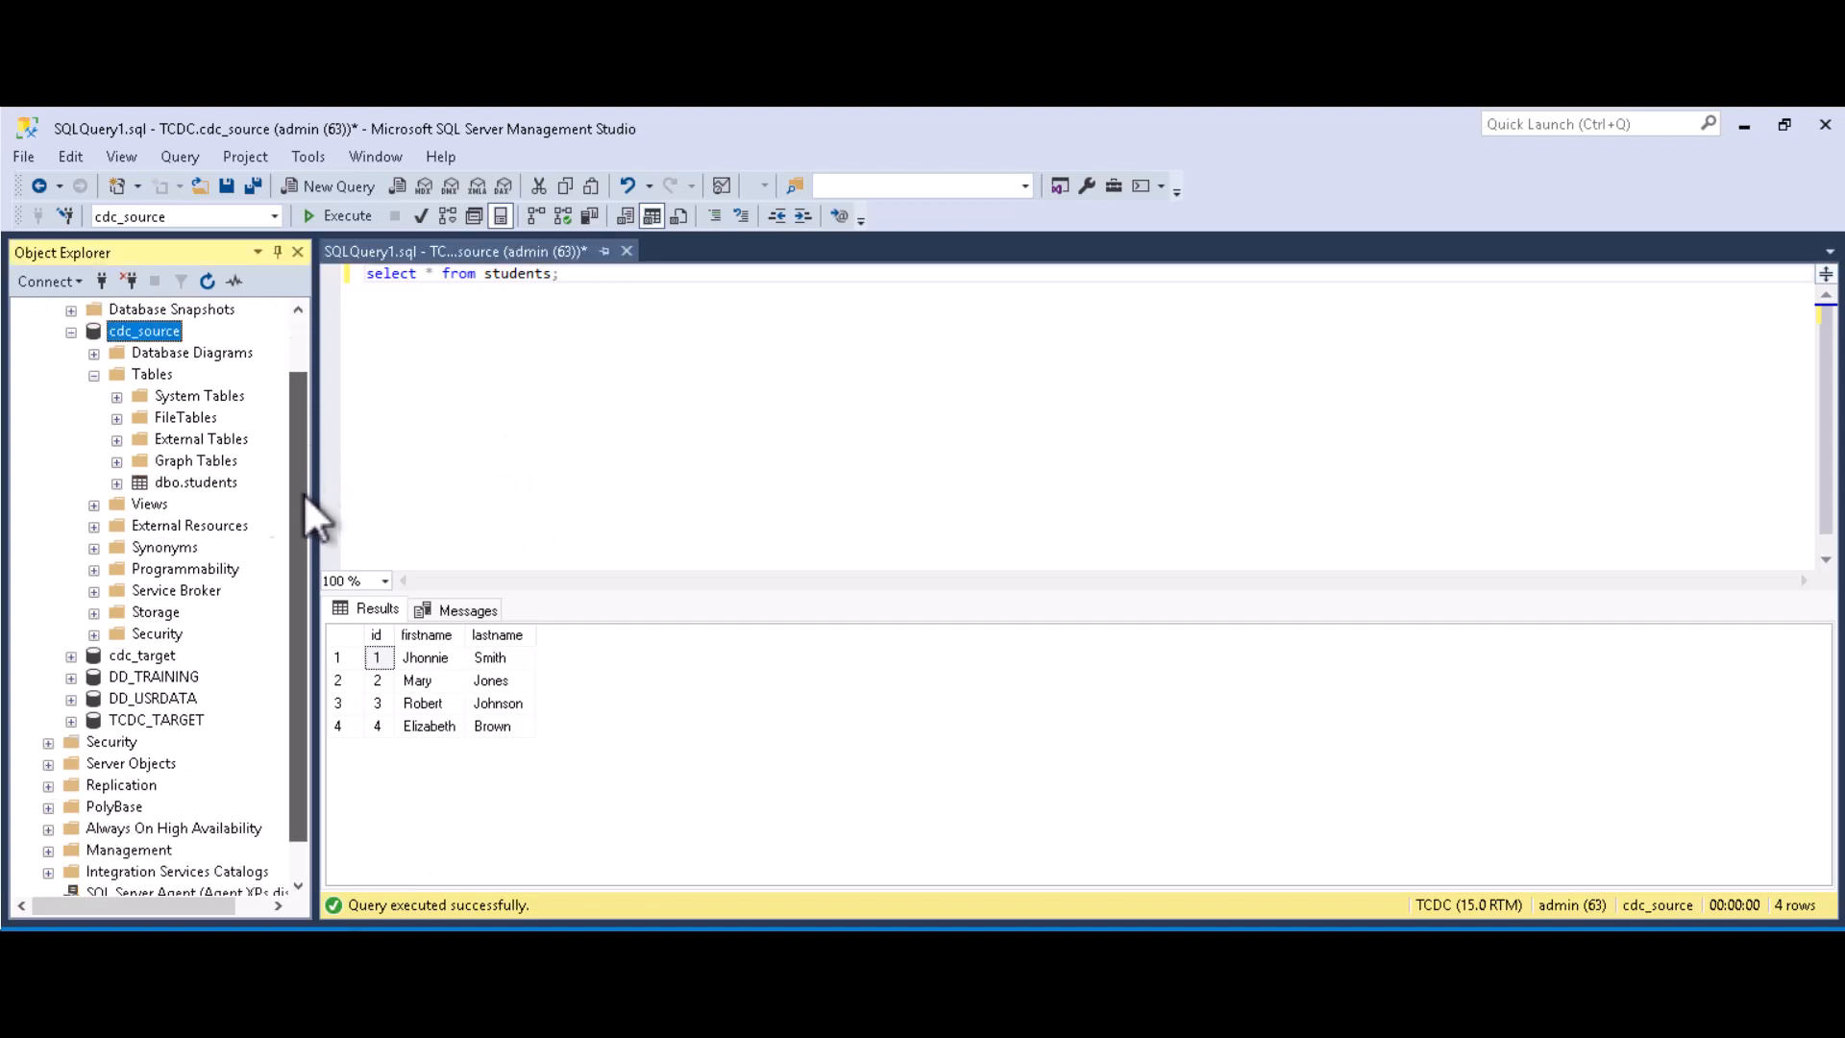
click(71, 656)
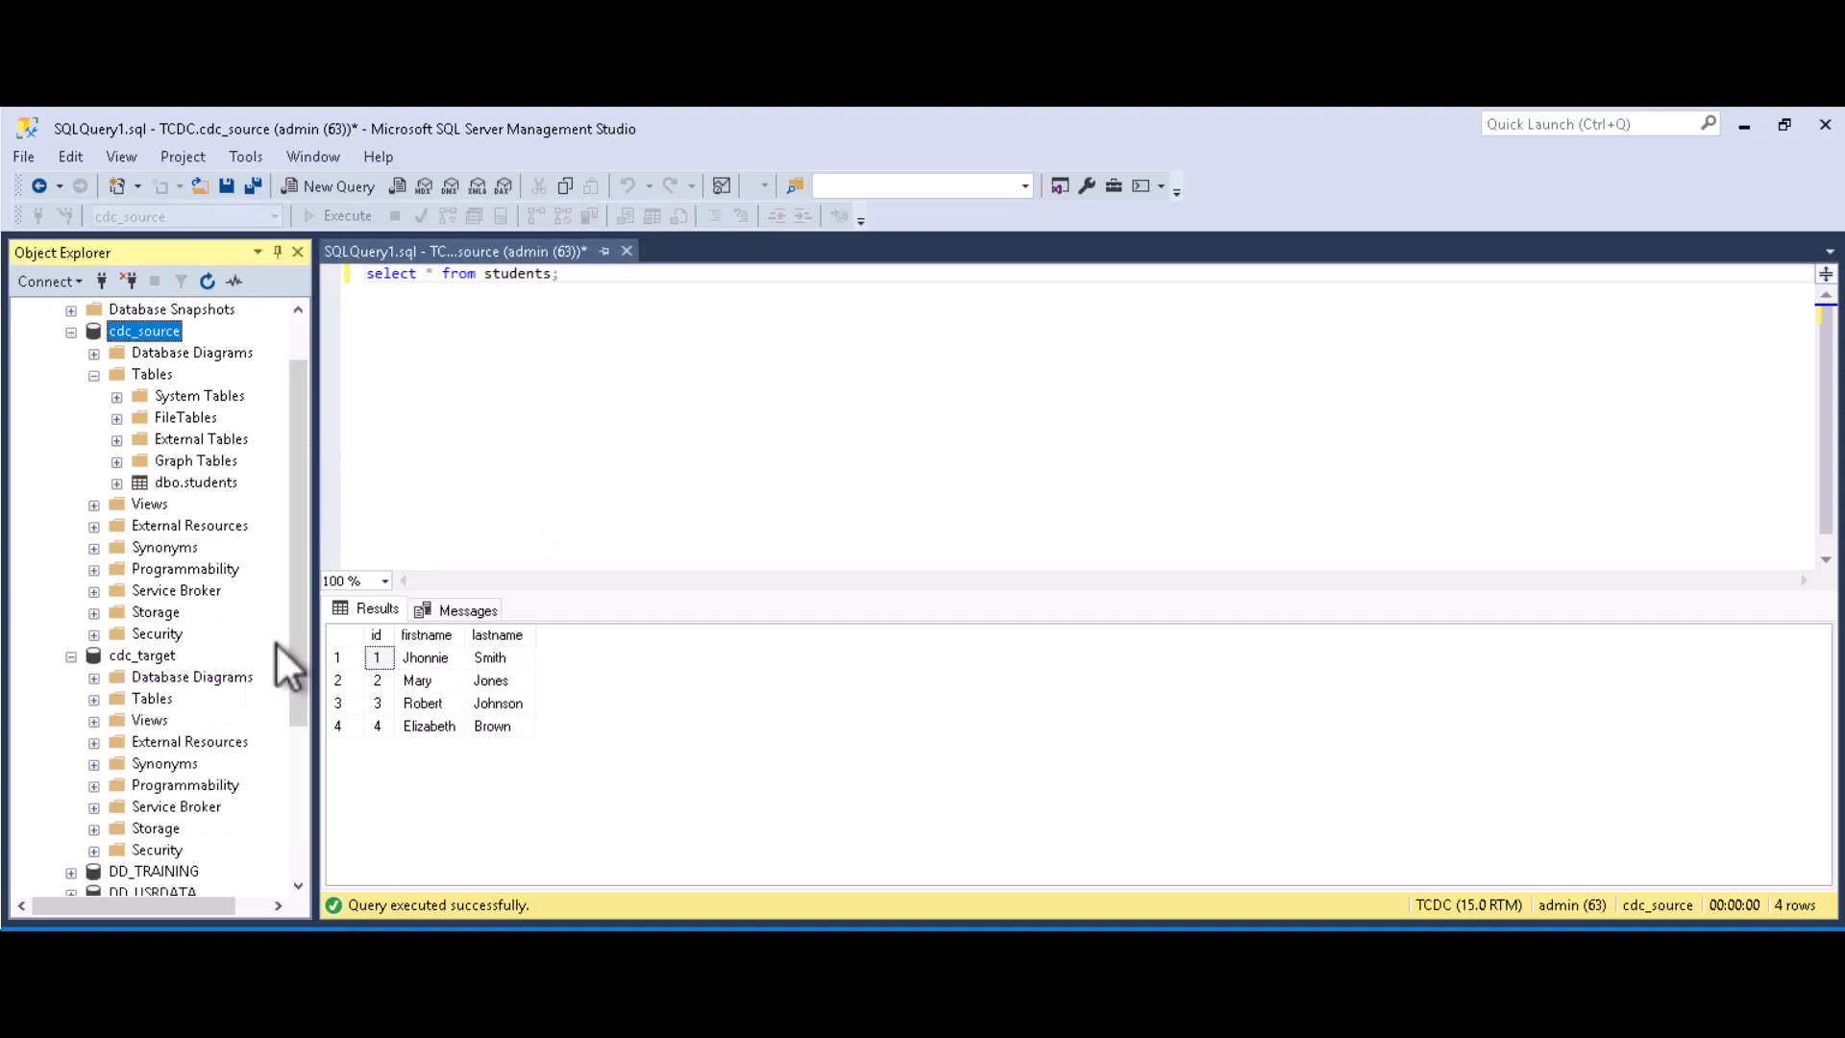
drag(298, 581, 300, 630)
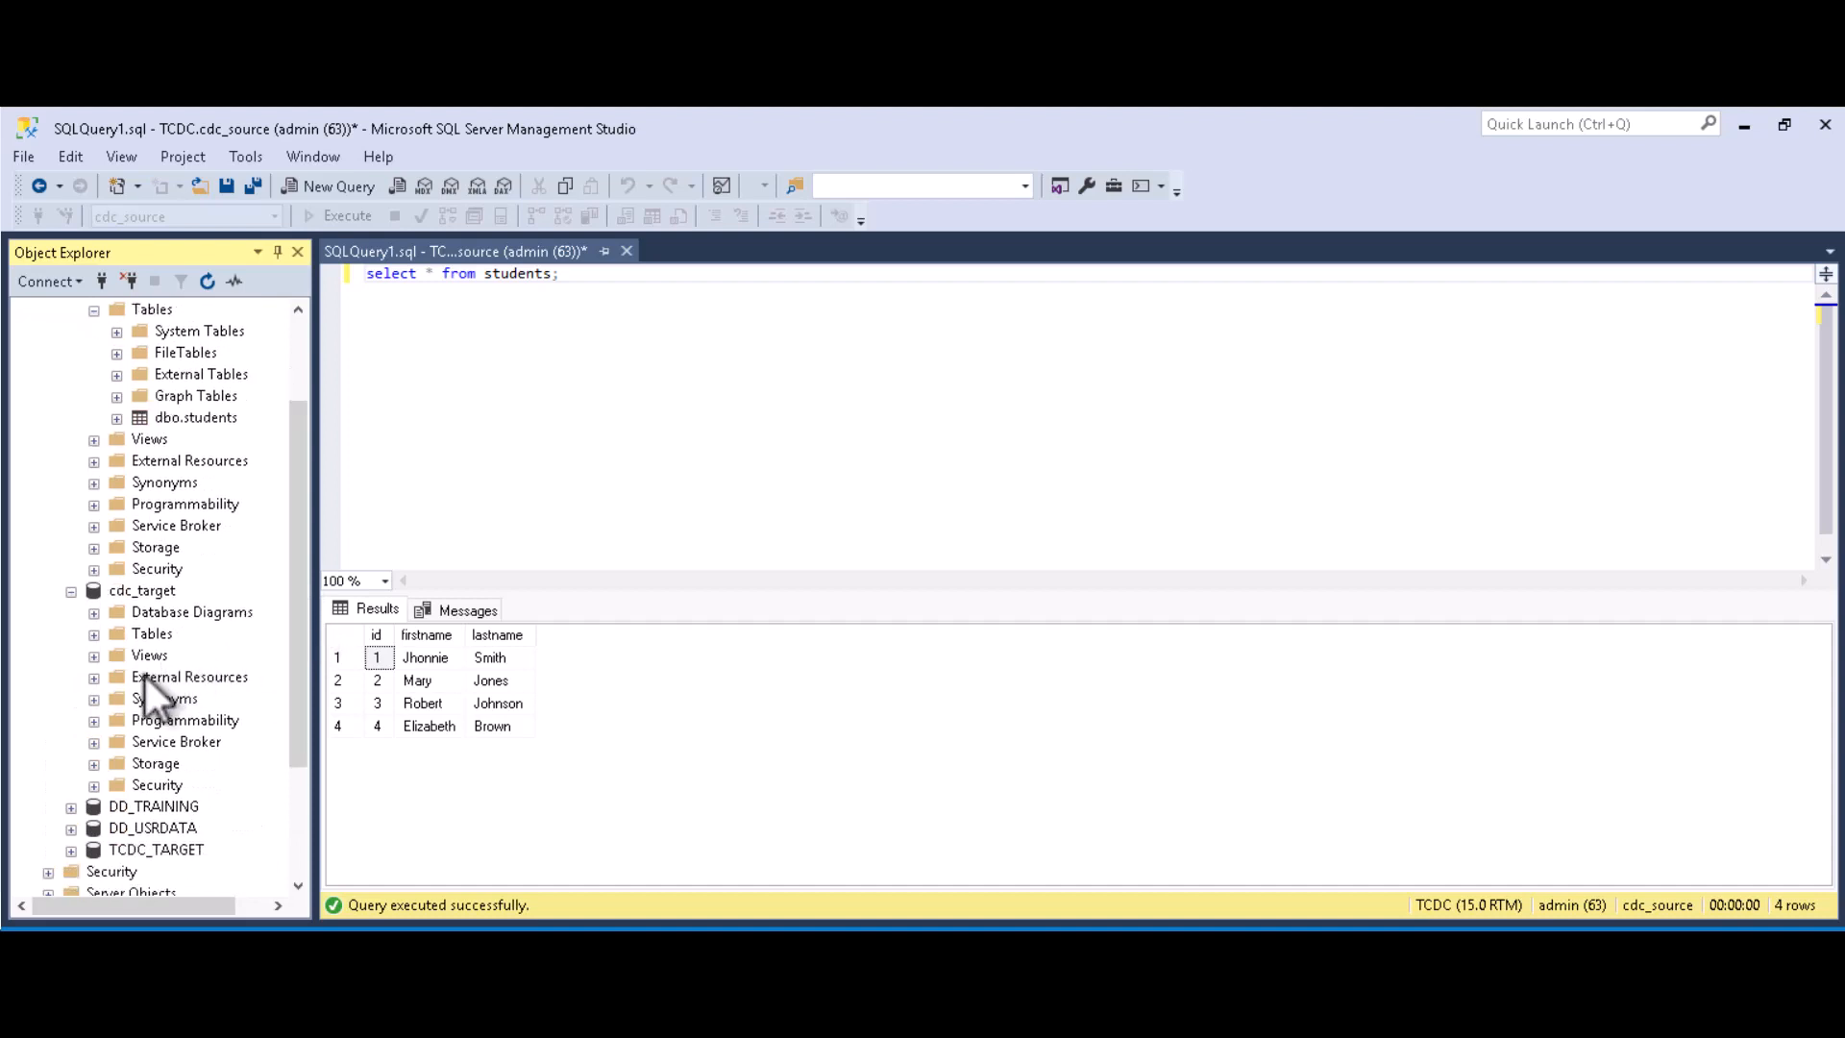
click(95, 635)
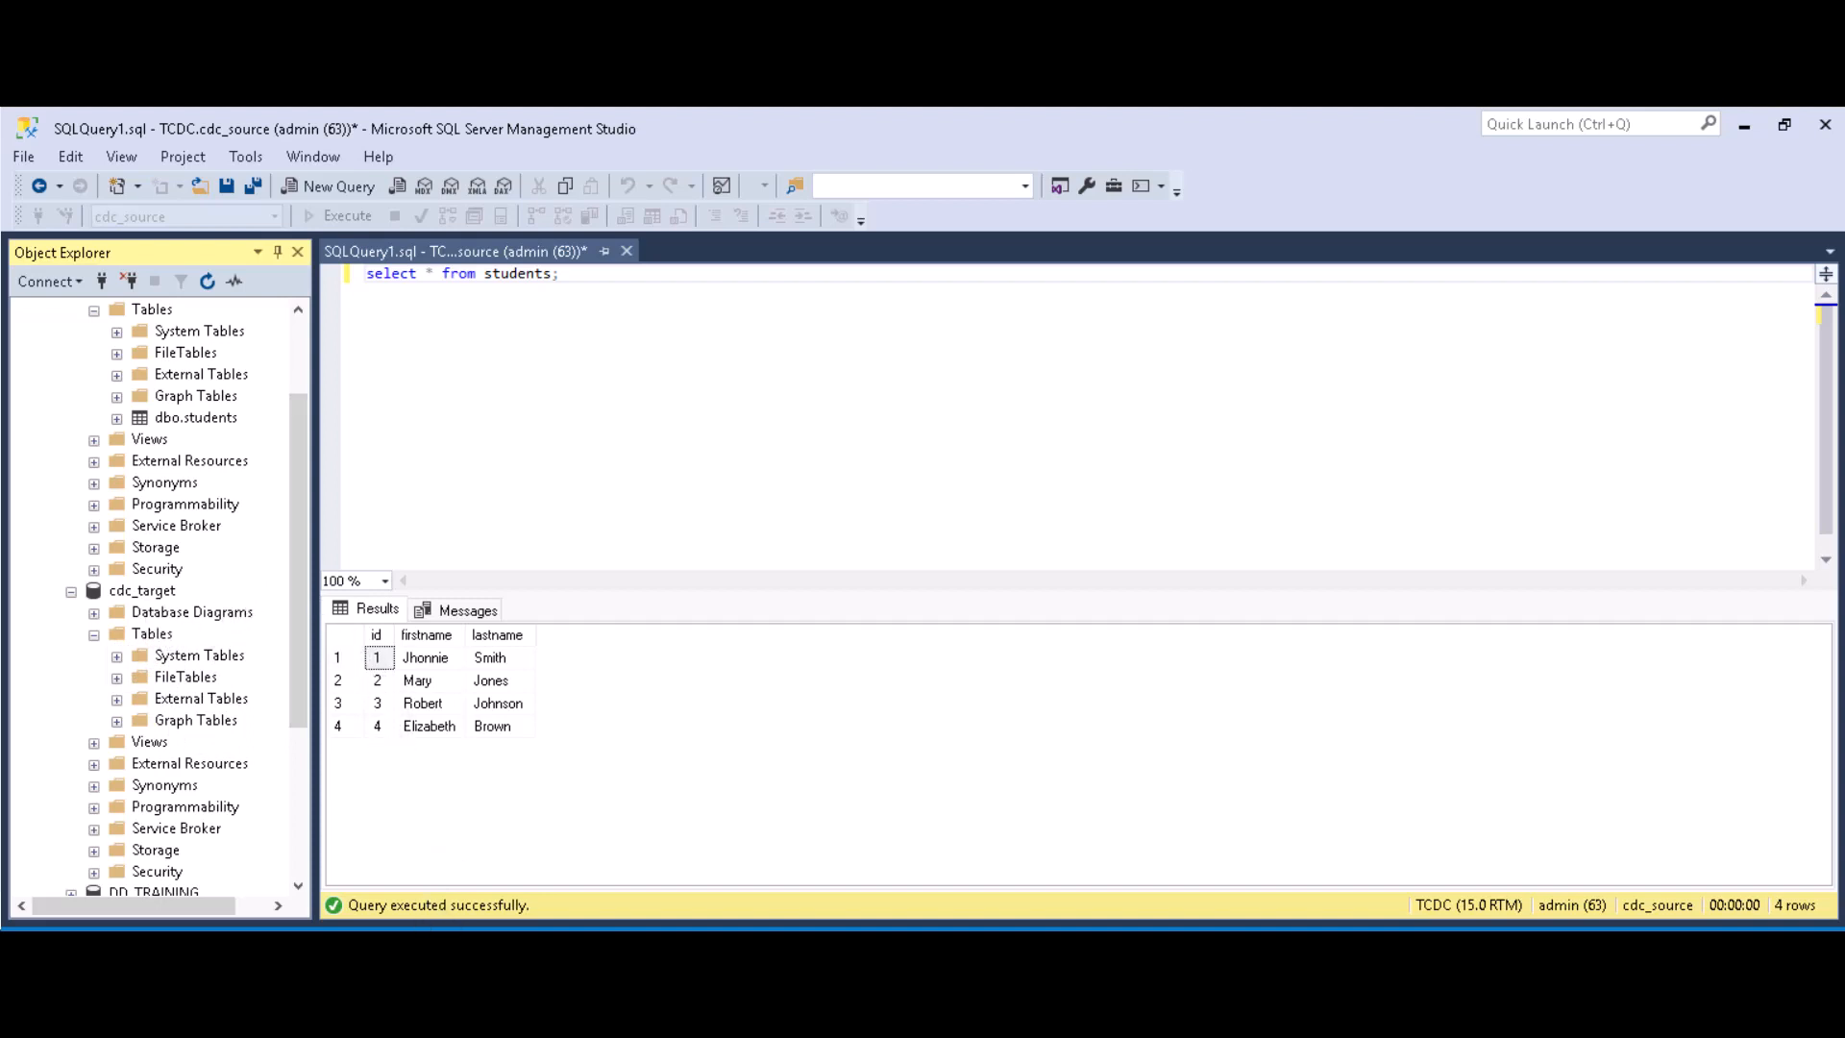
click(423, 946)
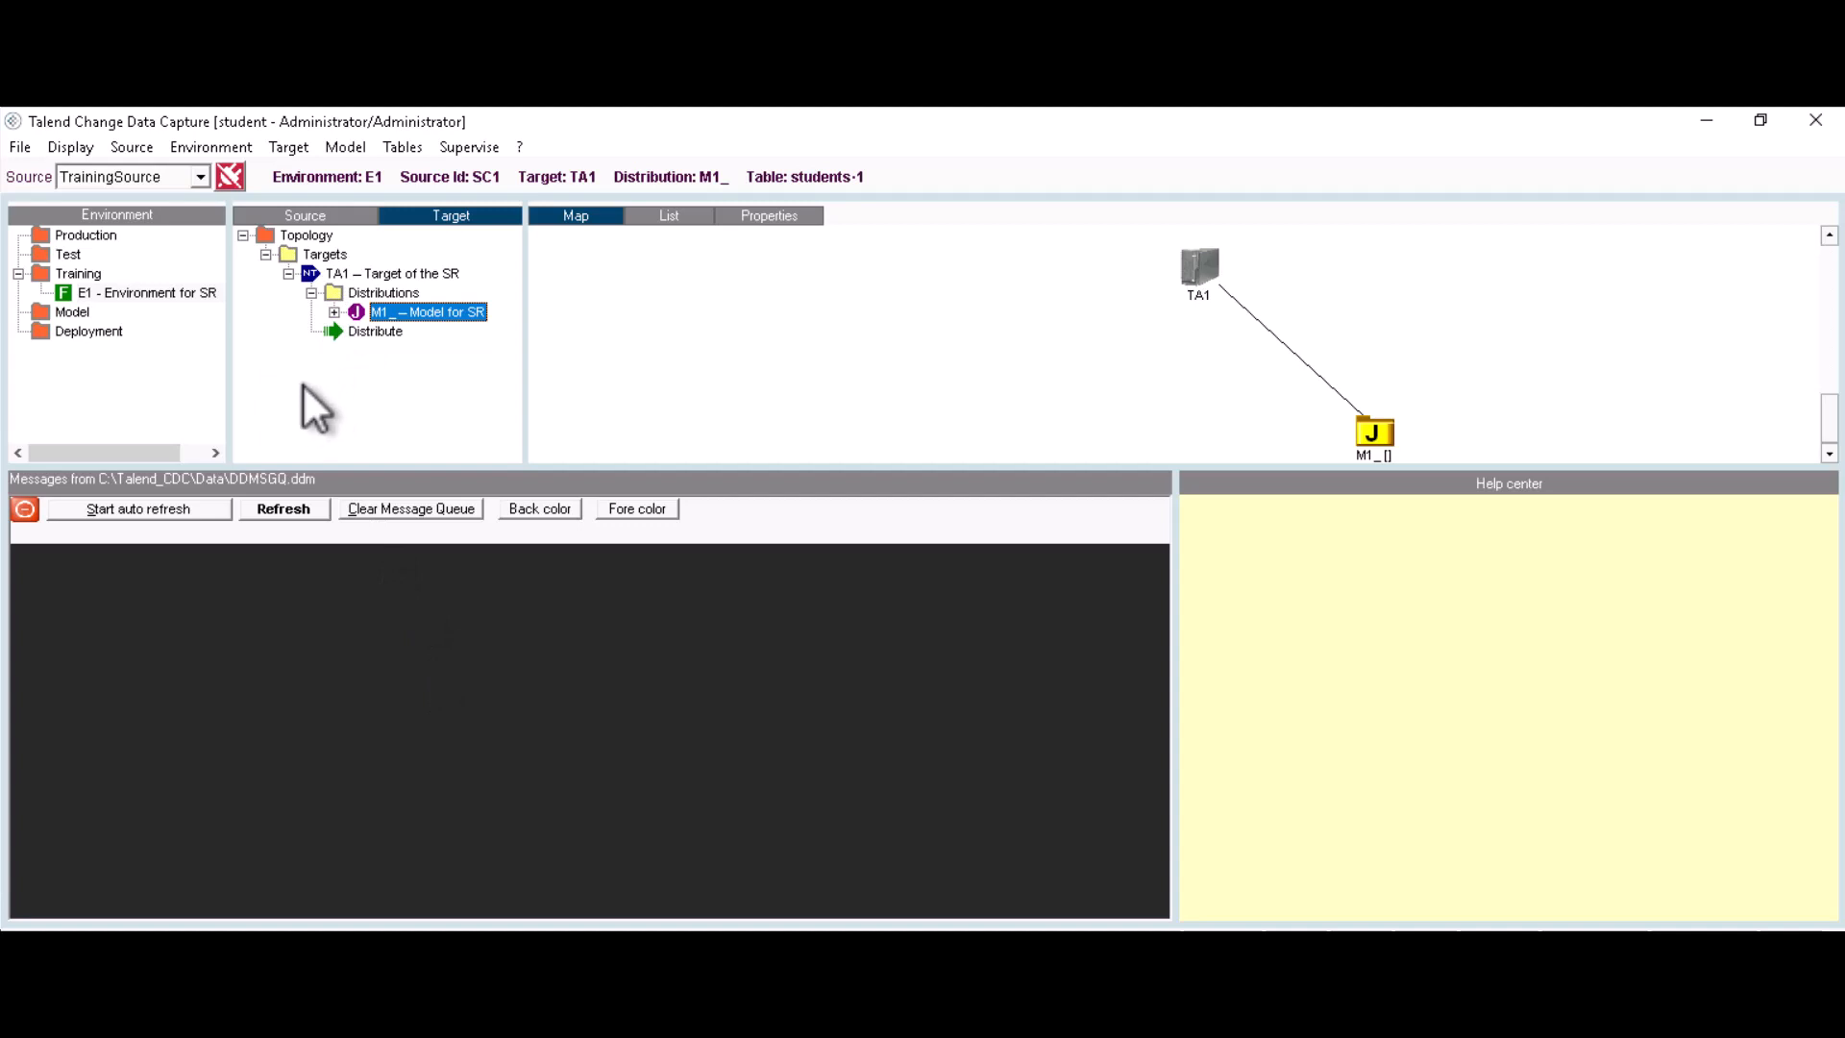
Step: Generate and execute the create-target-table script for students-1 under M1_, then switch to SSMS
click(334, 313)
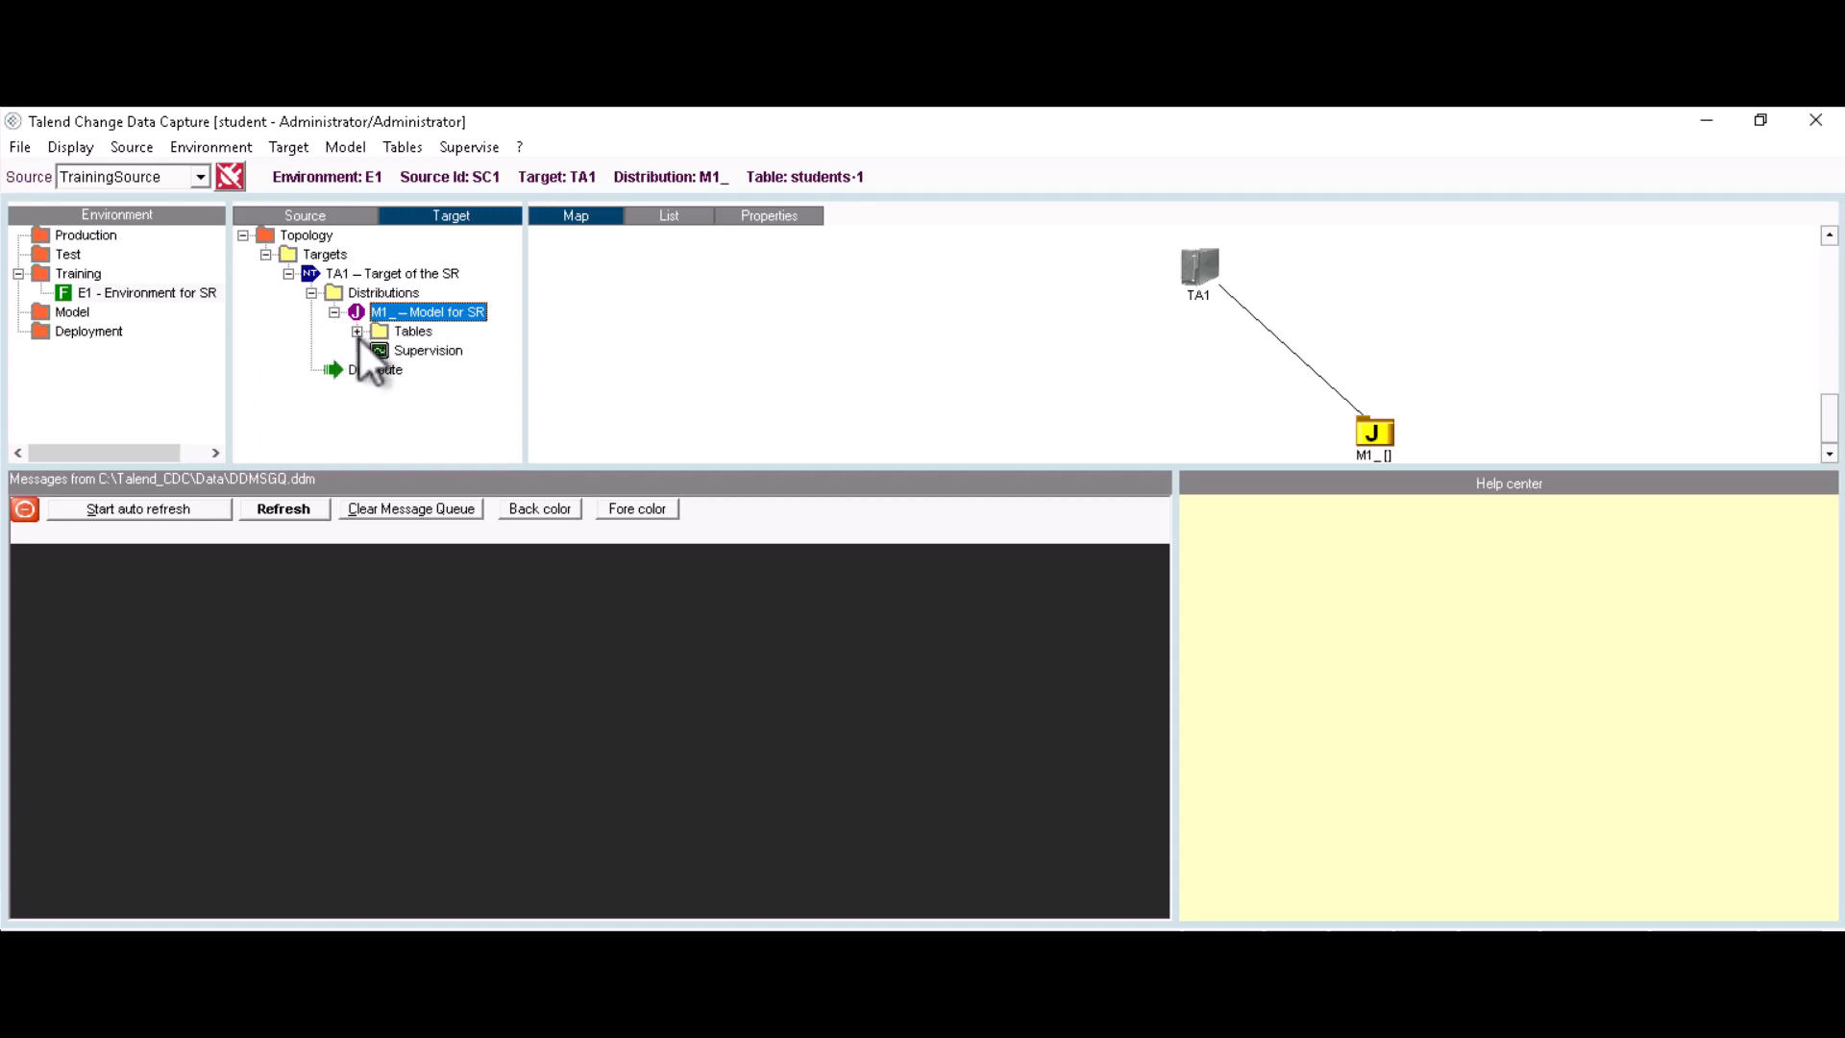
click(358, 332)
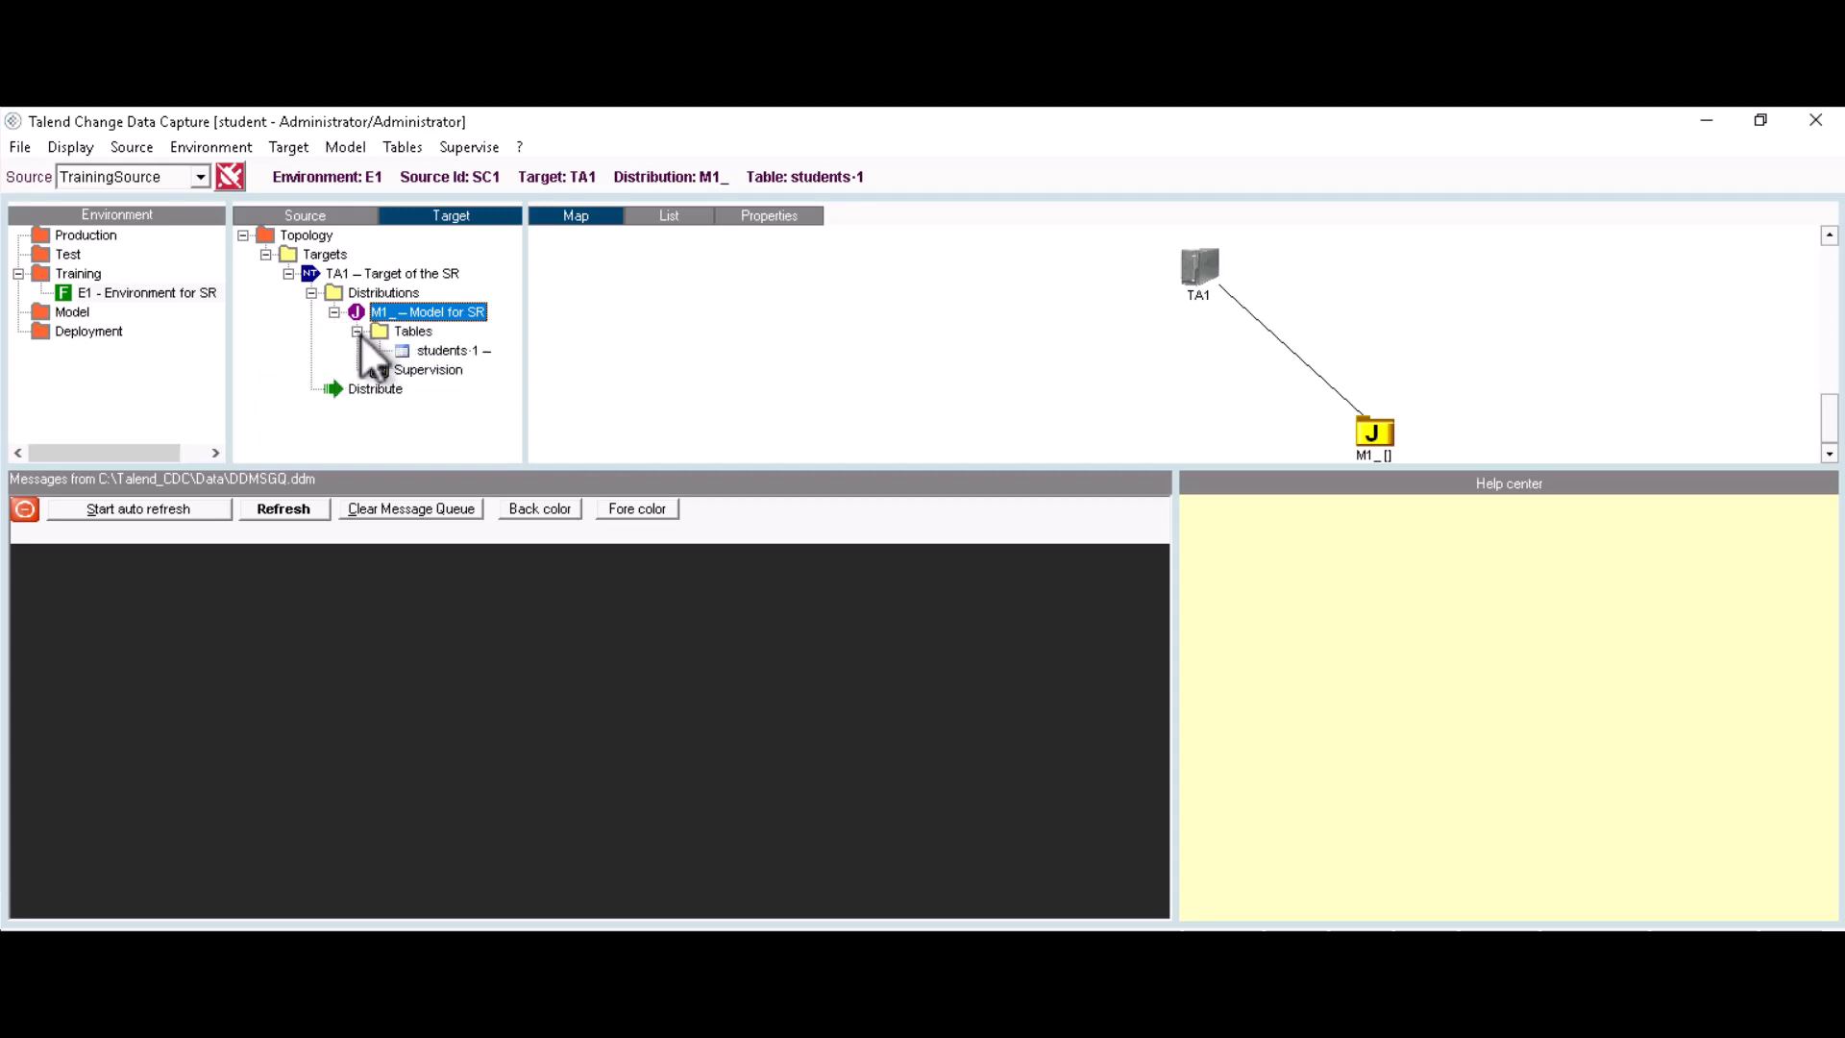
right_click(452, 352)
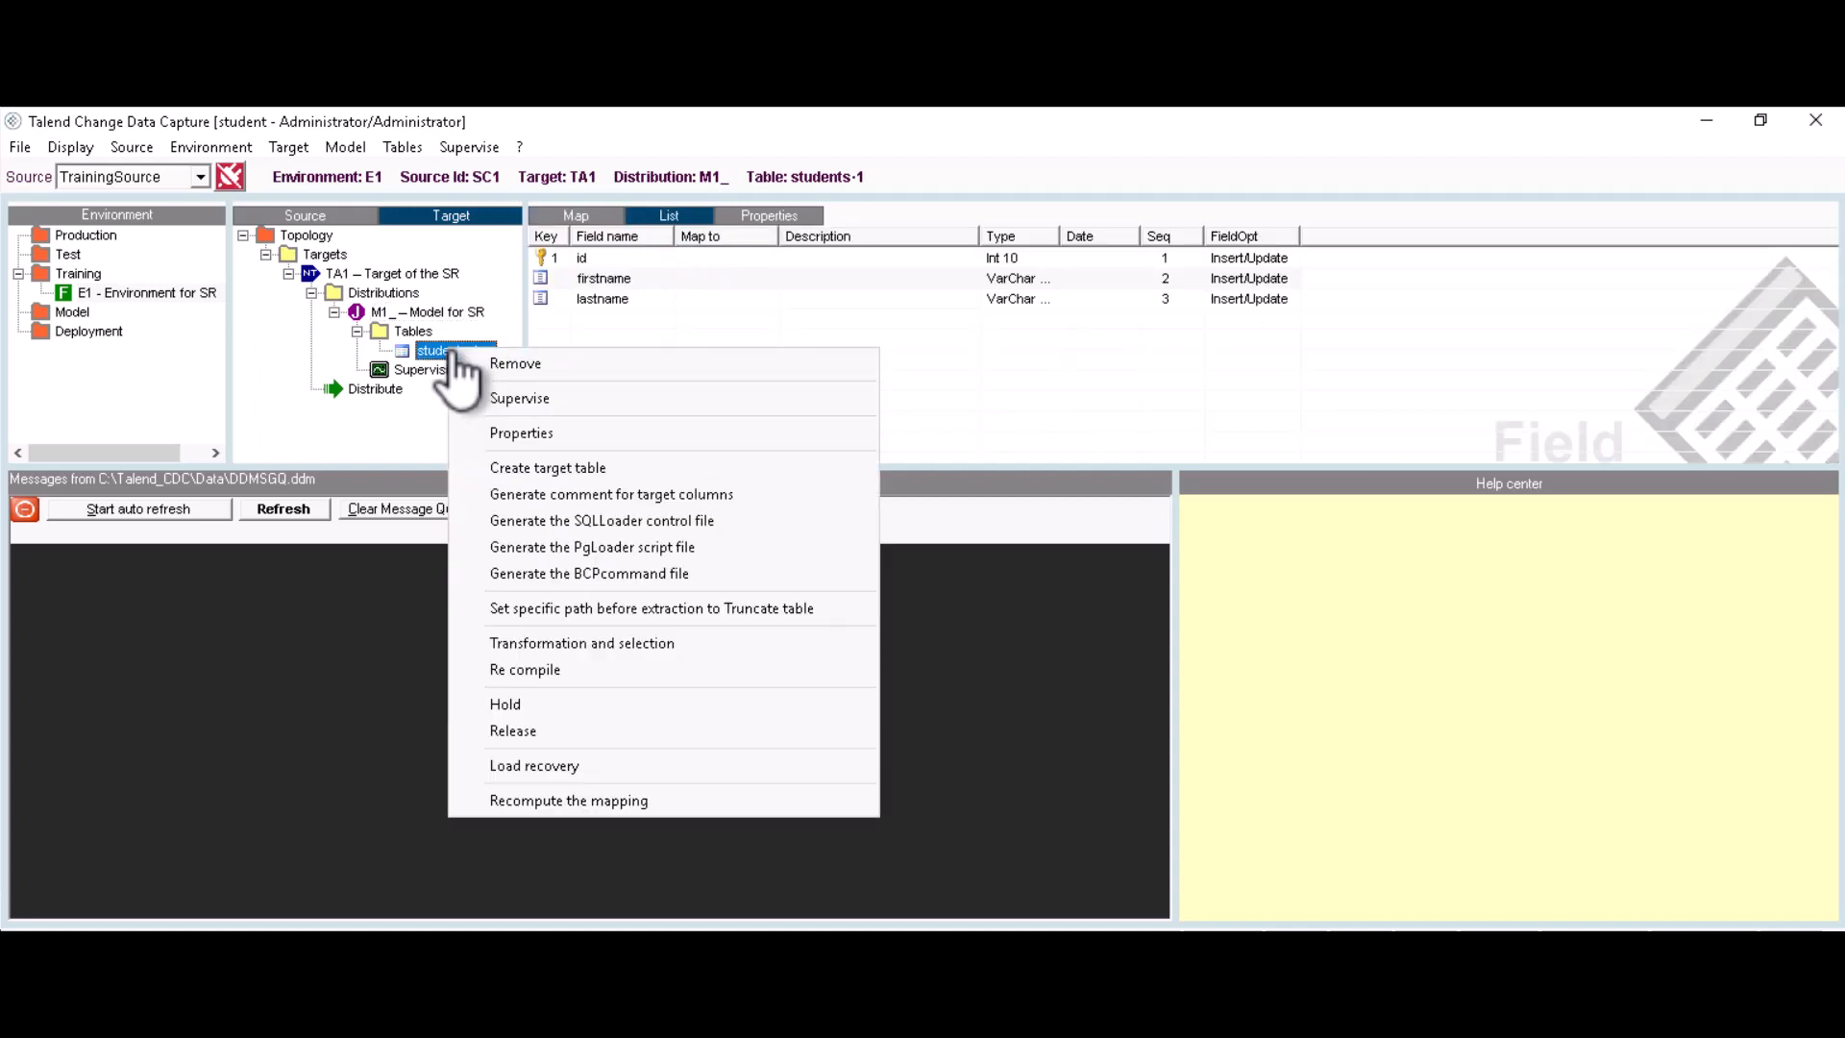
click(524, 467)
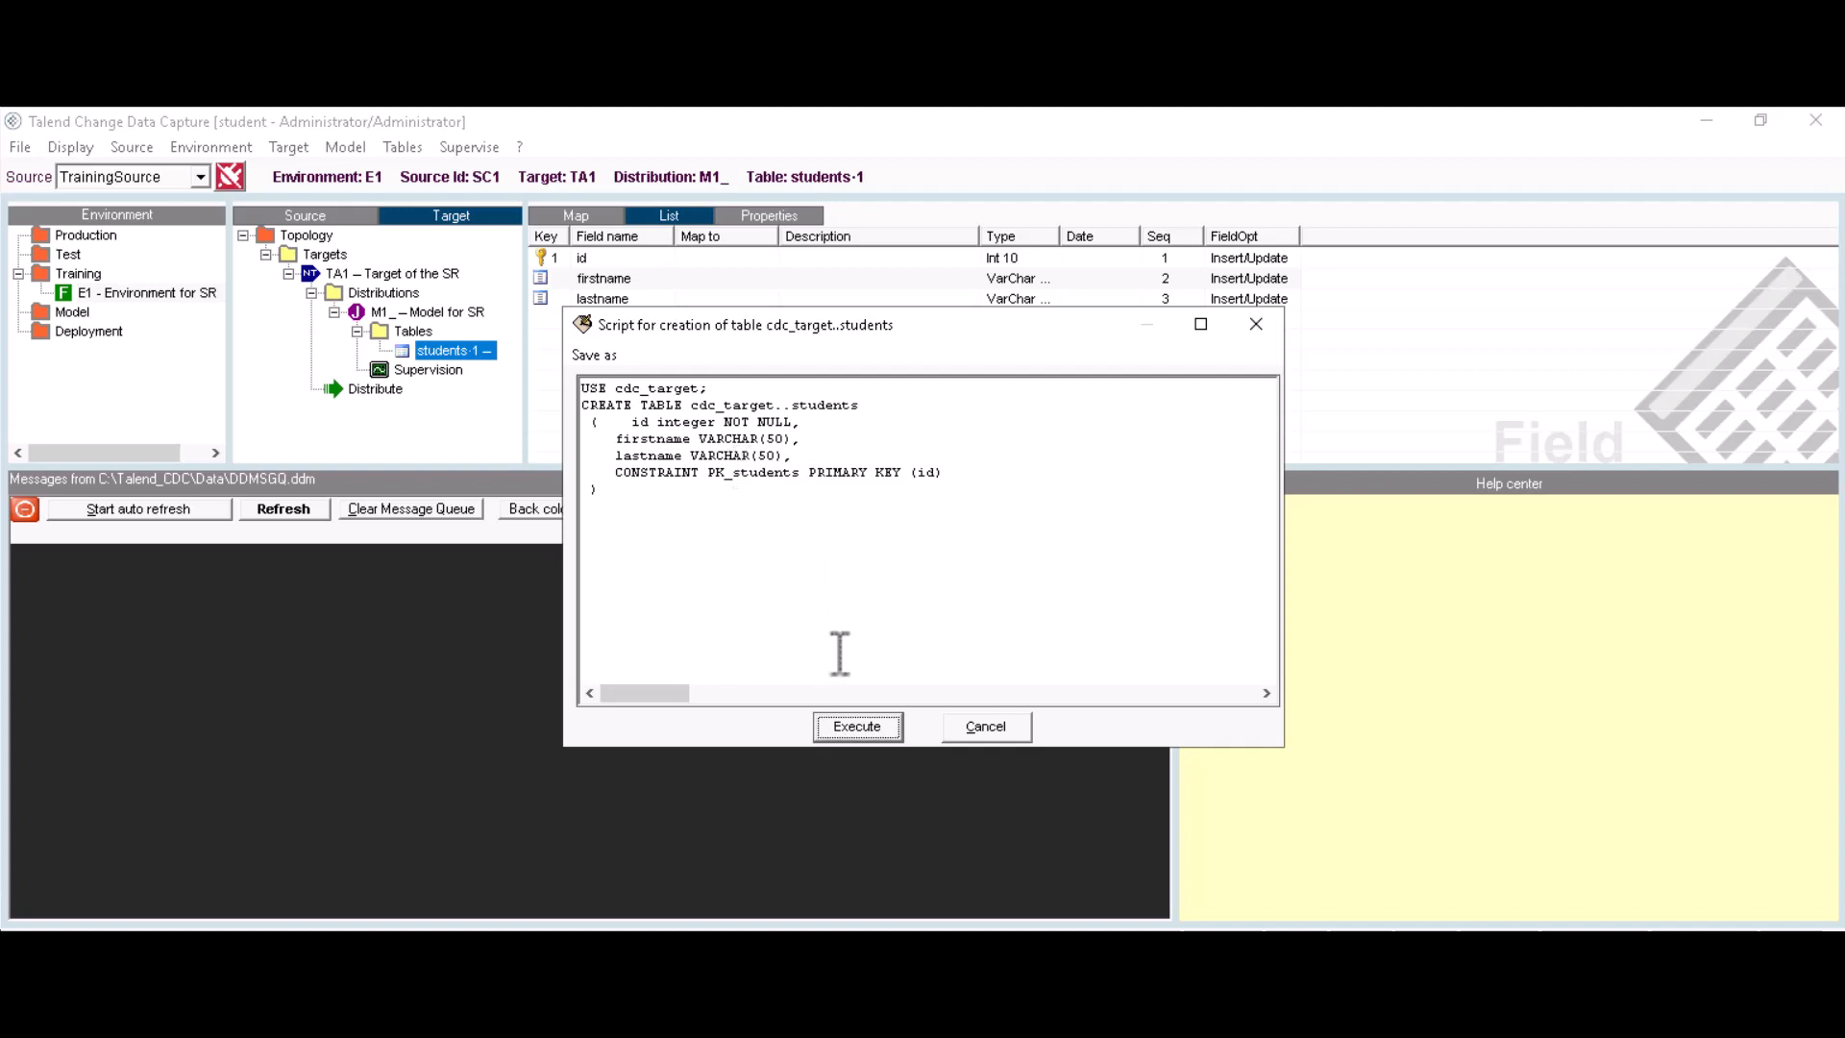
click(855, 726)
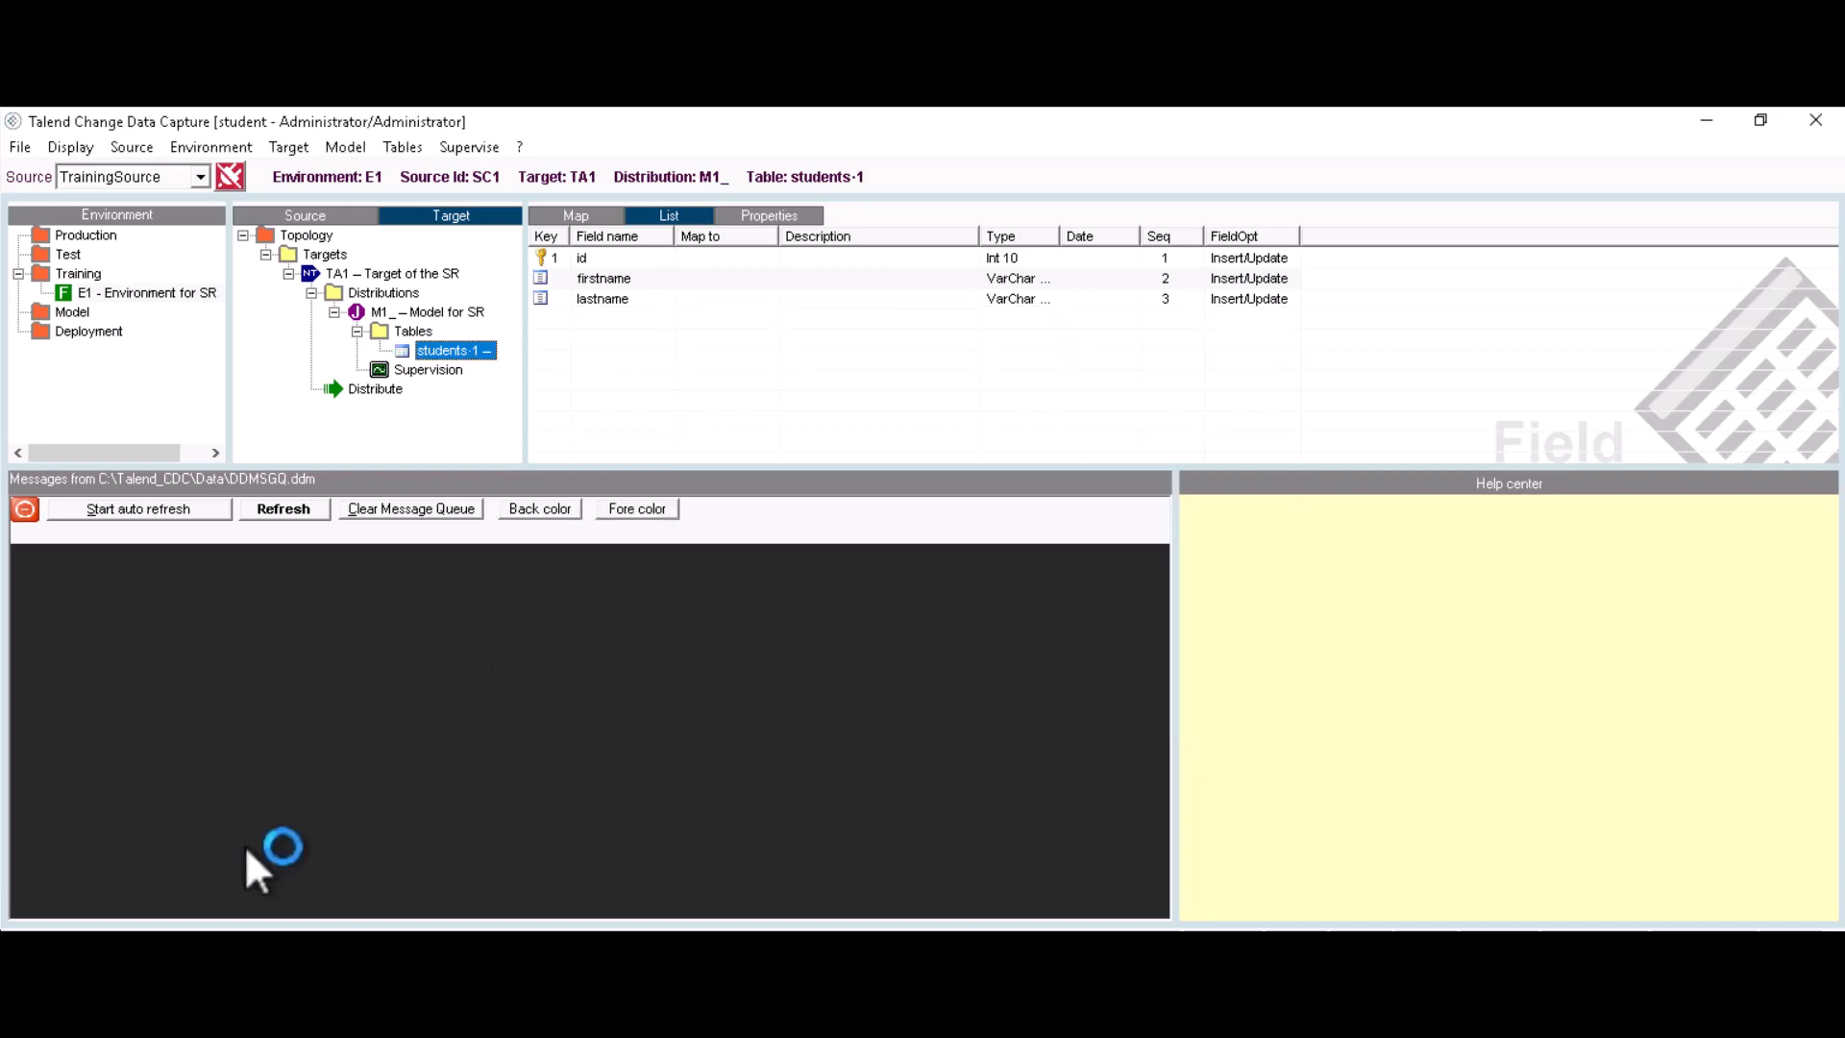
click(324, 950)
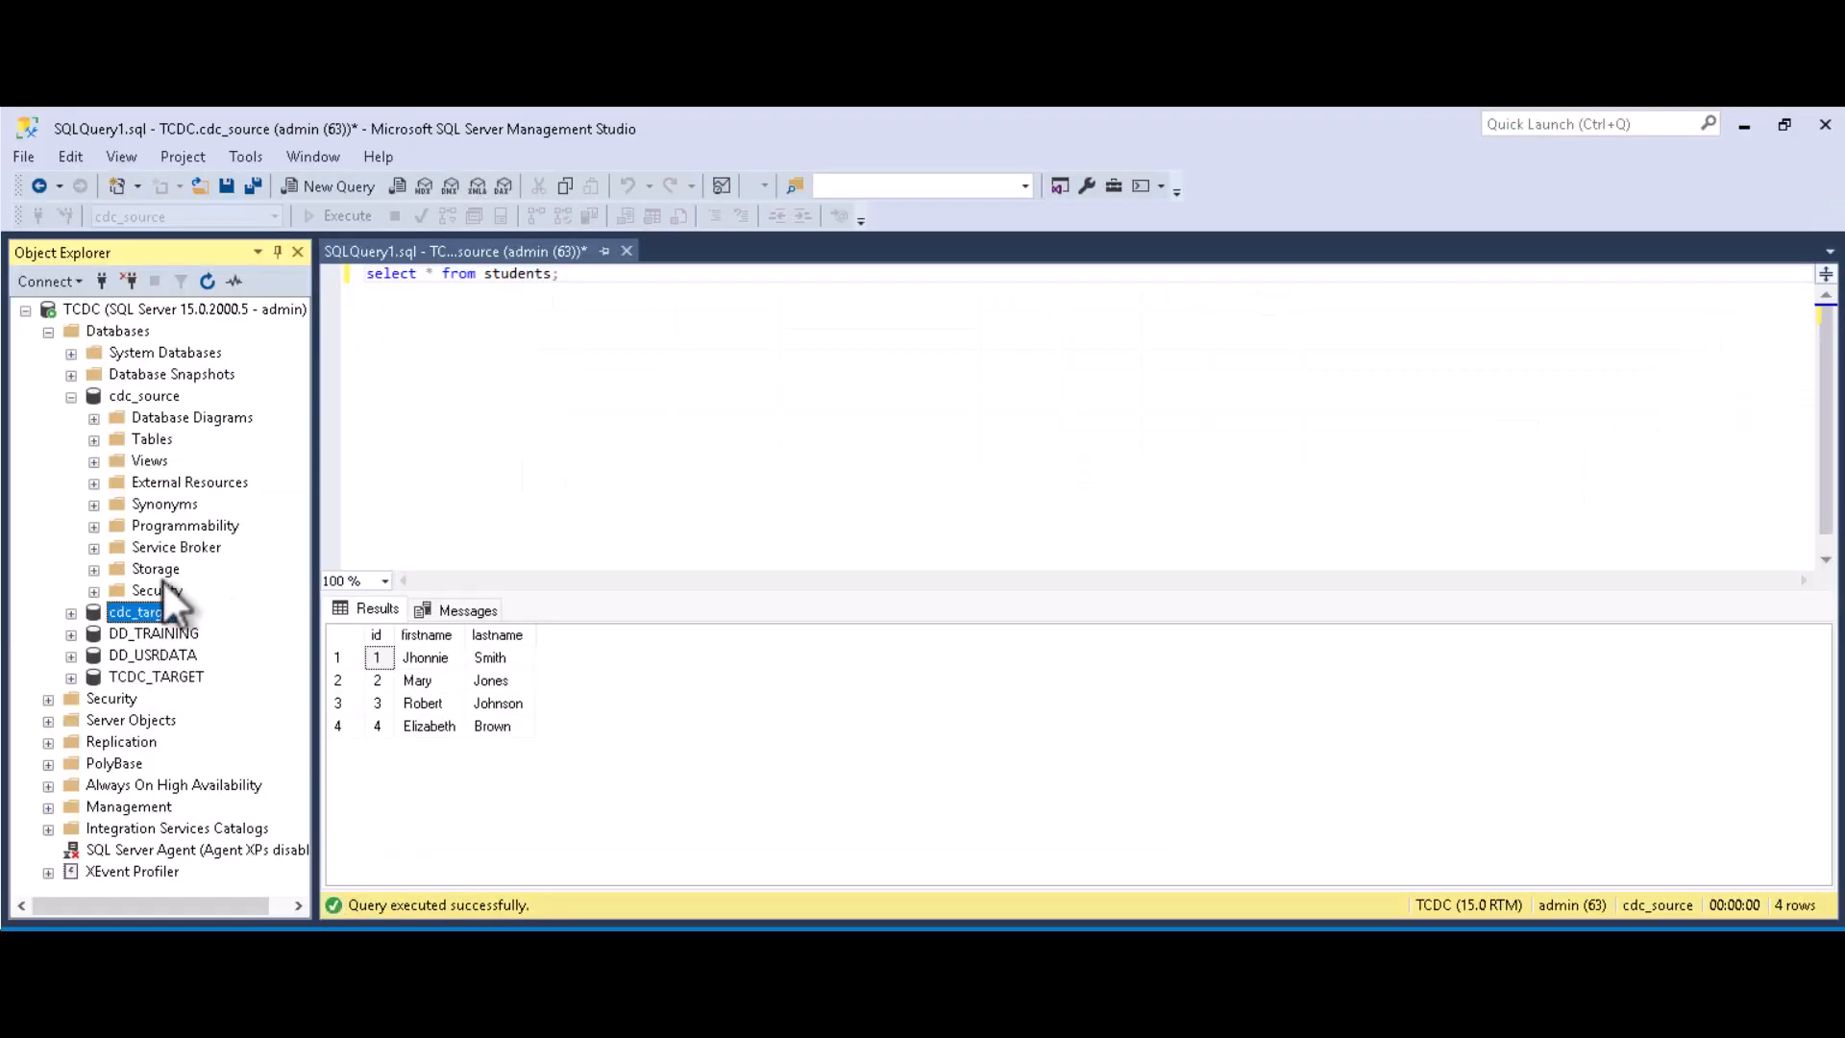
Step: Expand cdc_target's tables and select the new dbo.students table
click(71, 613)
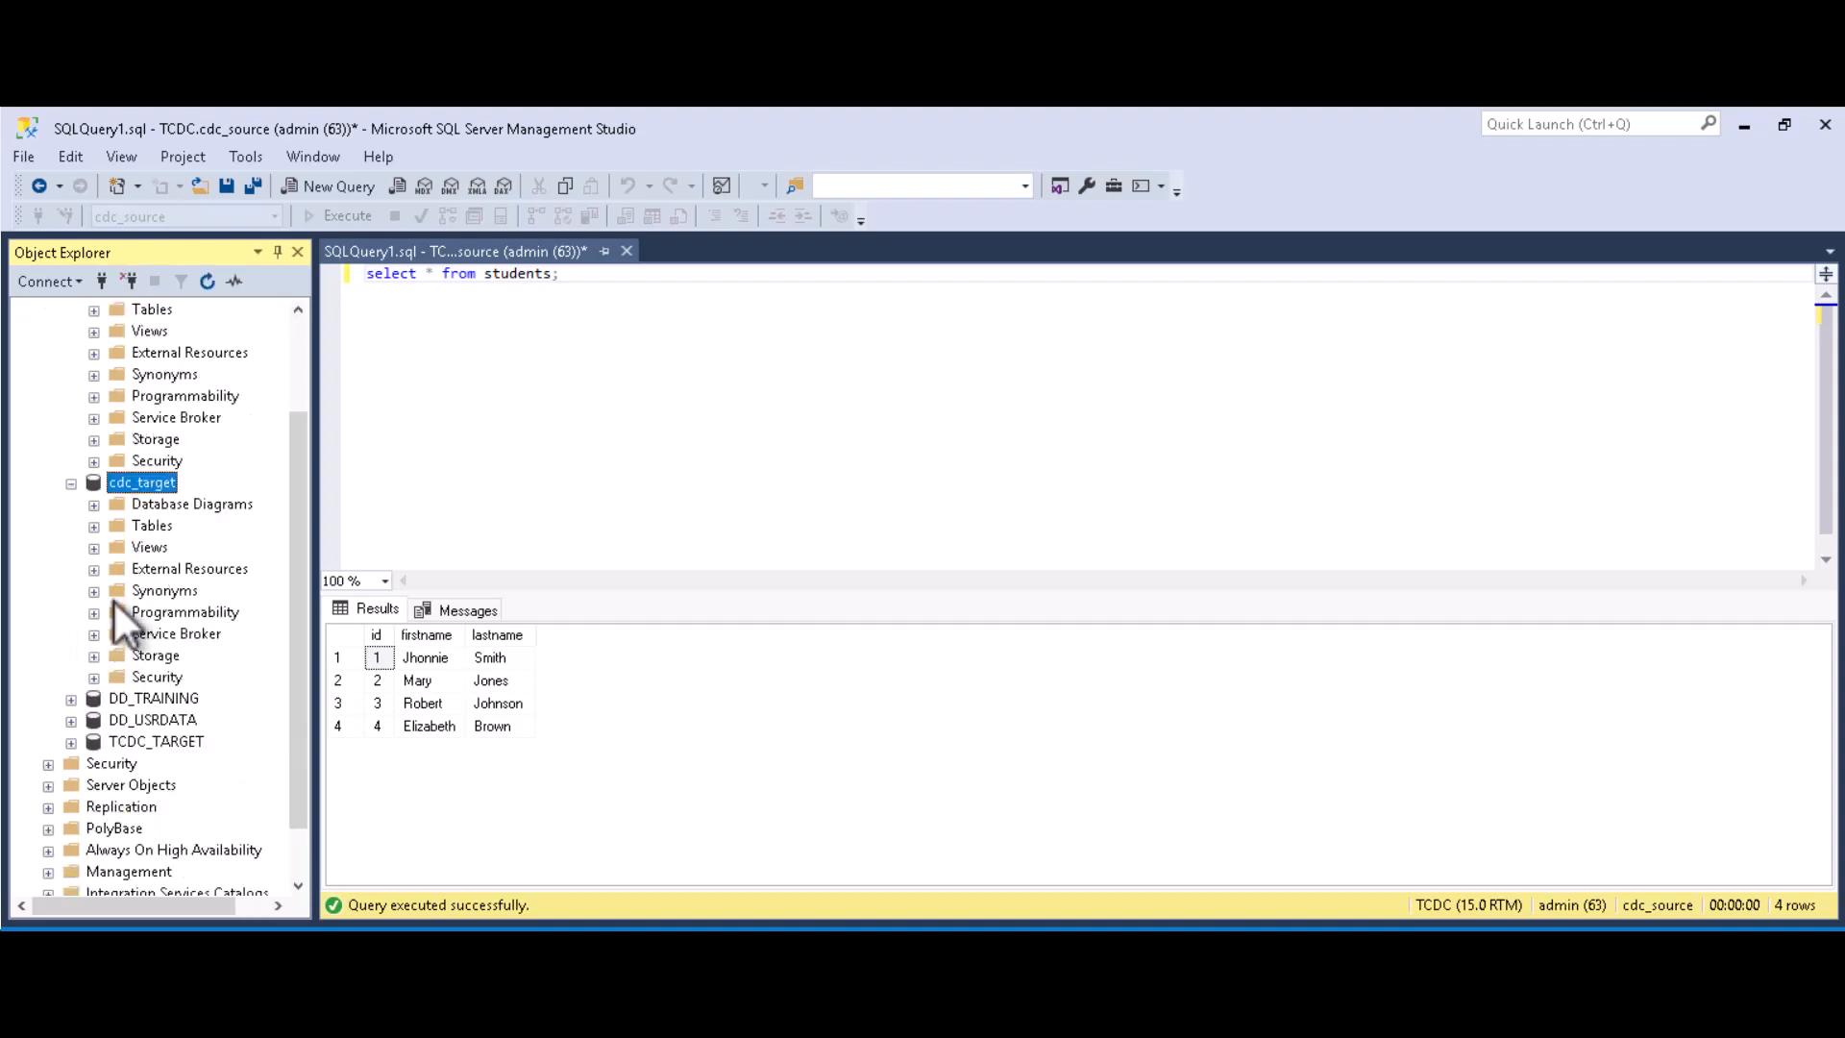
click(95, 527)
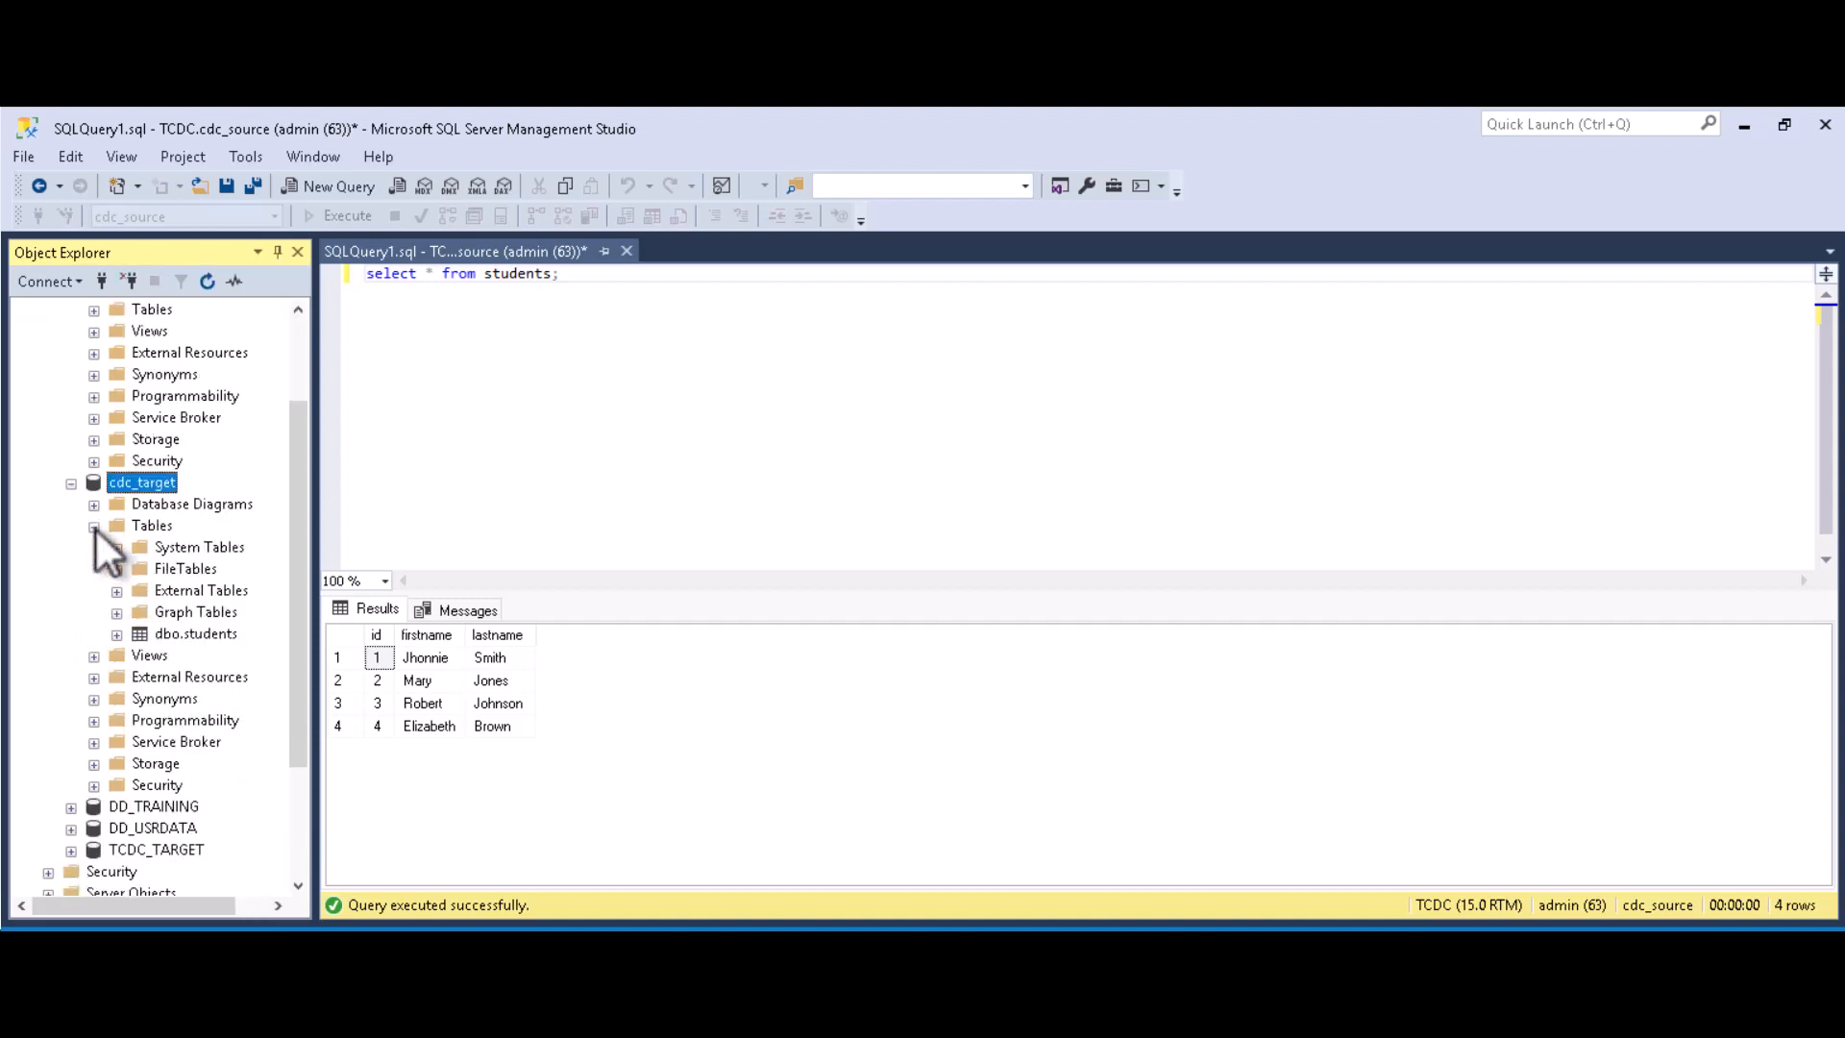
click(196, 634)
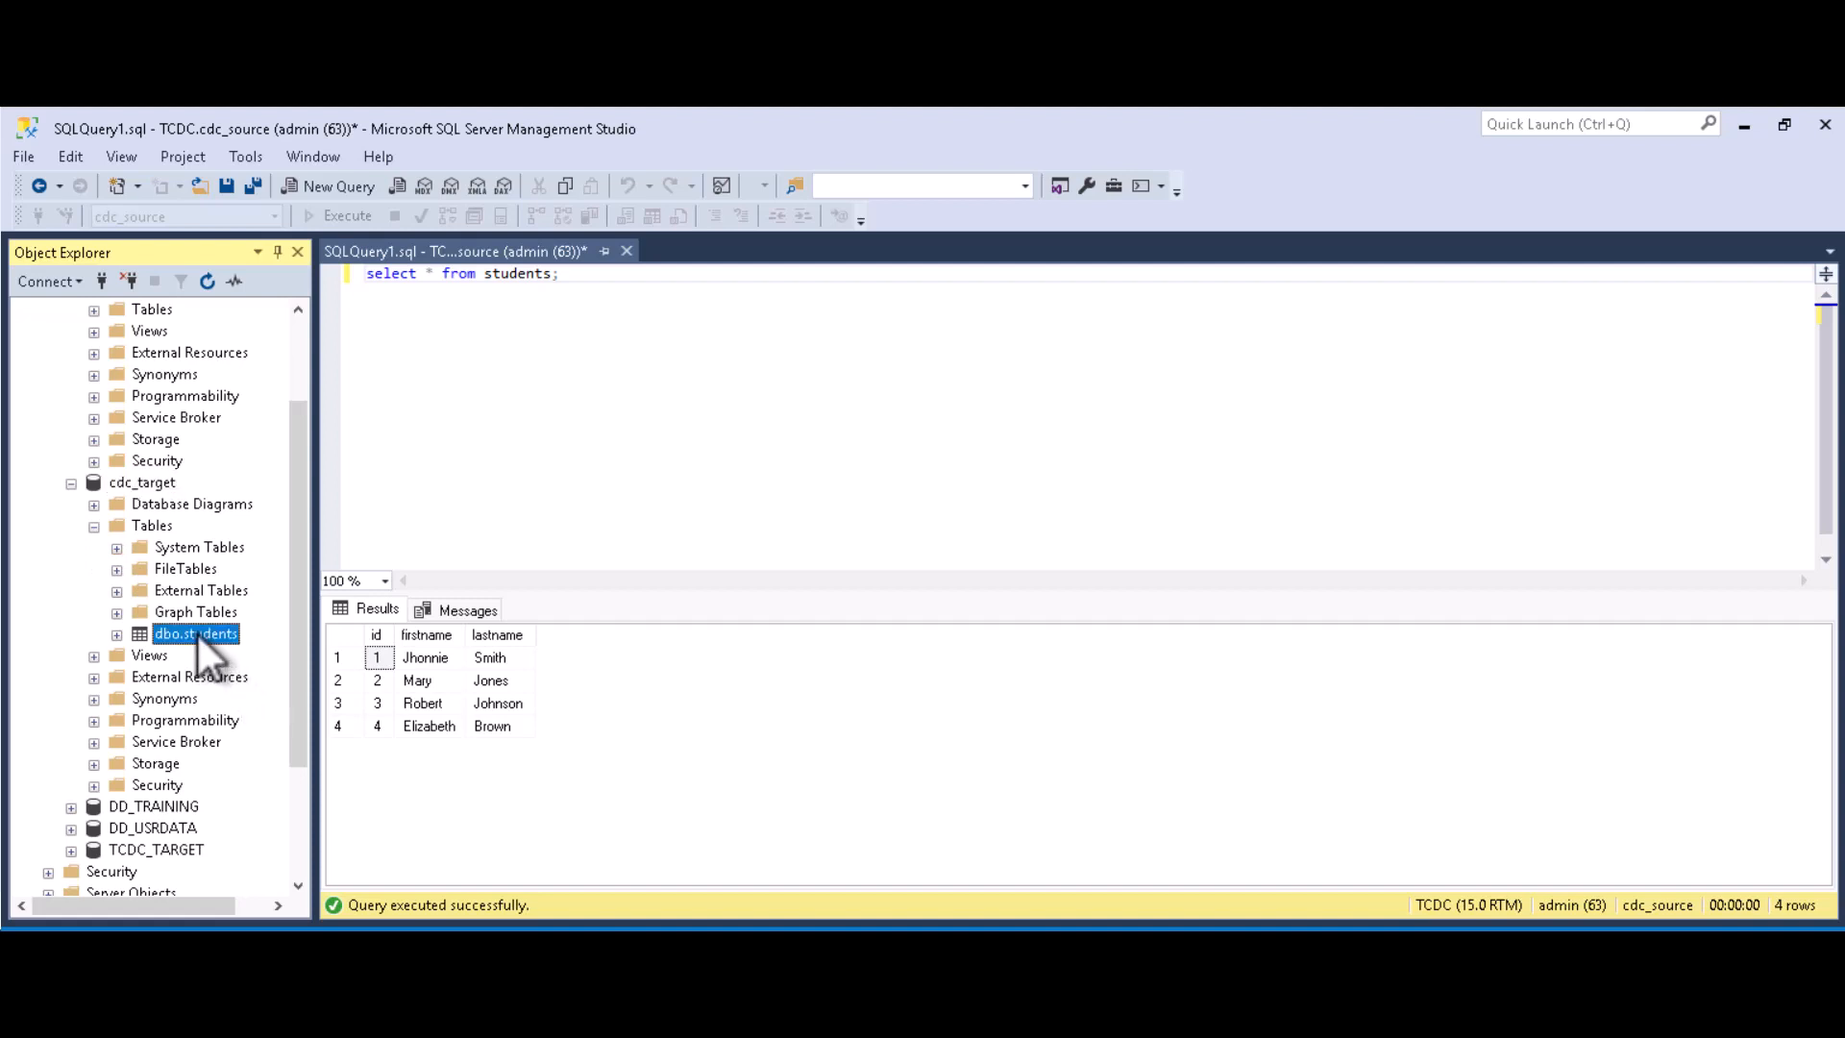
Step: Run 'select * from students;' in a new cdc_target query, showing it empty, then return to Talend
right_click(149, 481)
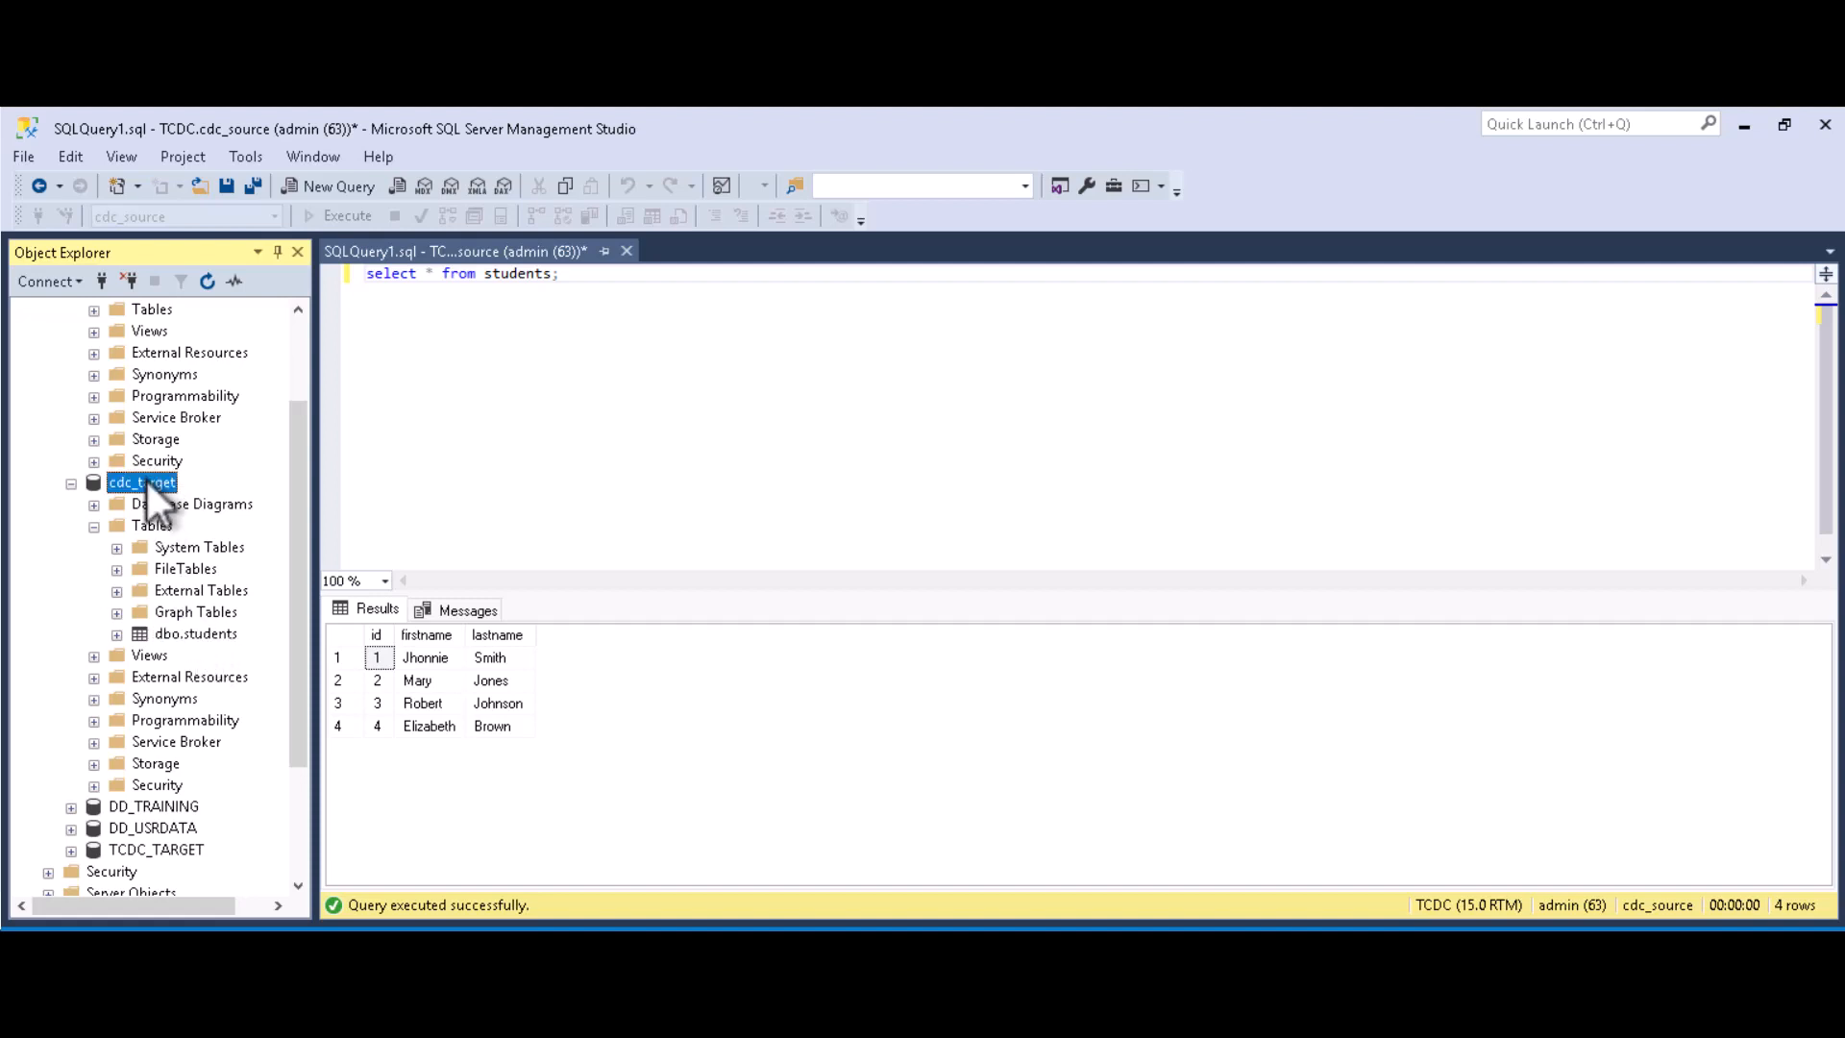
click(222, 517)
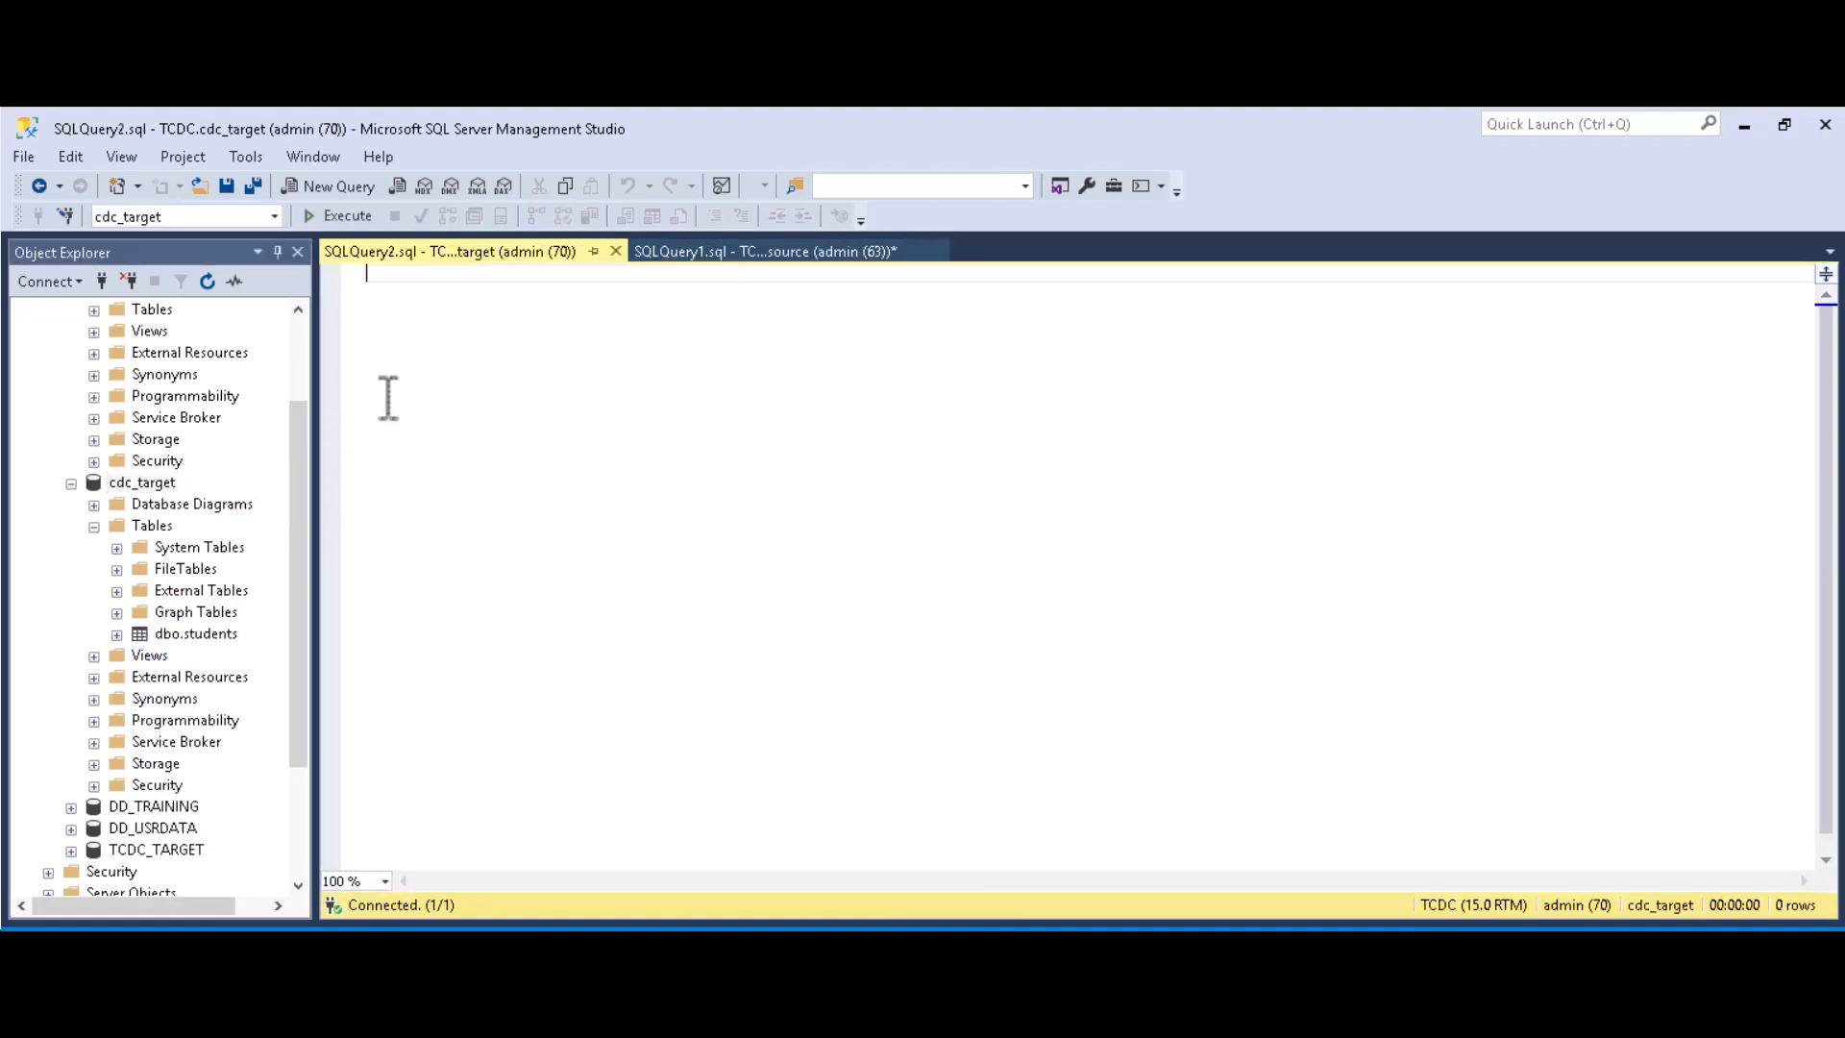
text(selec)
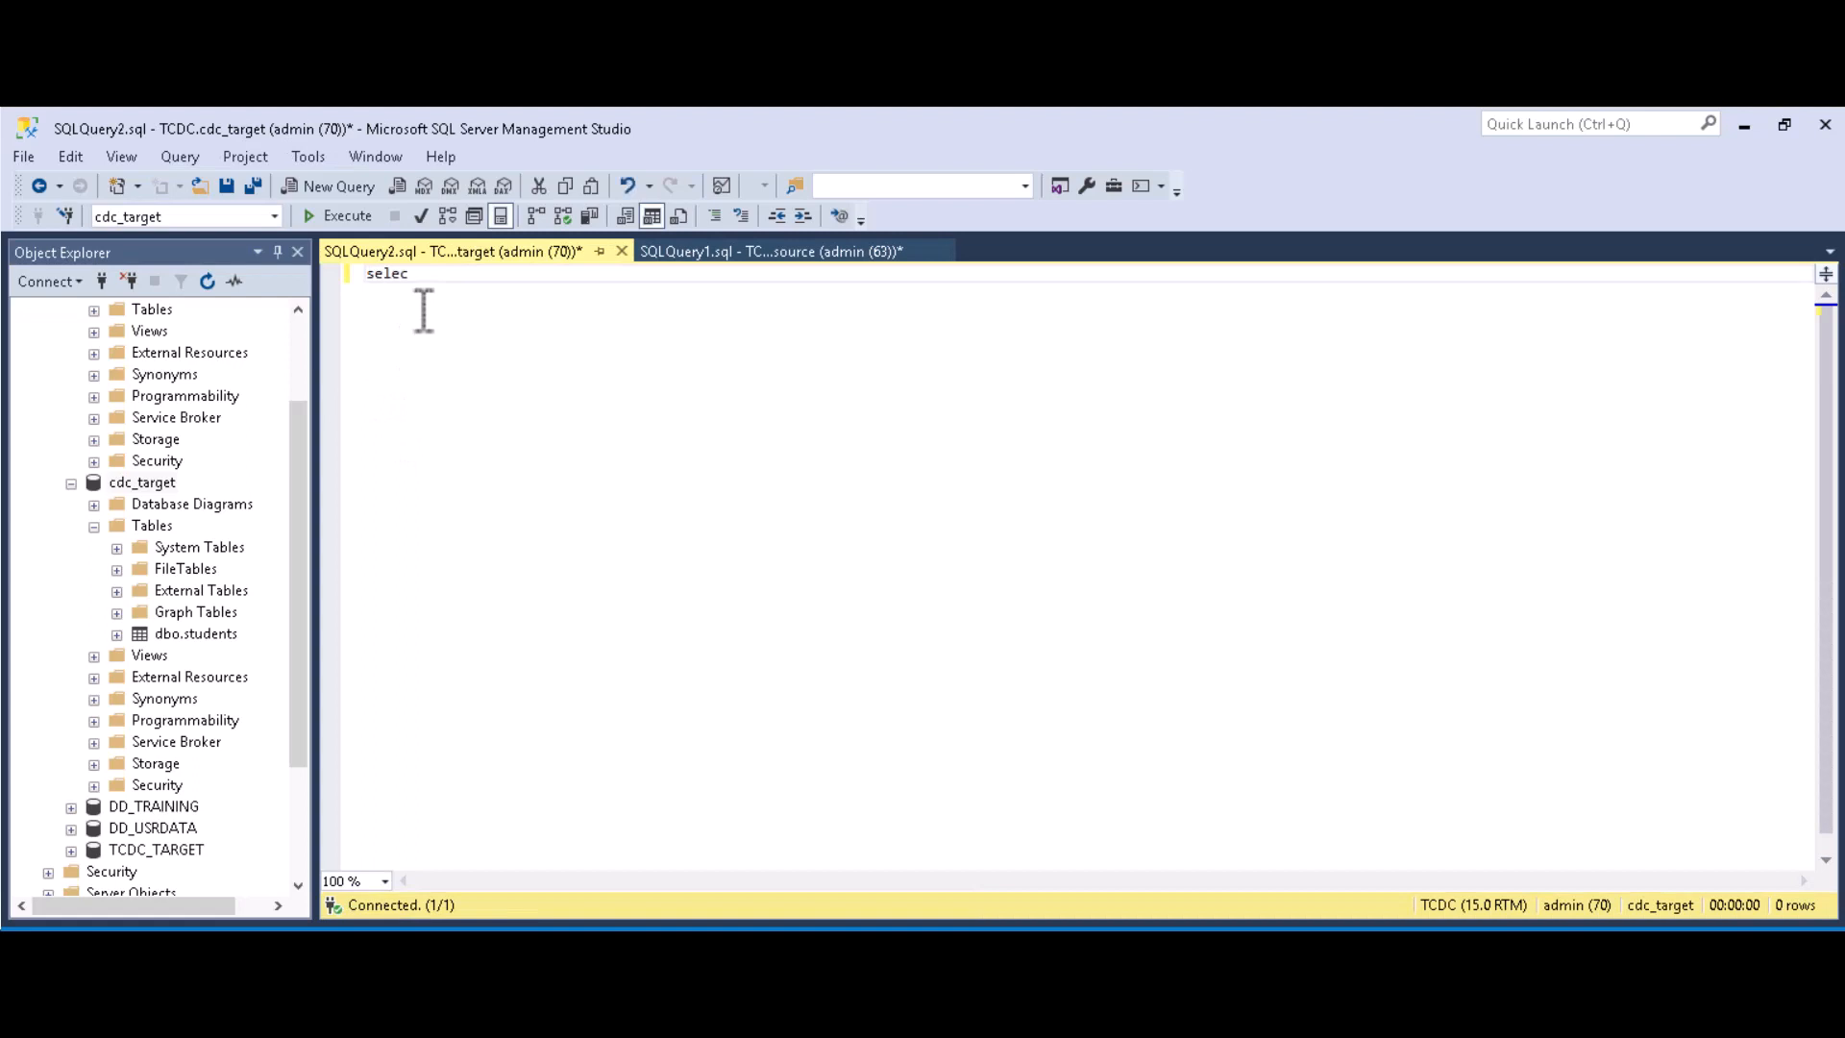
text(t * from students;)
drag(566, 274, 363, 281)
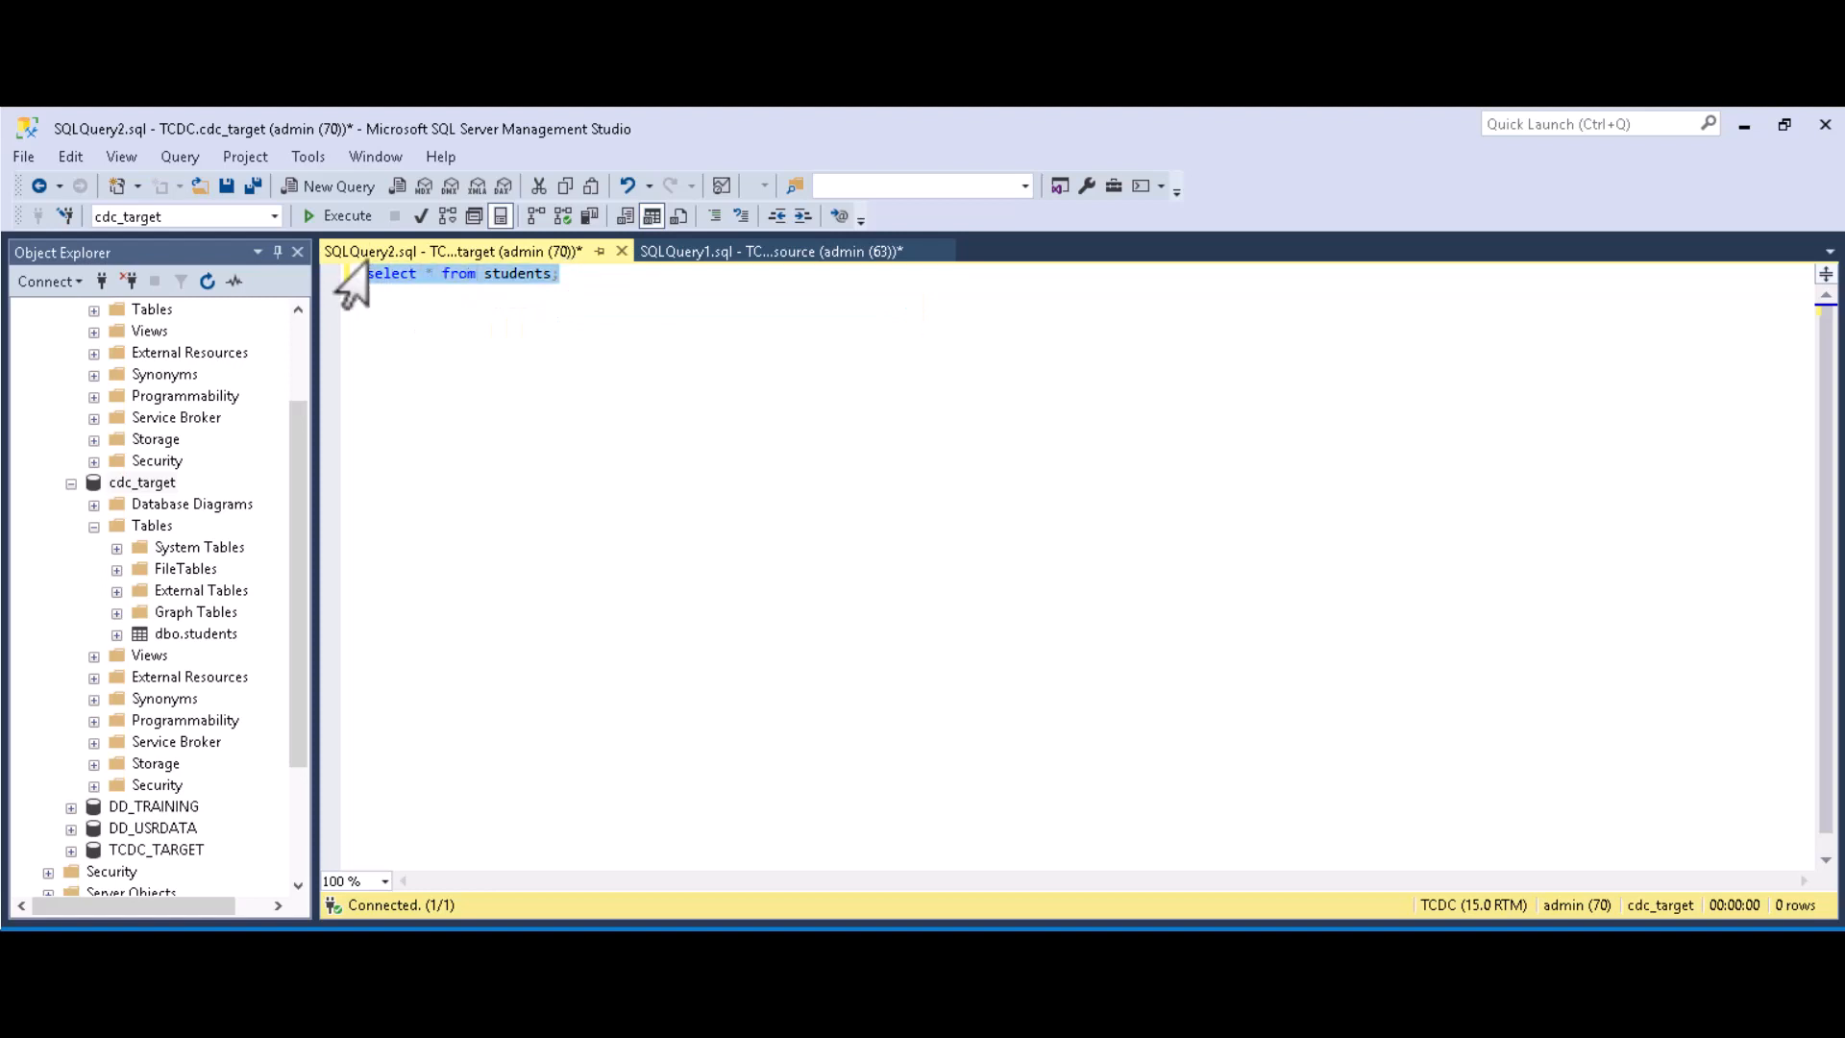
click(356, 215)
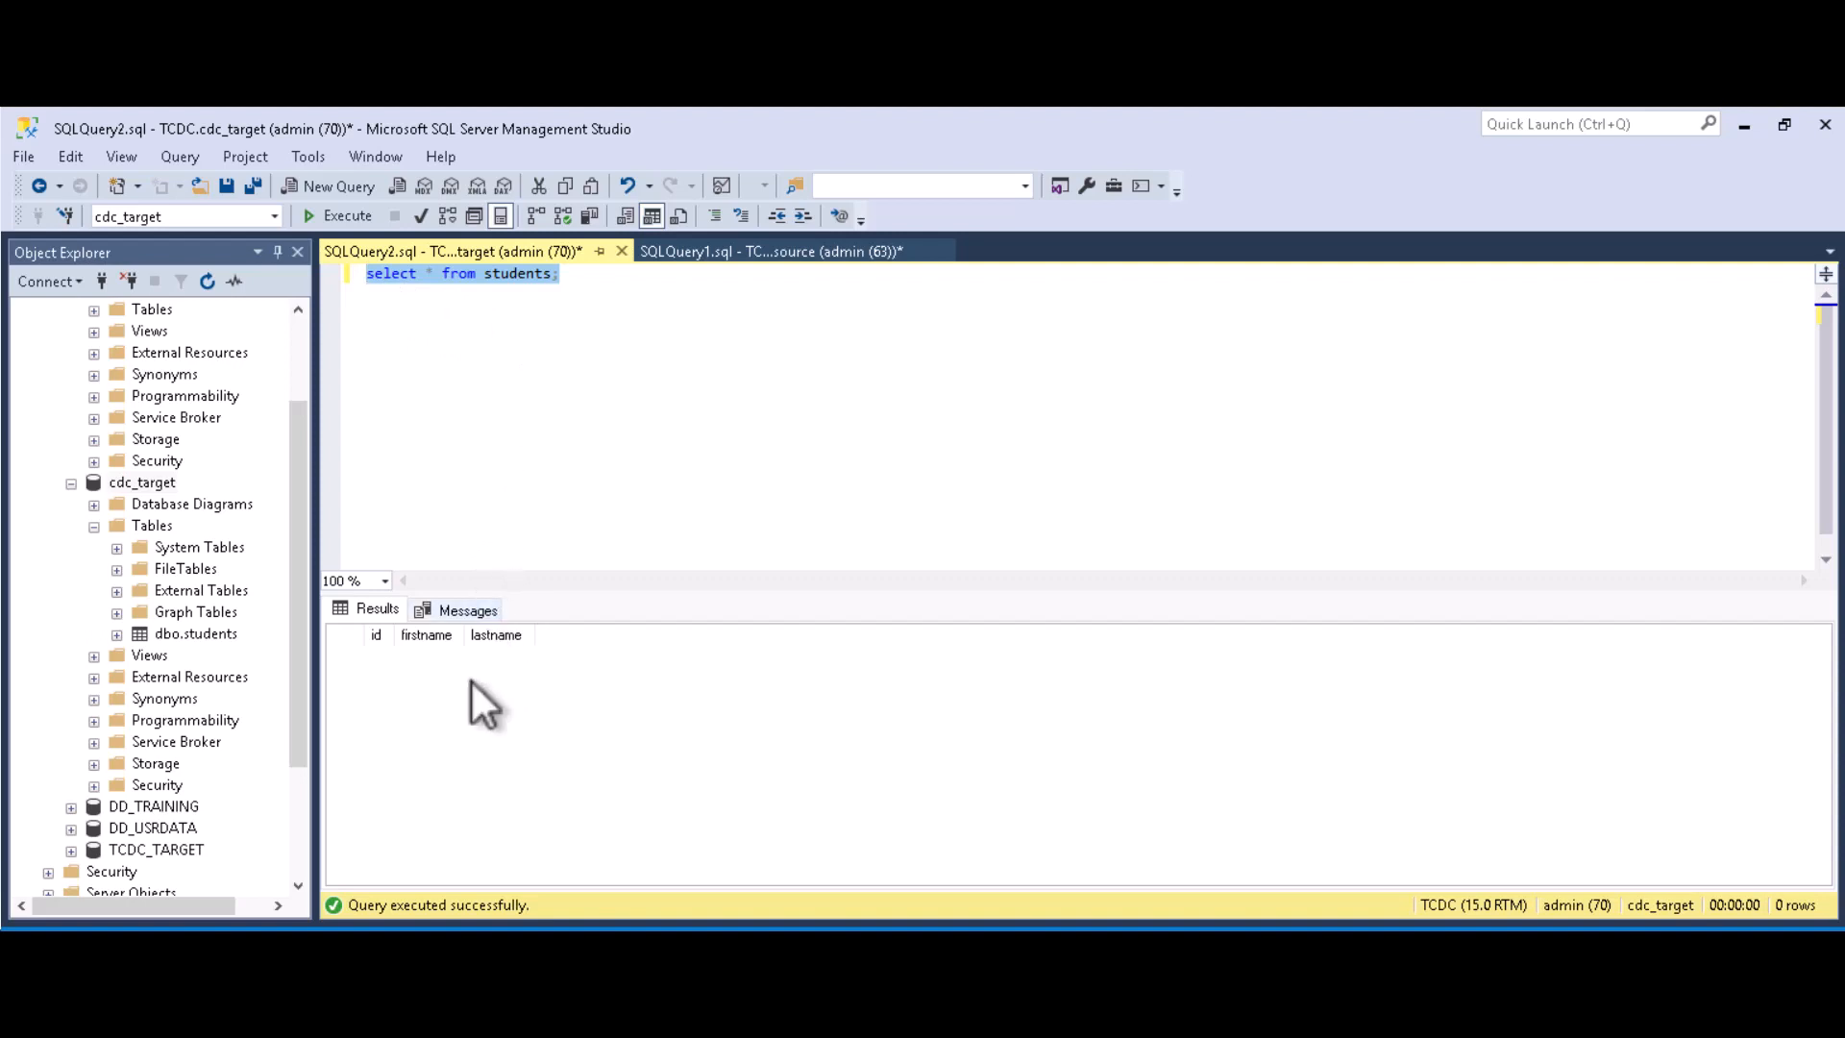
click(389, 946)
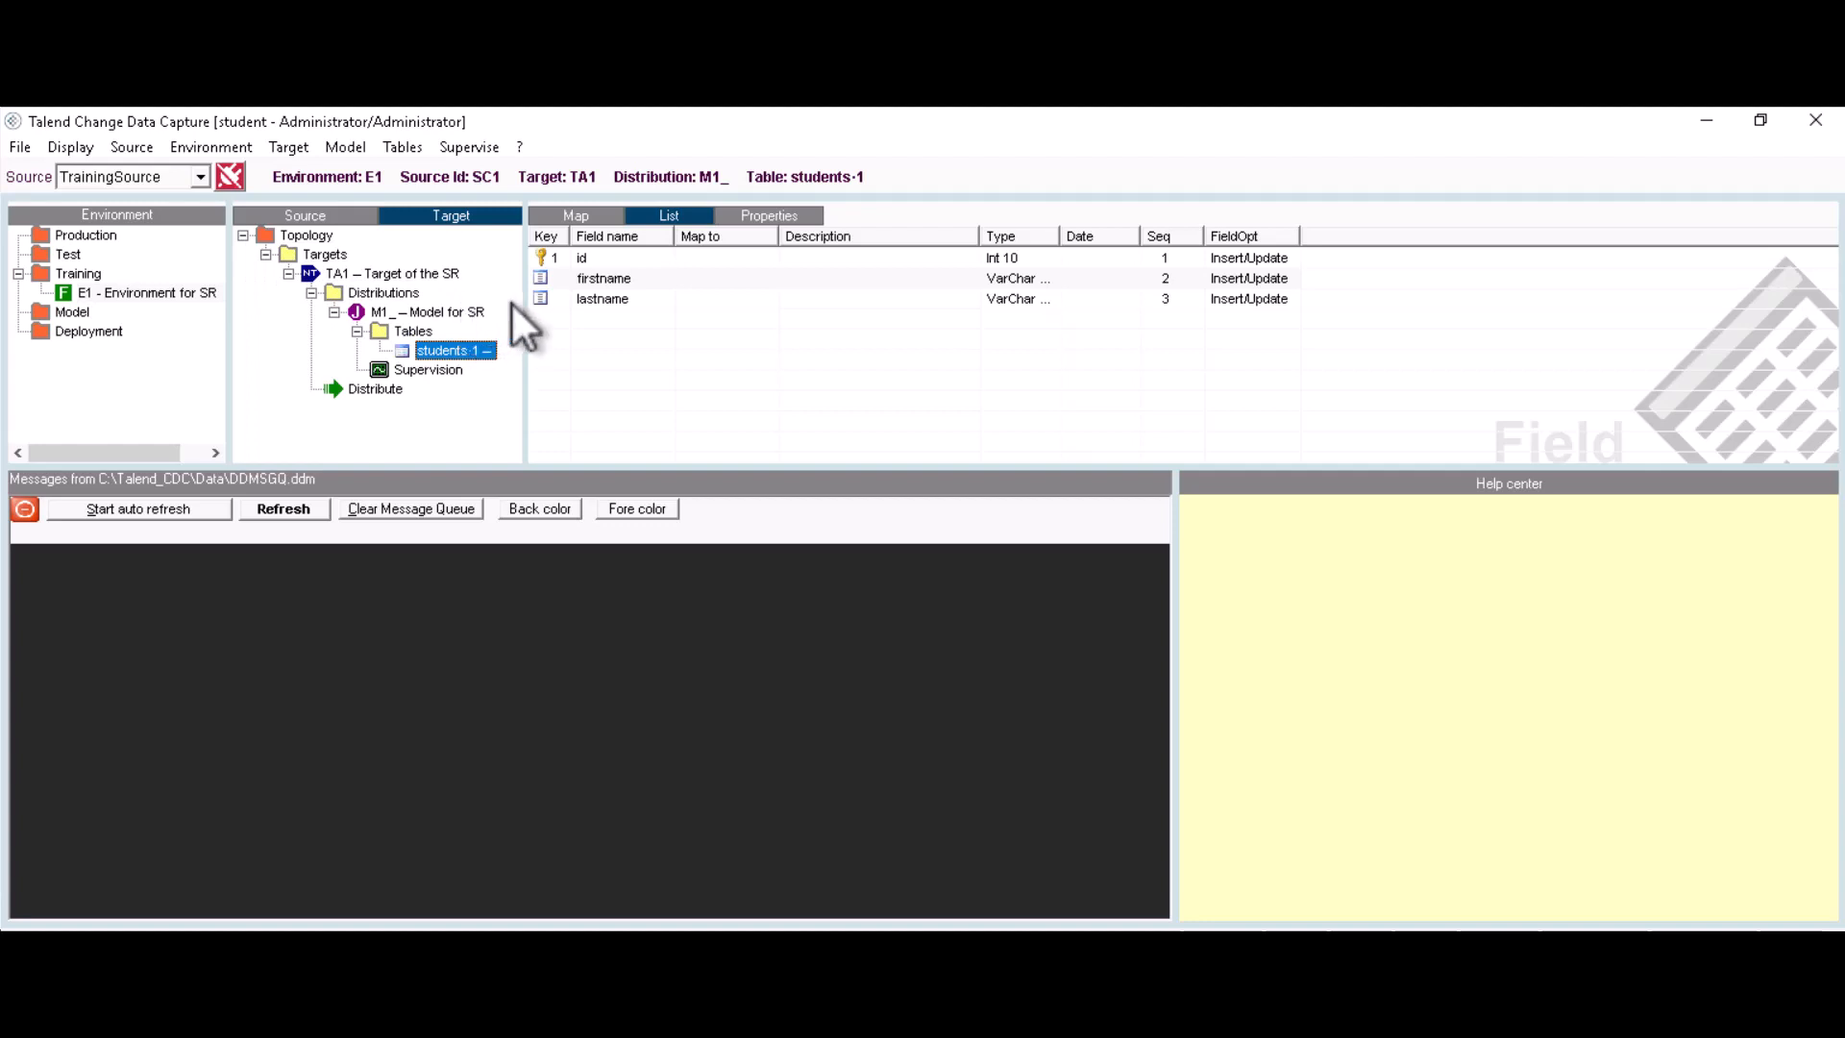
Step: Open distribution M1_'s Properties from the environment map
click(581, 217)
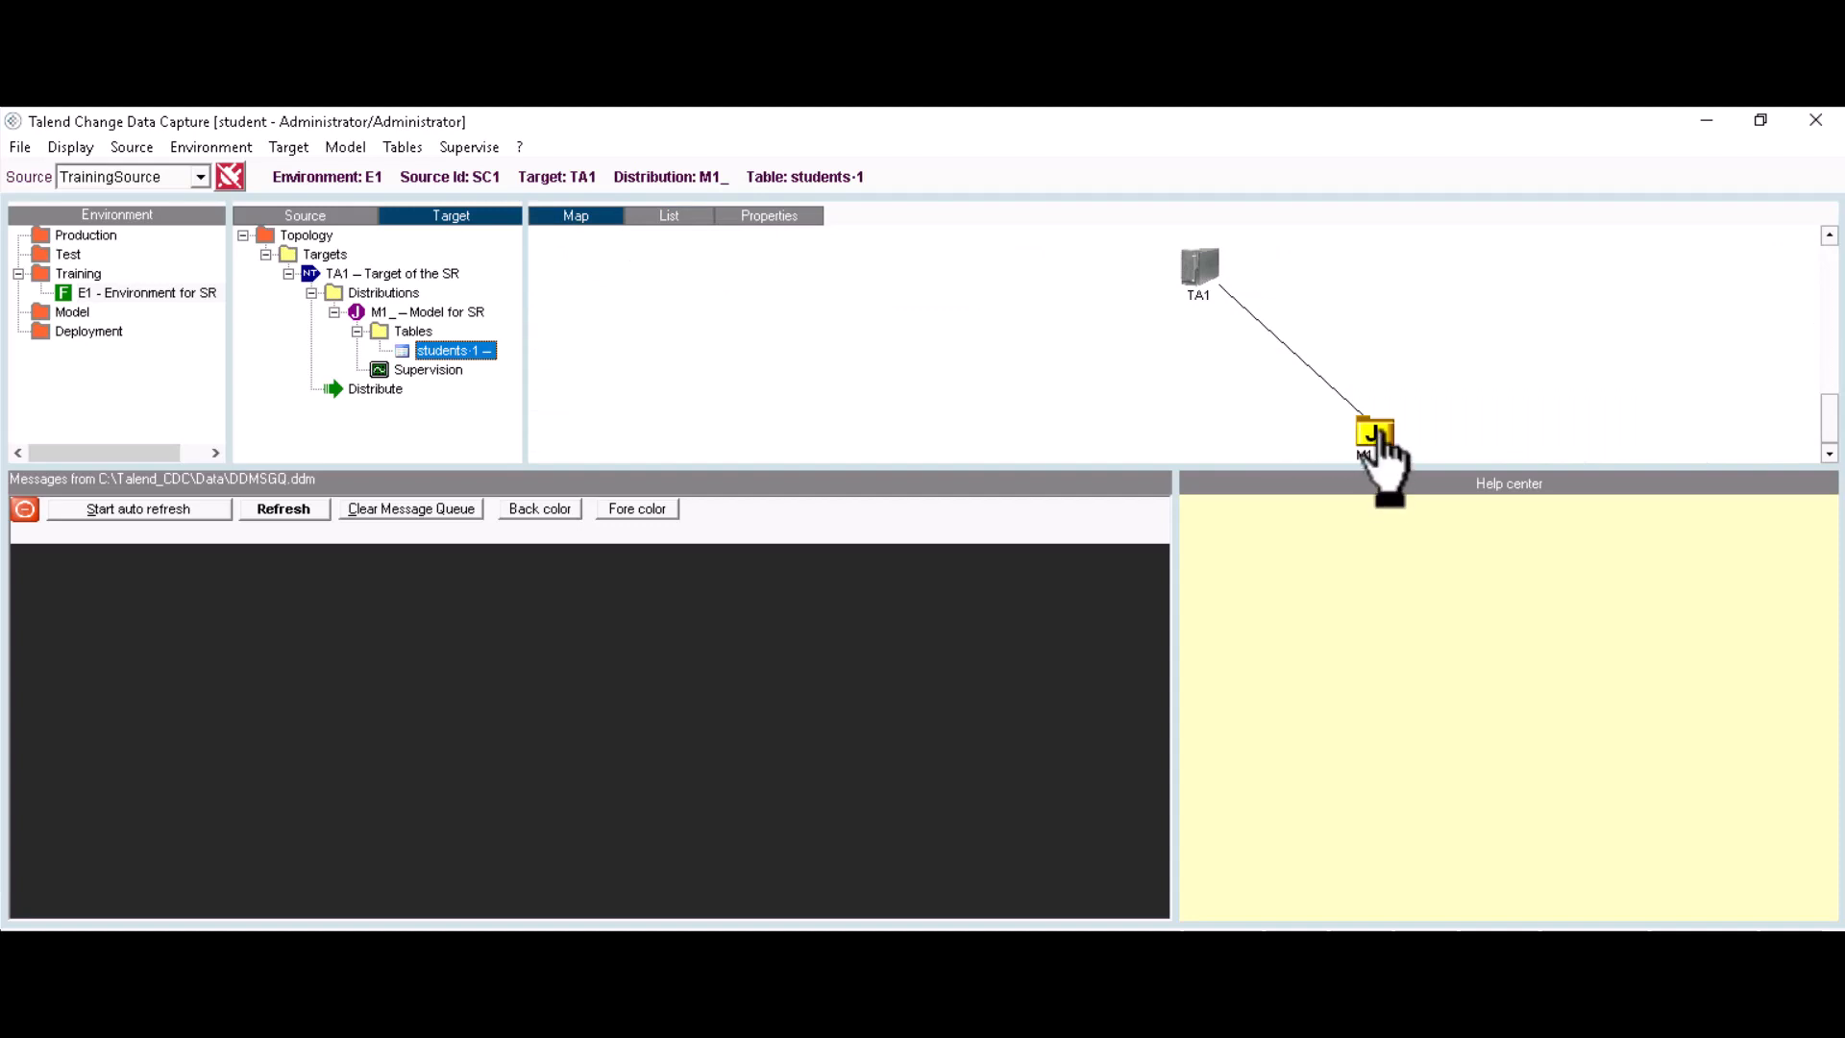
right_click(1376, 440)
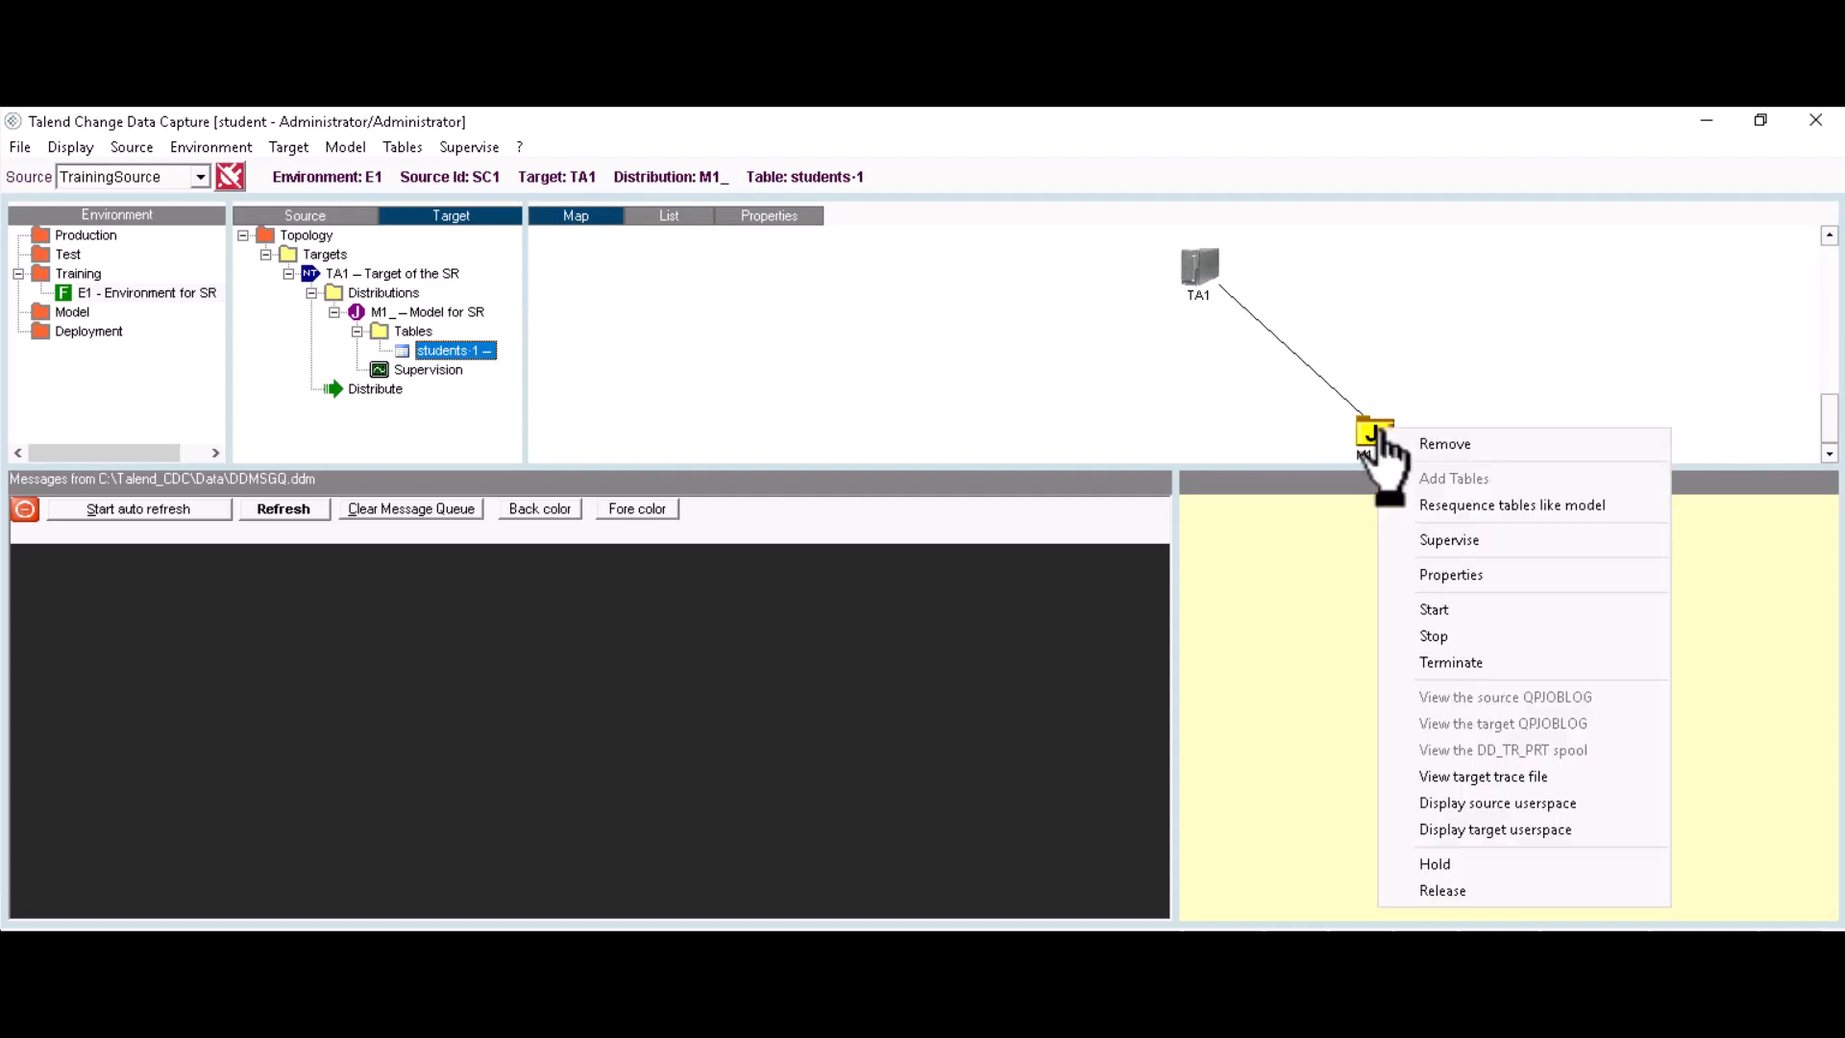
click(1461, 575)
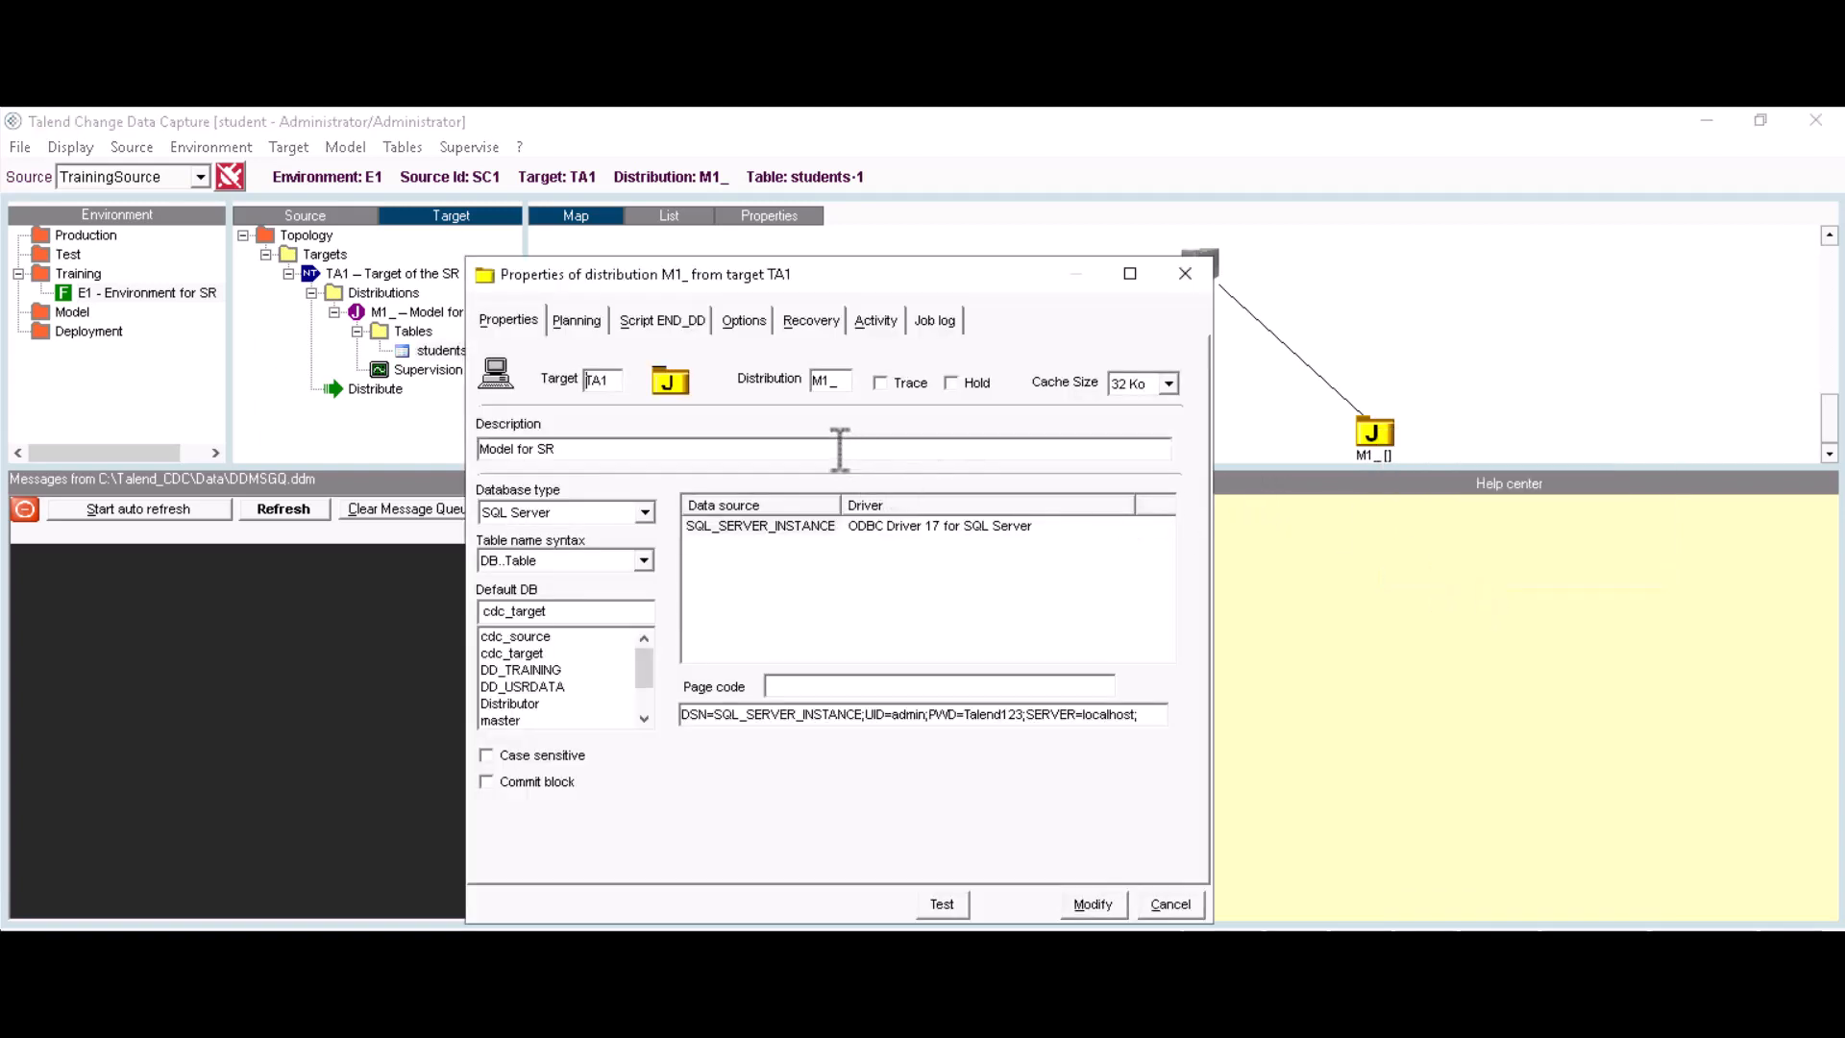
Step: Set M1_'s recovery type to Load, confirm reloading all tables, and start the distribution
click(801, 321)
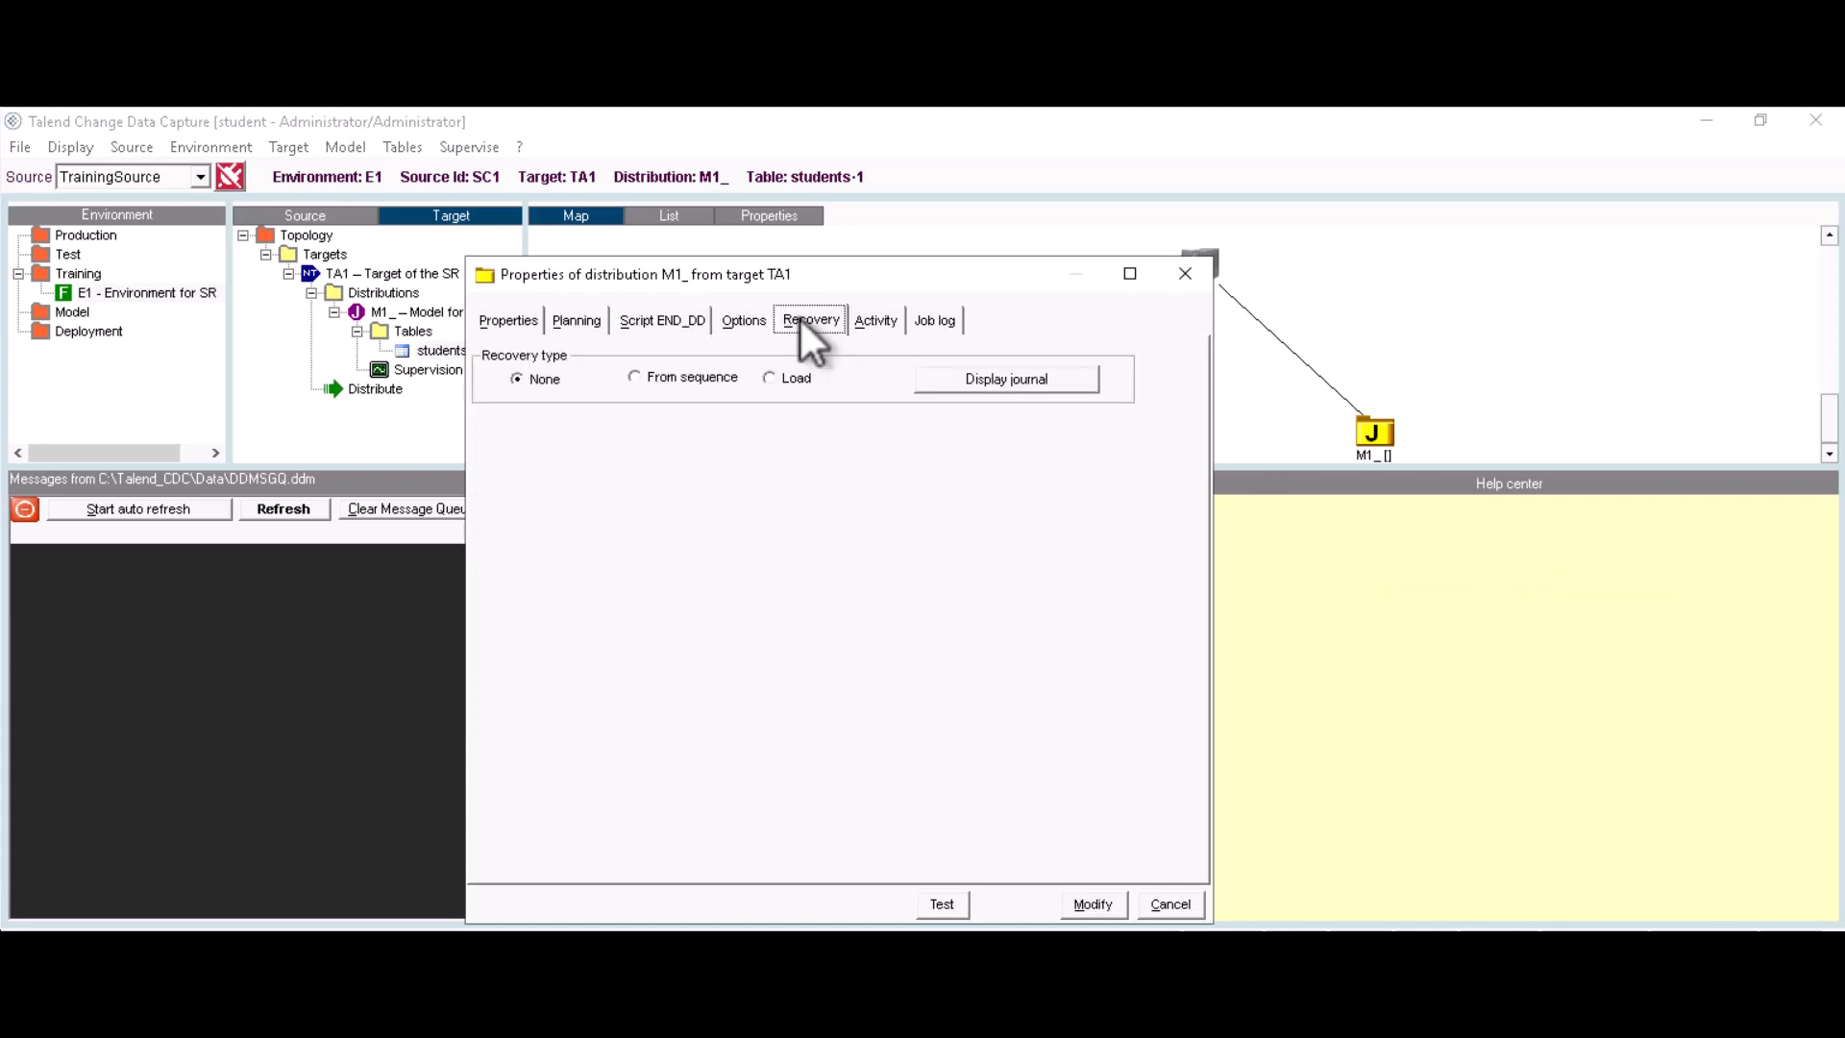
click(771, 378)
click(875, 320)
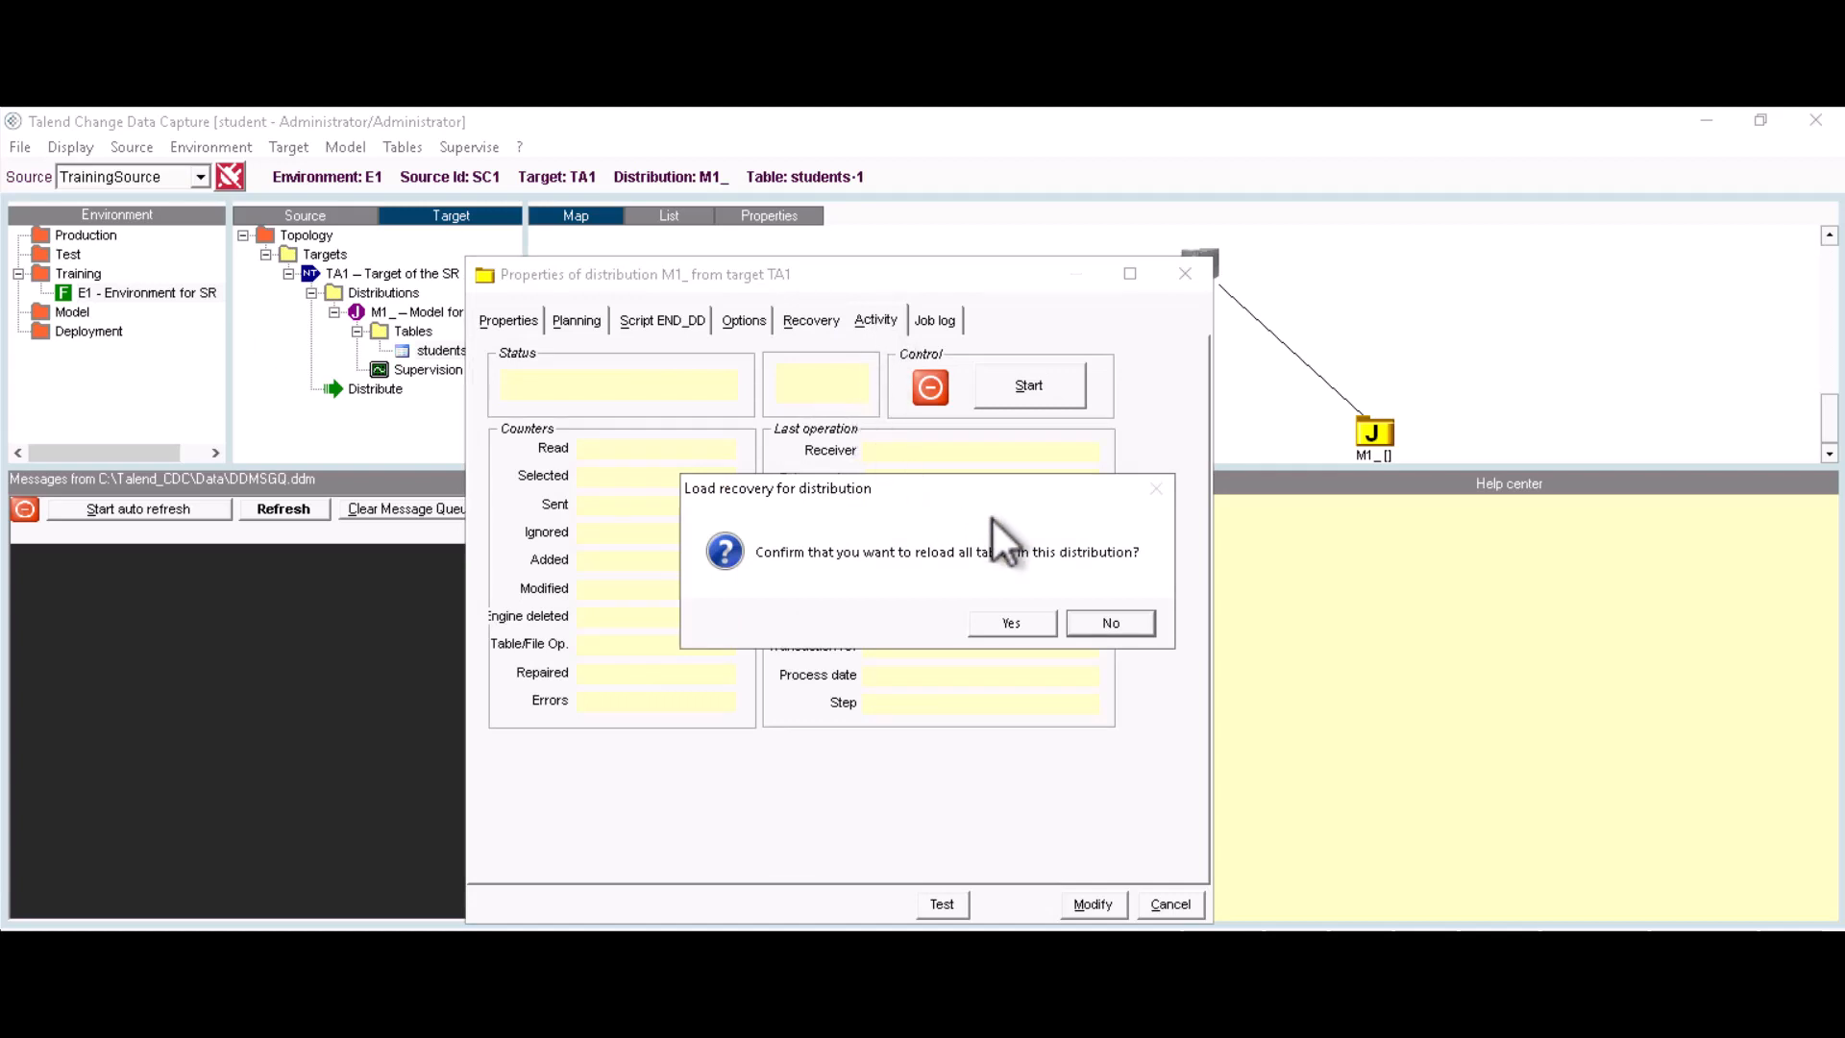
click(1003, 620)
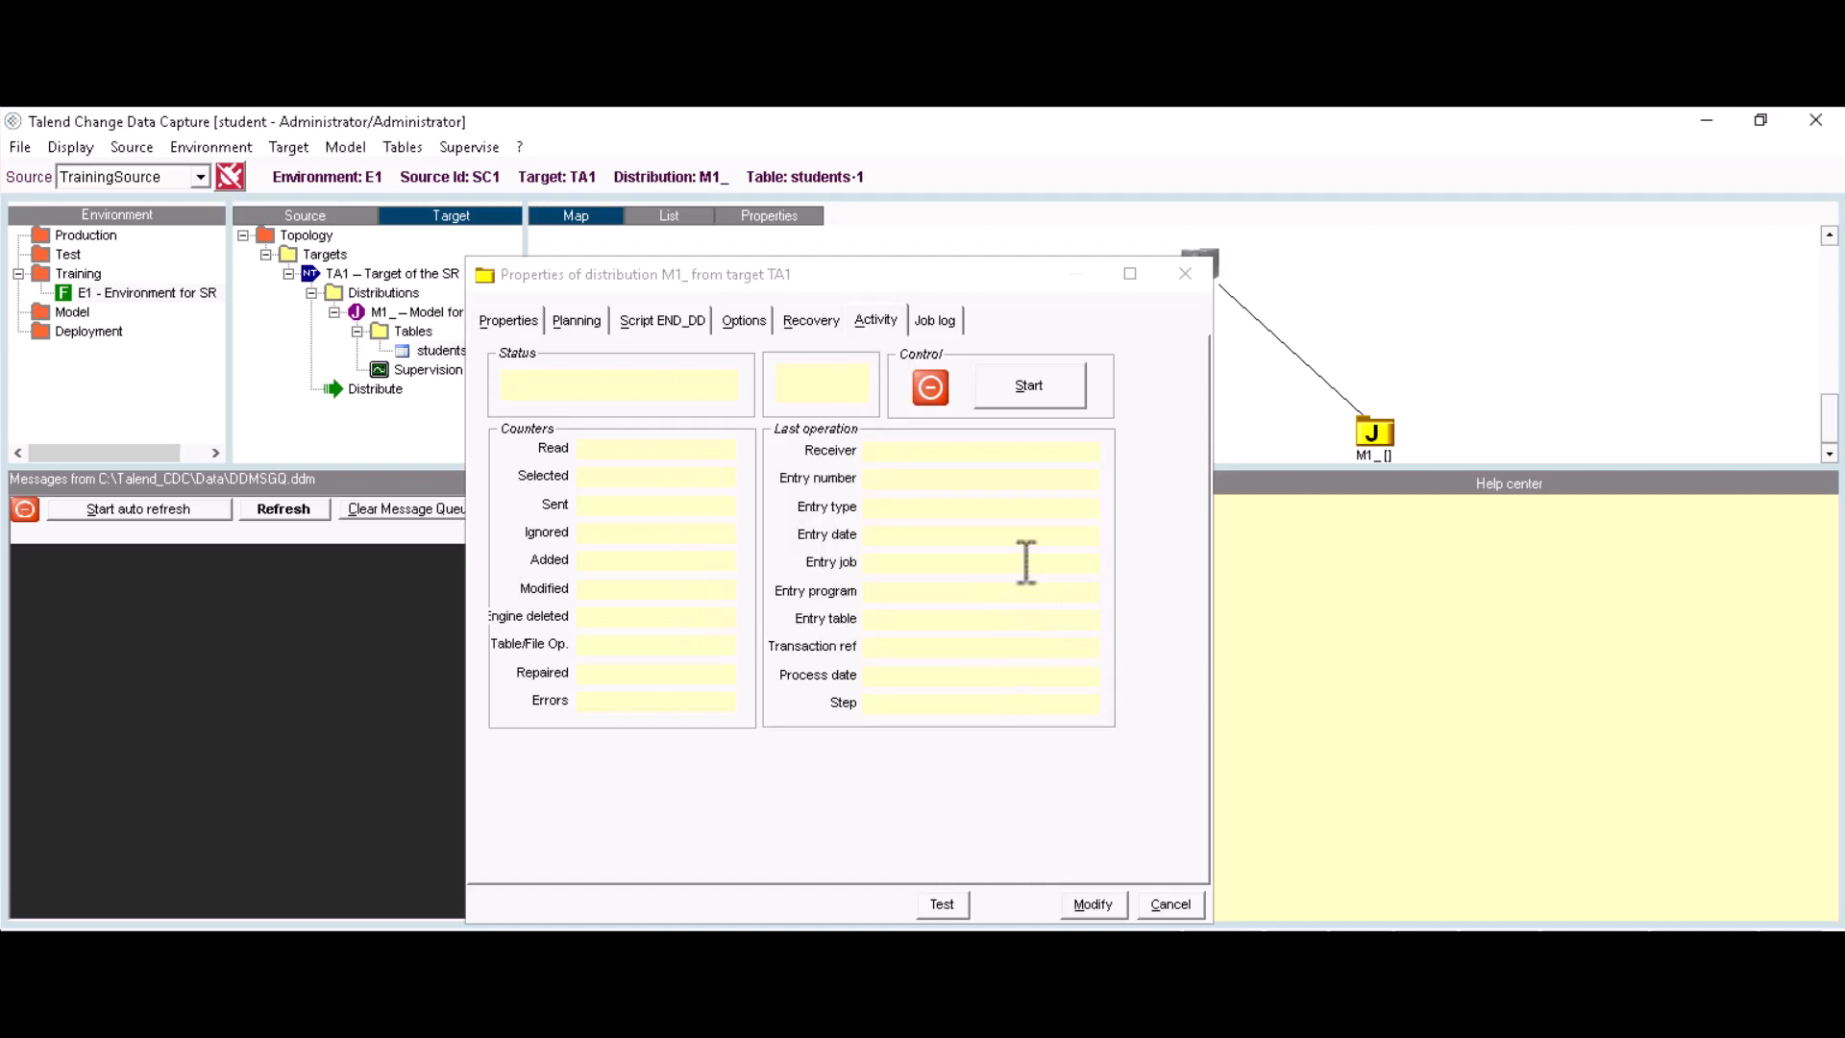
click(1021, 389)
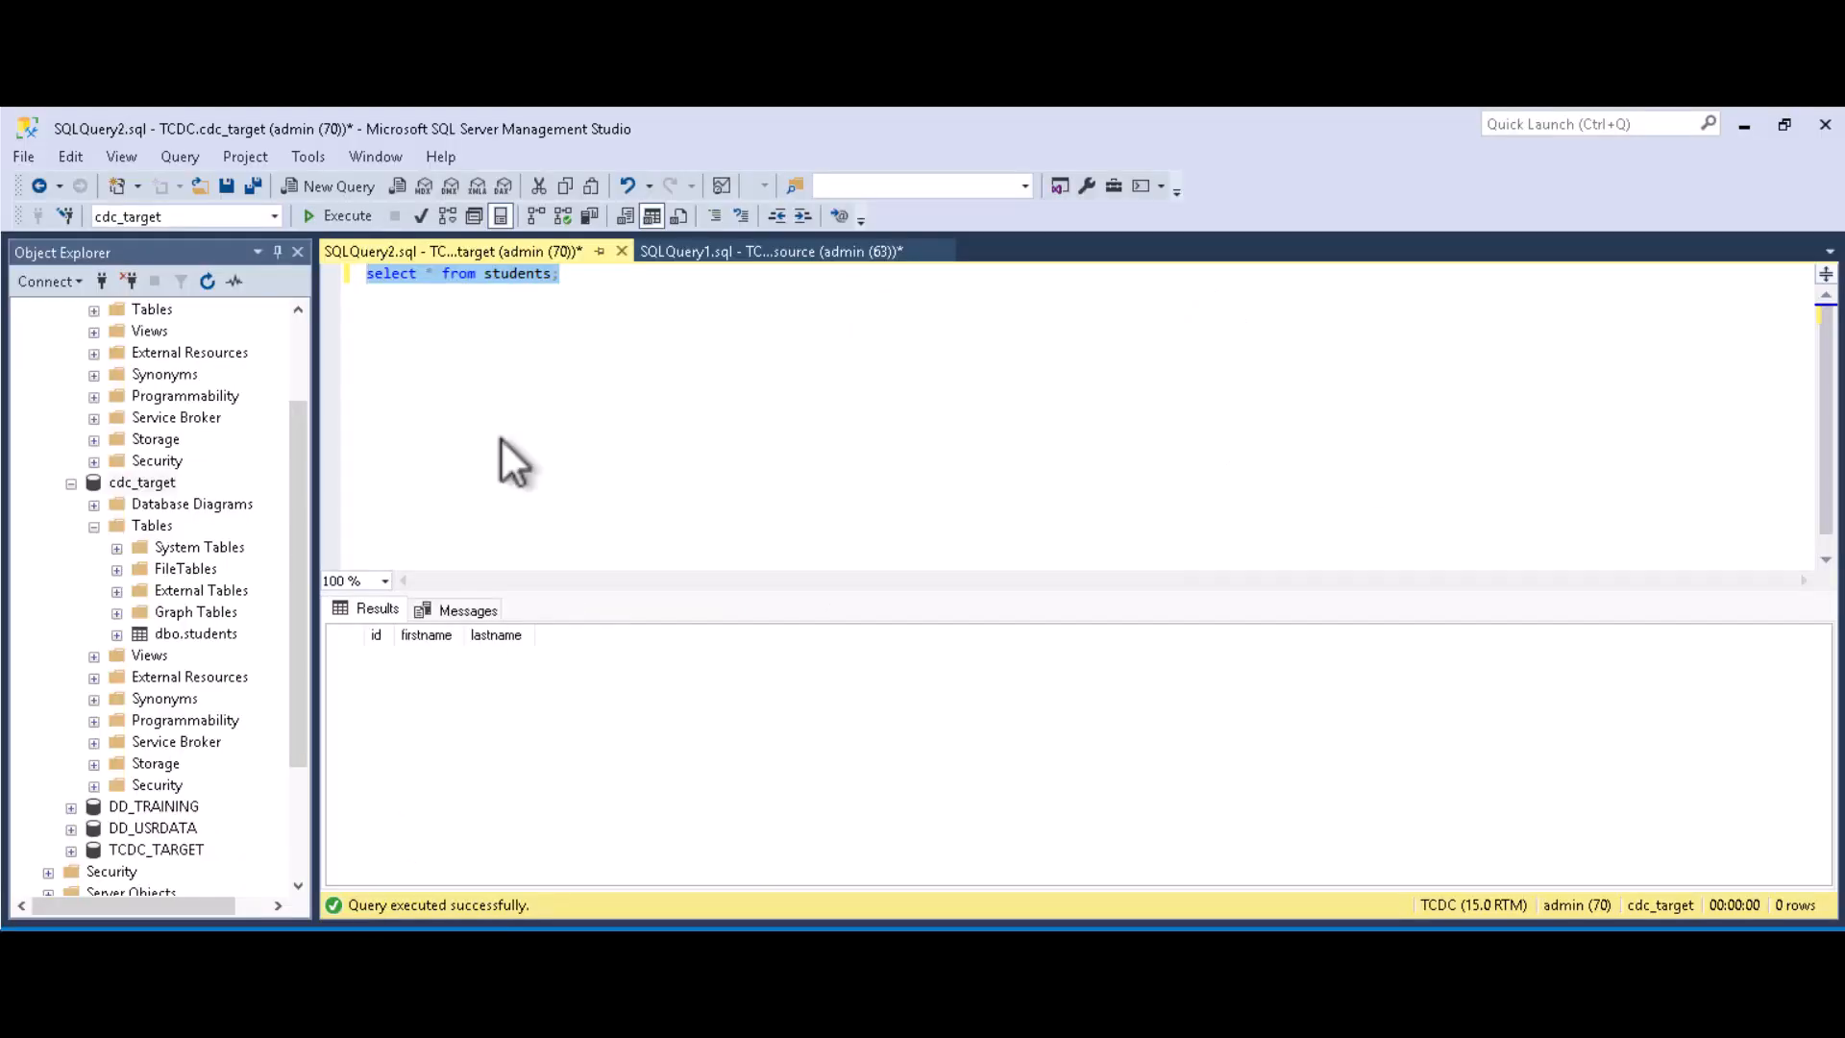
Step: Rerun the cdc_target students query, which now returns four loaded rows
click(525, 320)
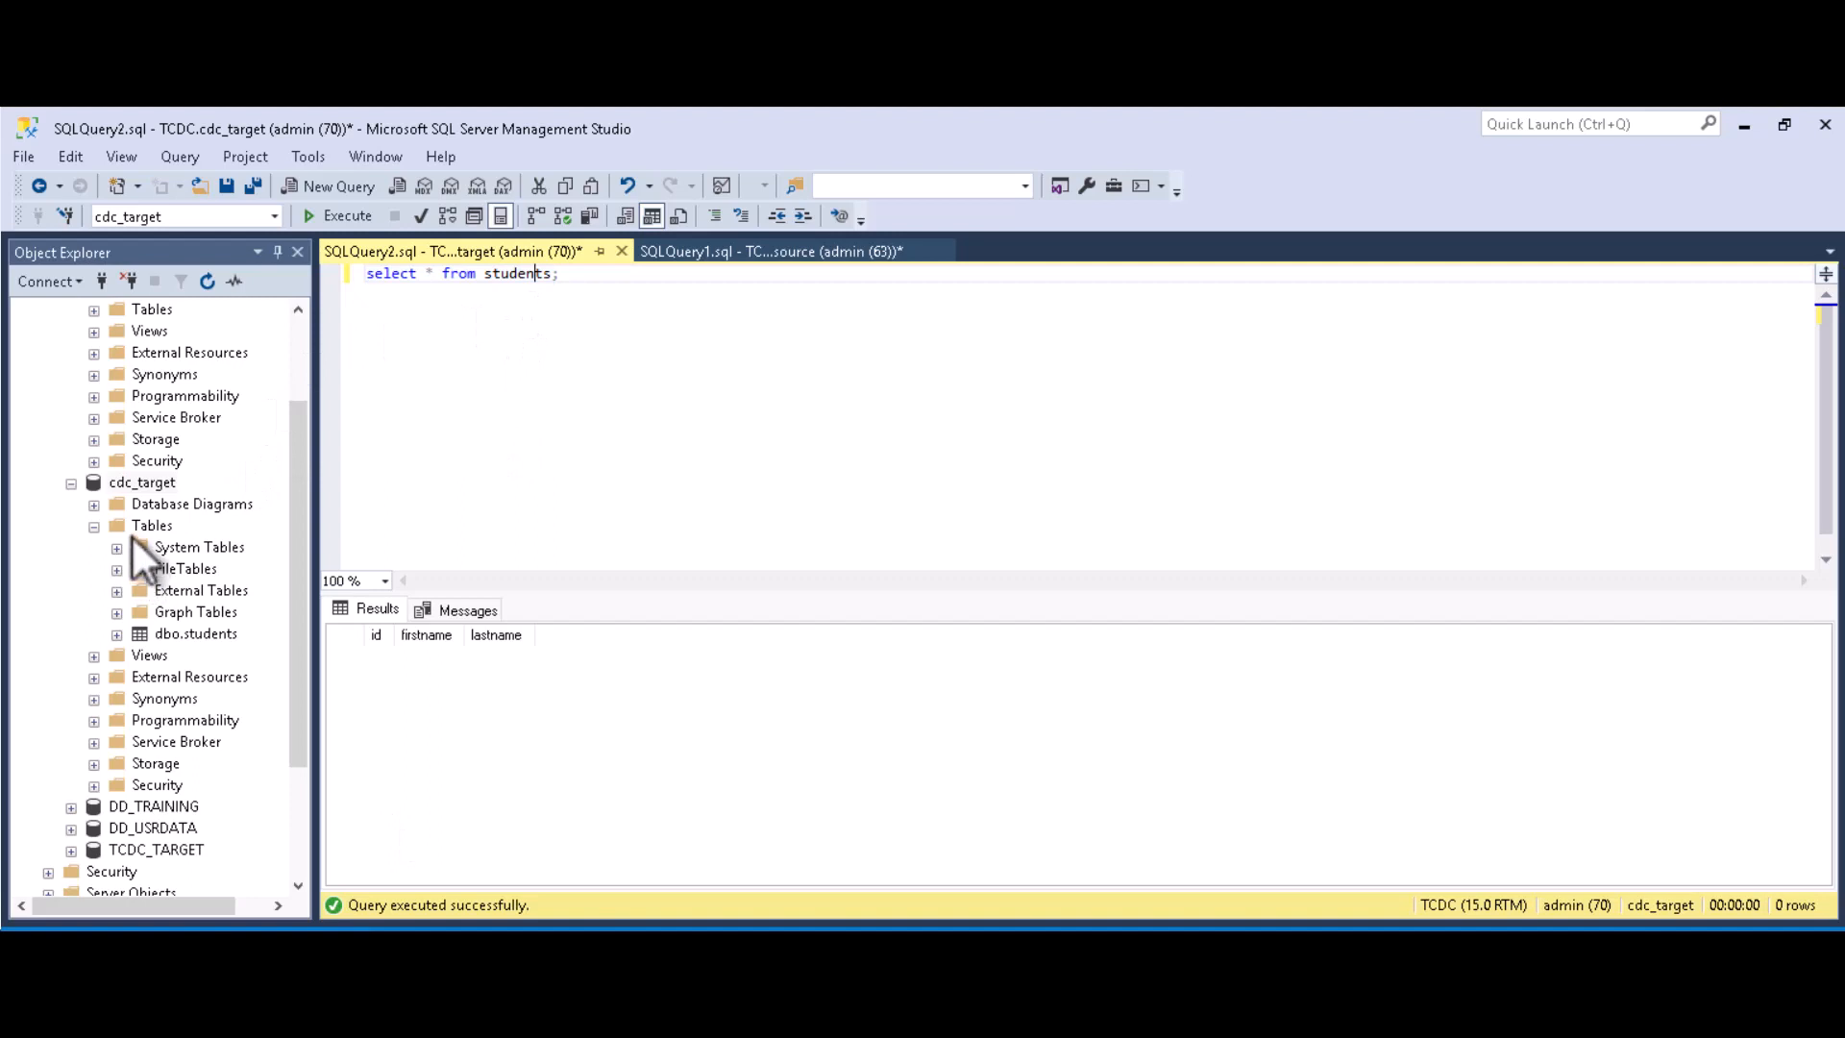
click(565, 275)
drag(568, 278, 366, 277)
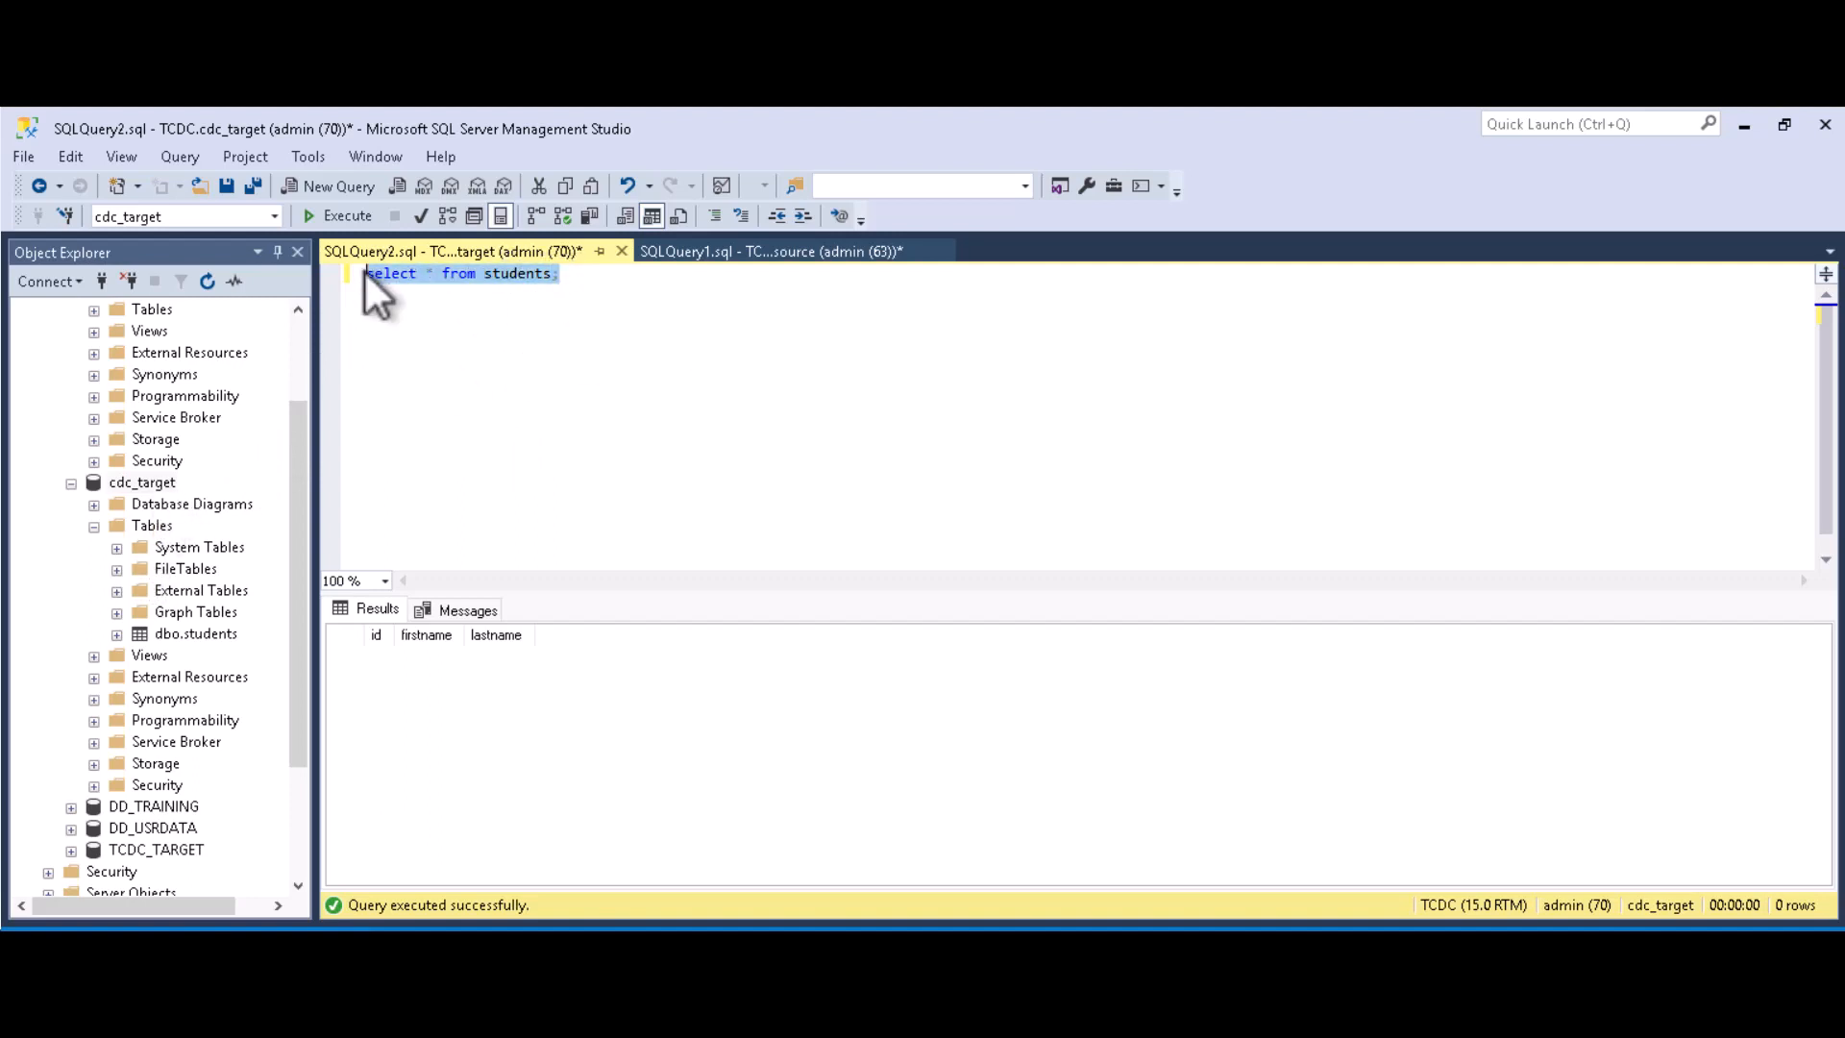
click(352, 216)
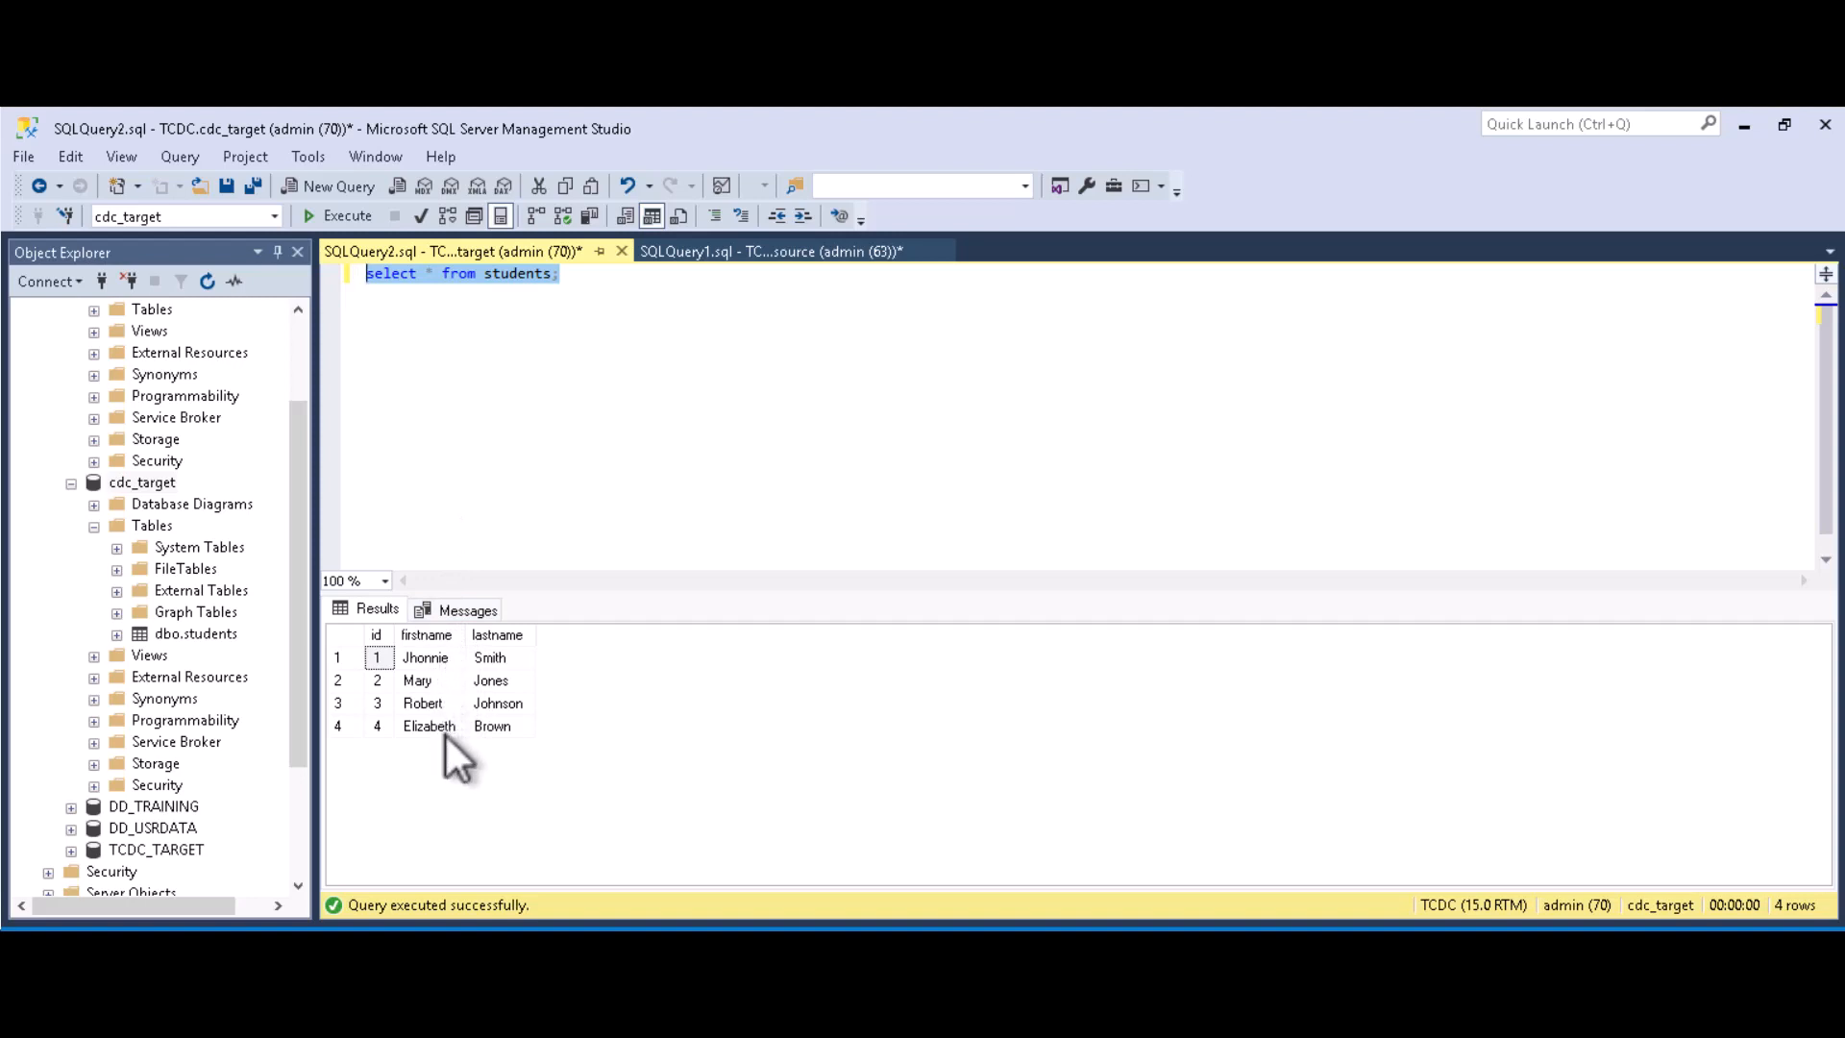
click(520, 491)
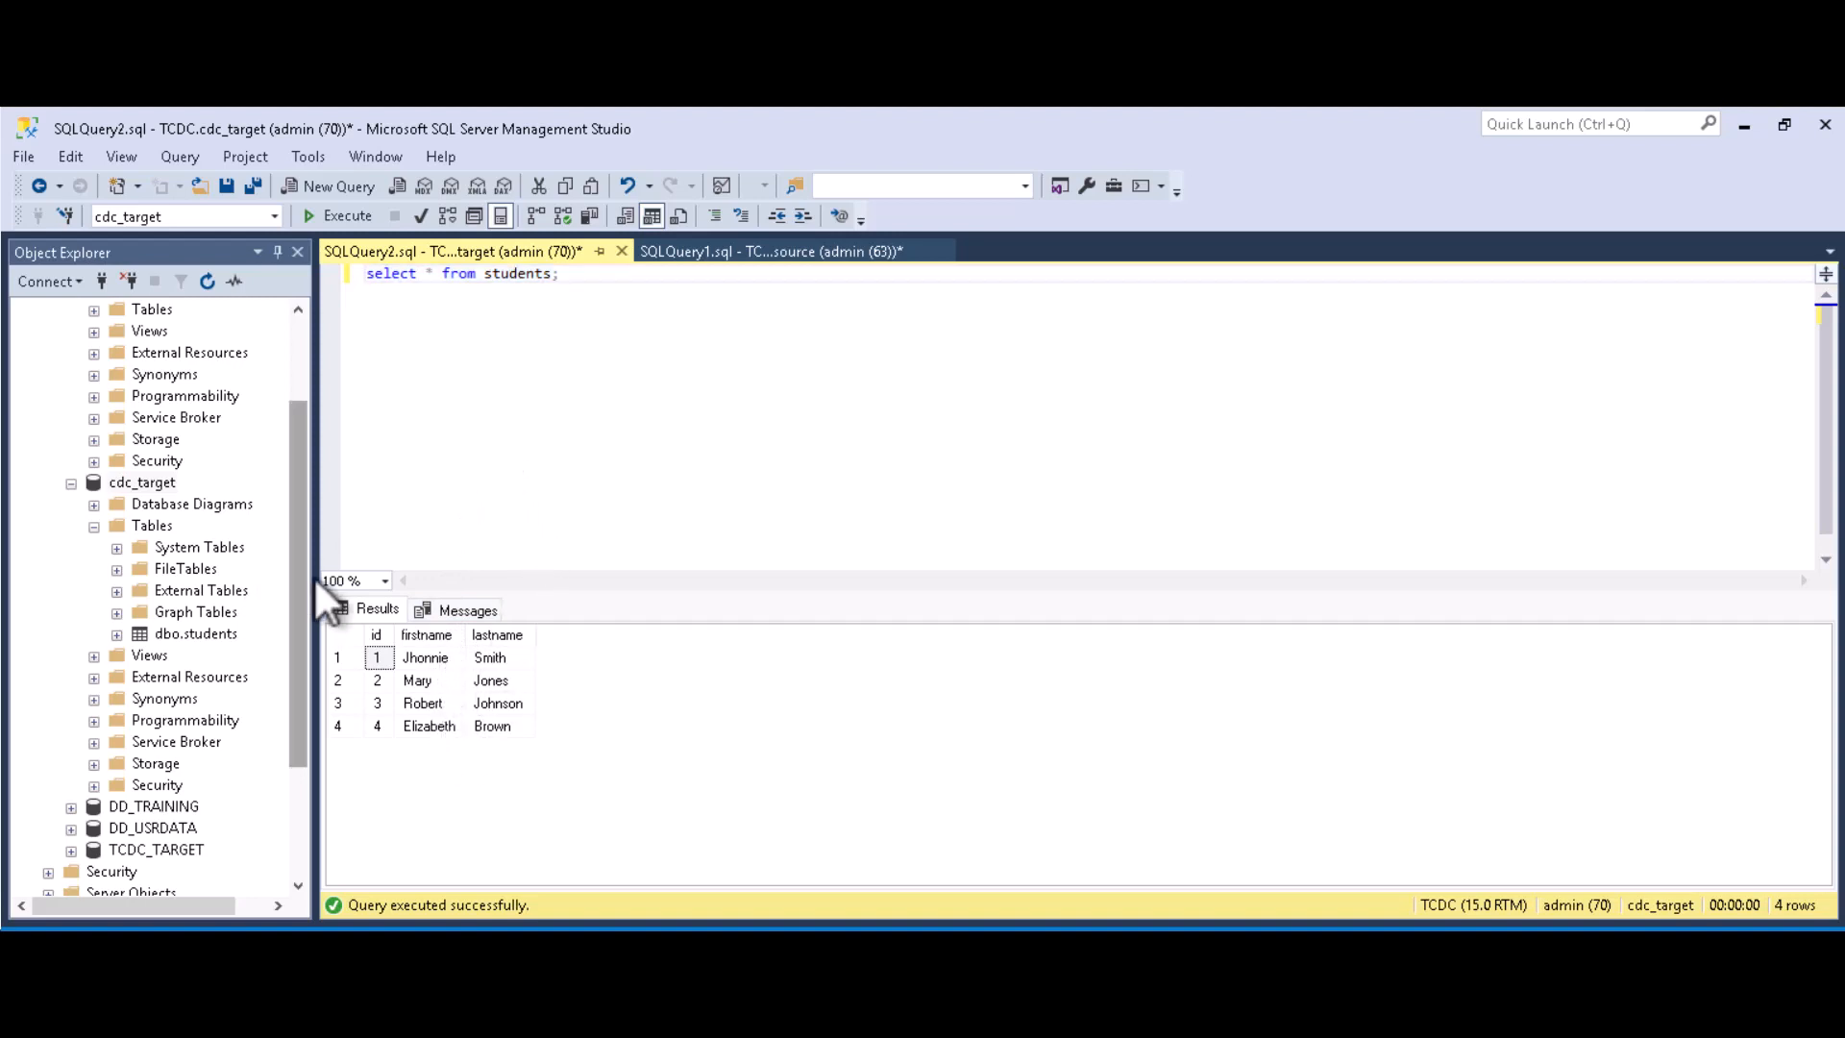
Step: Expand cdc_source's Tables, select dbo.students, and bring up the cdc_source database's context menu
drag(298, 596, 310, 555)
drag(314, 482, 313, 458)
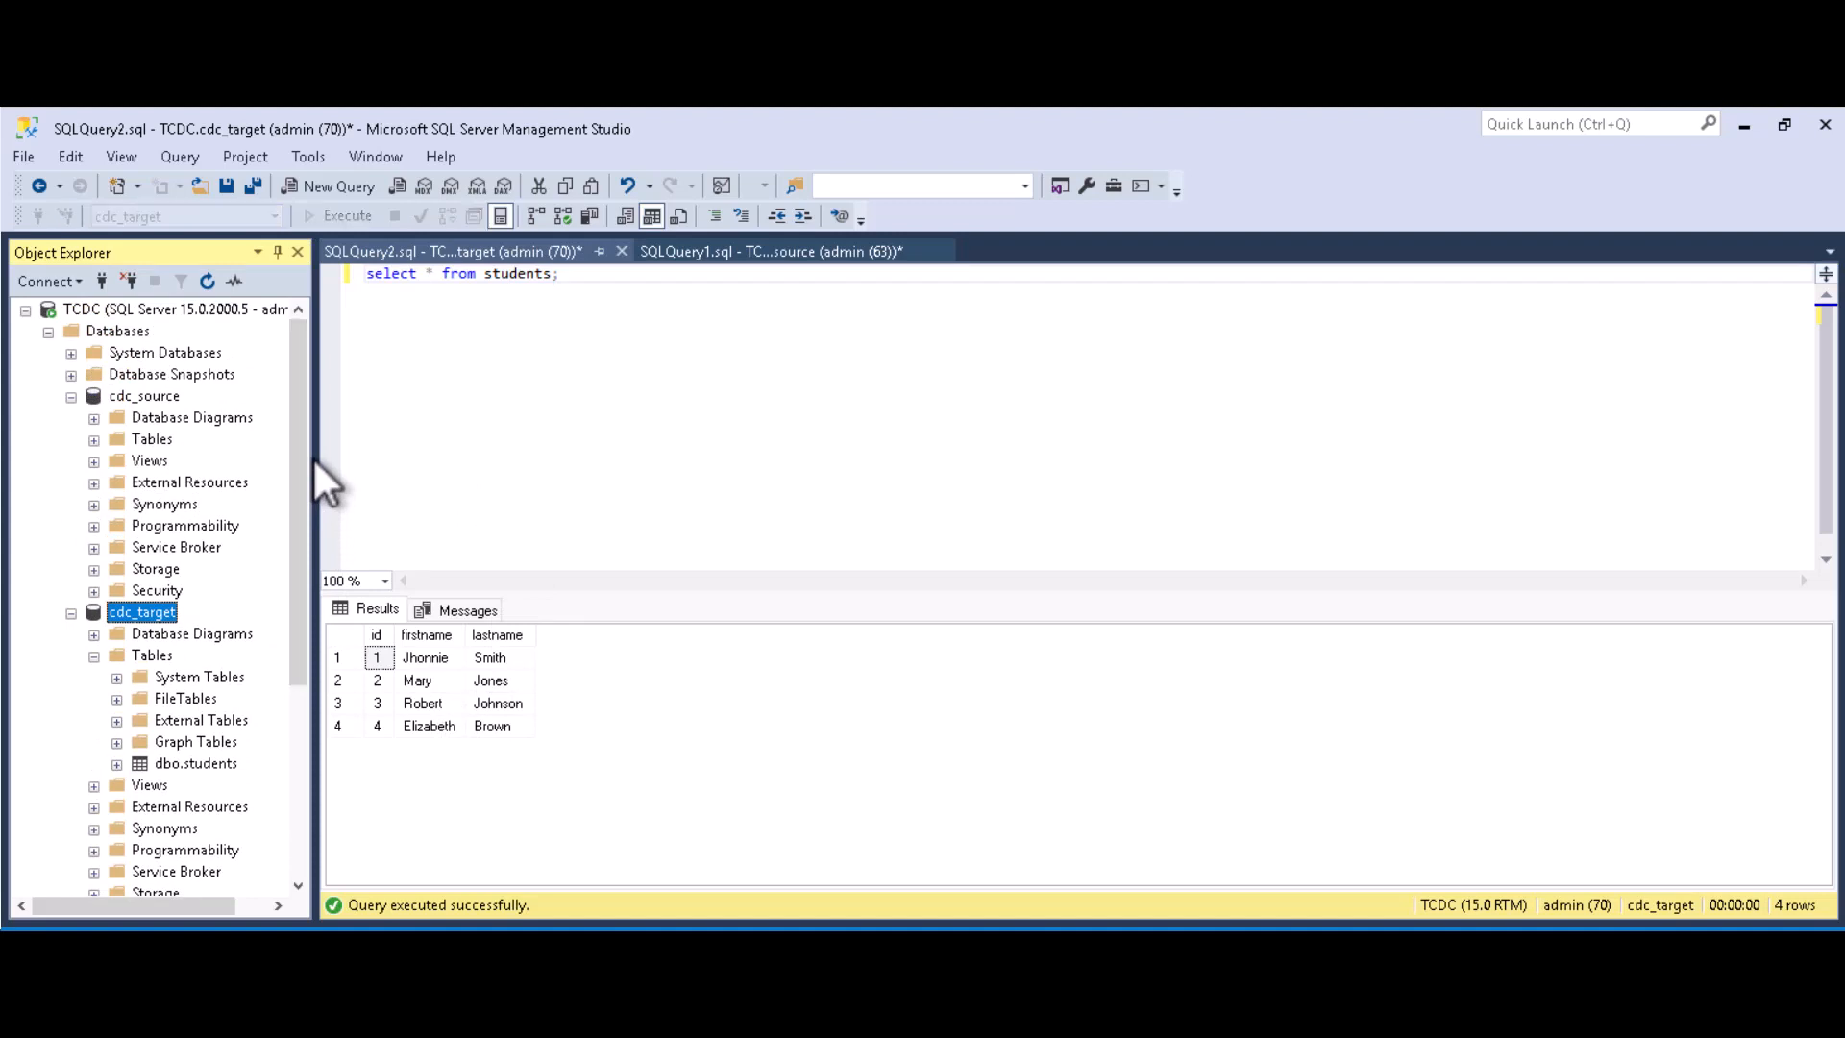
click(95, 441)
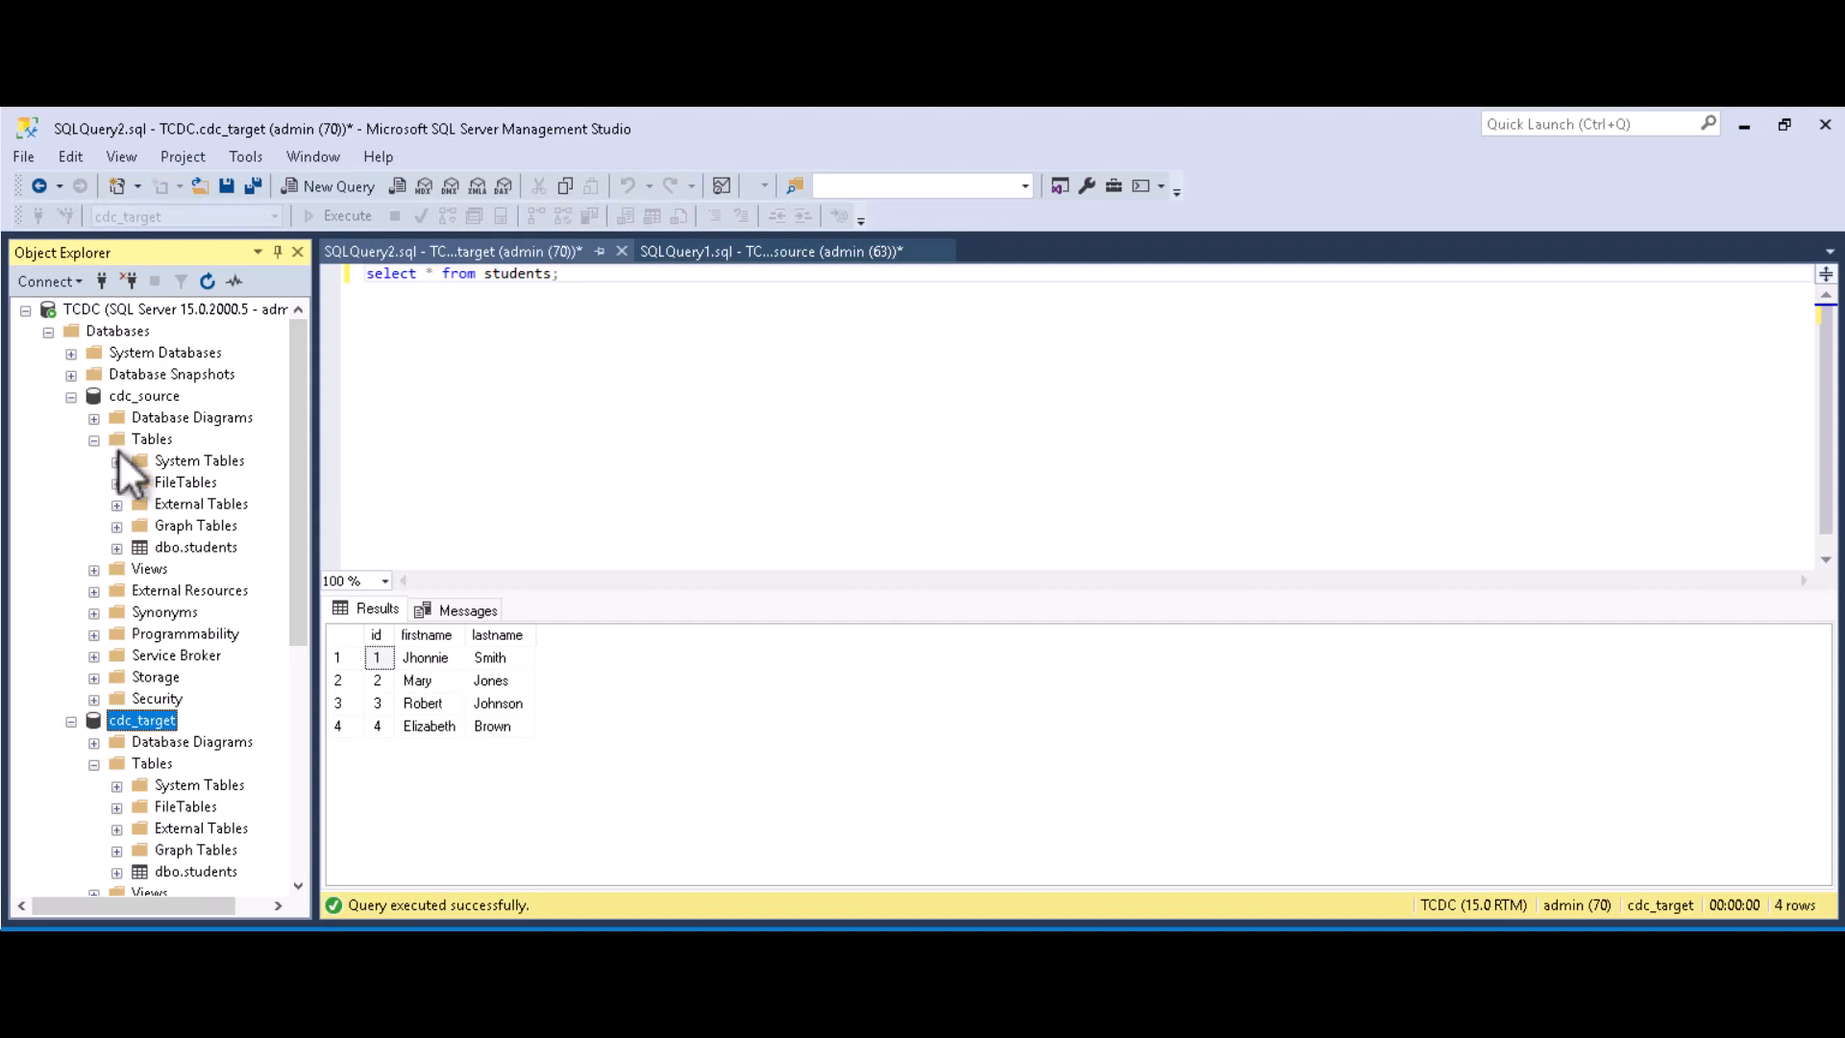
click(188, 550)
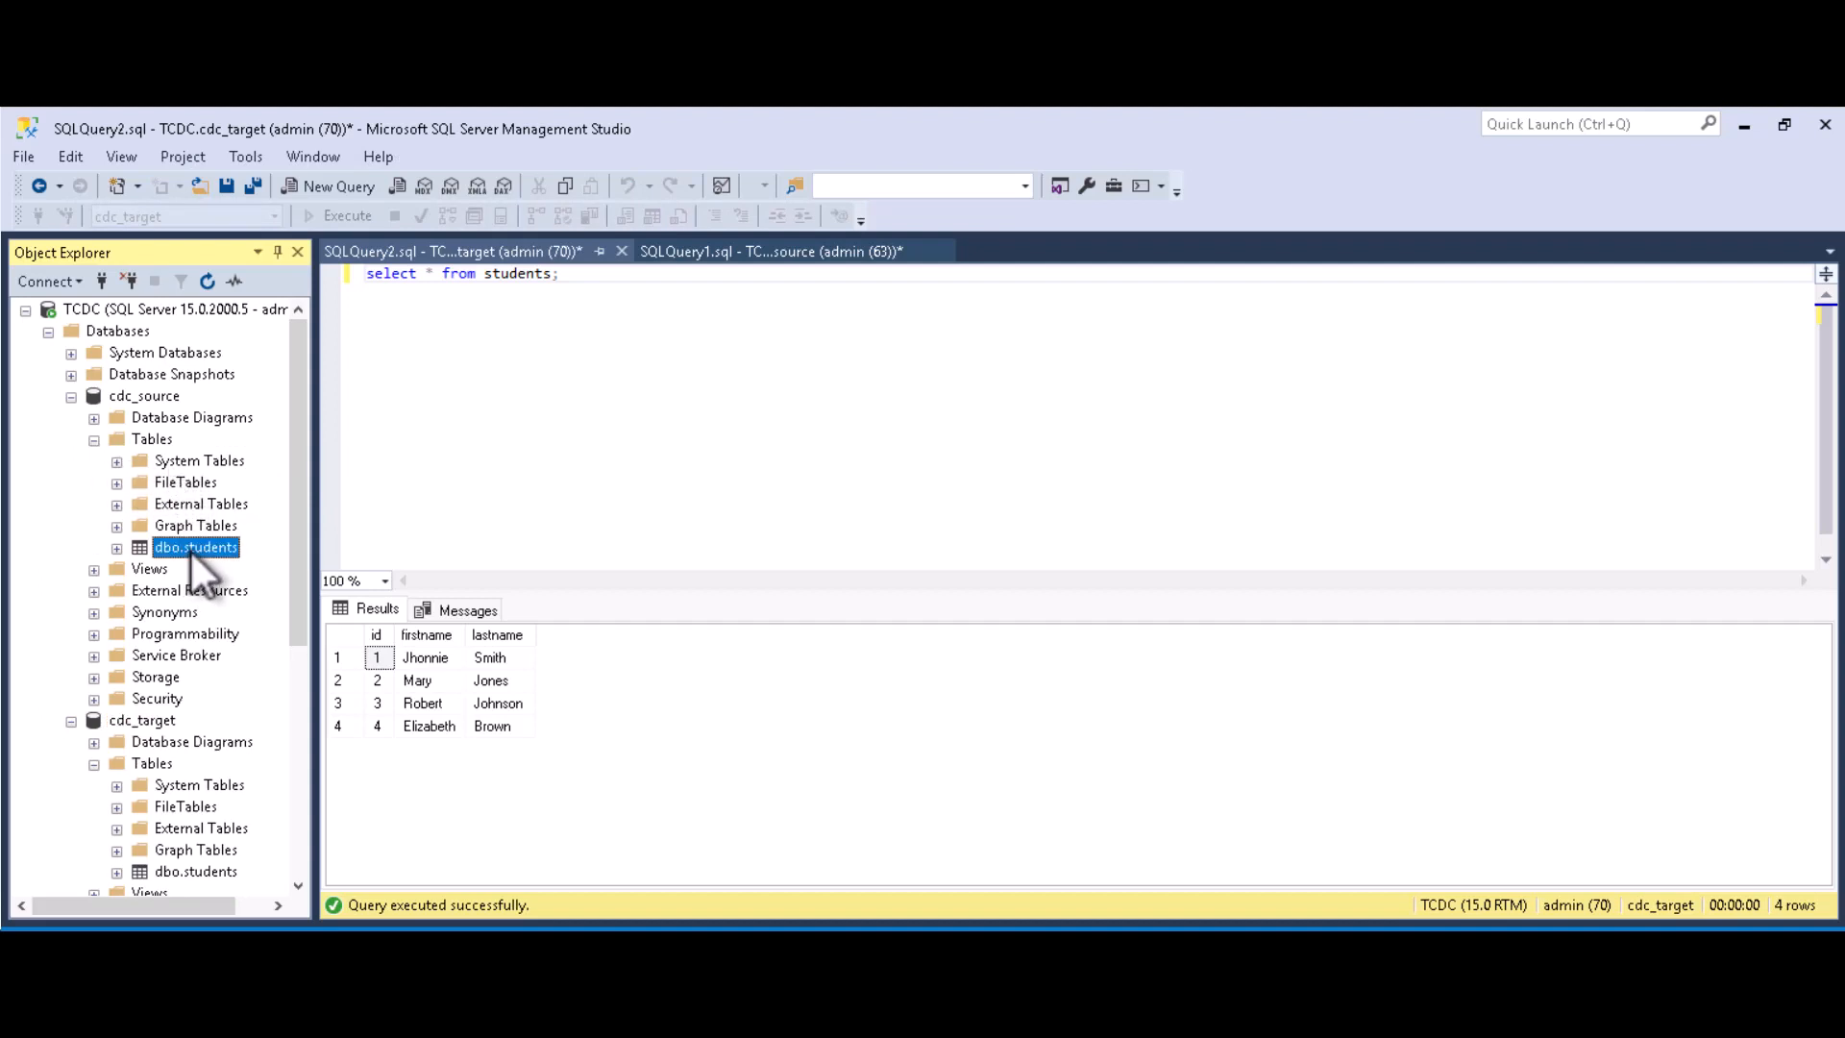
right_click(163, 396)
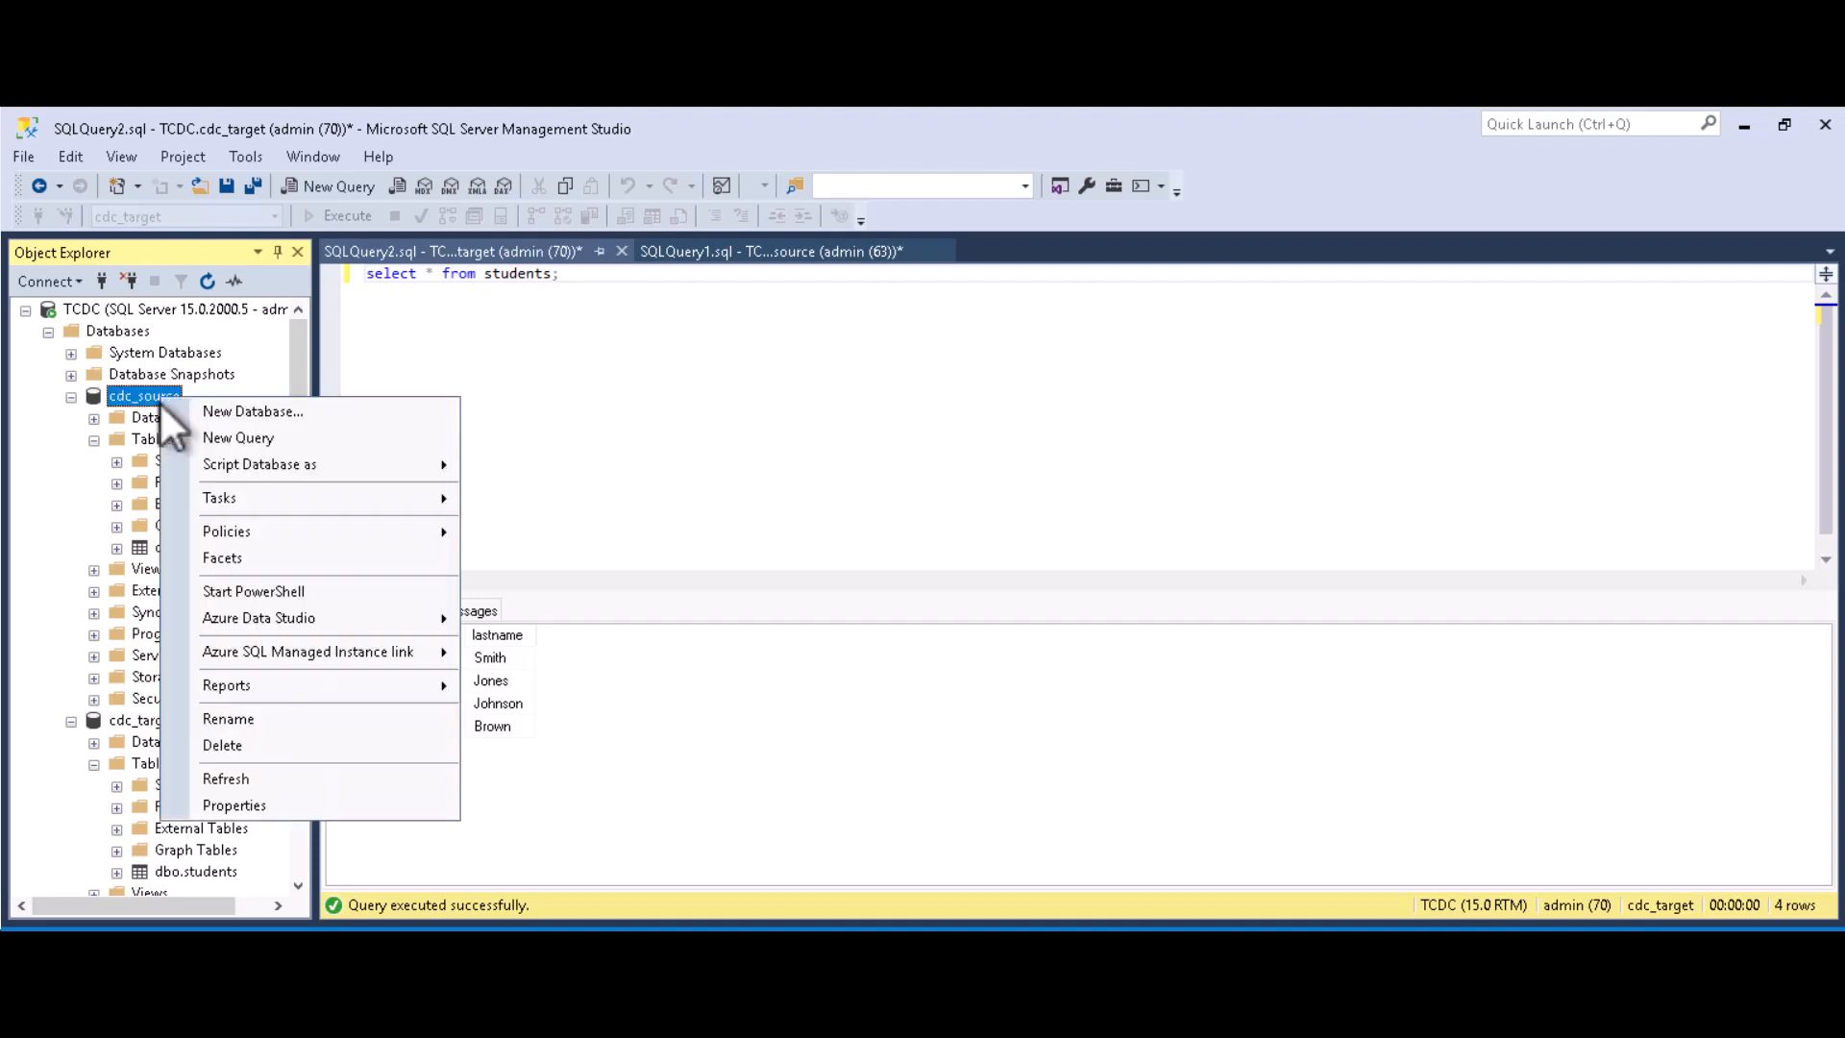
Step: Start a new cdc_source query and close SQLQuery1.sql without saving
click(248, 437)
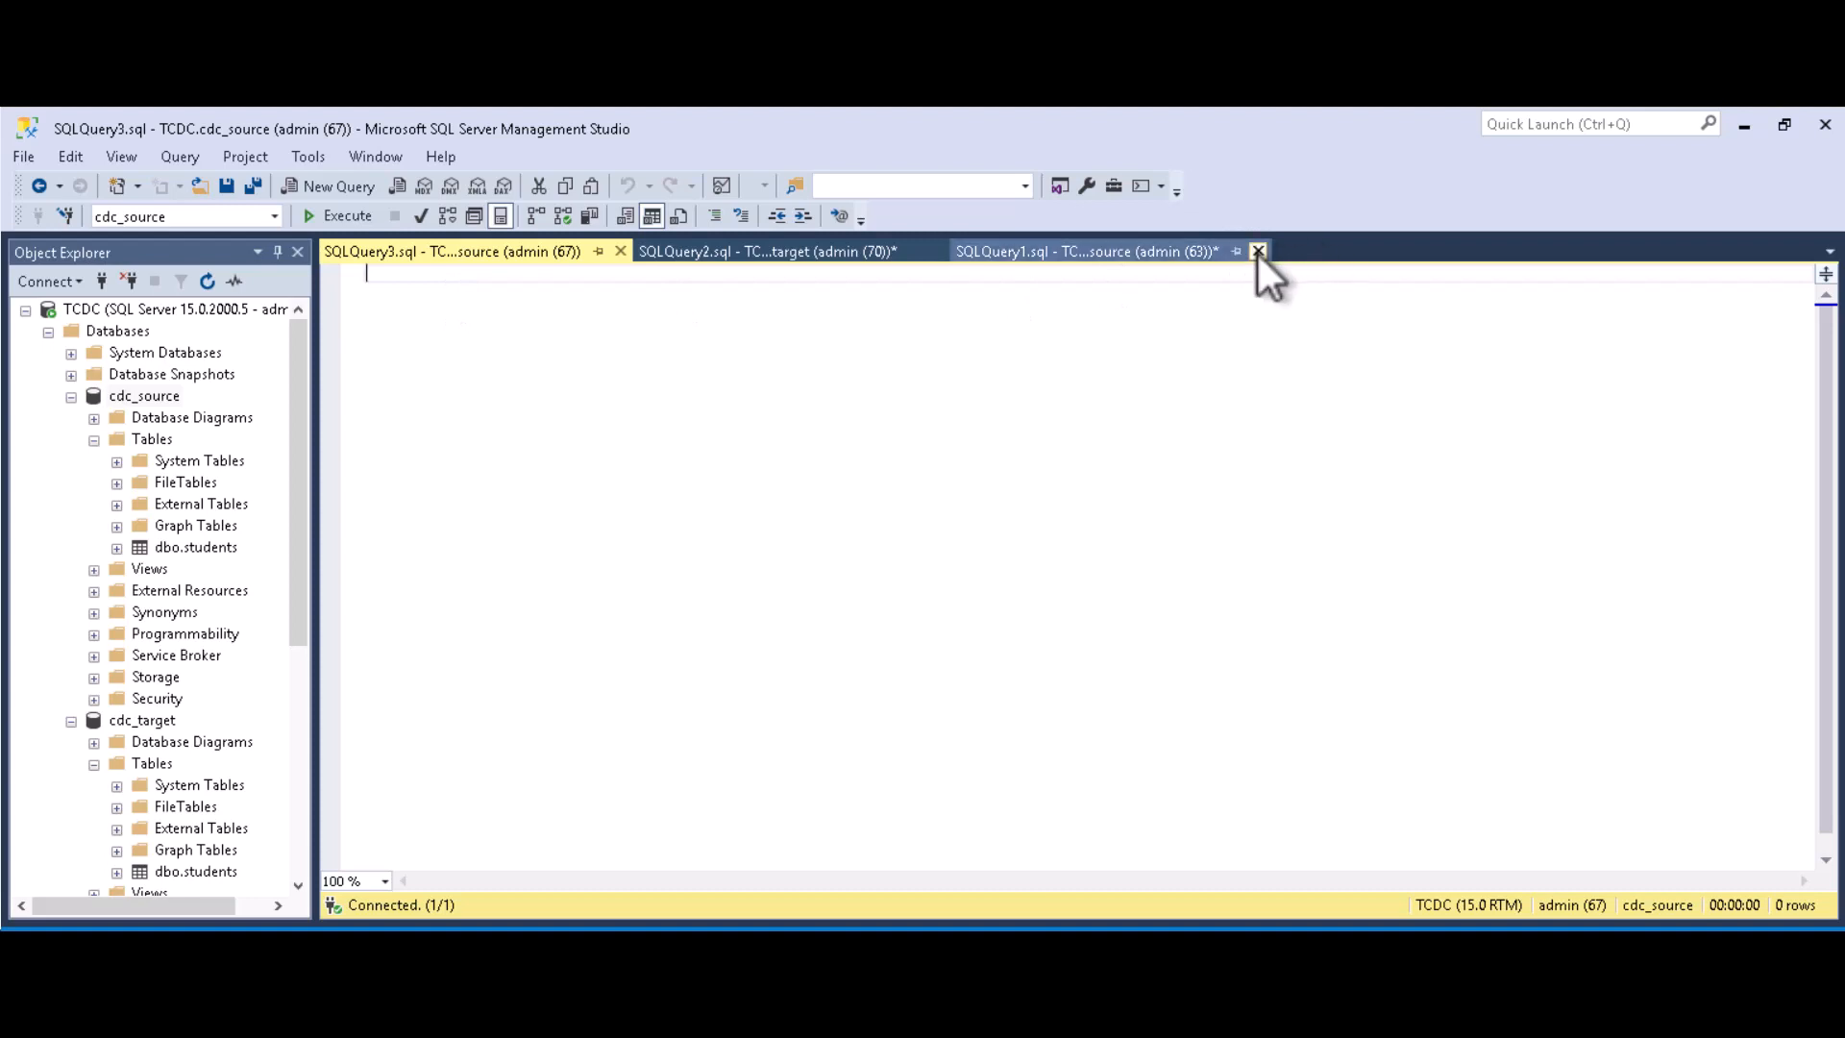
click(1260, 252)
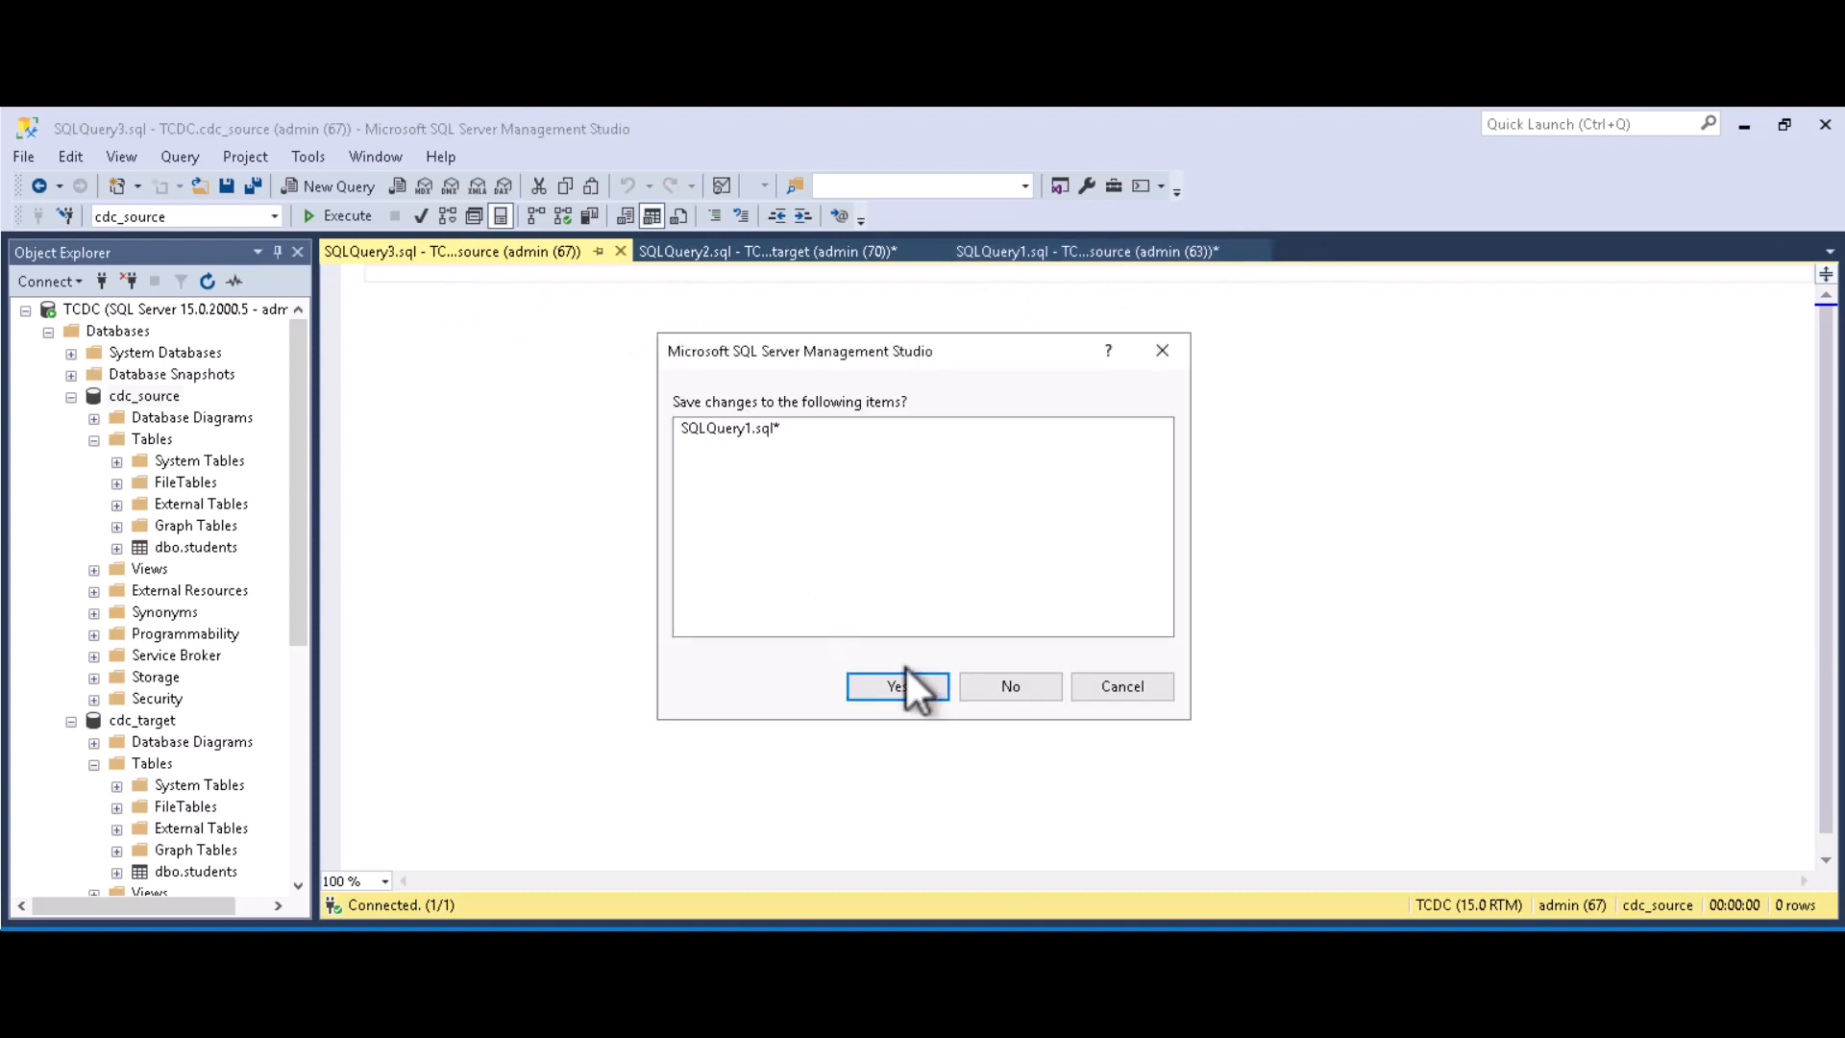
click(1010, 686)
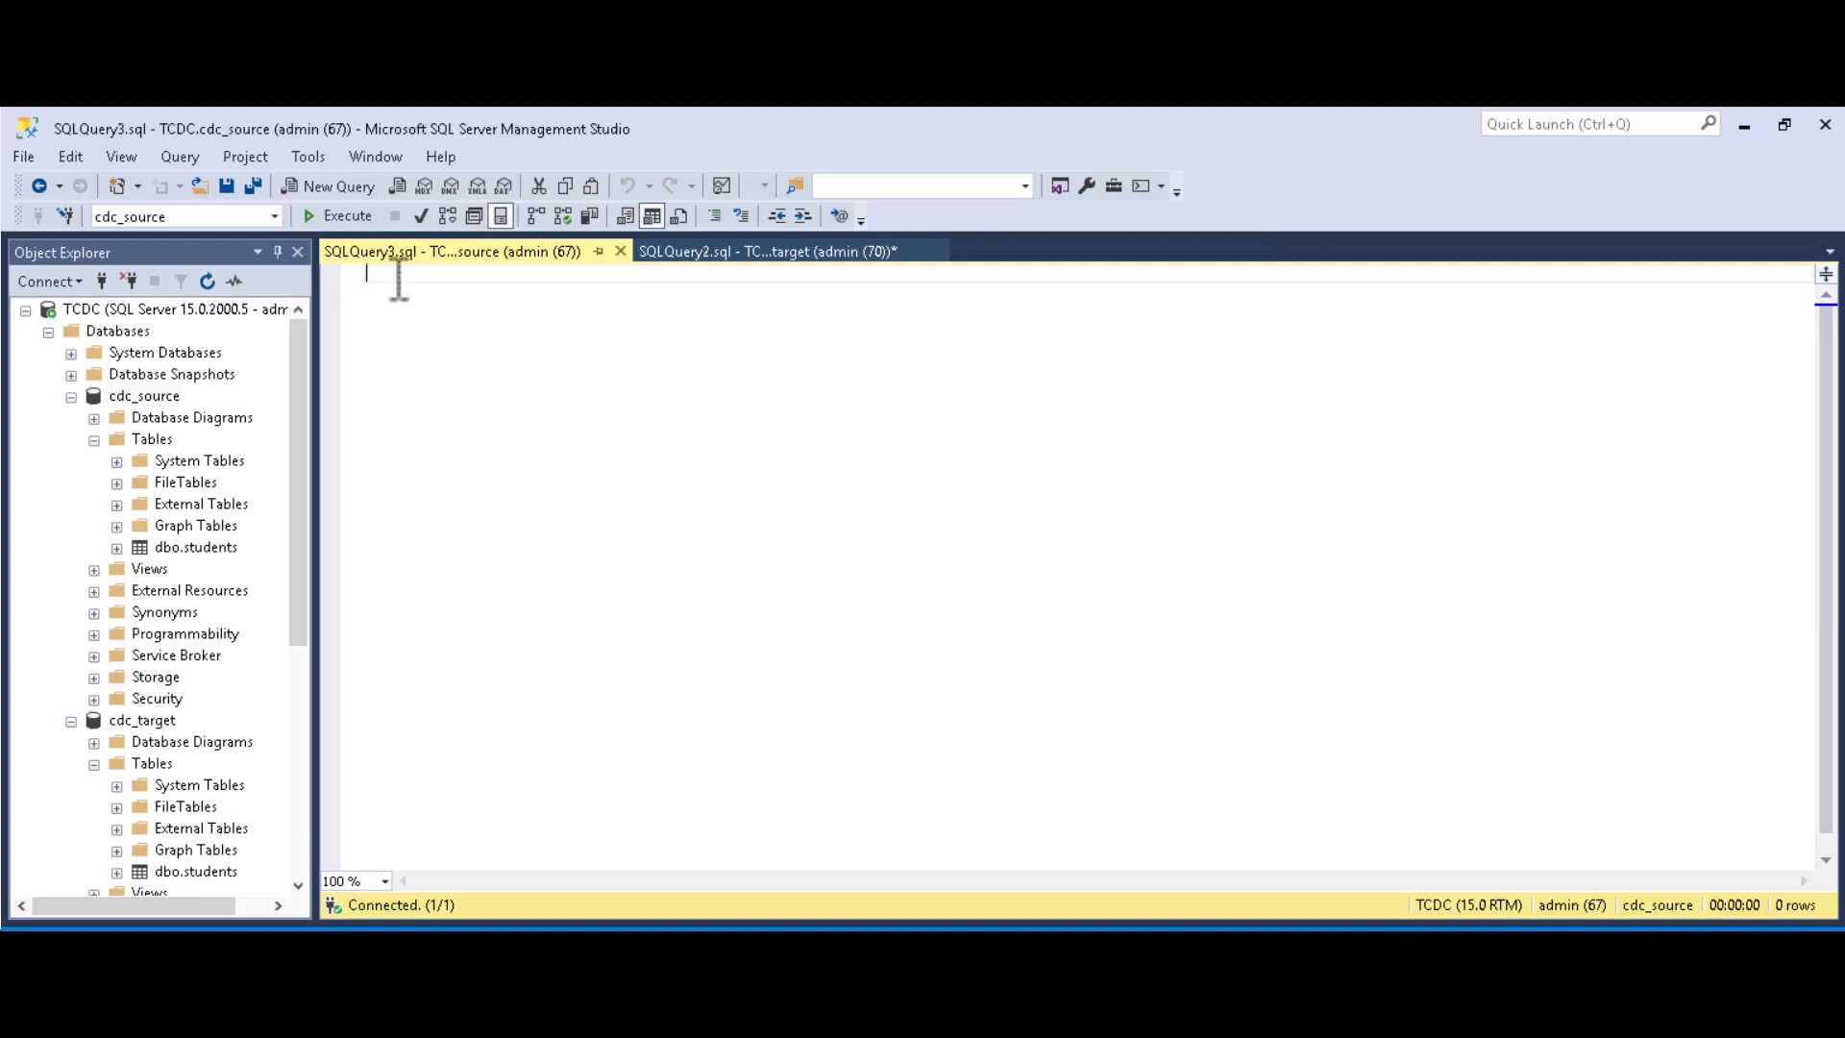
Step: Run 'select * from students;' on cdc_source, listing the four source student rows
text(select * f)
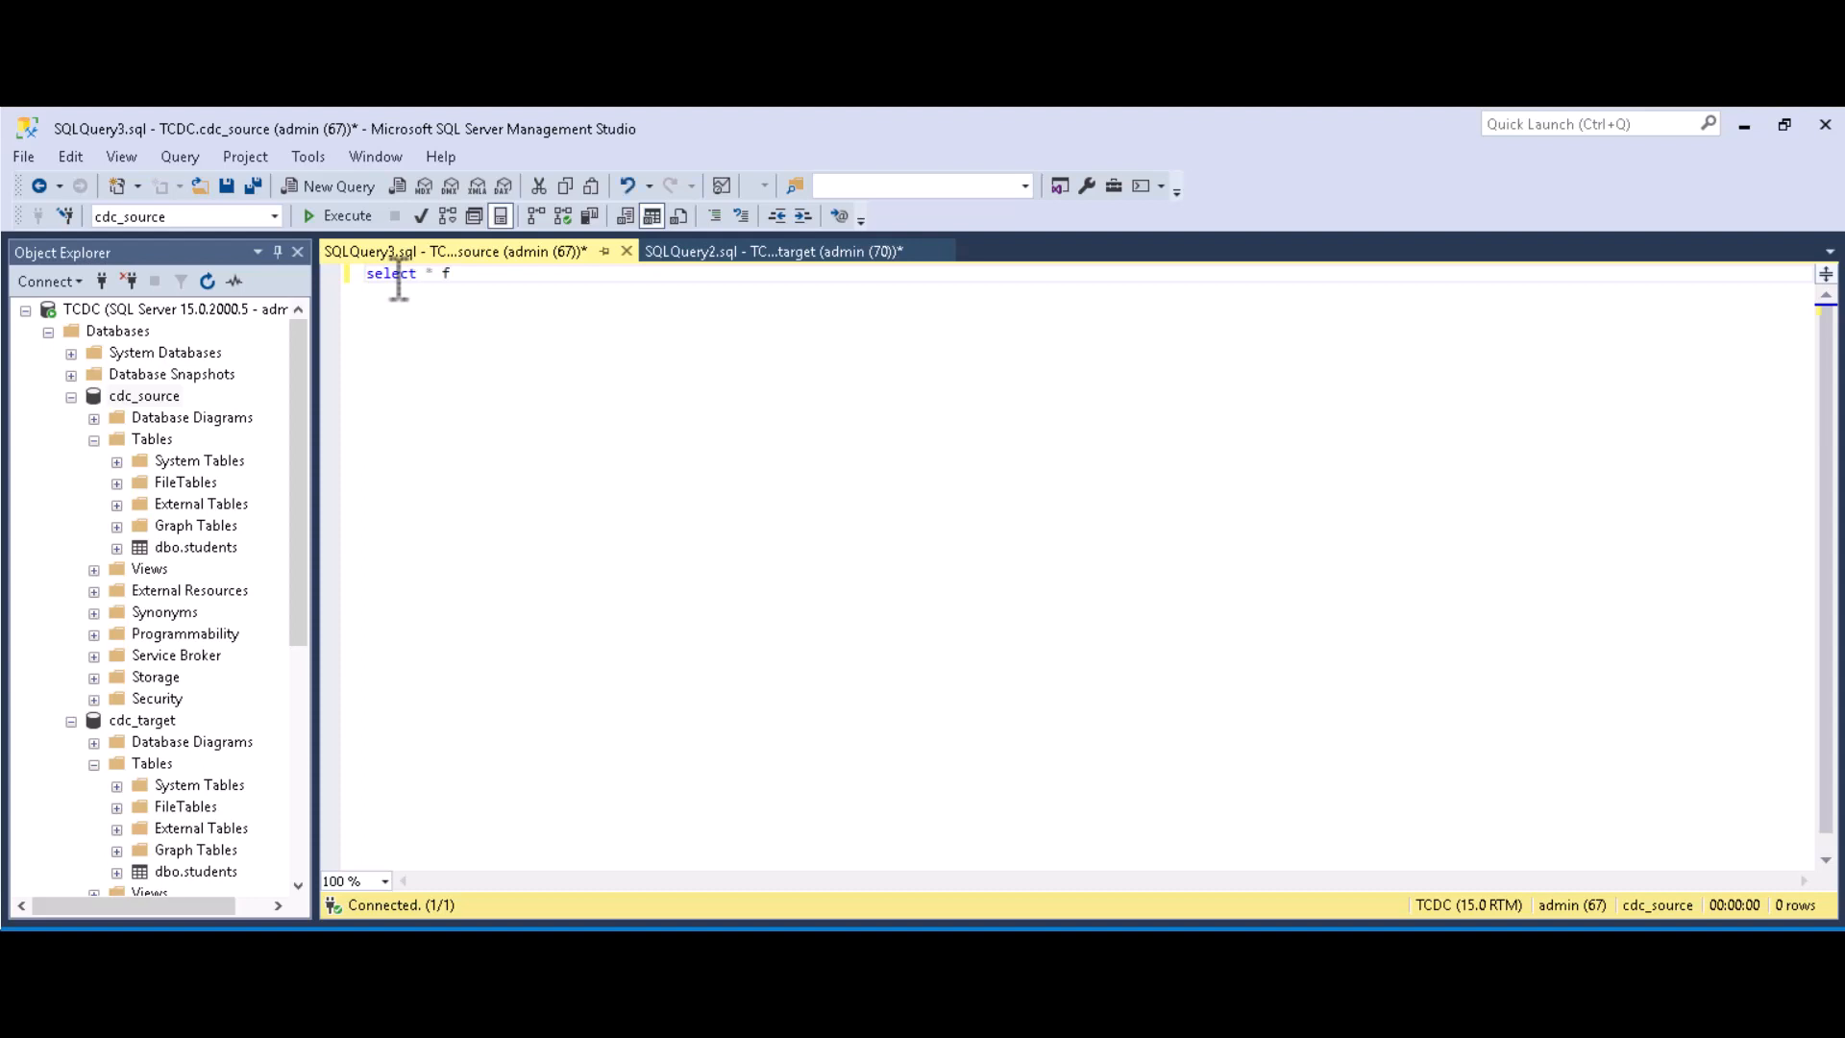
text(rom studen)
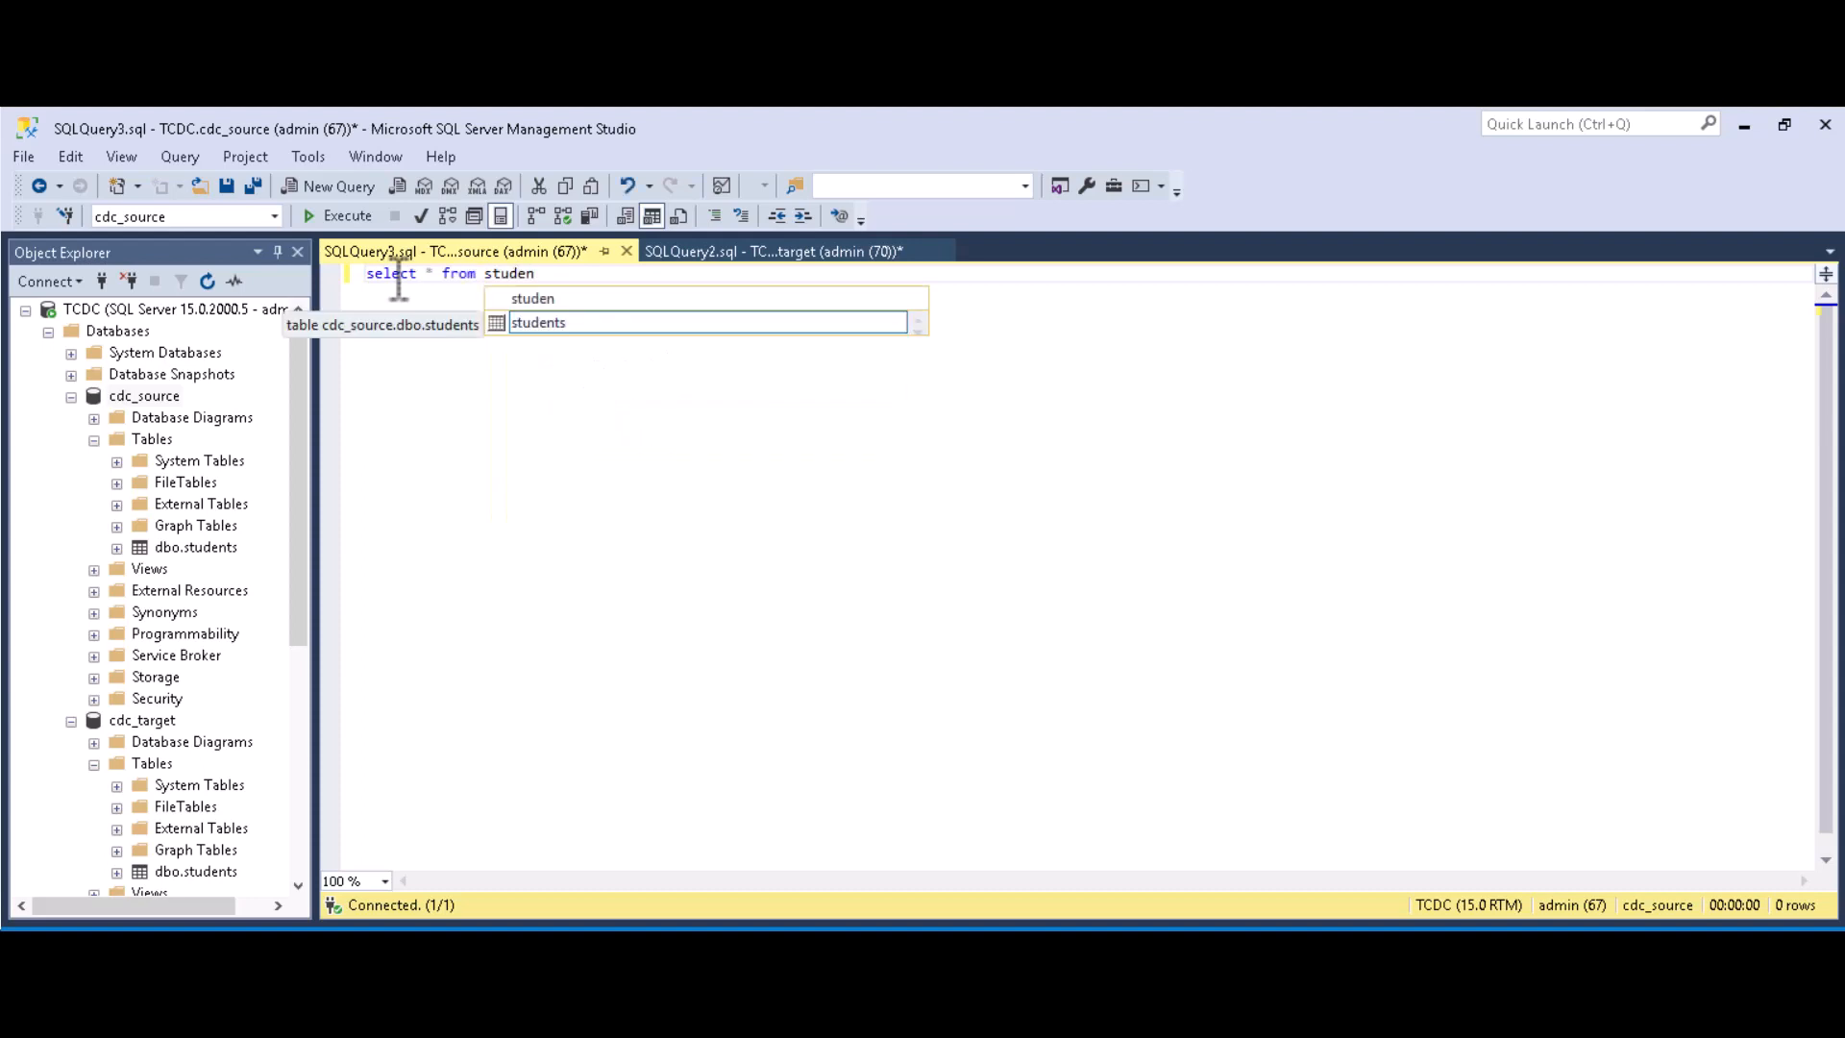
double_click(540, 324)
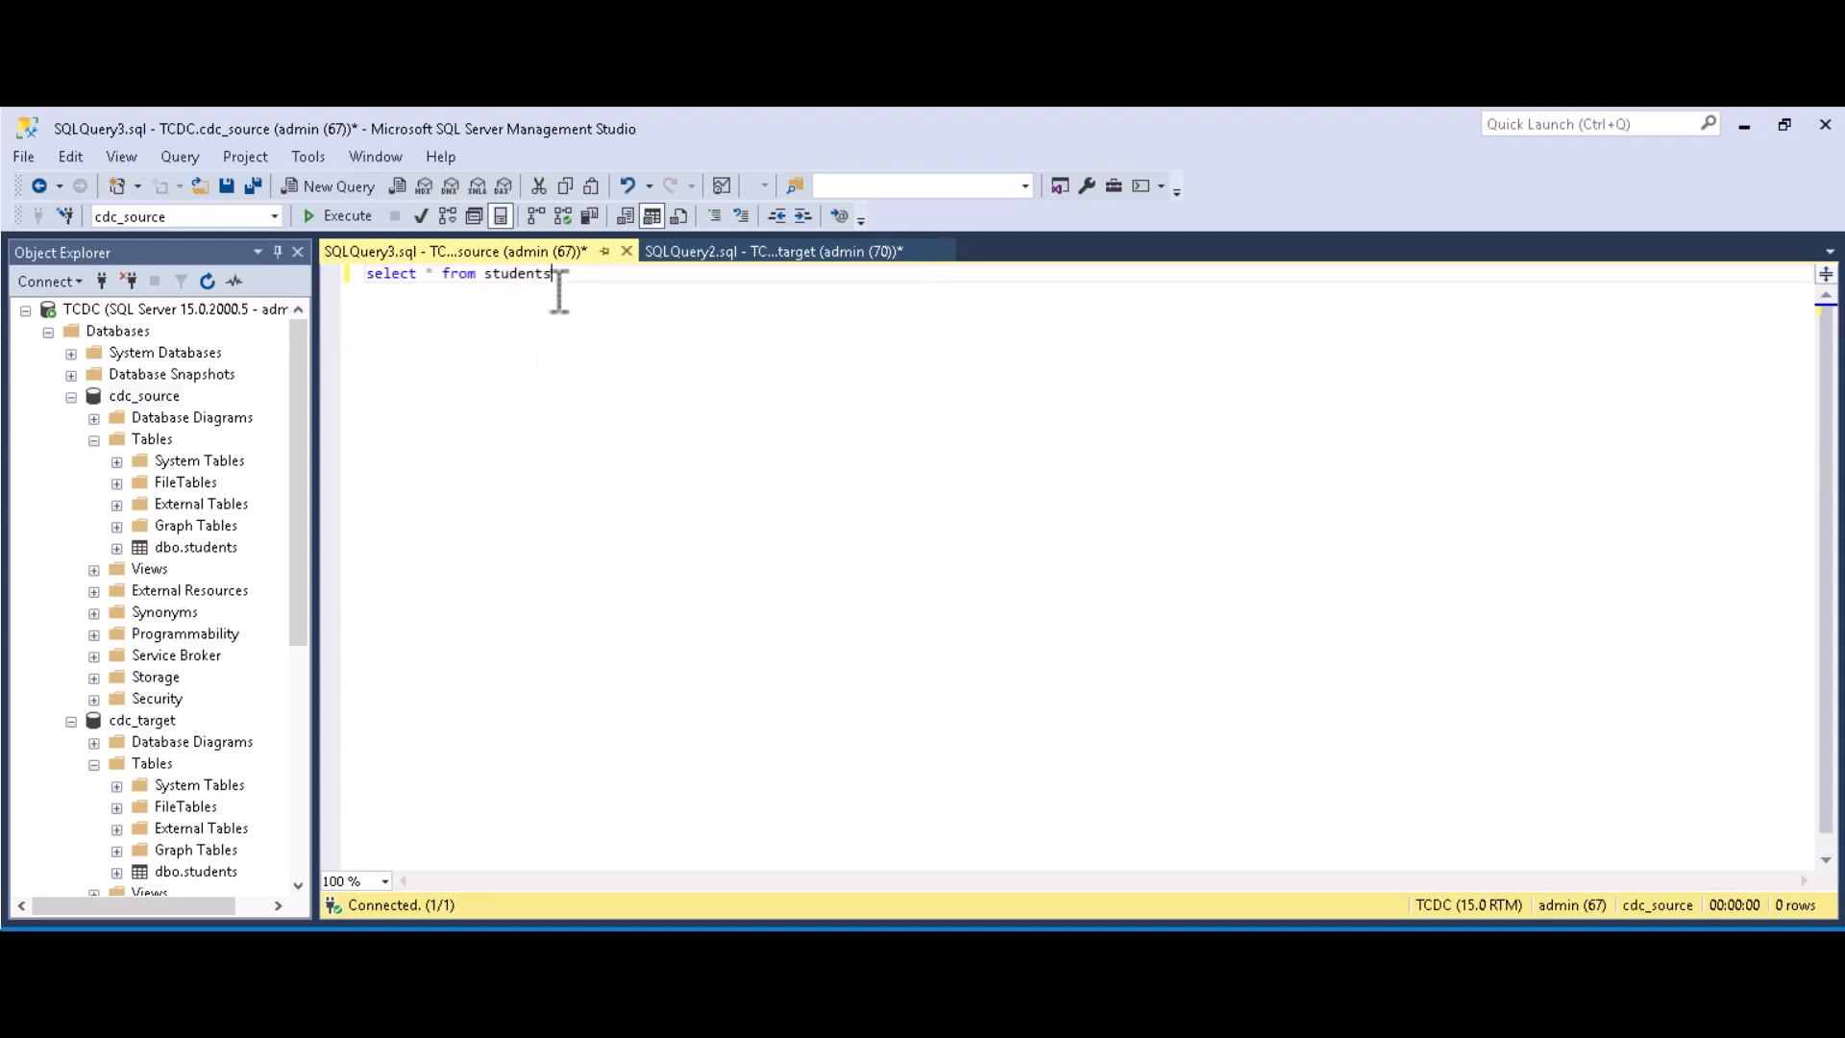
text(;)
key(ctrl+shift+Left)
key(ctrl+shift+Left)
key(ctrl+shift+Left)
key(ctrl+shift+Left)
key(ctrl+shift+Left)
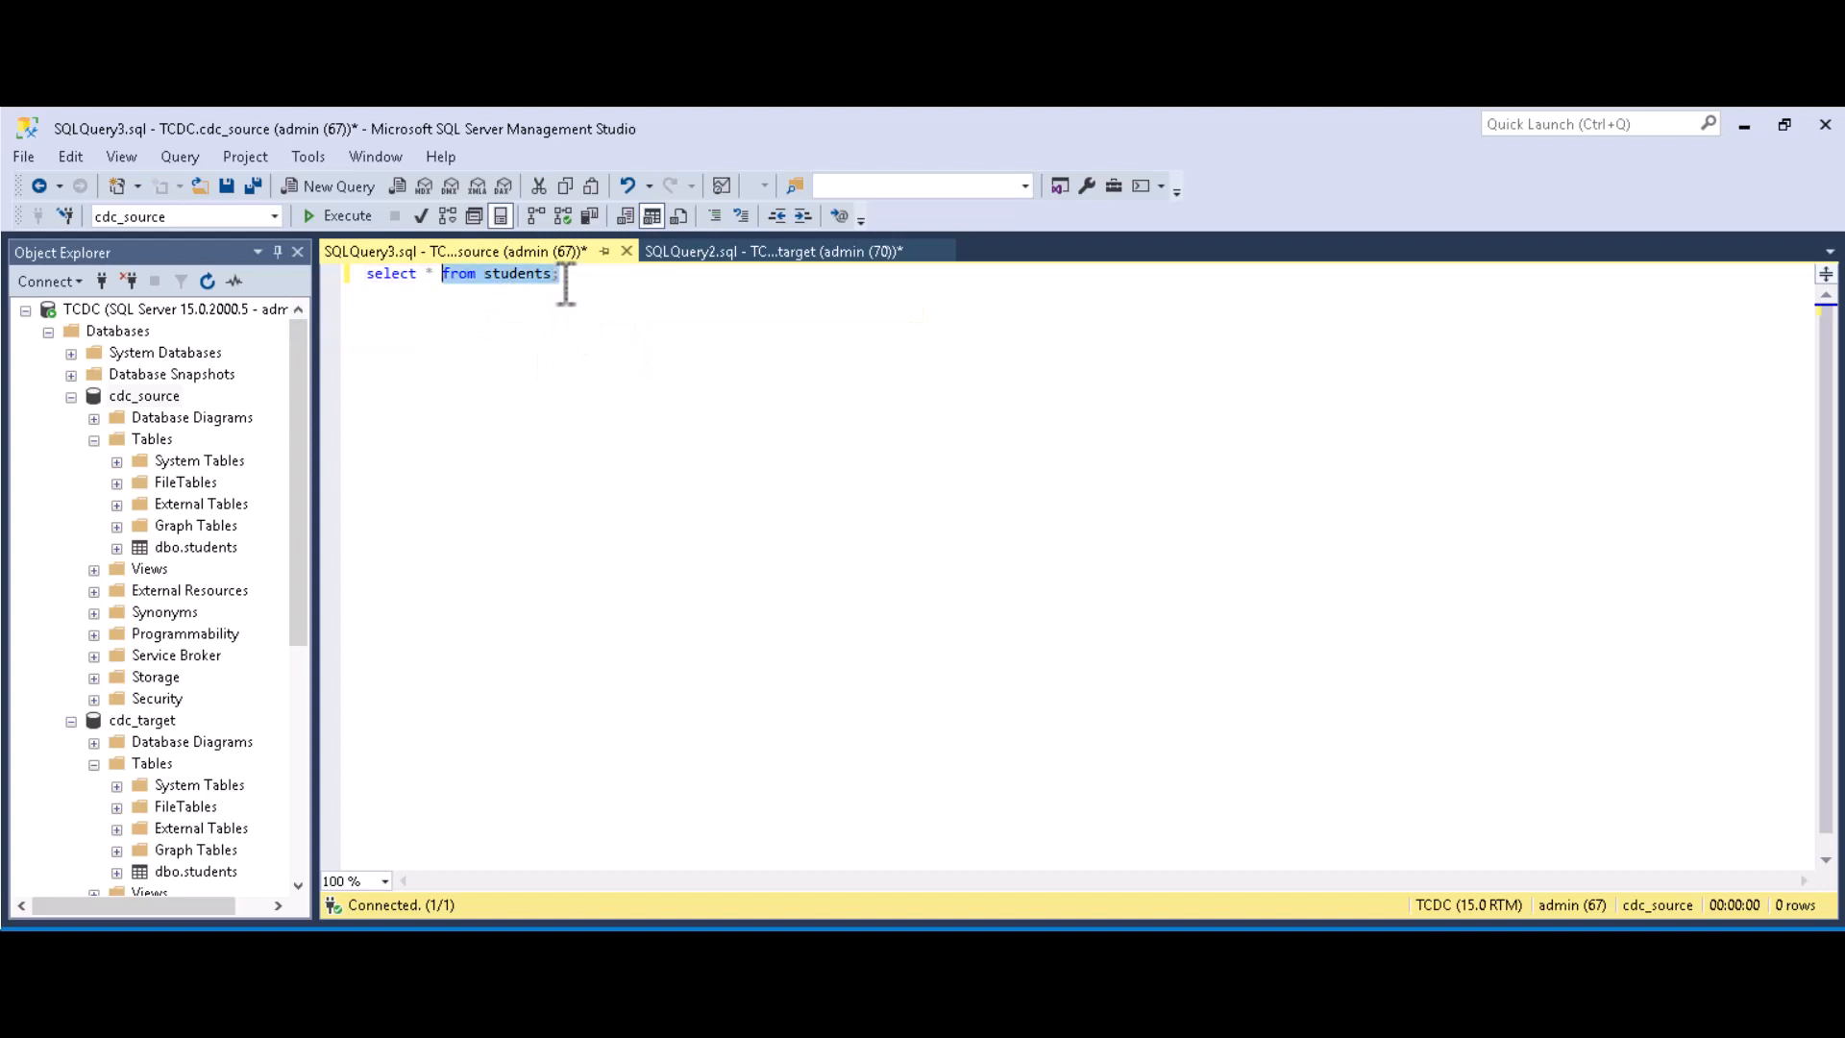
click(354, 213)
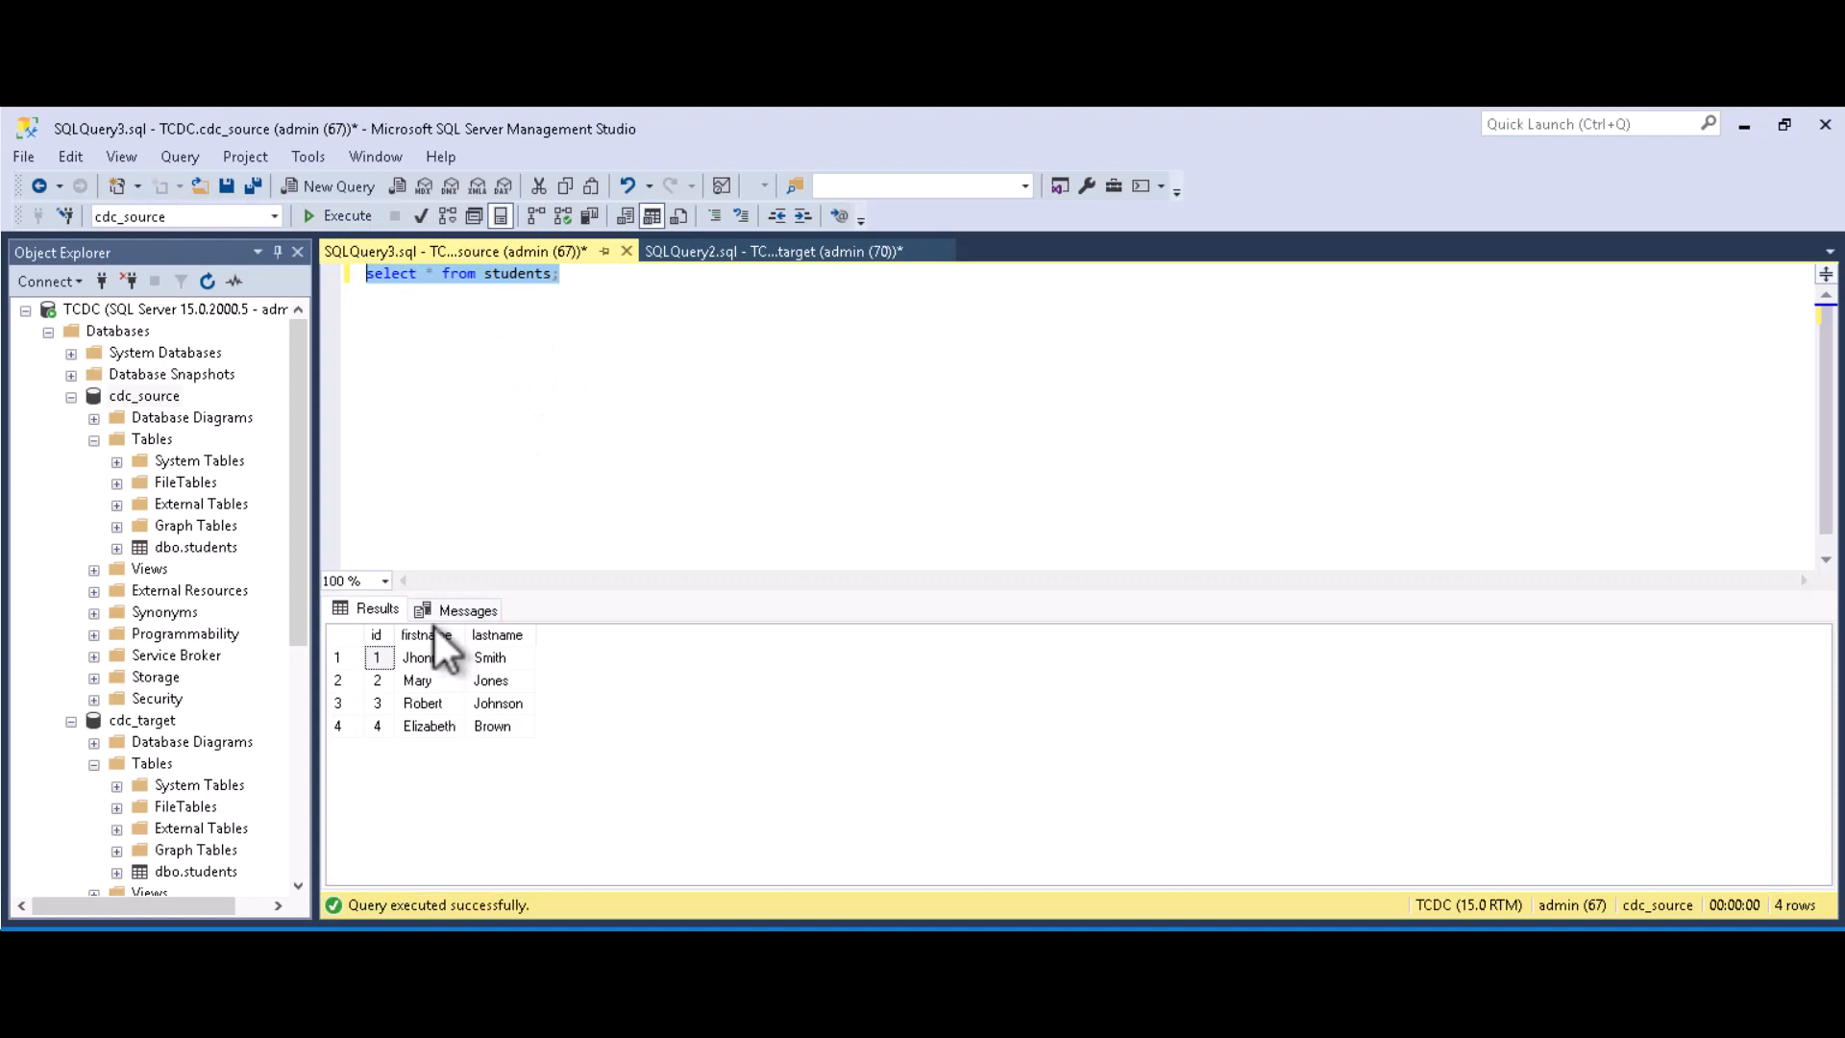
Step: In cdc_source's students edit grid, change row 3's first name from Robert to Charles
right_click(198, 550)
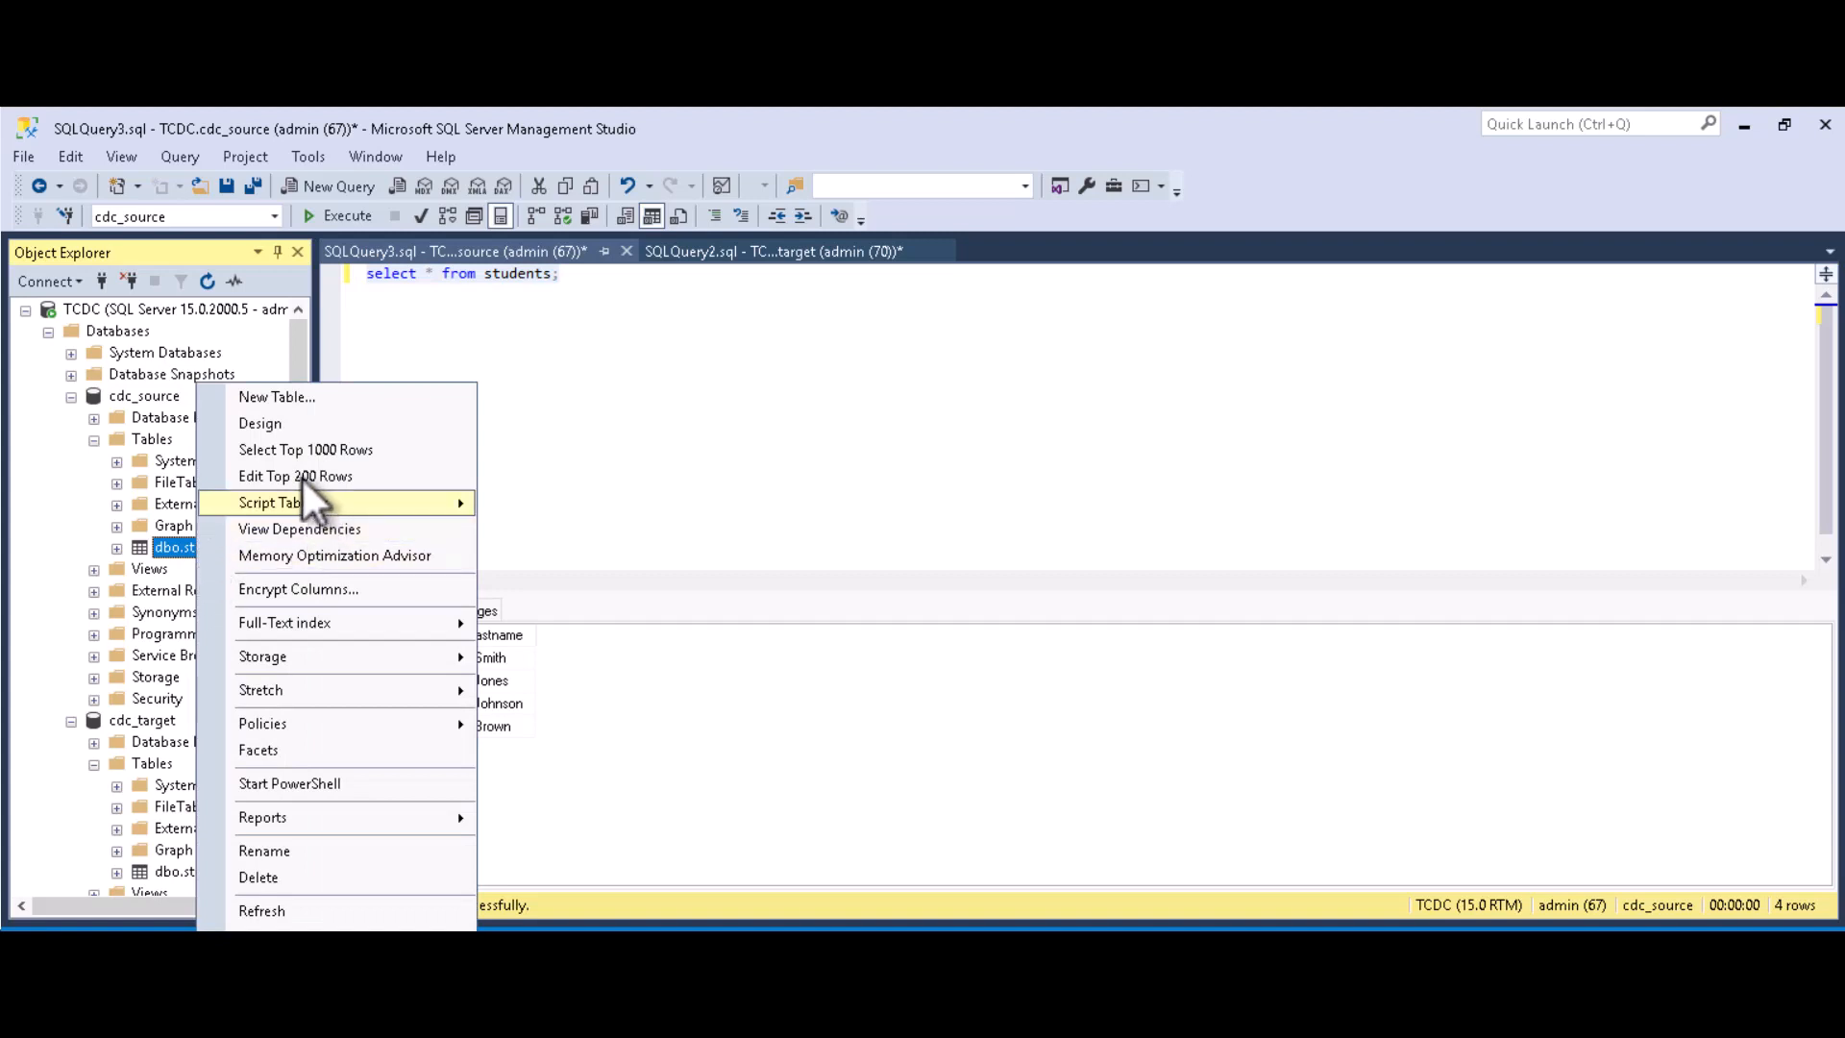
click(298, 471)
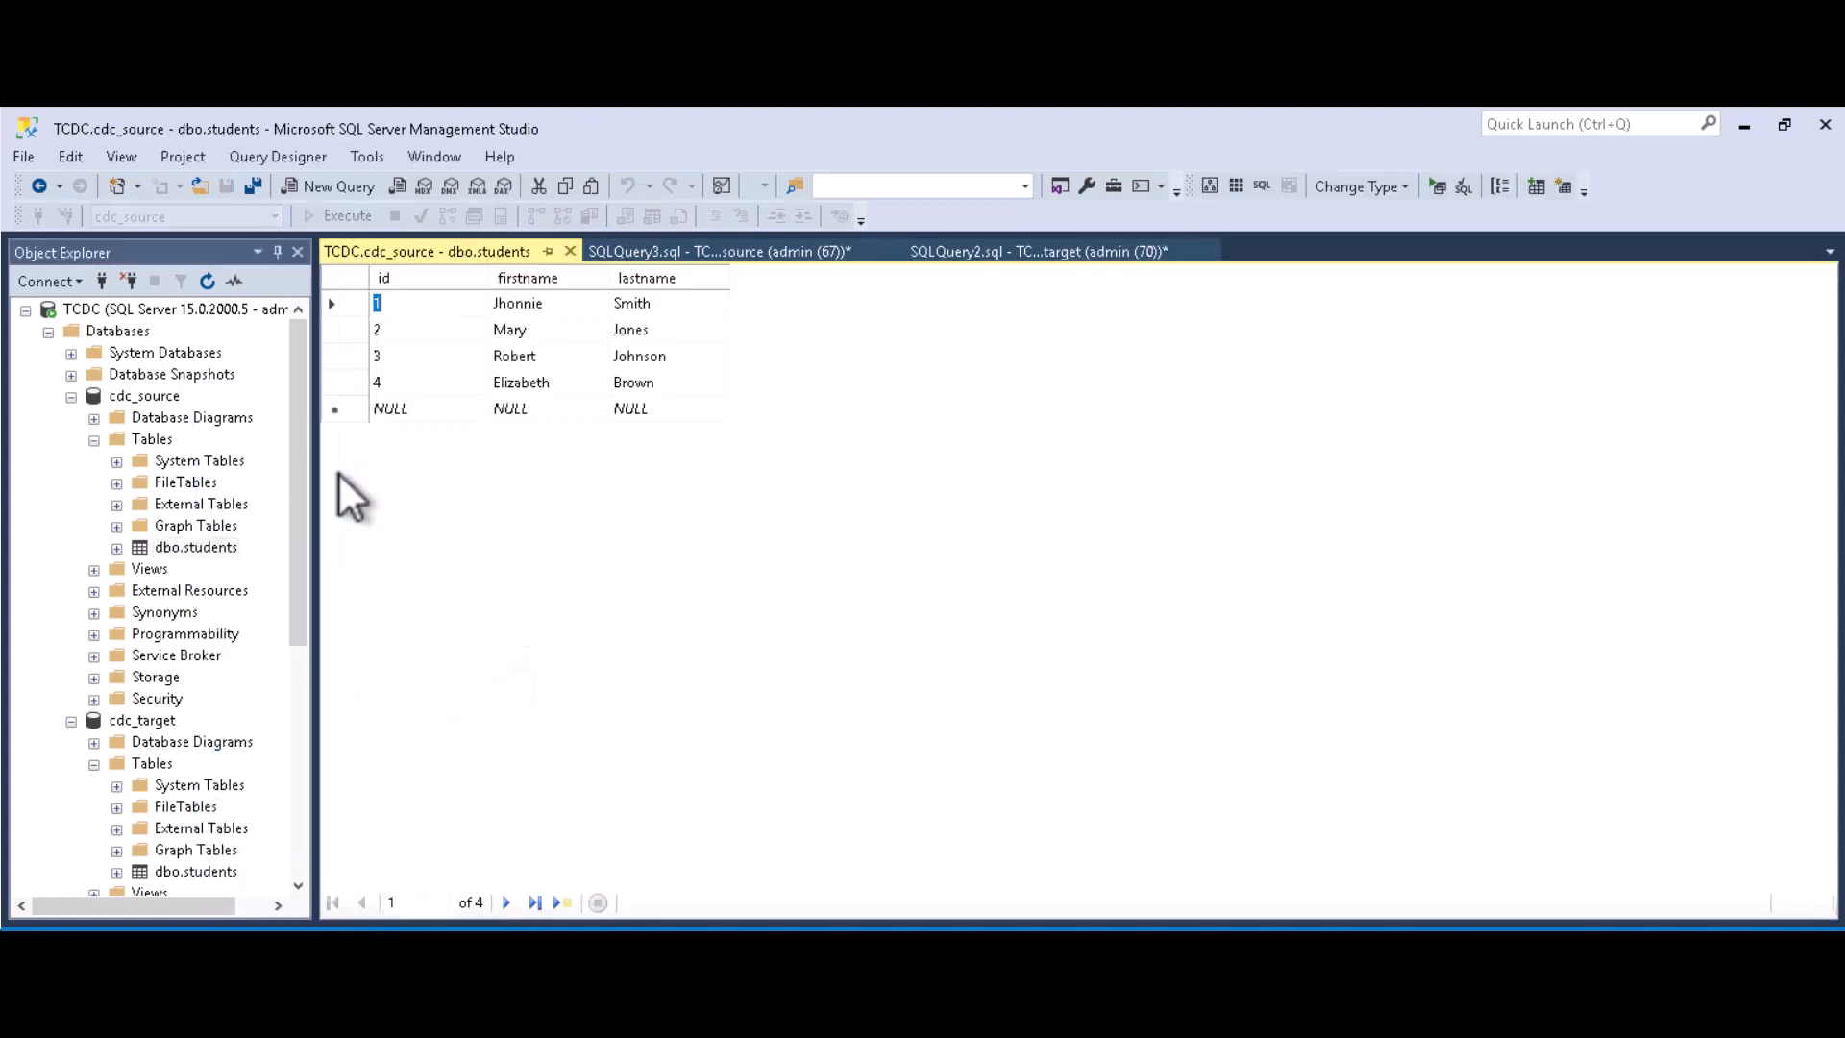
click(539, 359)
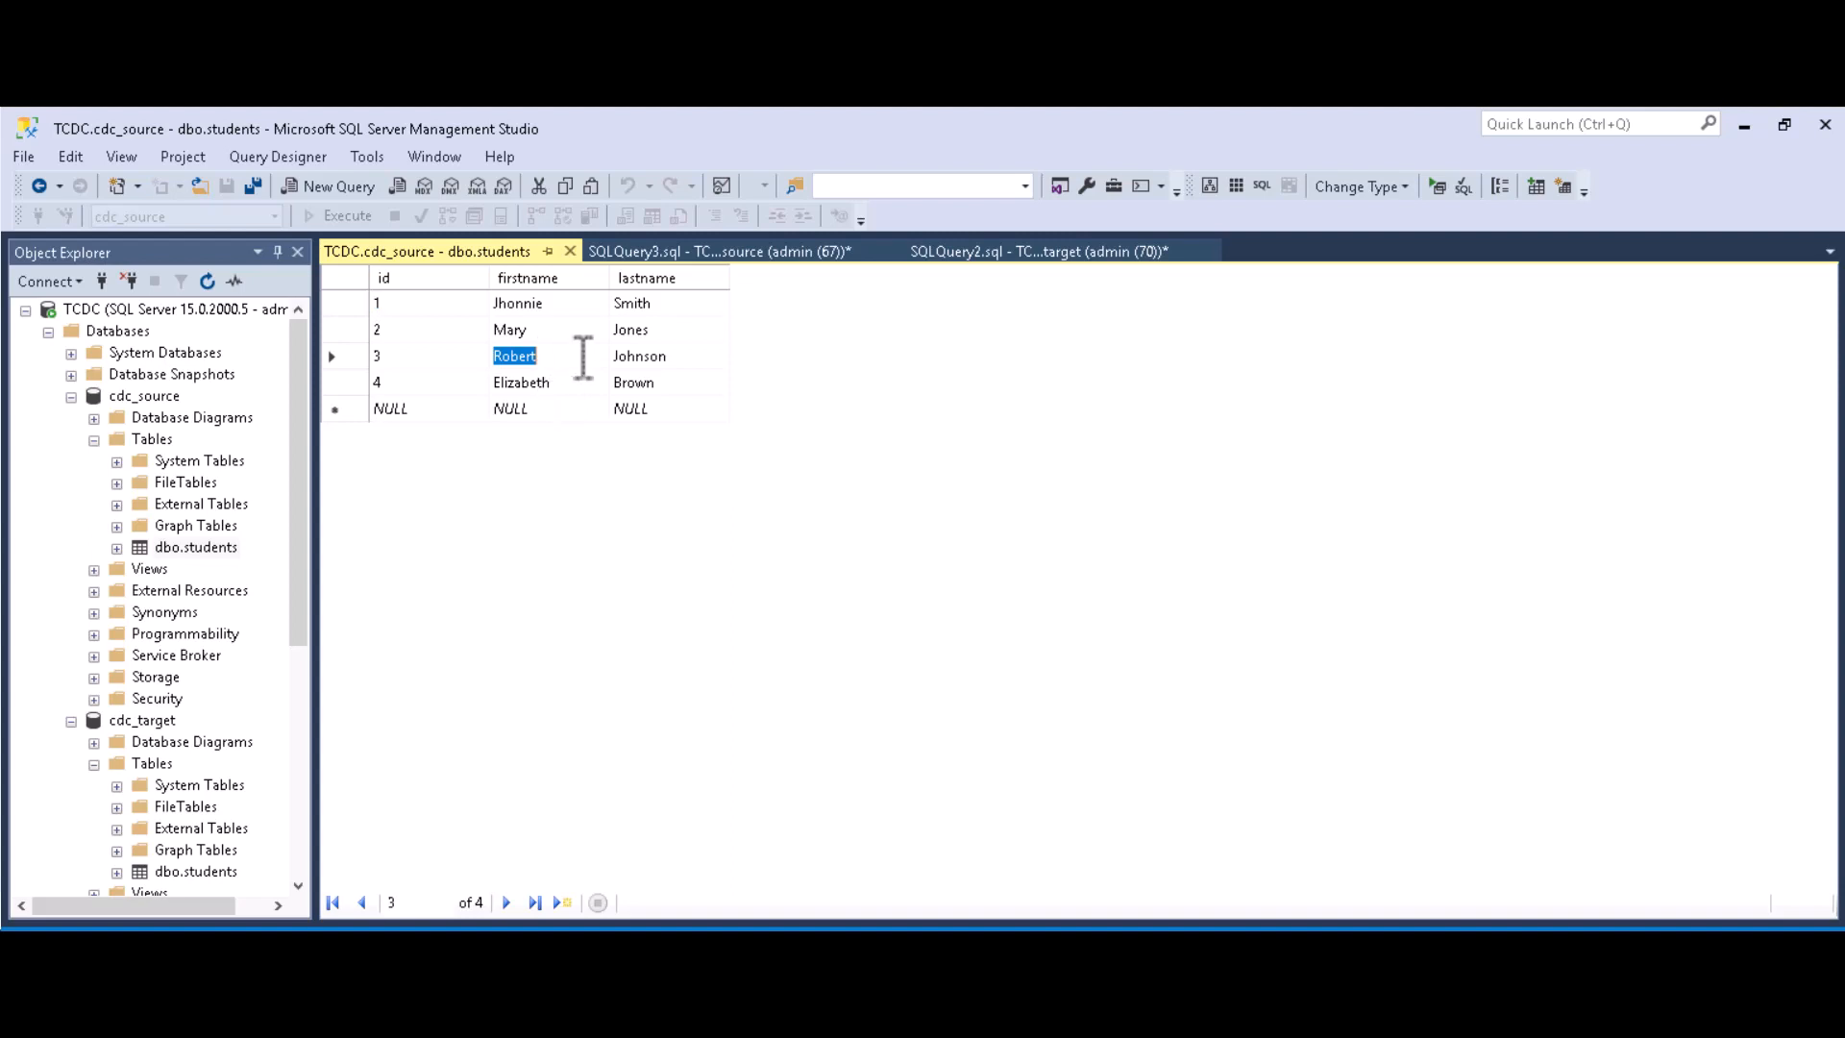
key(BackSpace)
text(Charles)
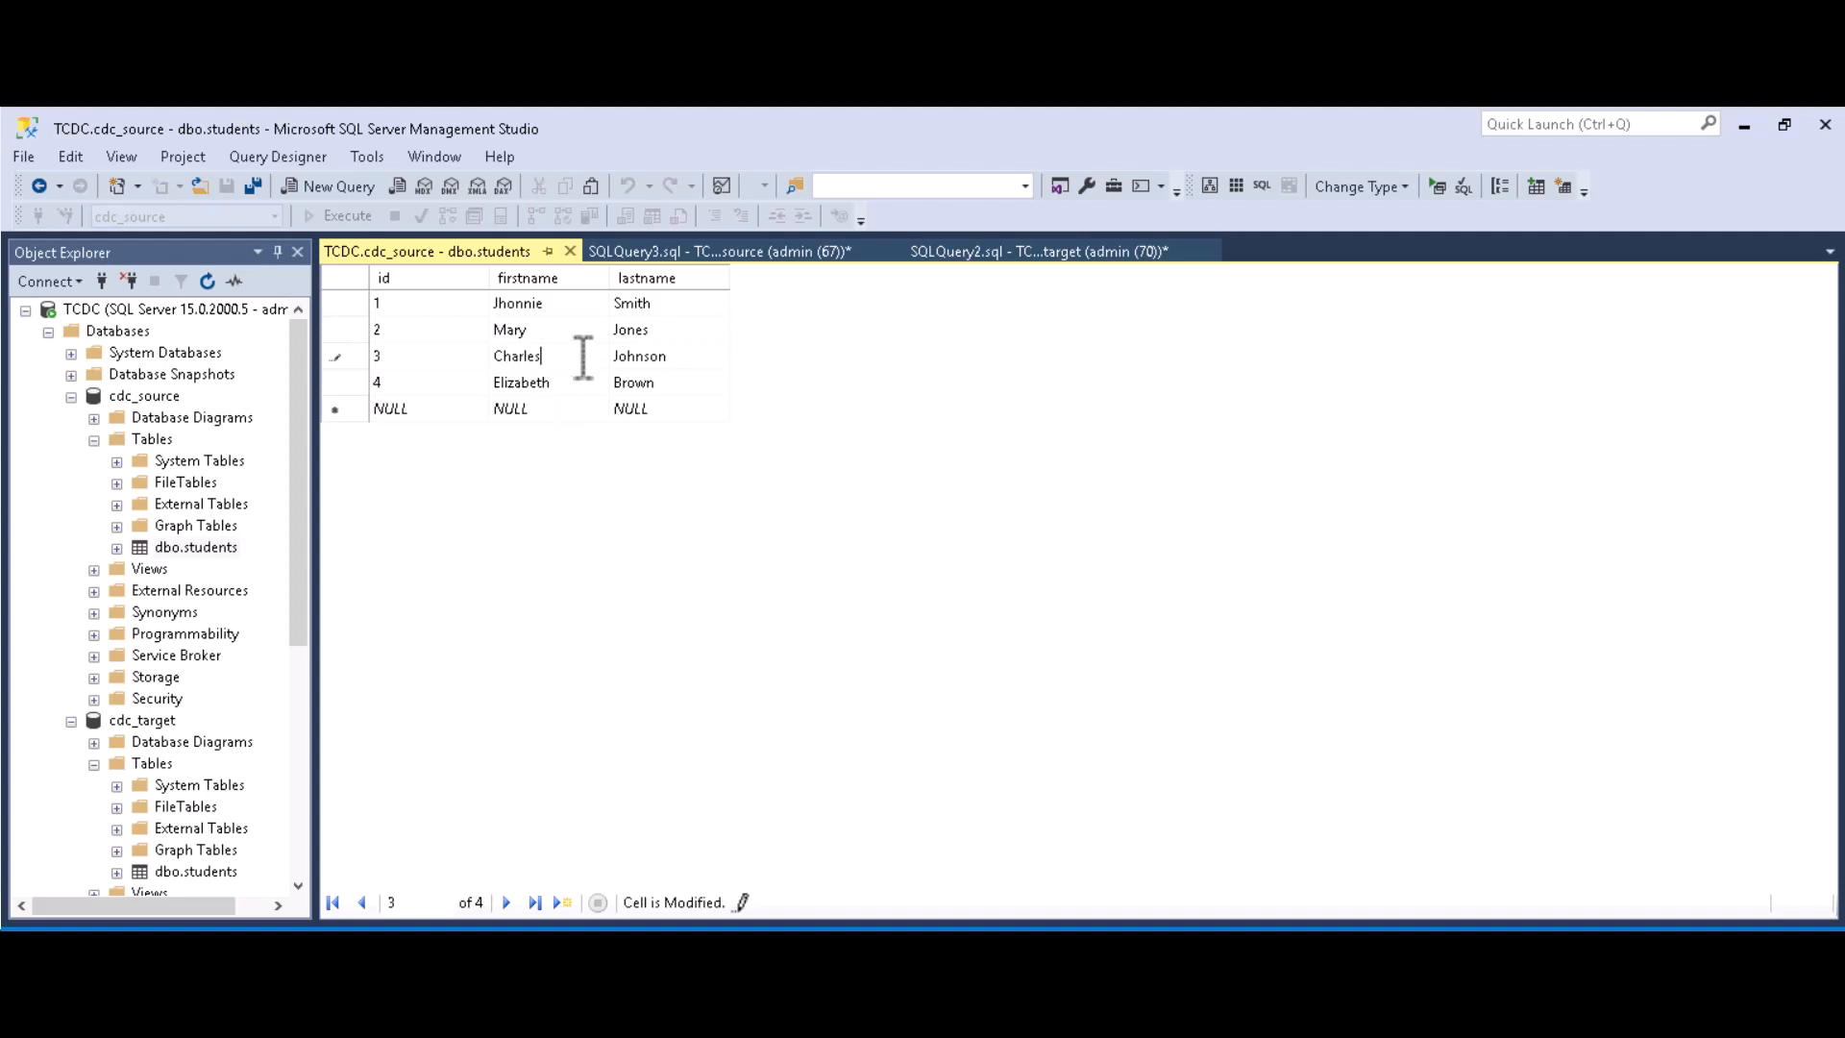
key(Down)
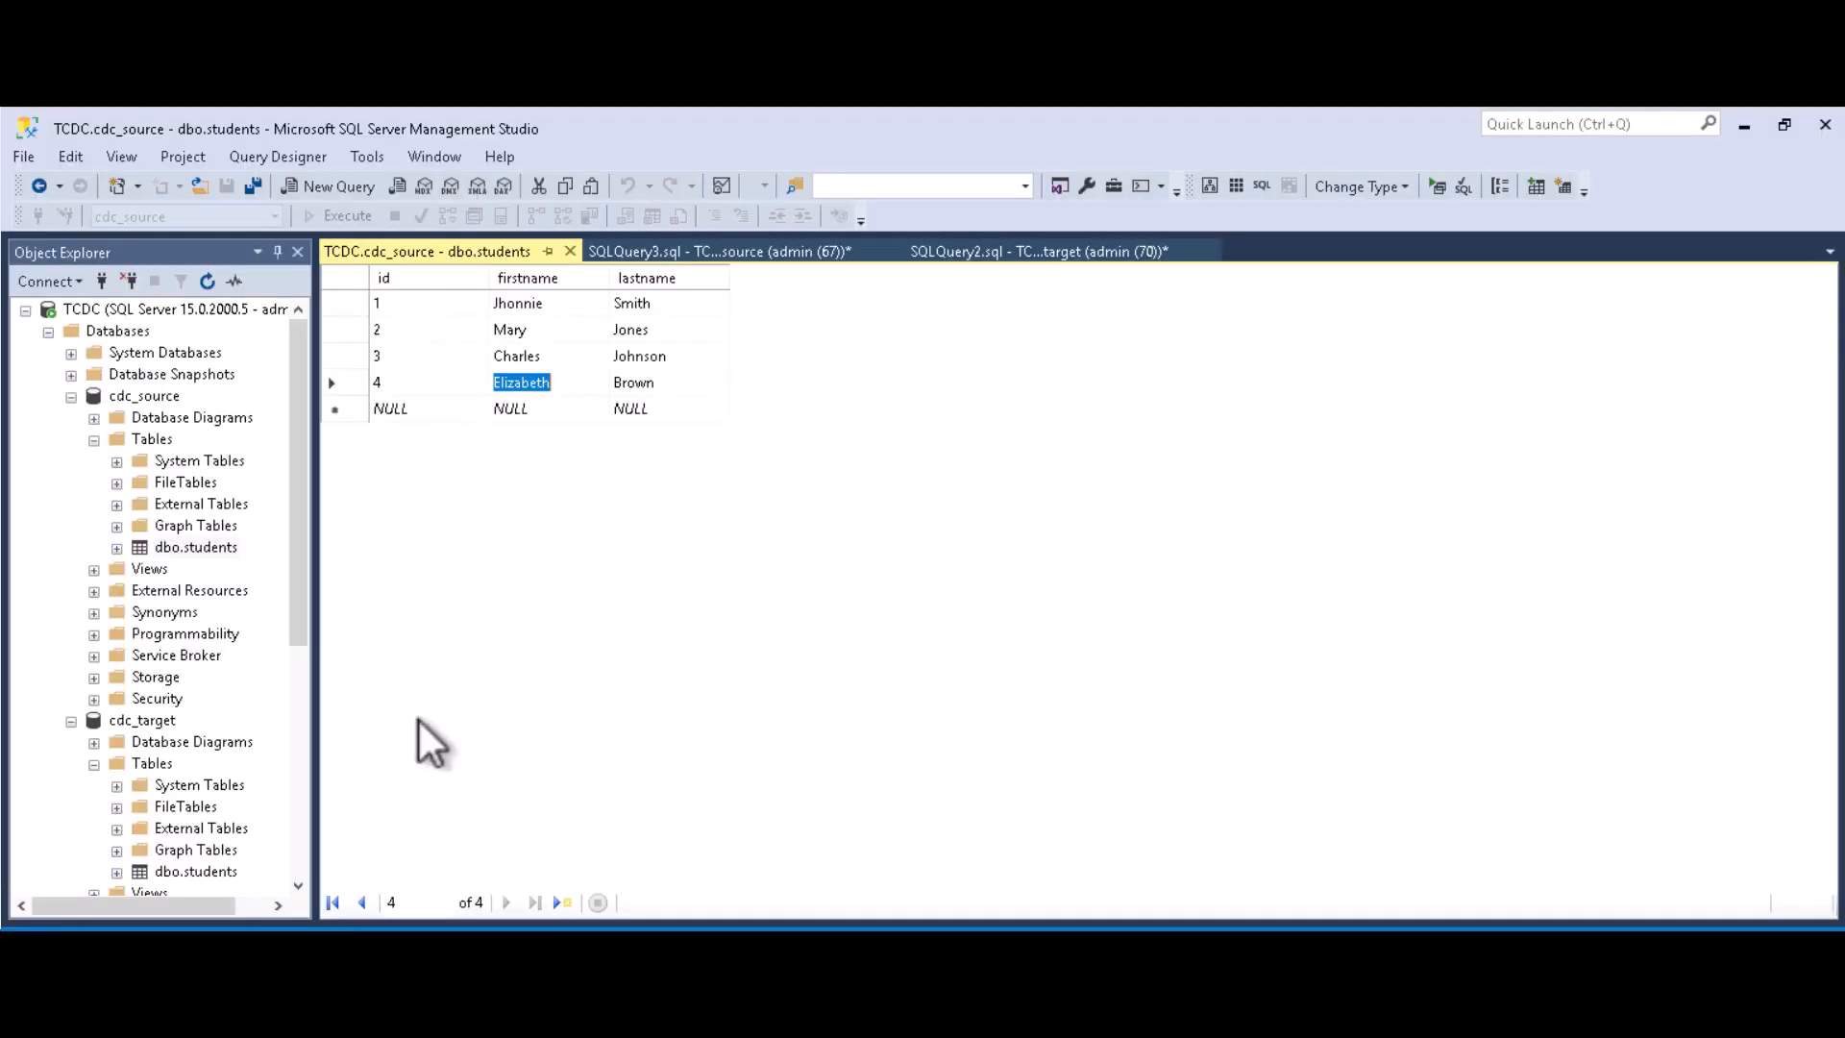
scroll(229, 657, down, 4)
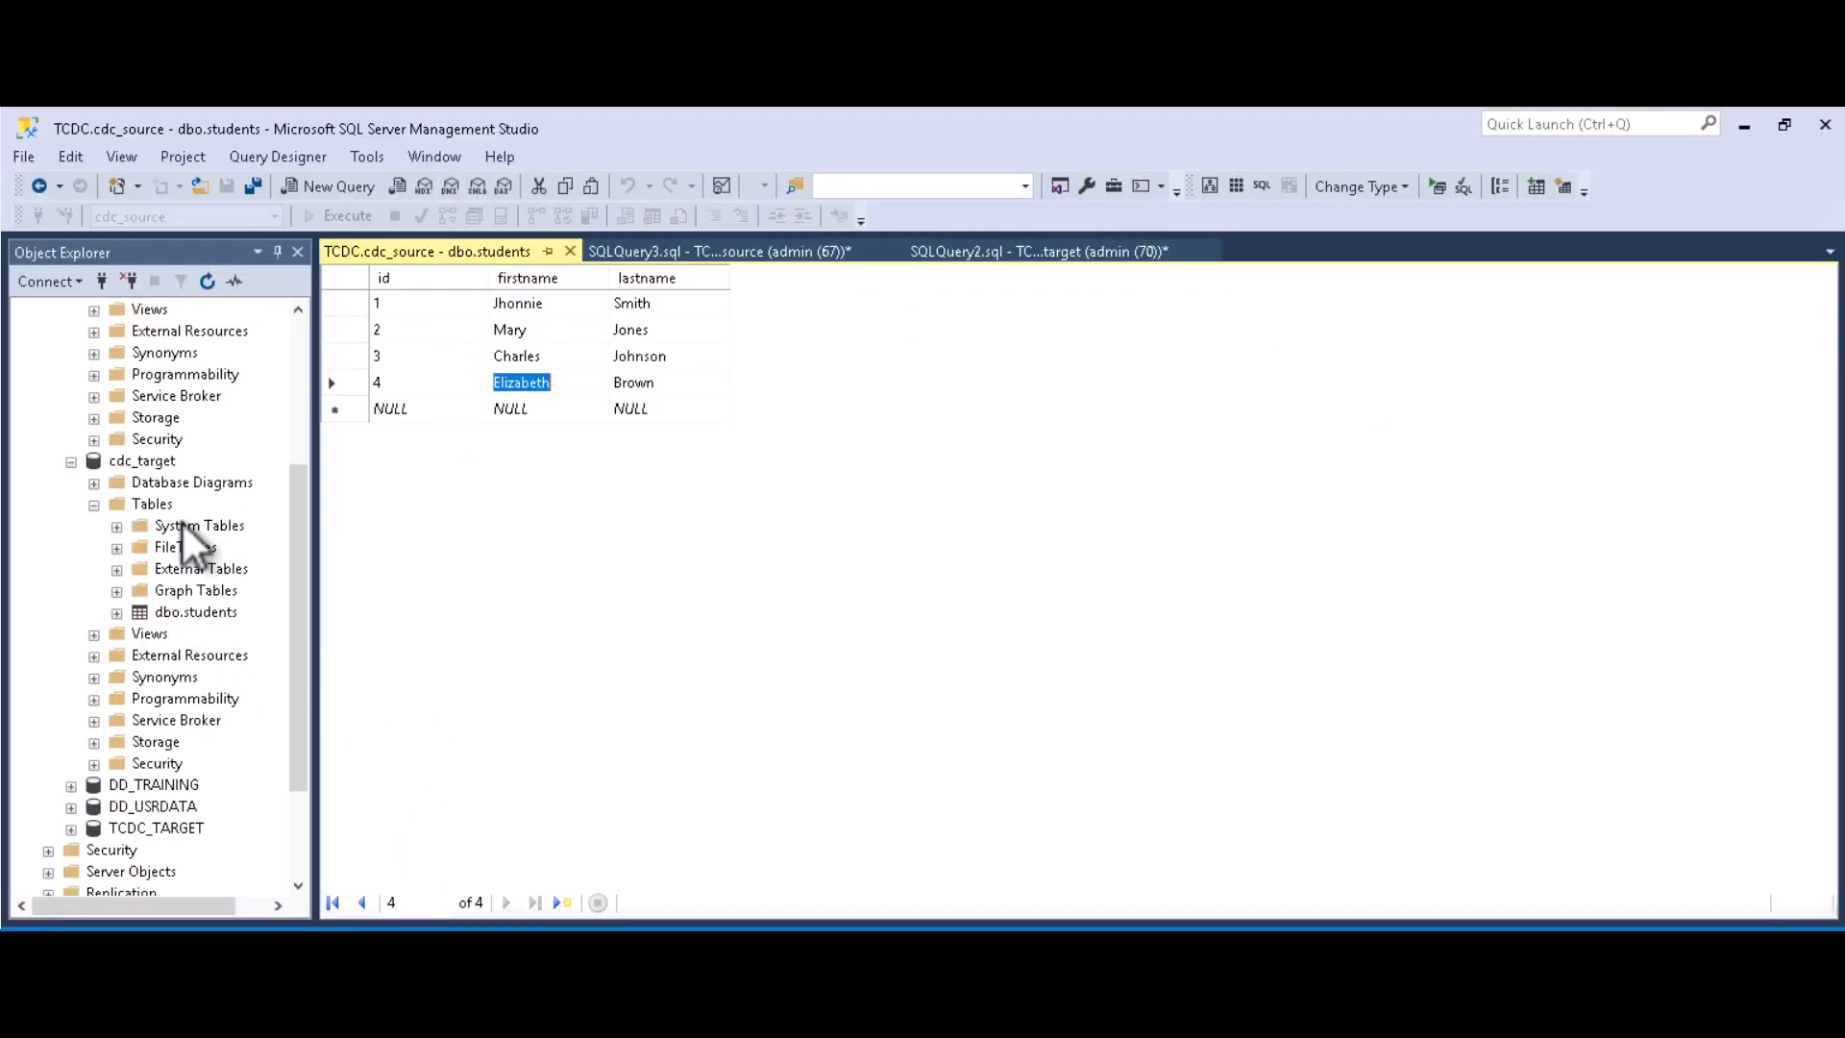
click(741, 252)
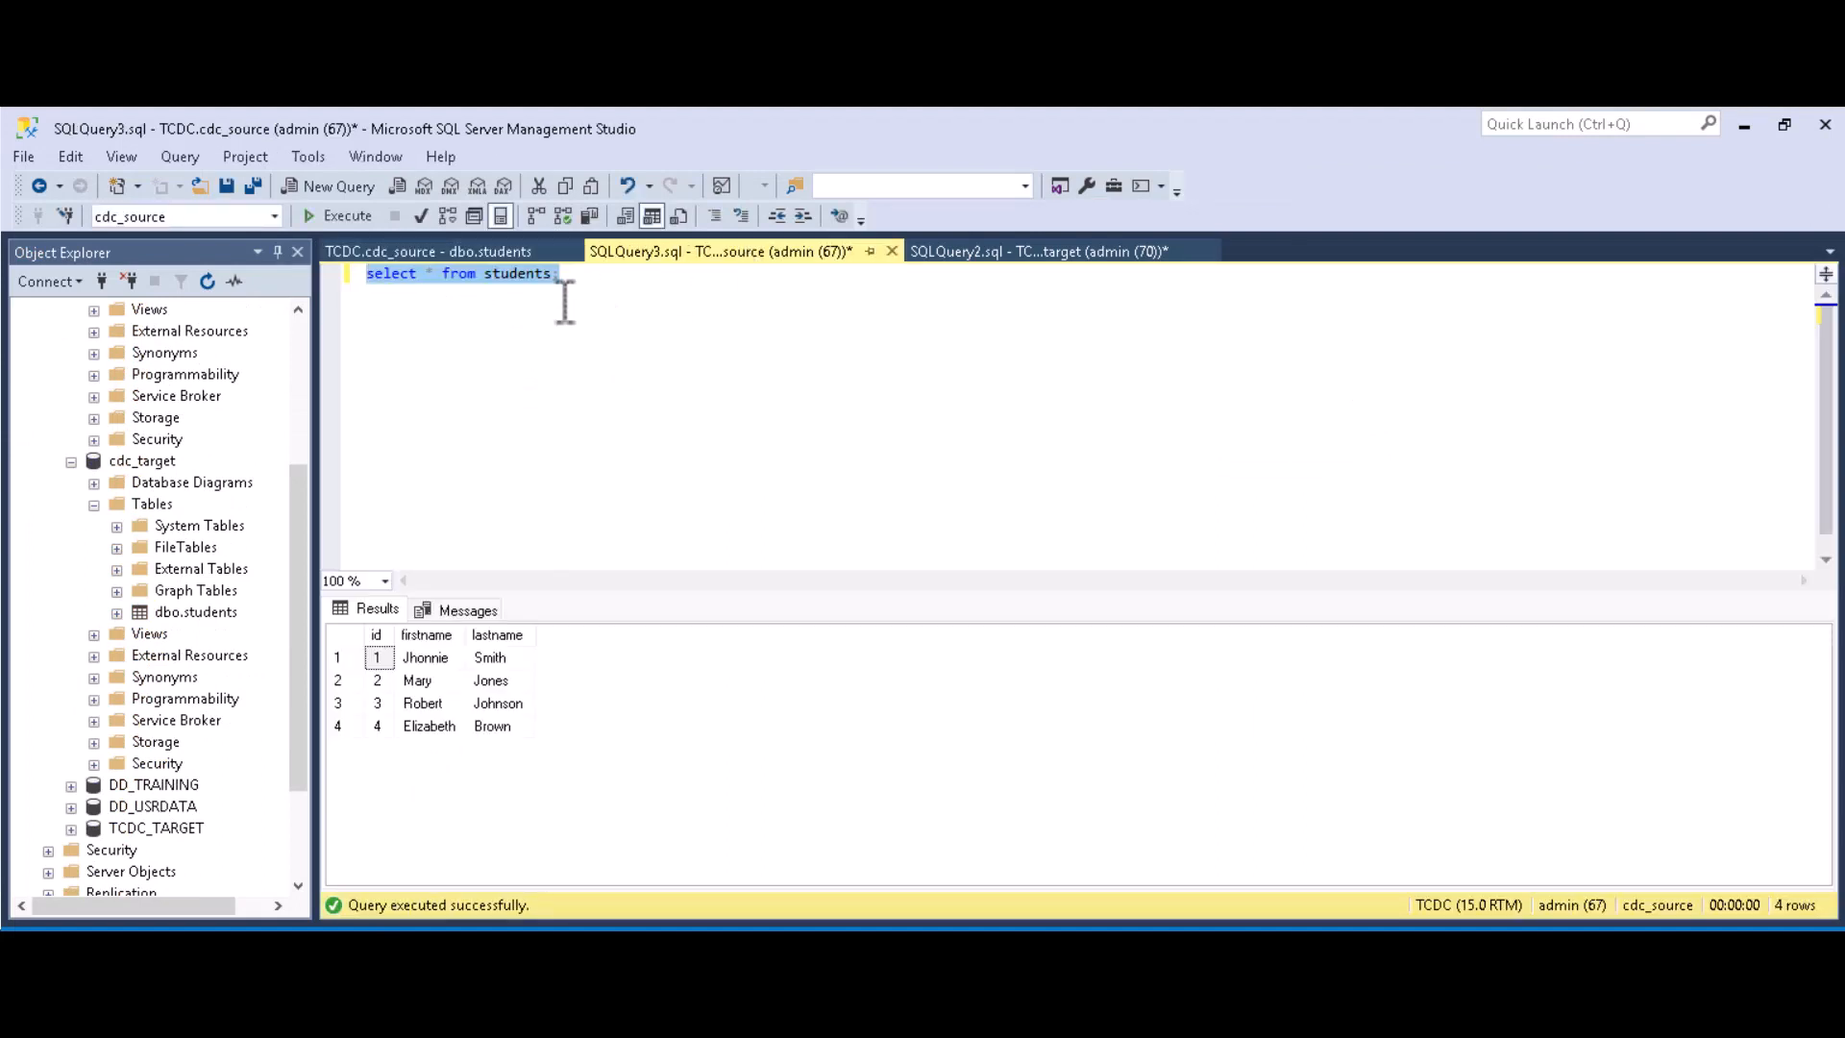
drag(579, 278, 359, 286)
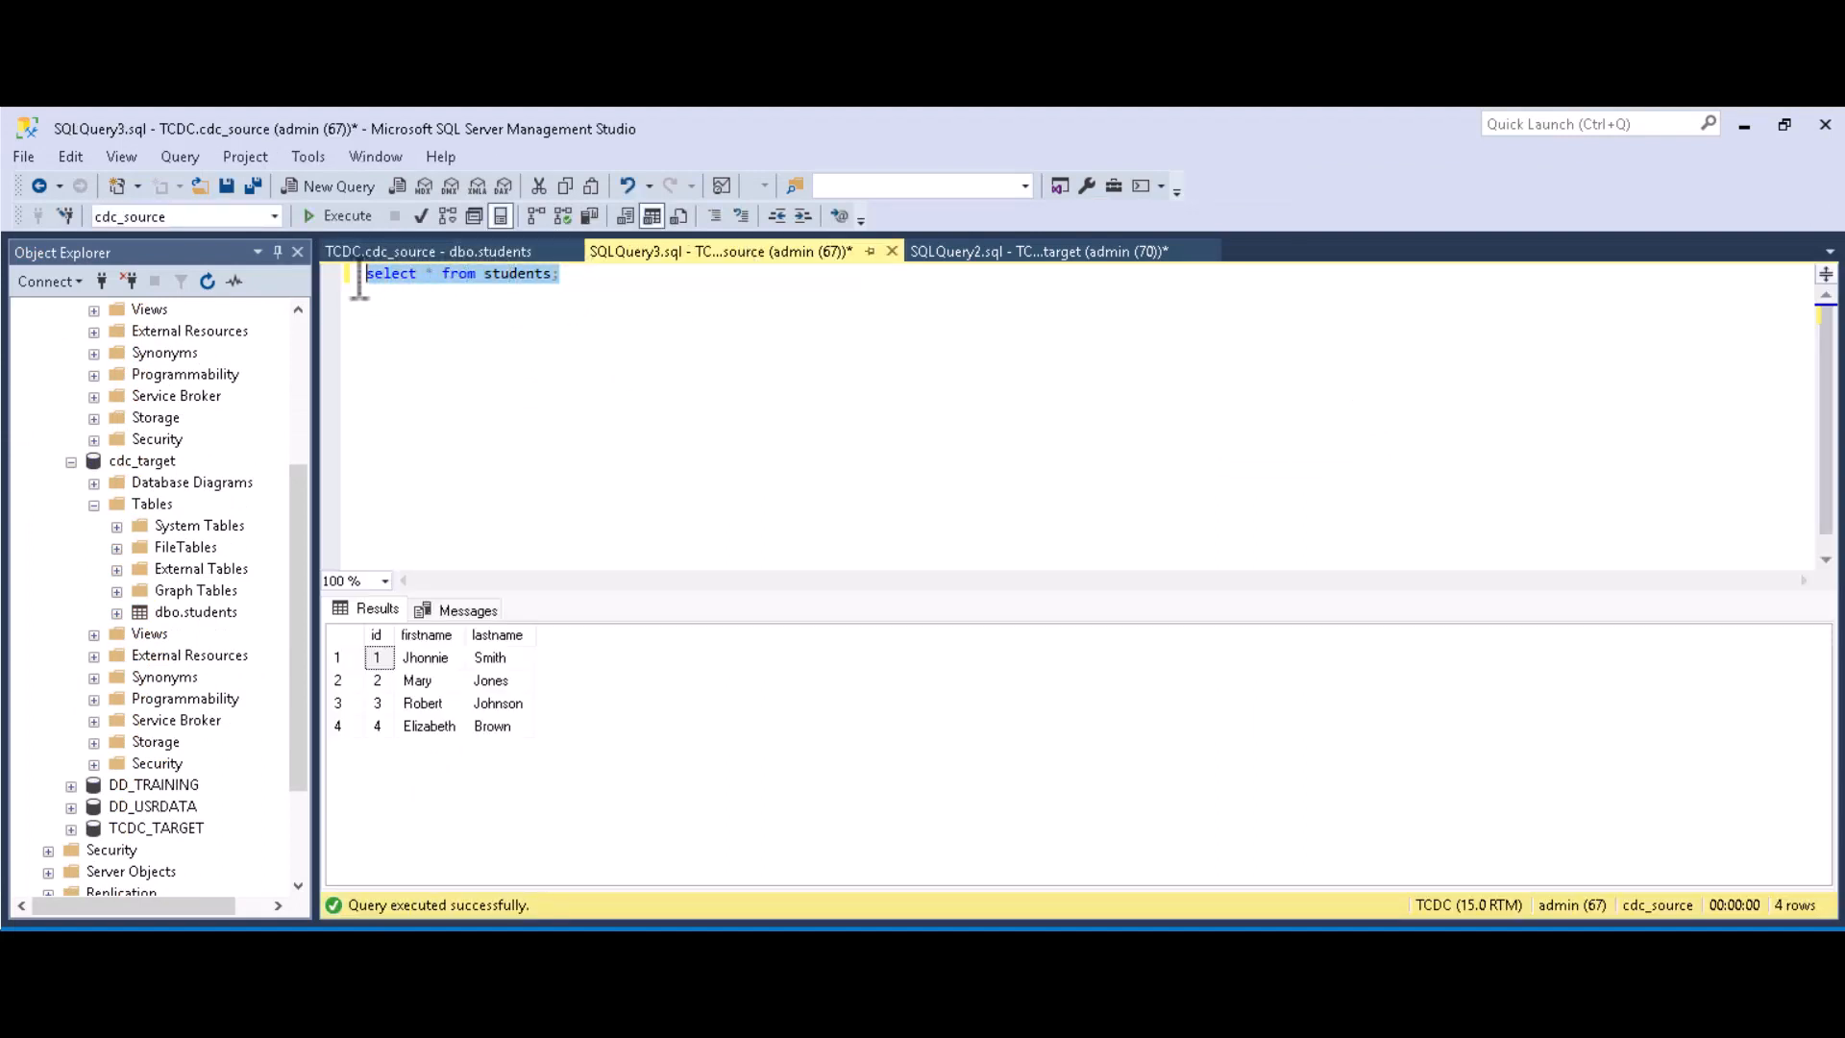
click(347, 216)
click(450, 251)
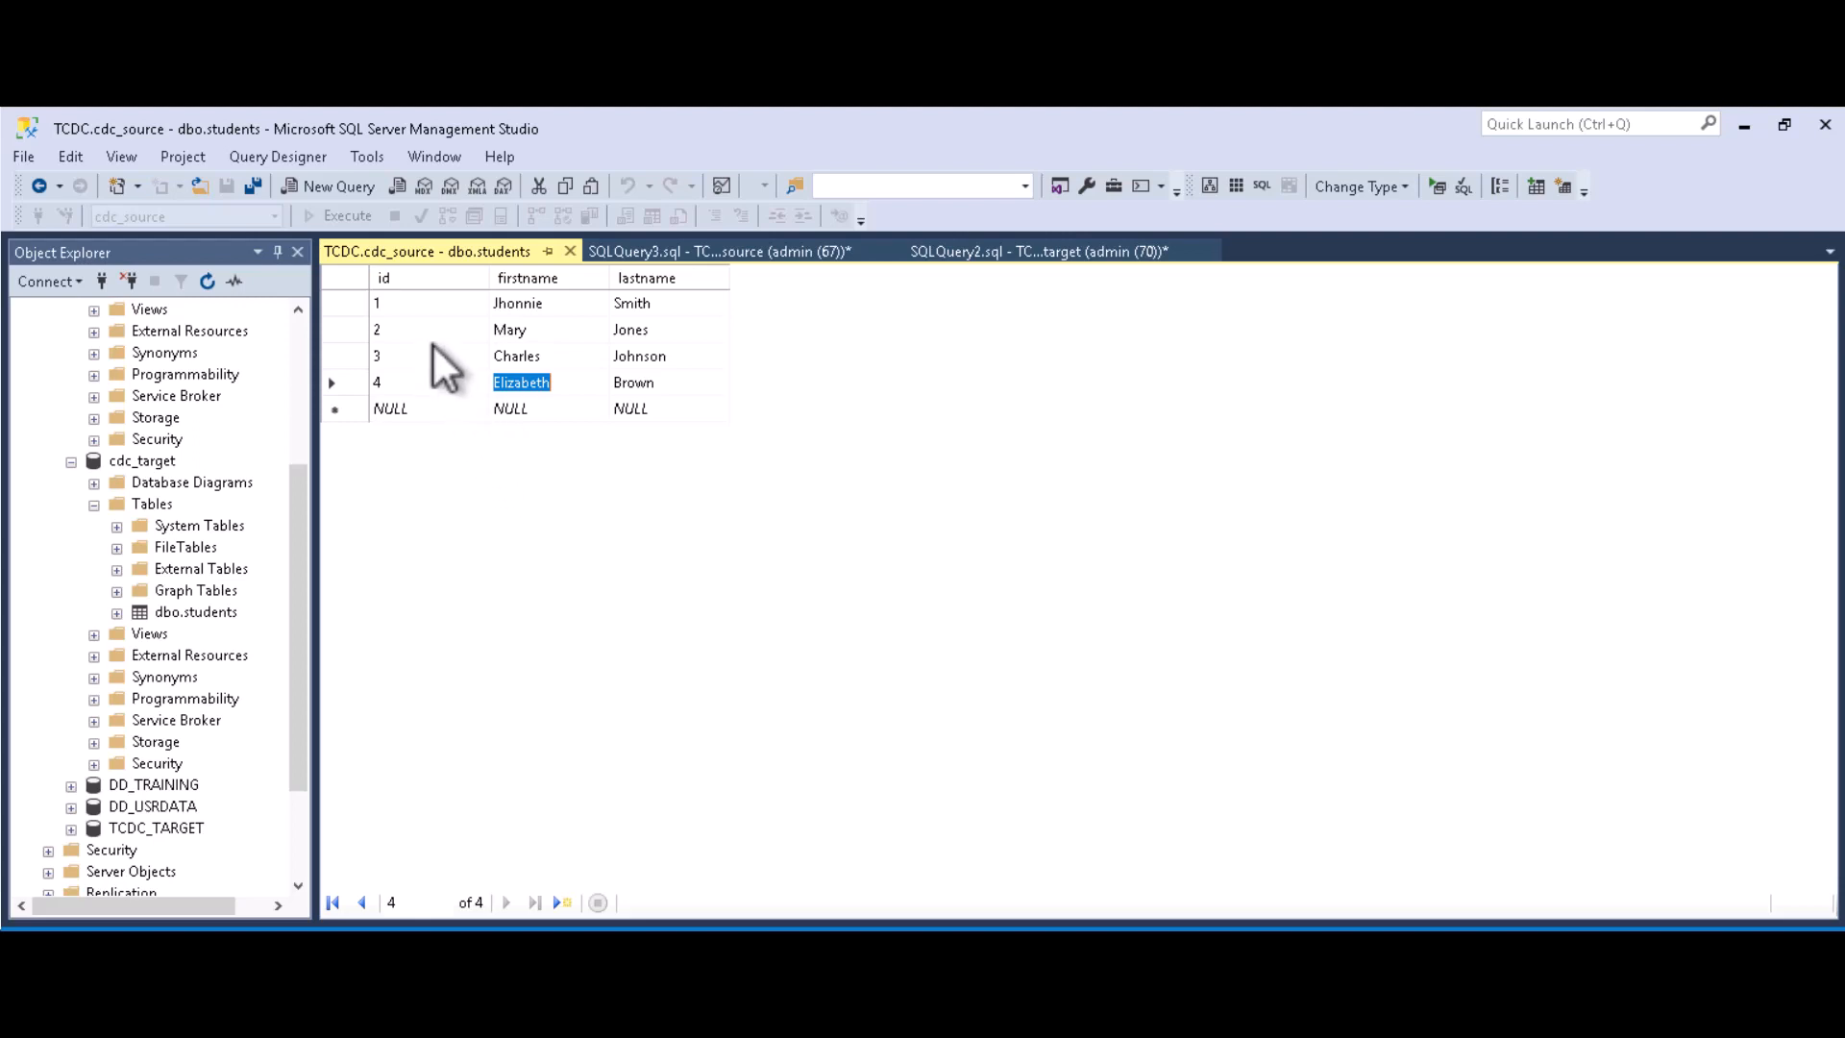
click(395, 328)
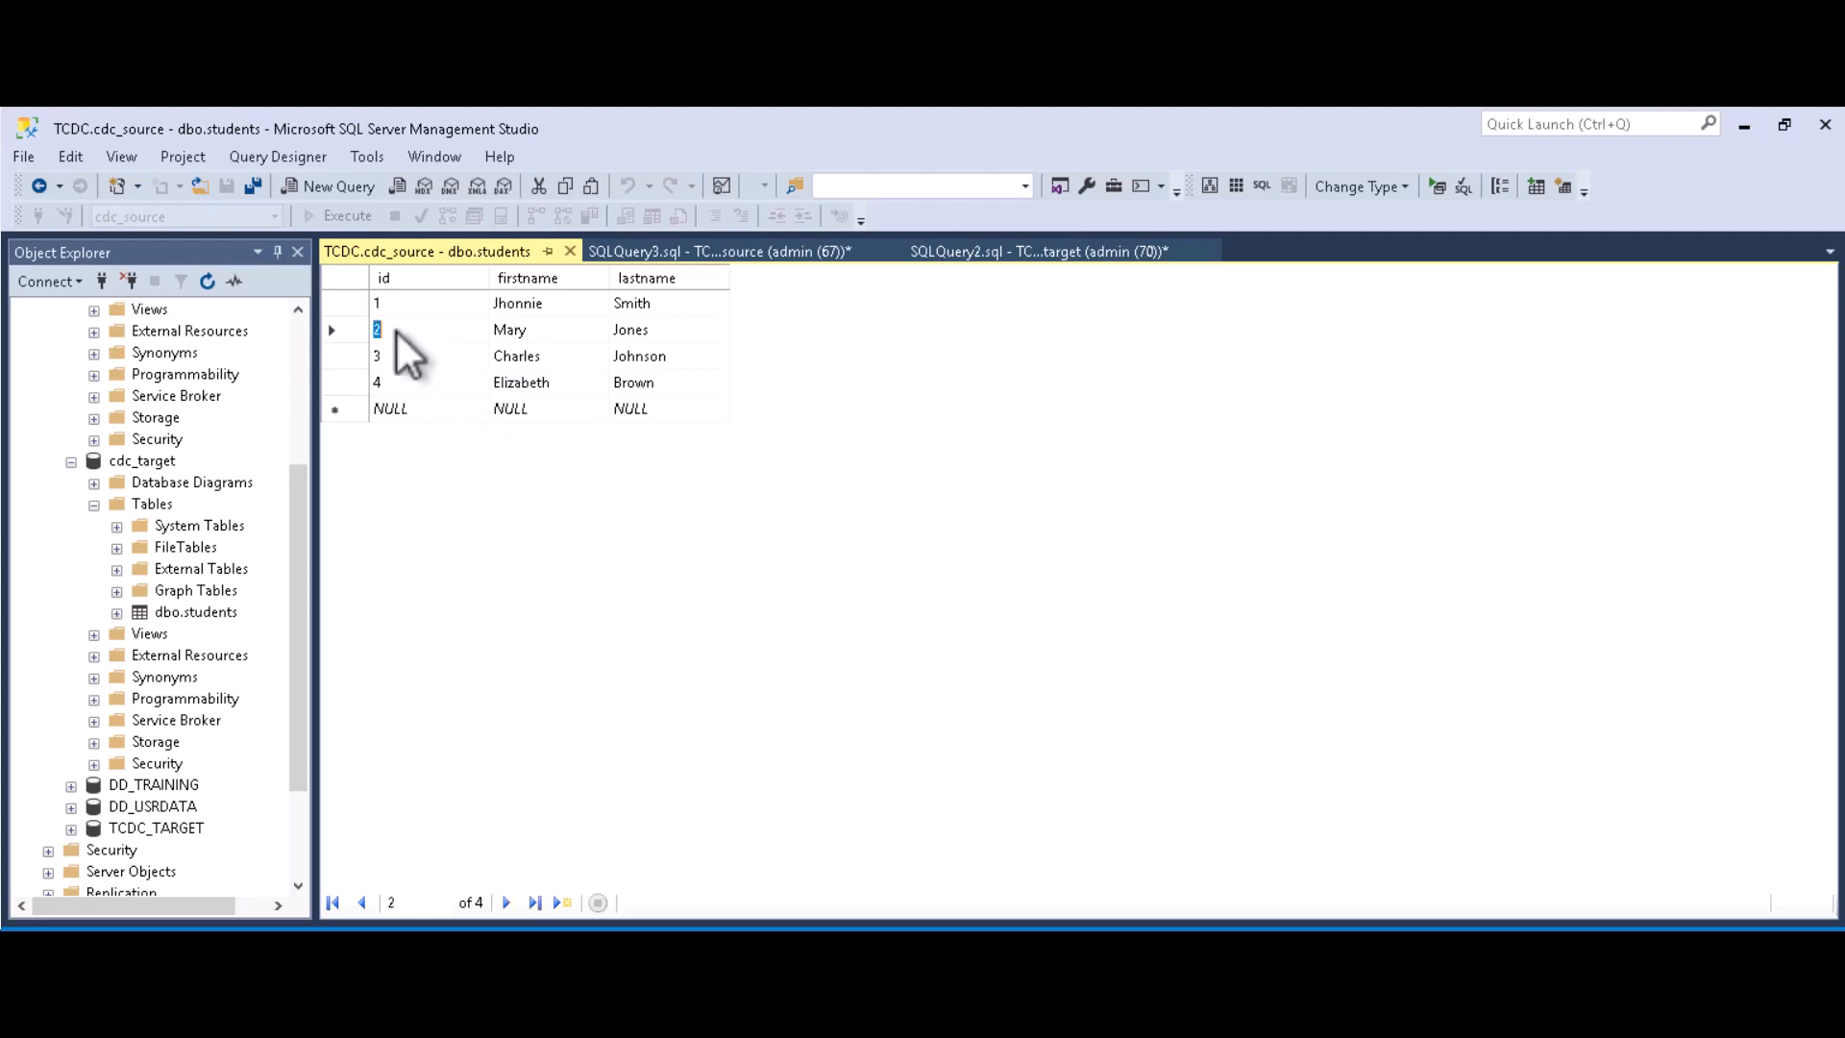
right_click(345, 330)
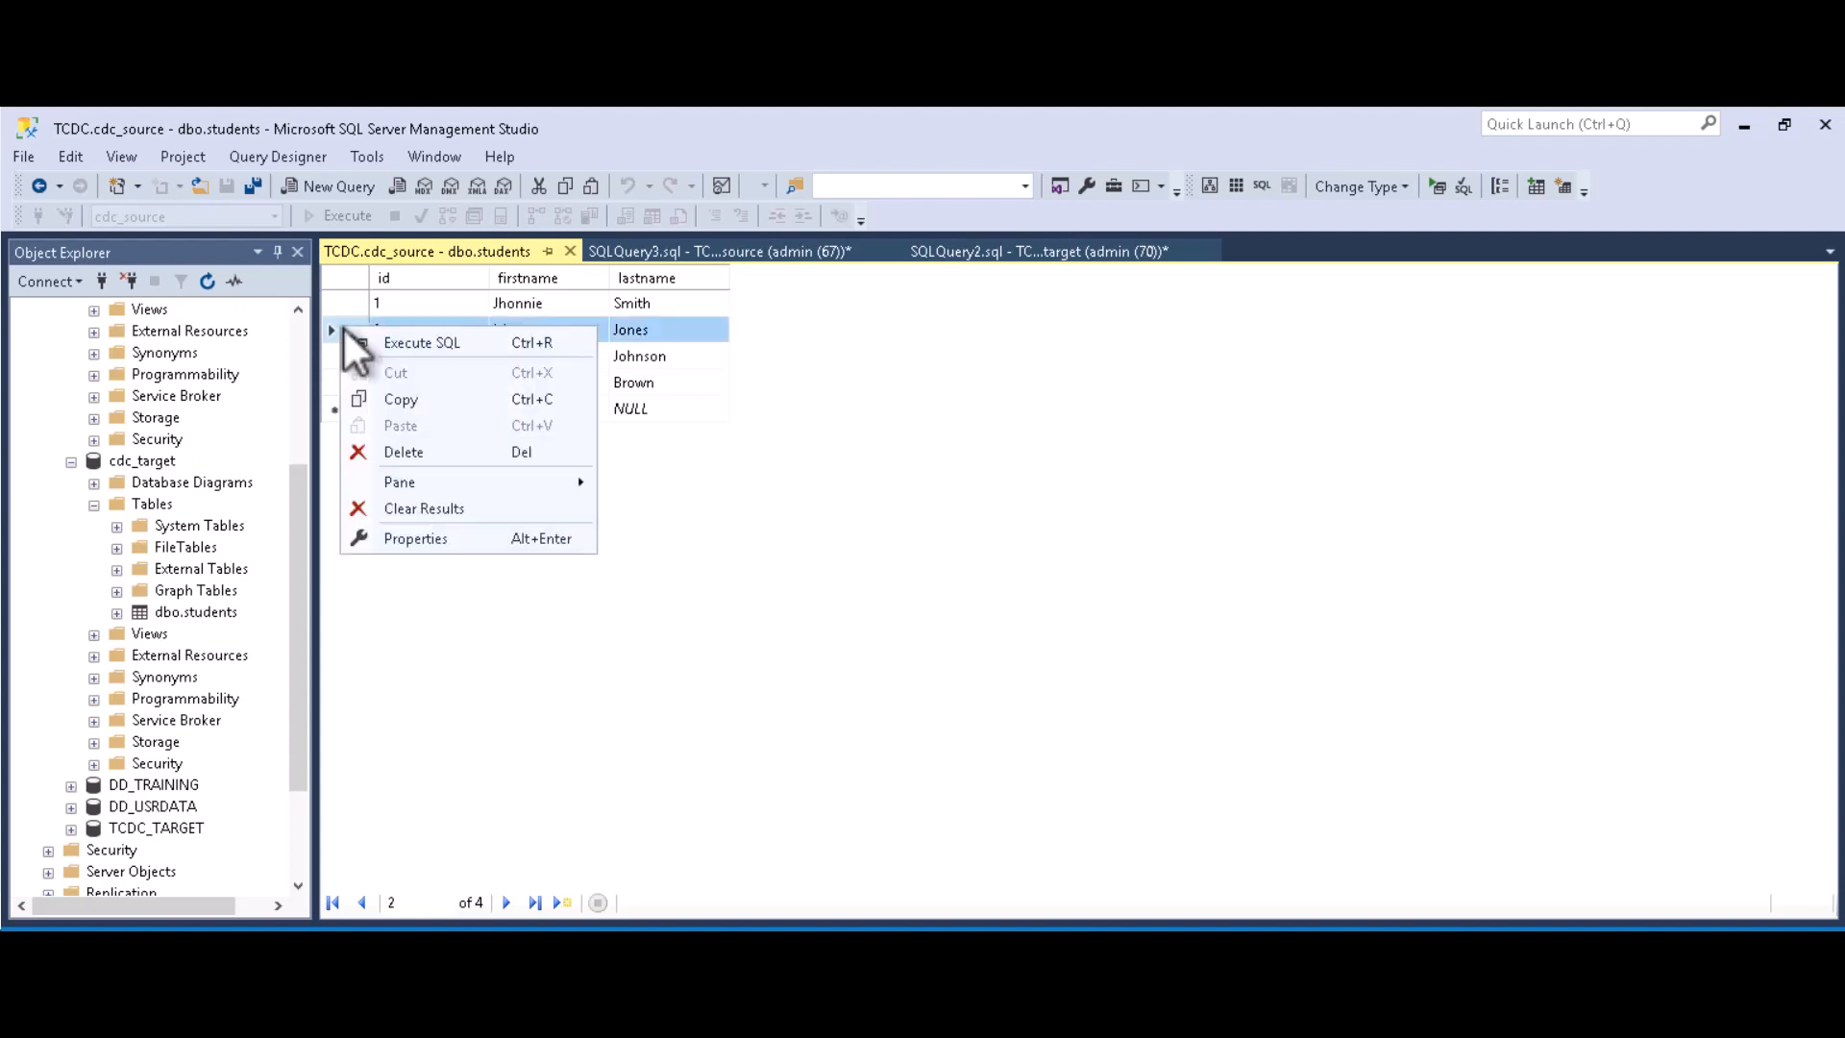
click(411, 458)
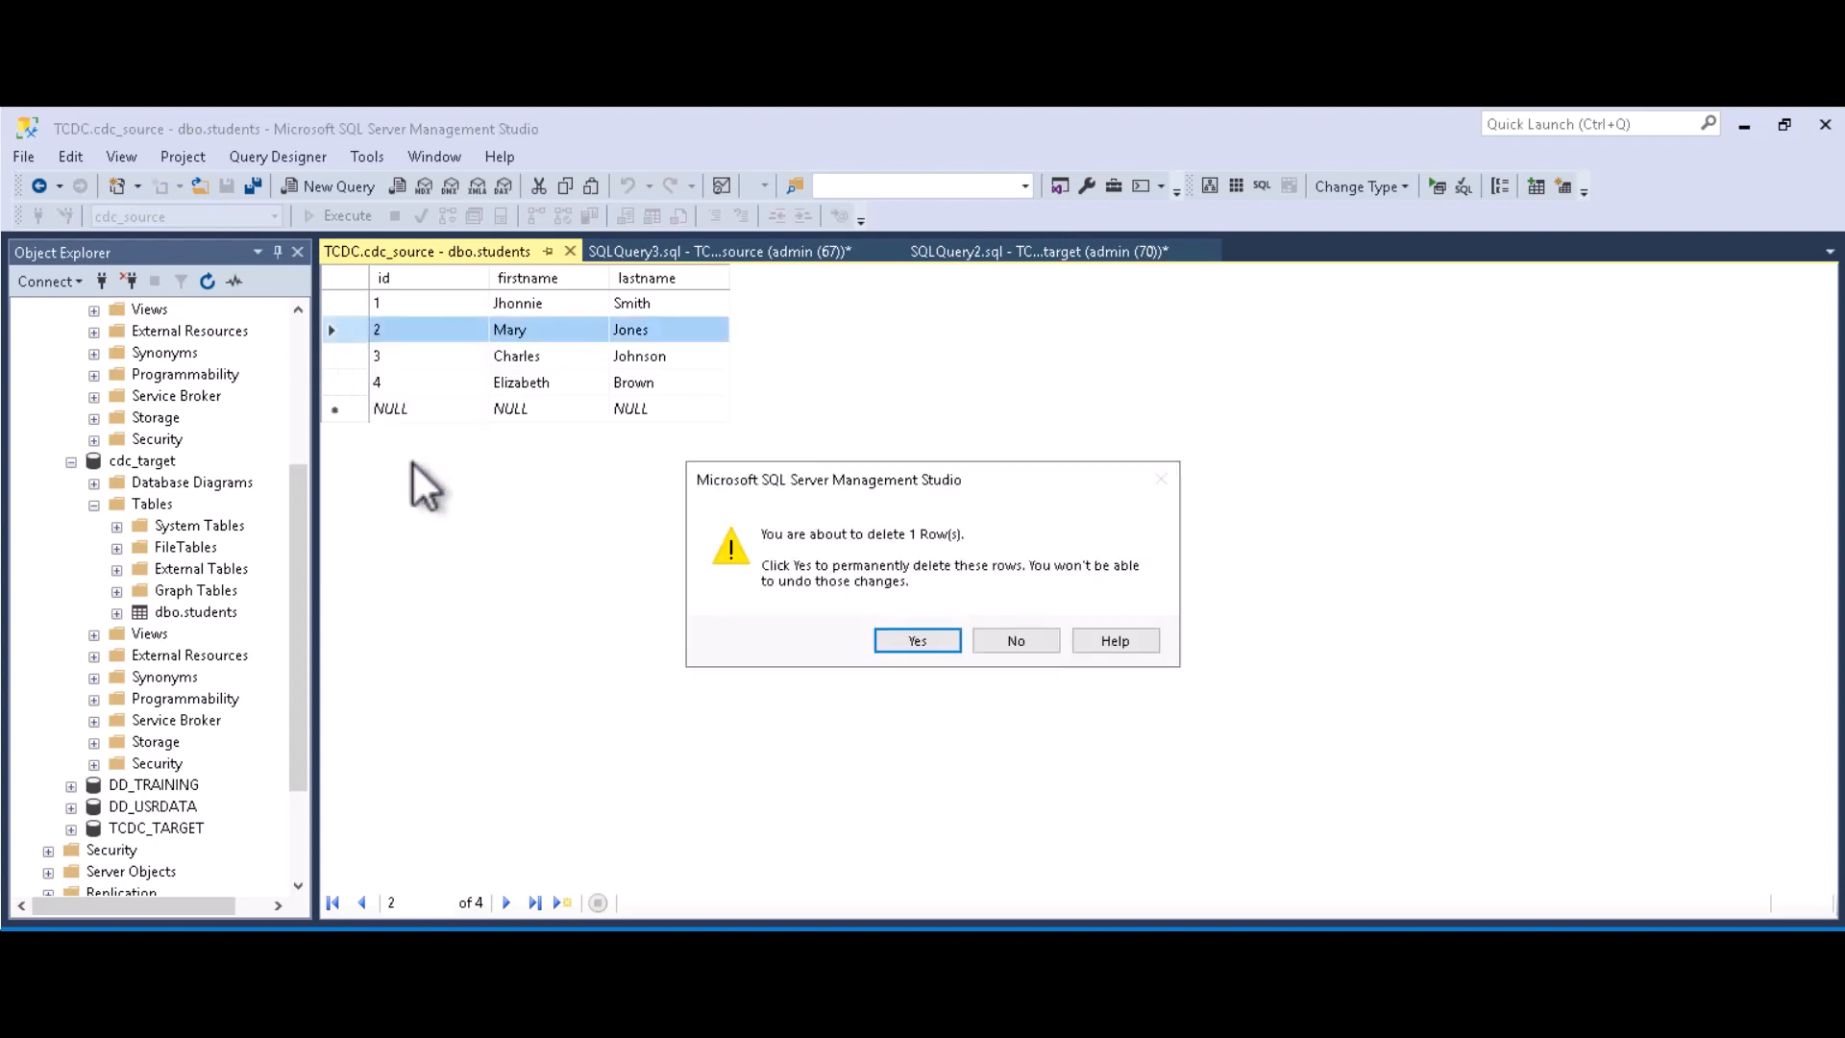
click(926, 640)
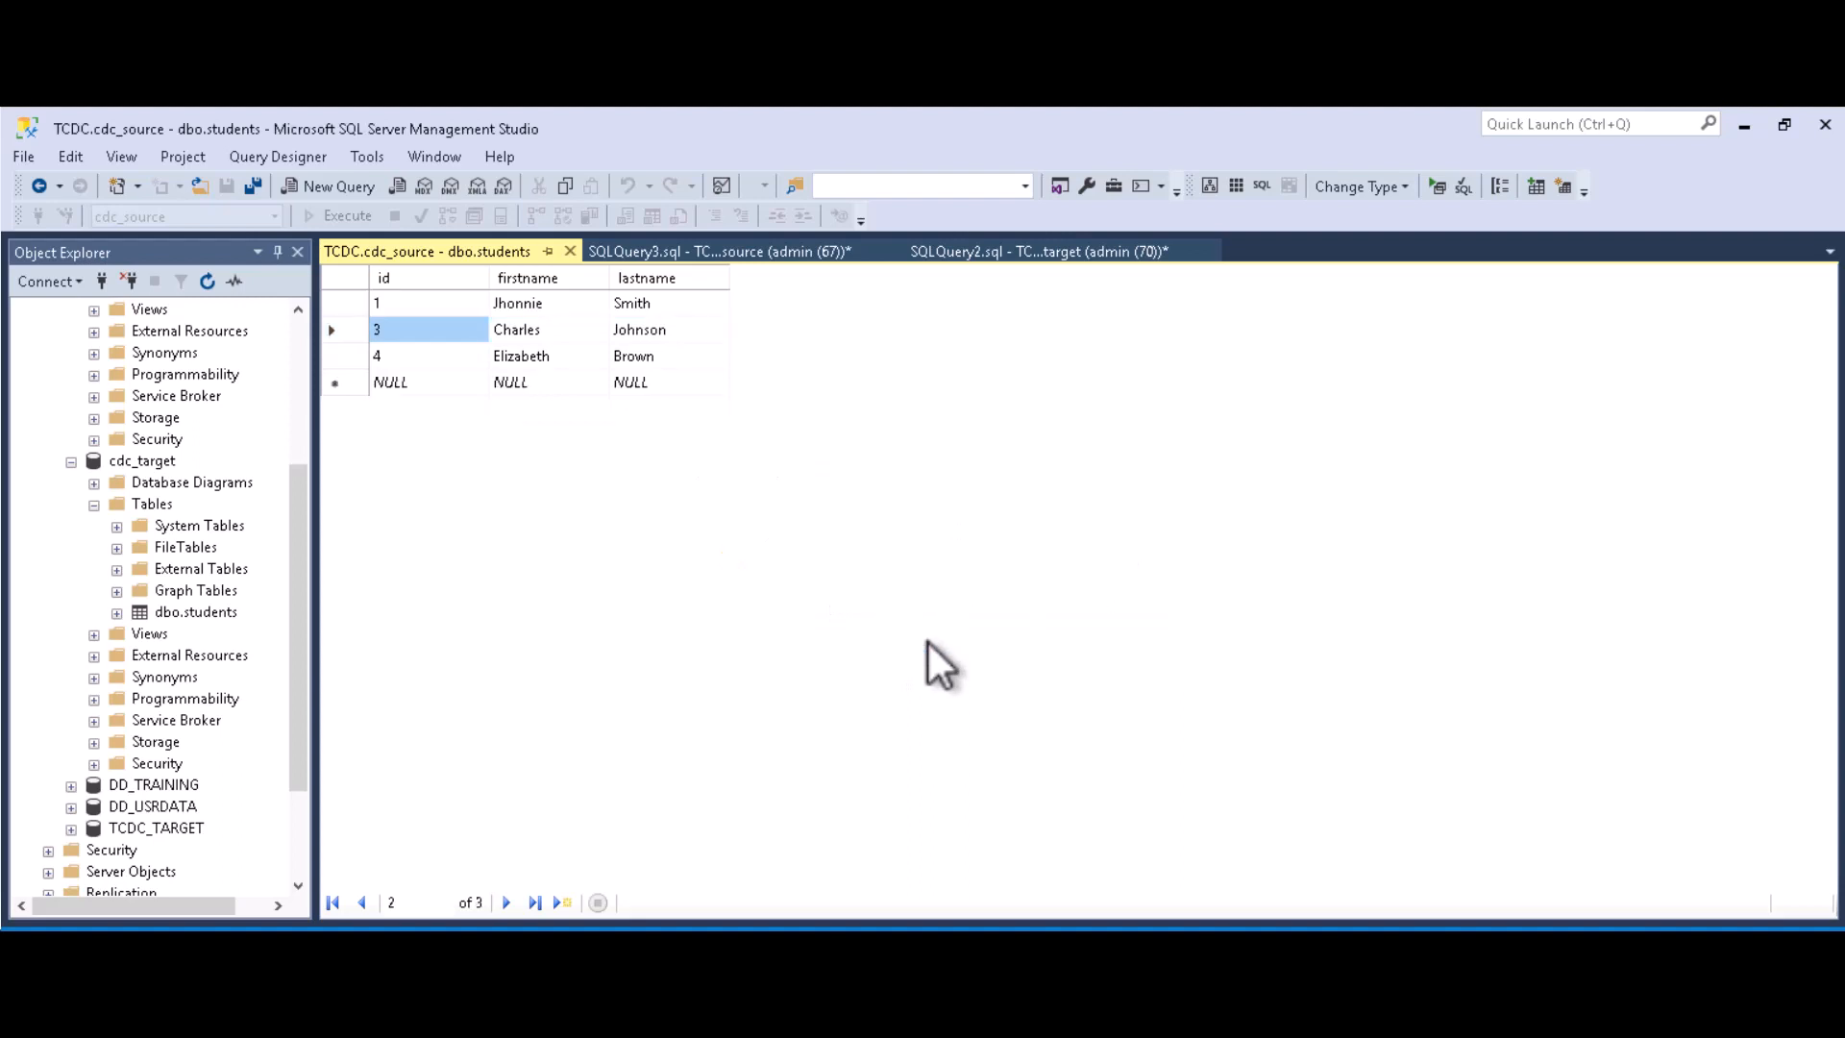
Step: Re-run the students query to confirm three rows remain (ids 1, 3, 4), then return to the edit grid
click(698, 251)
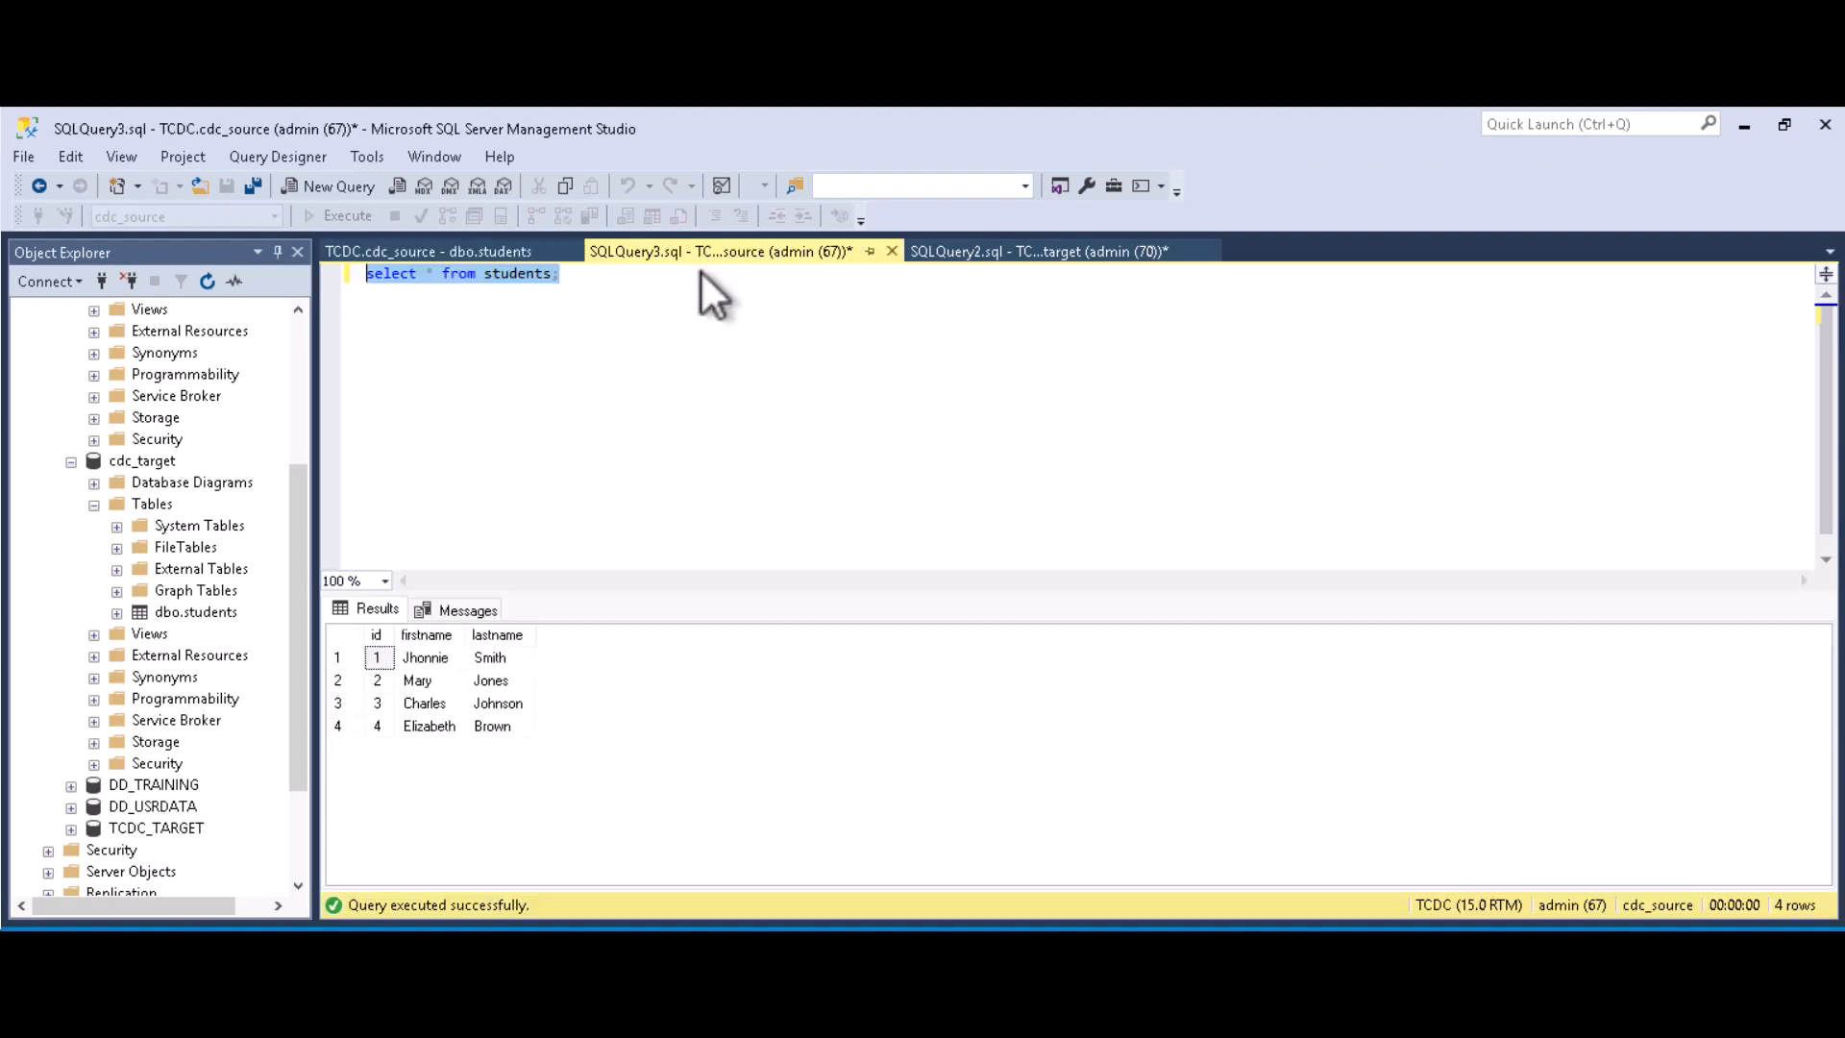
drag(589, 276, 365, 276)
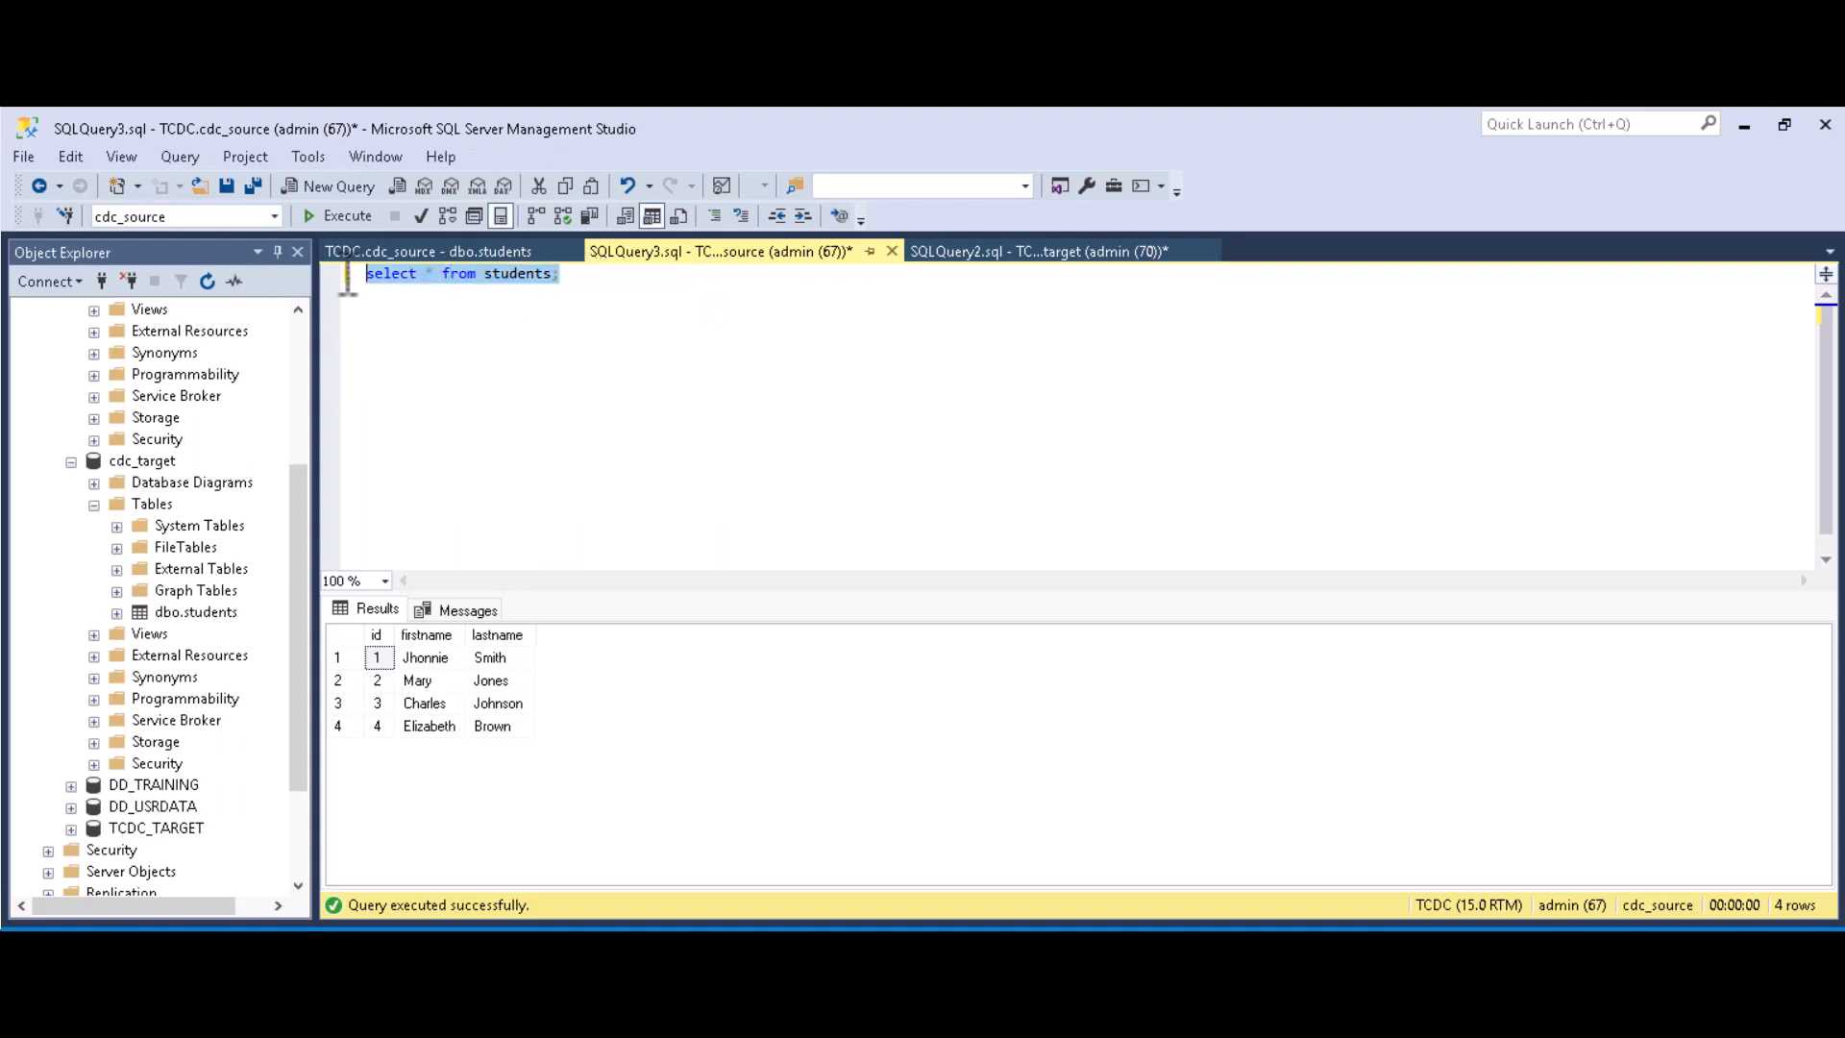
click(338, 219)
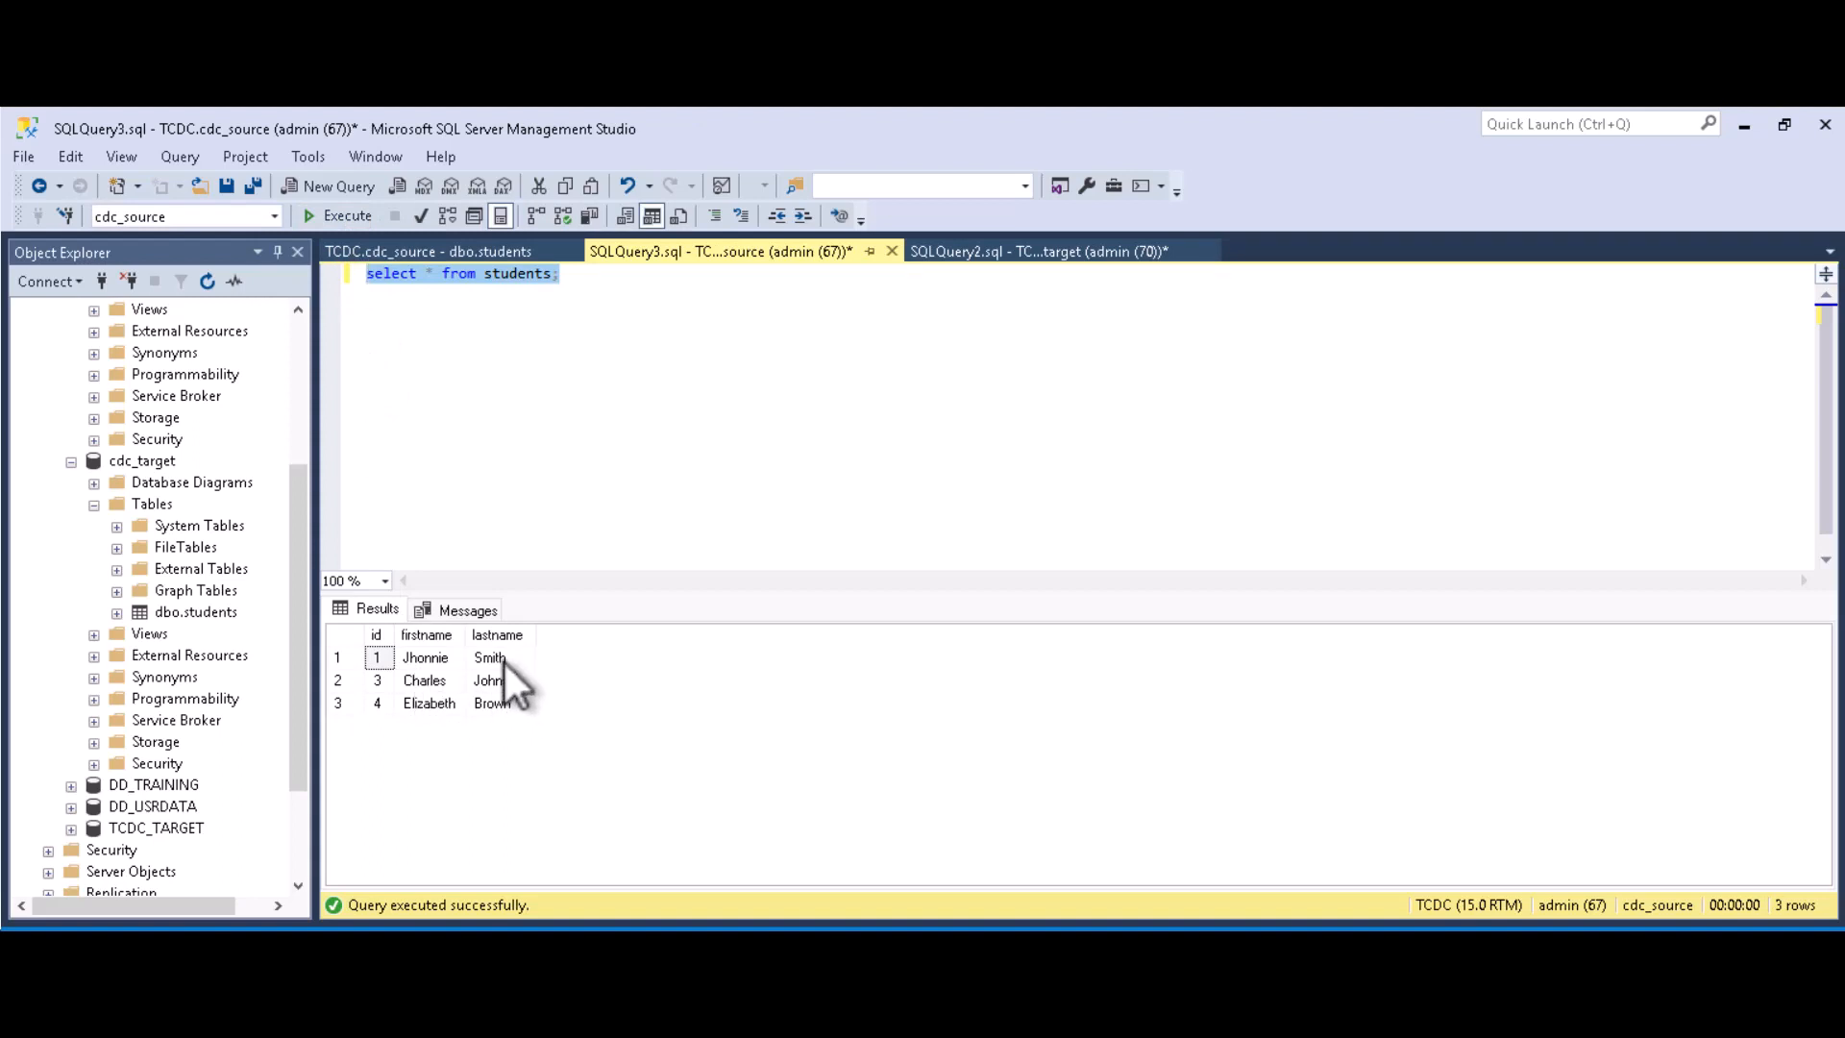
click(498, 252)
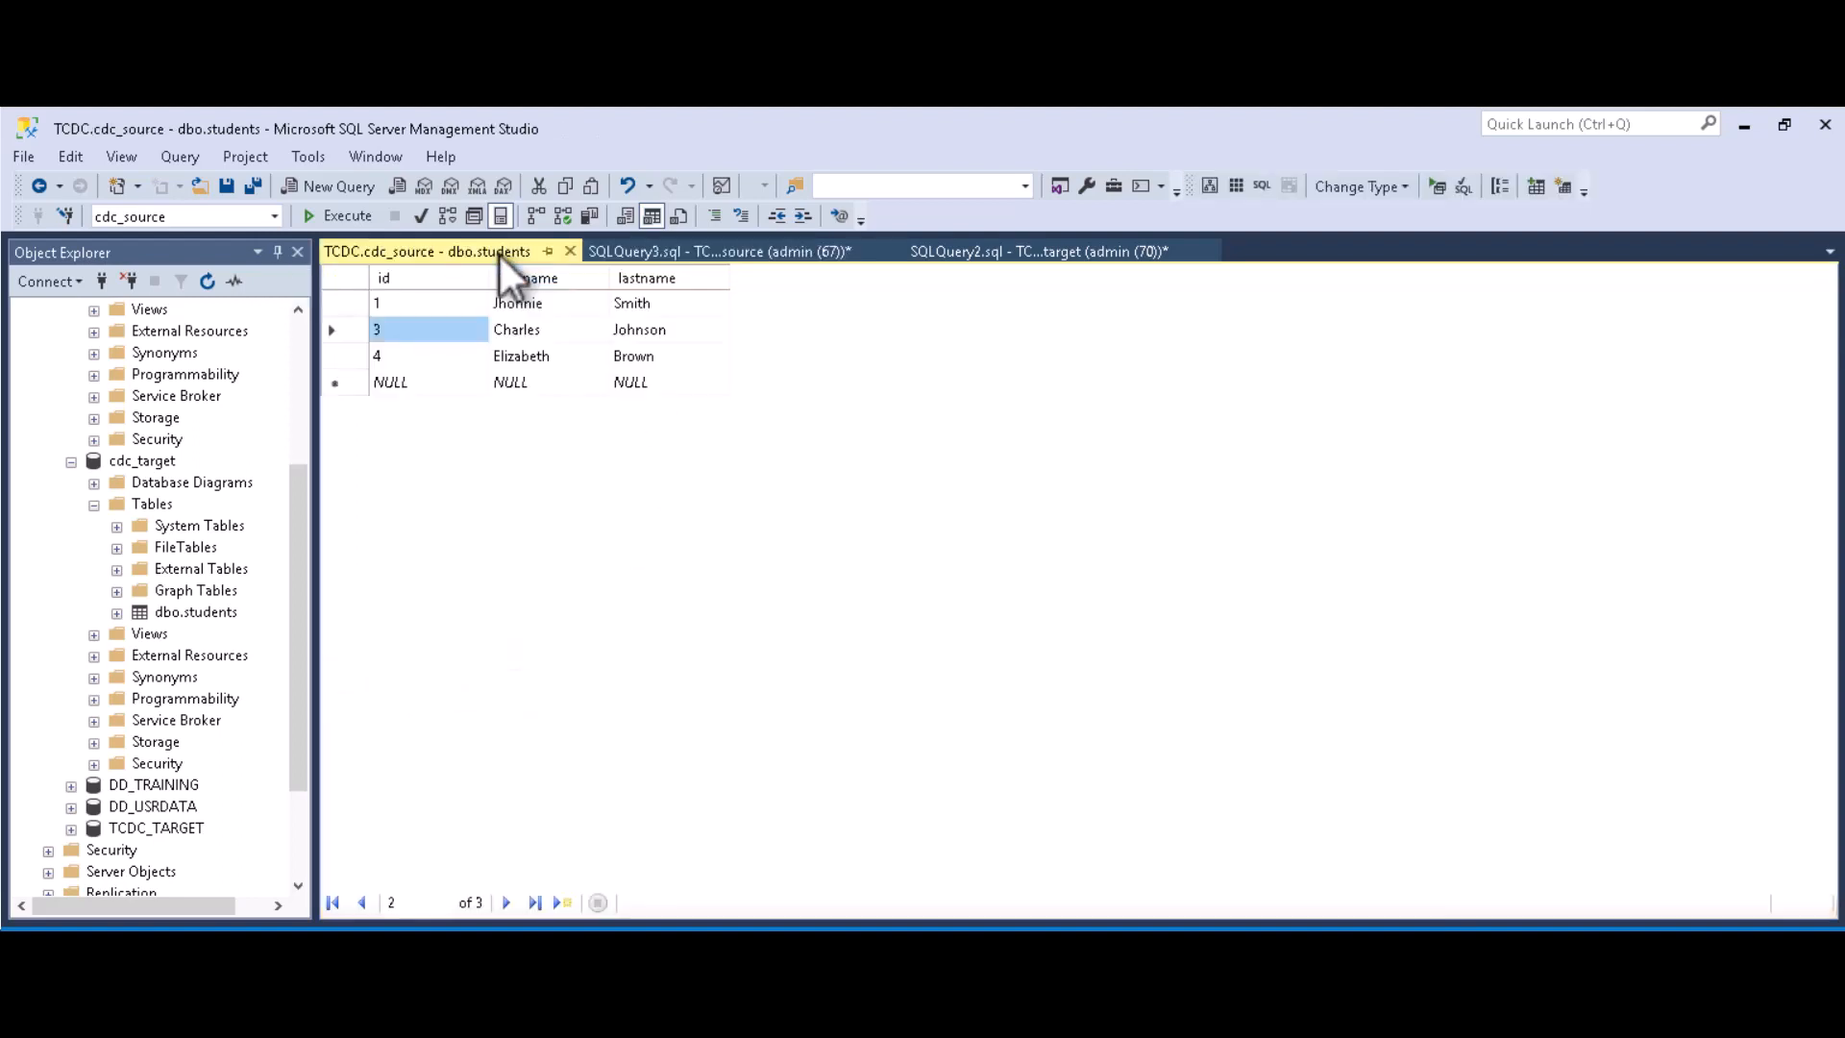
click(396, 382)
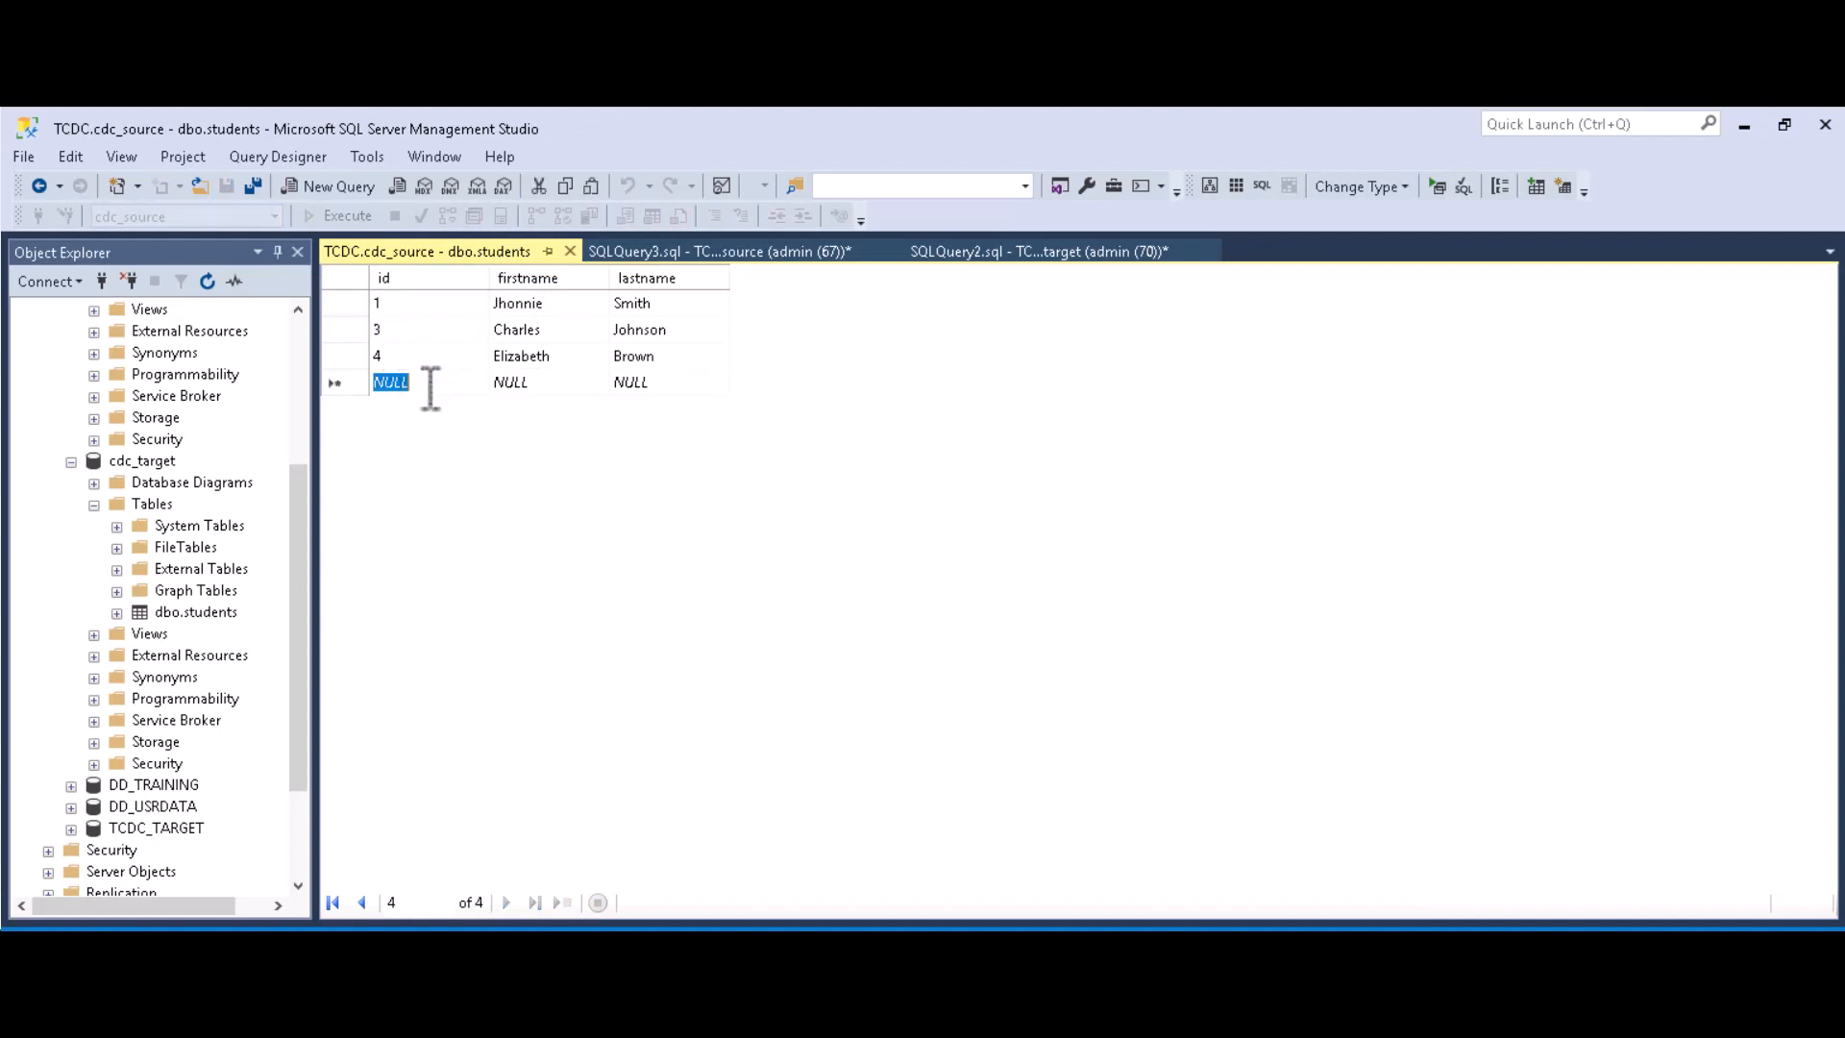
text(5)
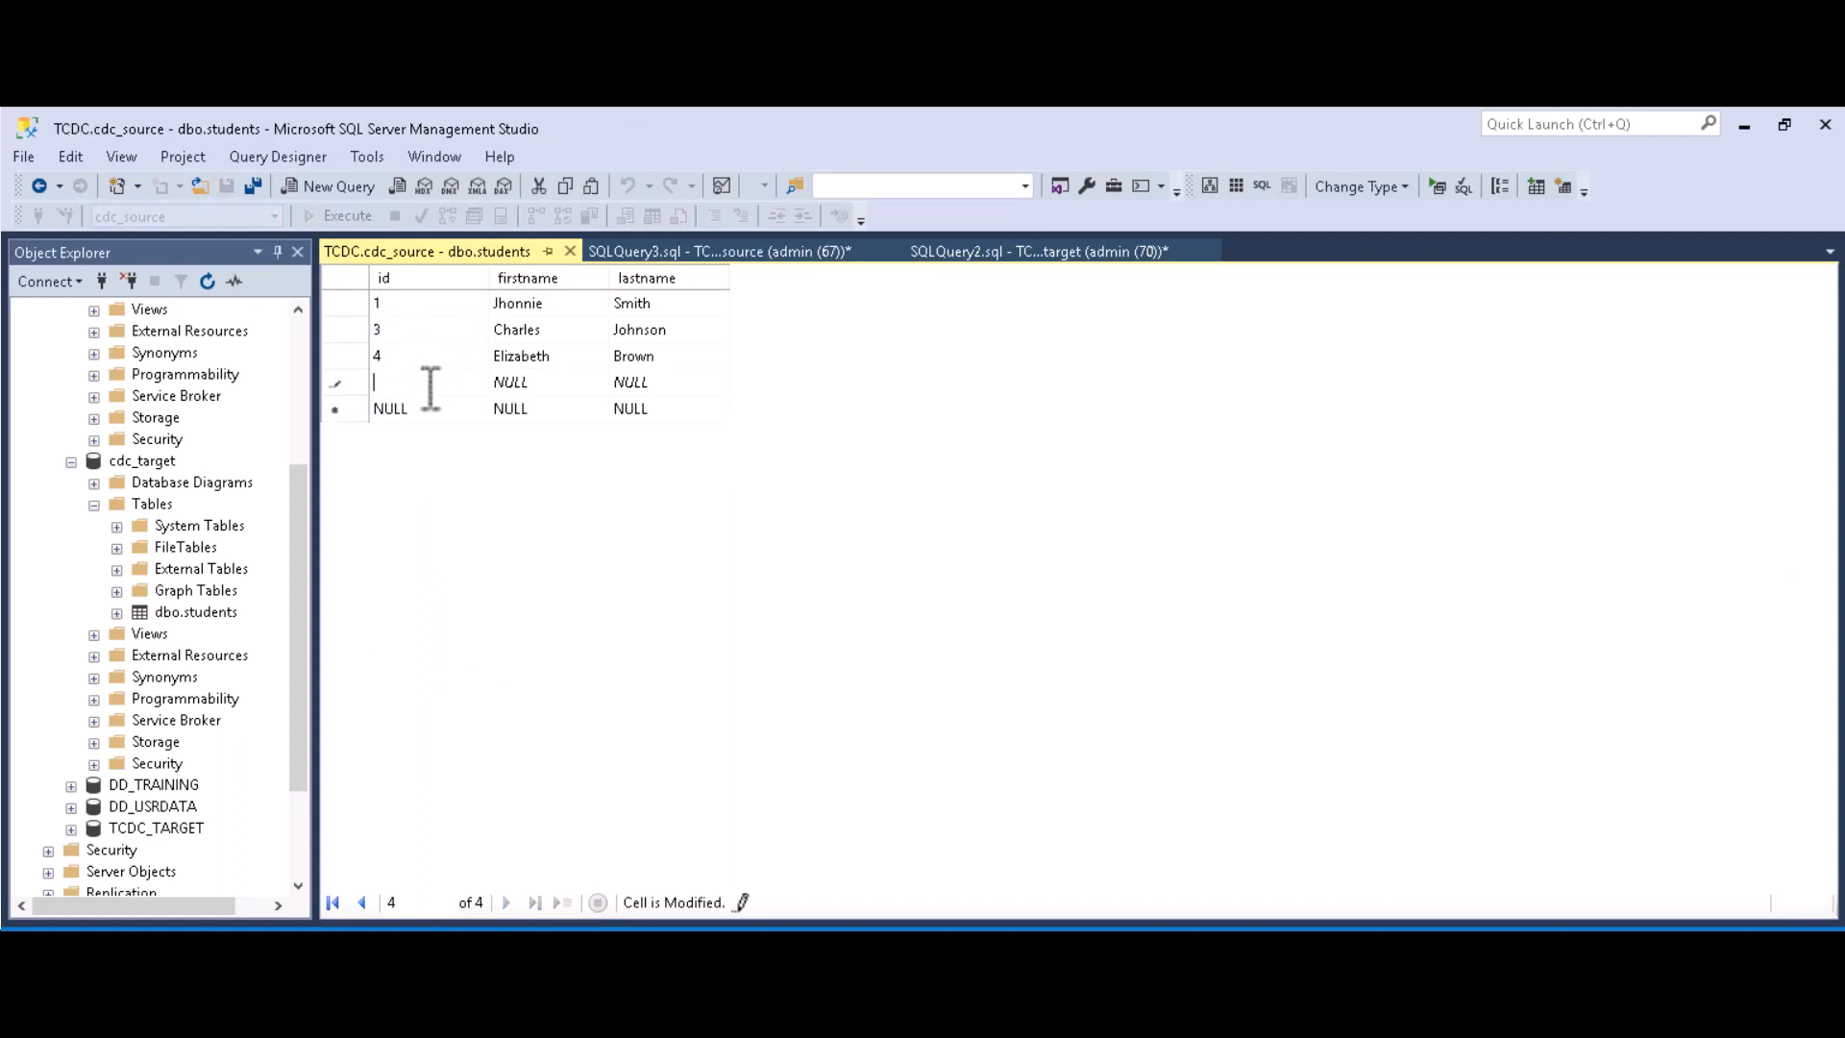
click(551, 389)
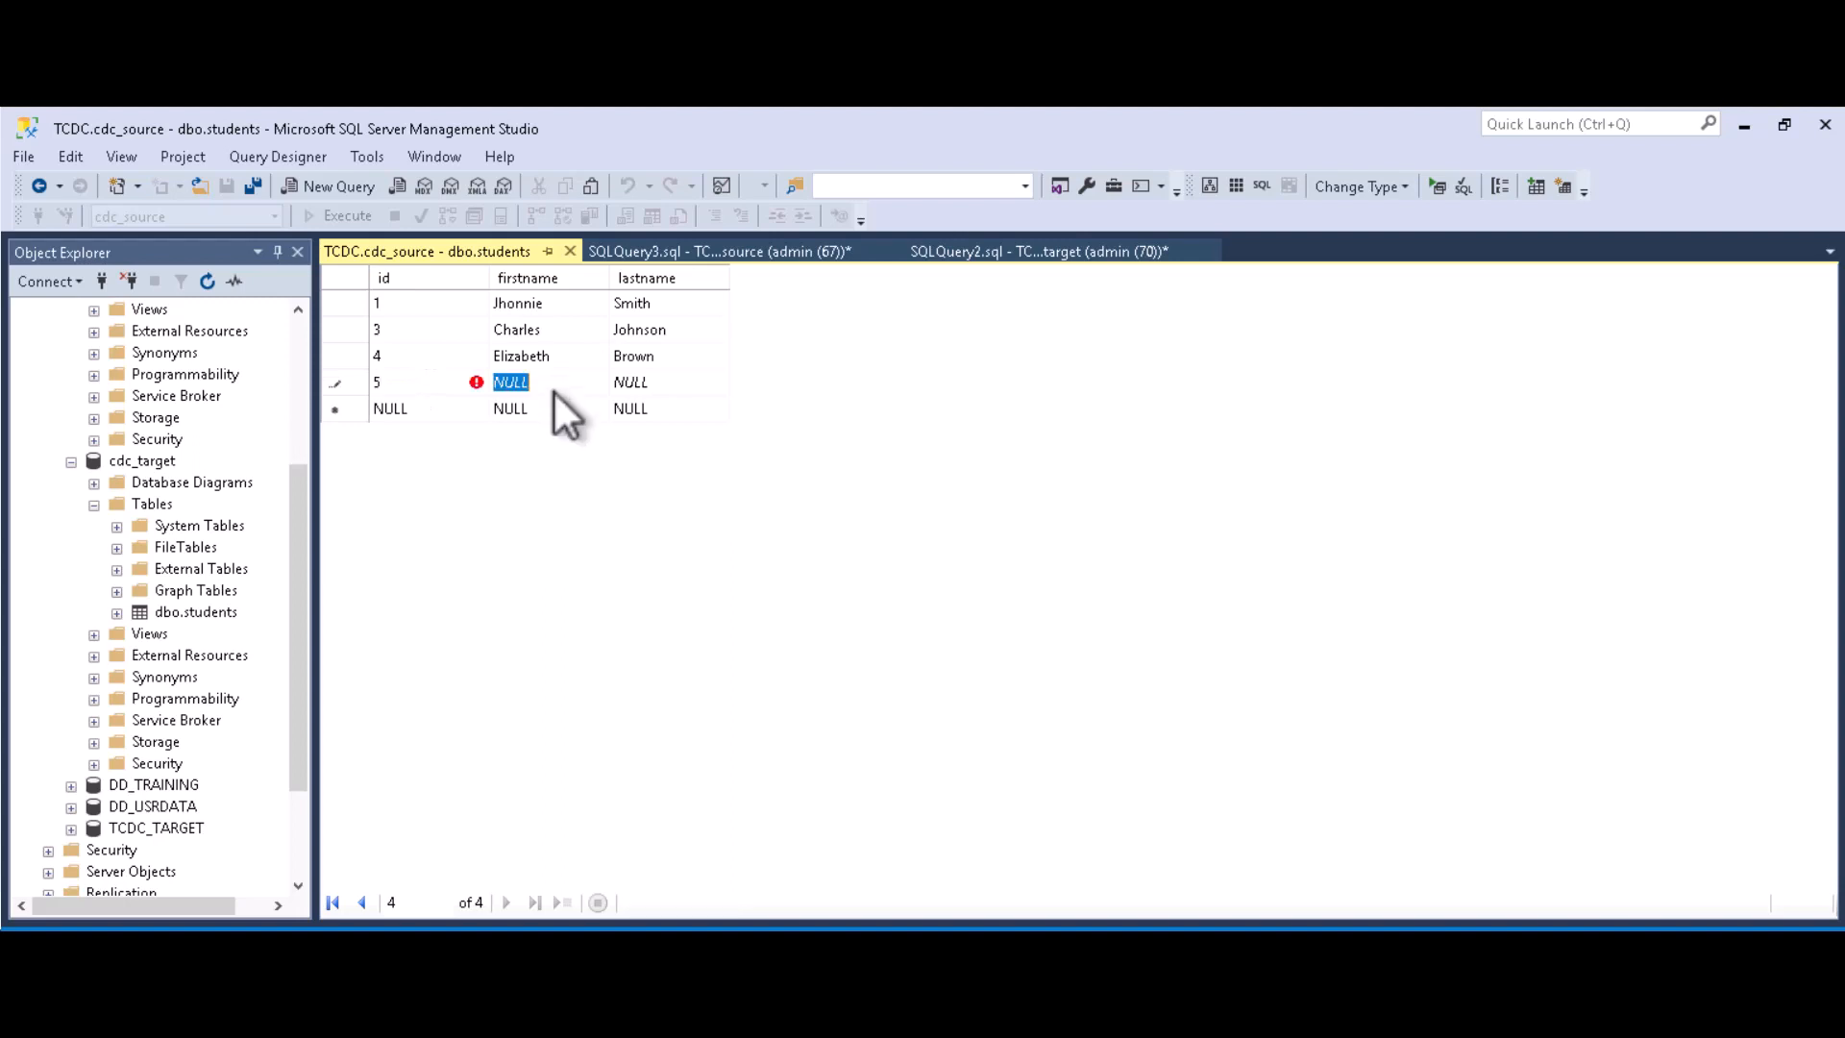
click(637, 381)
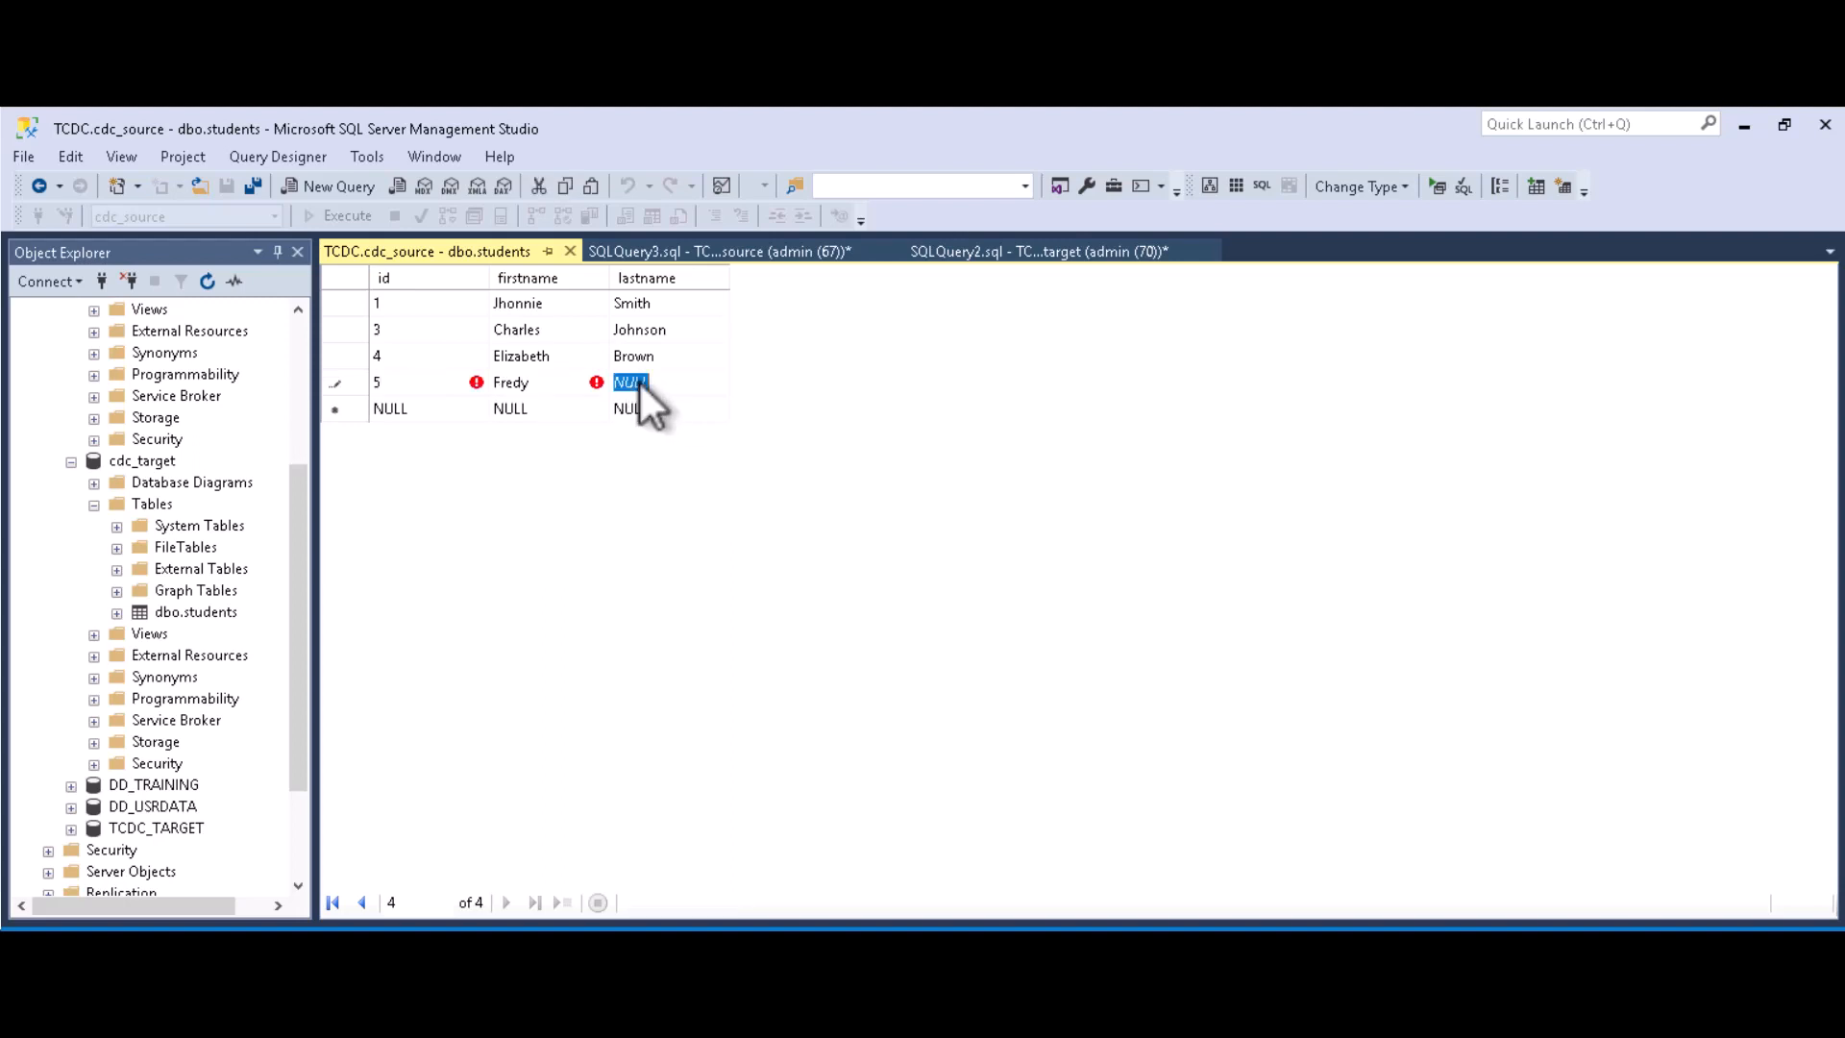
click(637, 408)
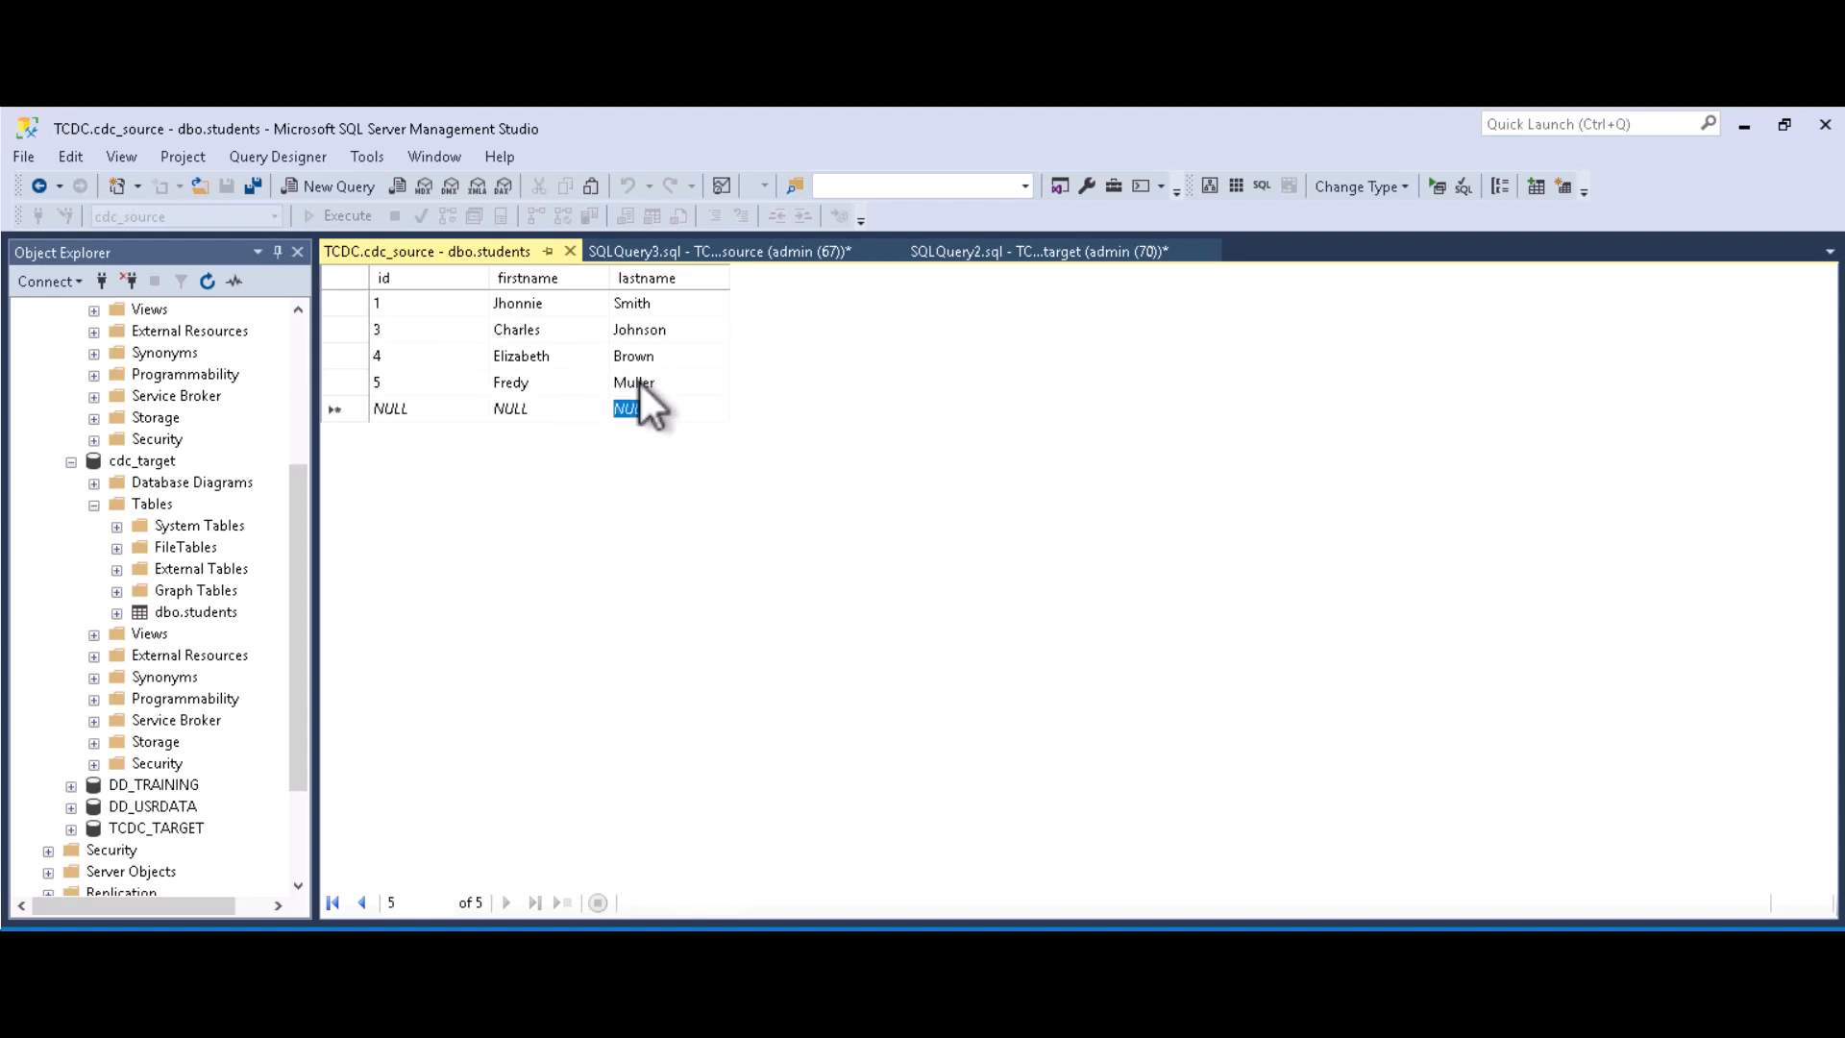
click(700, 254)
click(530, 277)
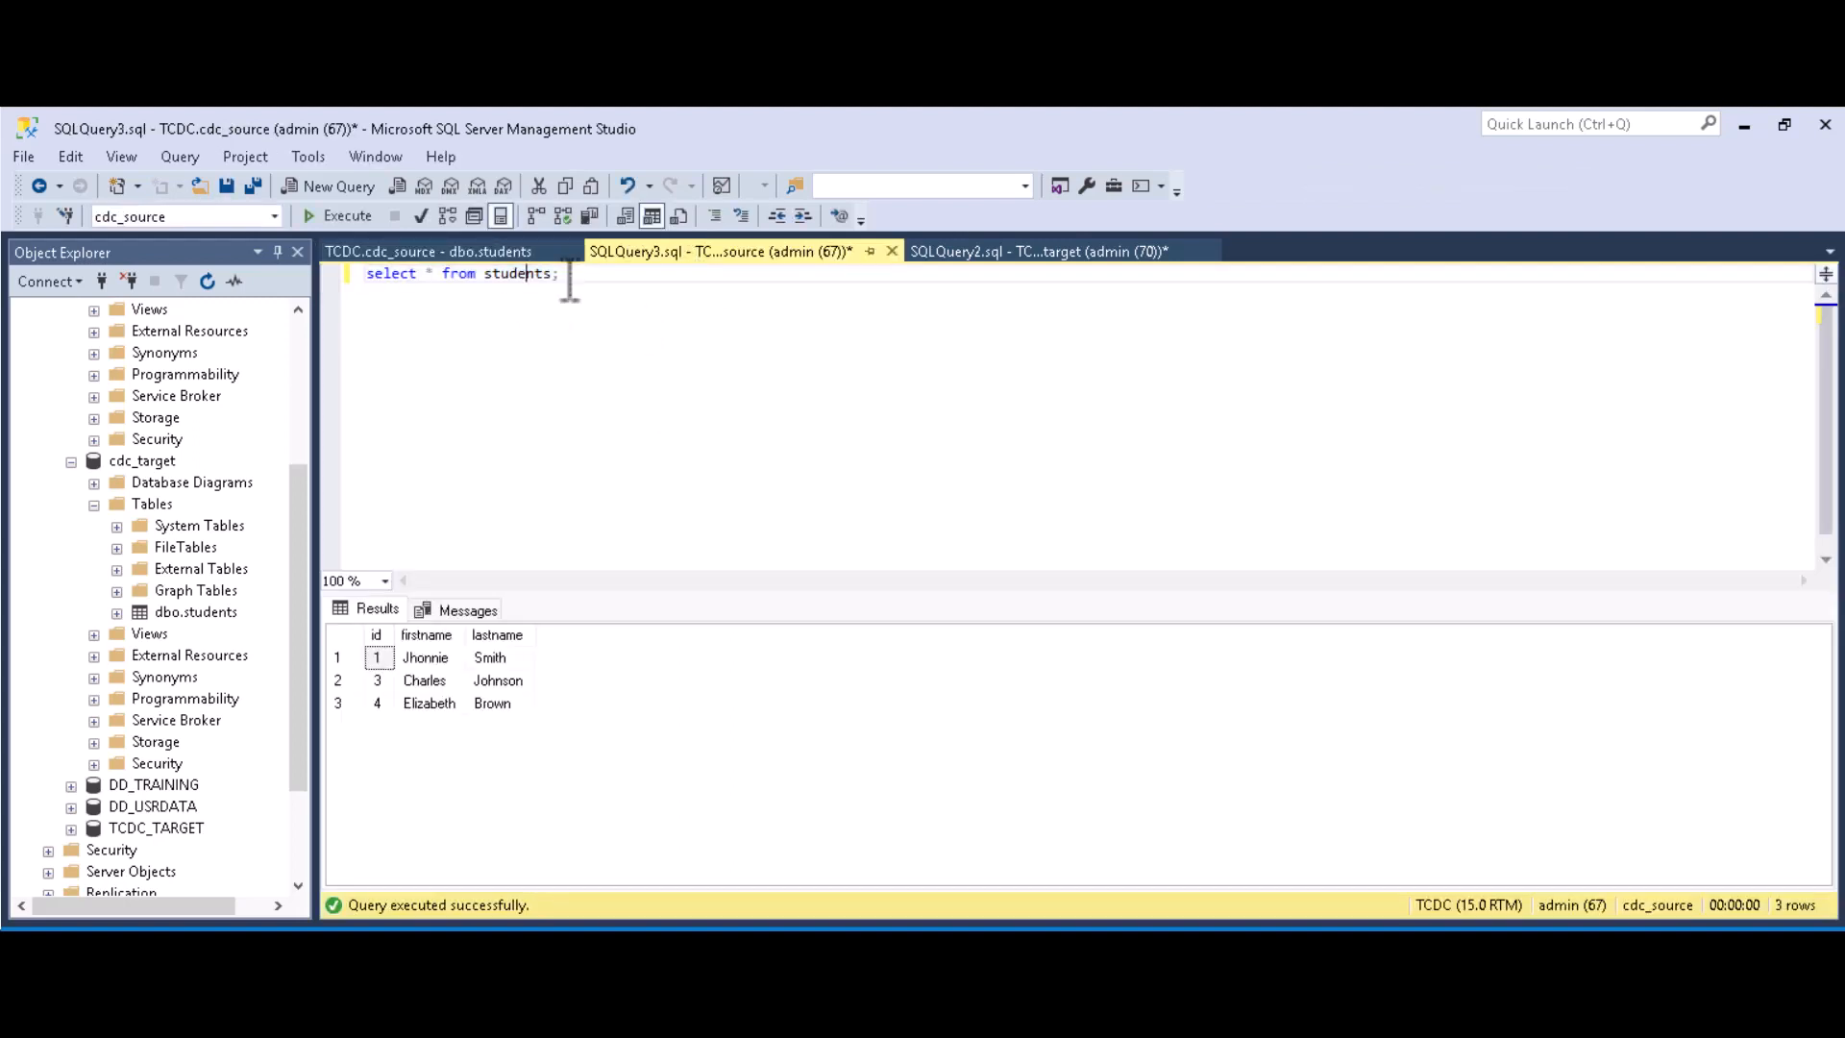
drag(569, 277, 357, 276)
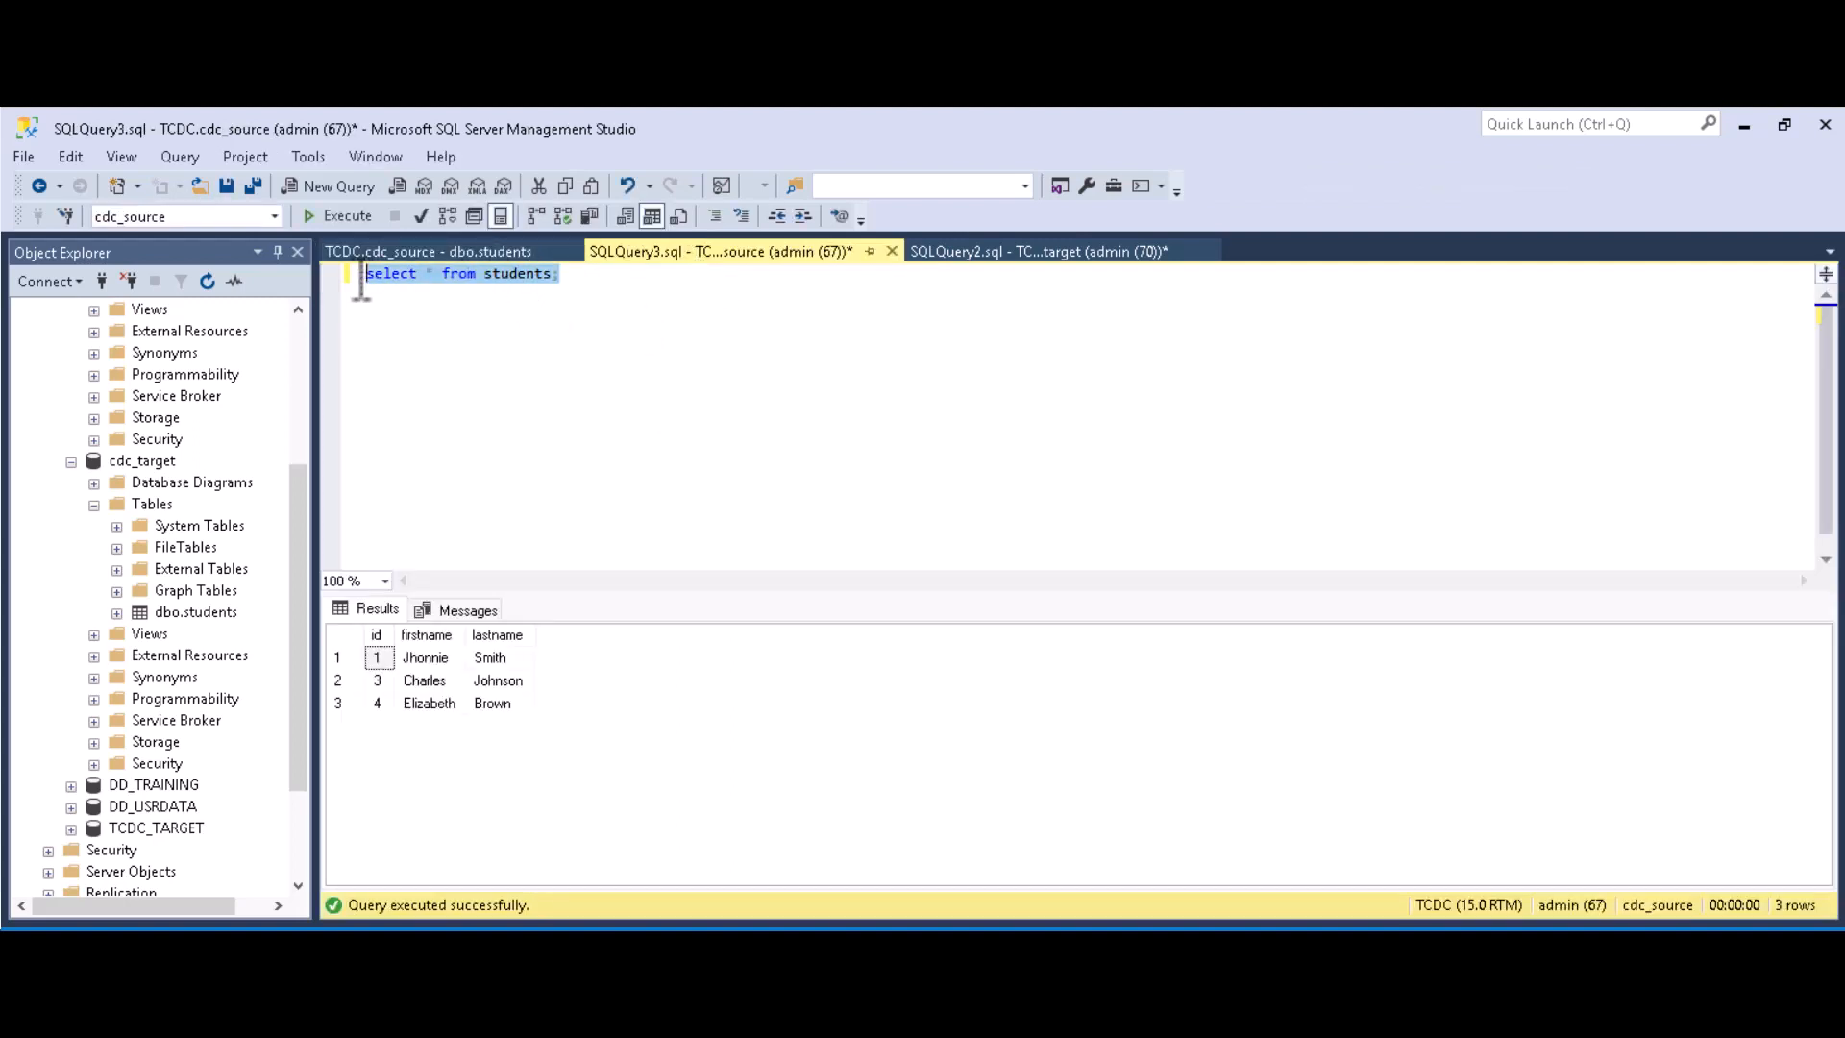
click(350, 225)
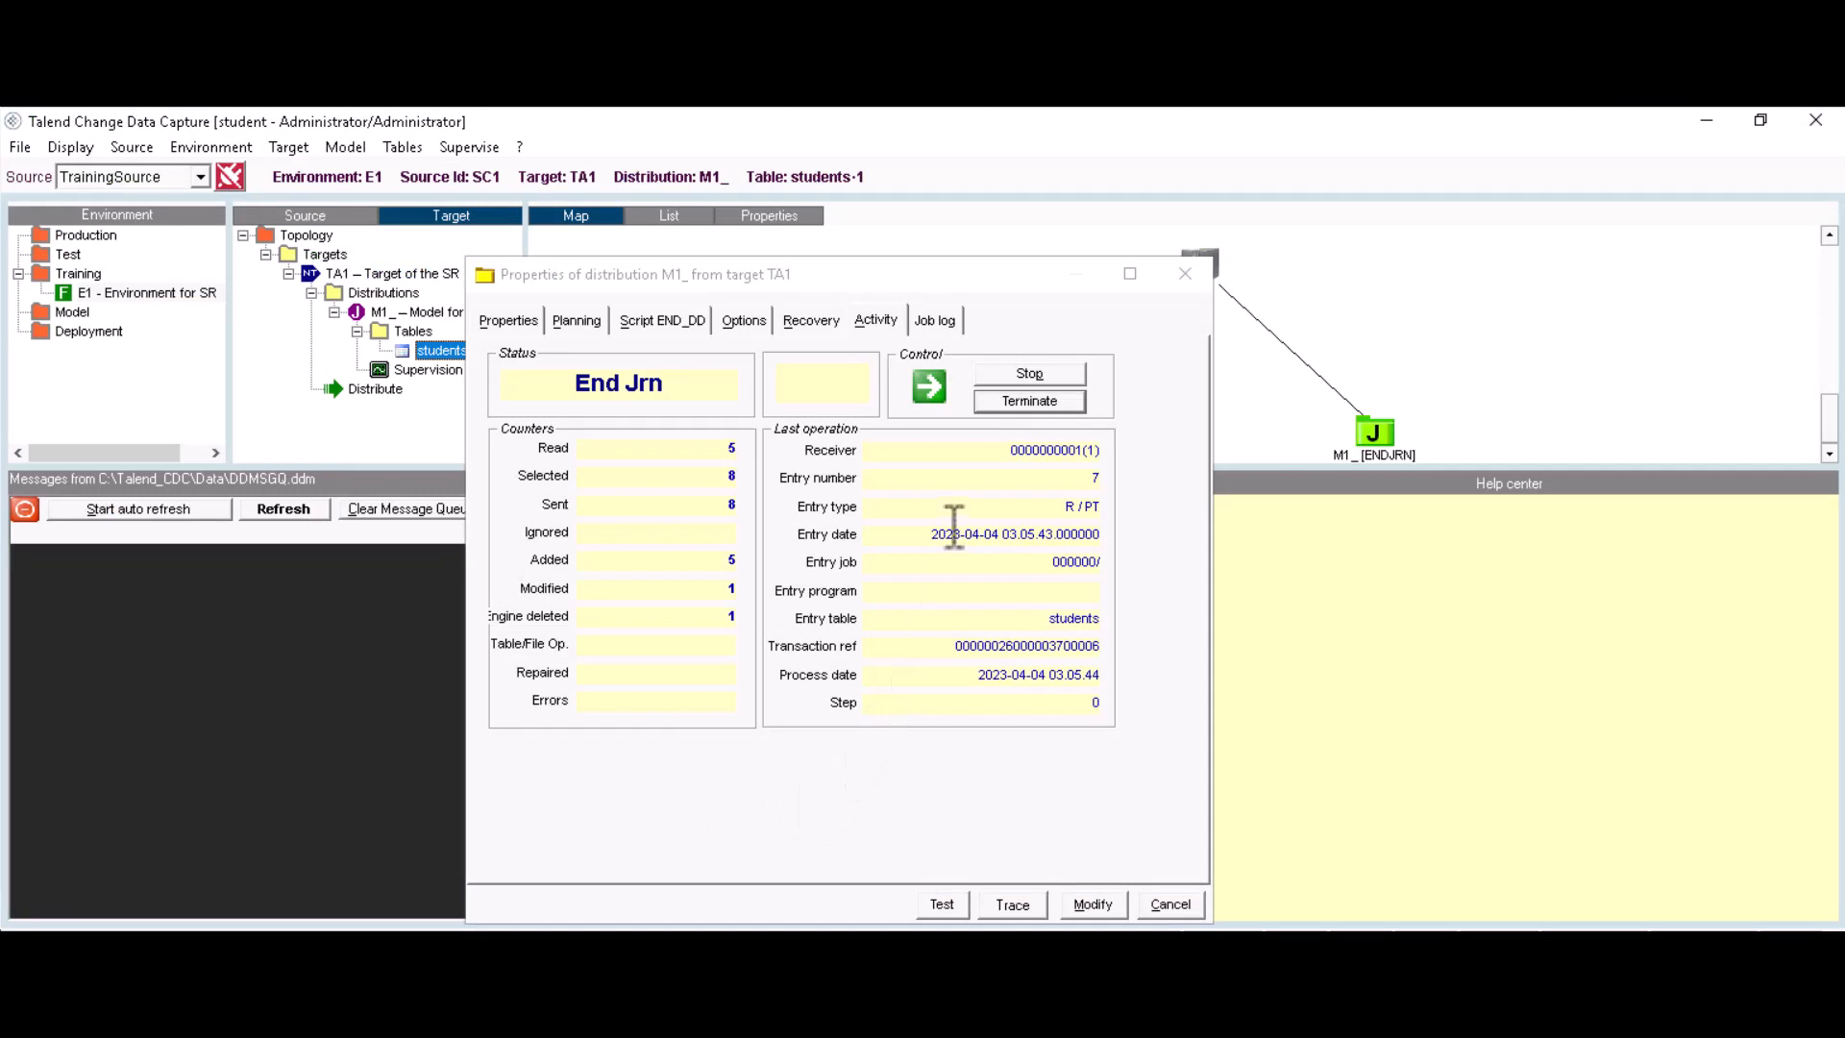
Step: Stop distribution M1 after 5 added, 1 modified, 1 deleted, and close its properties window
click(1030, 374)
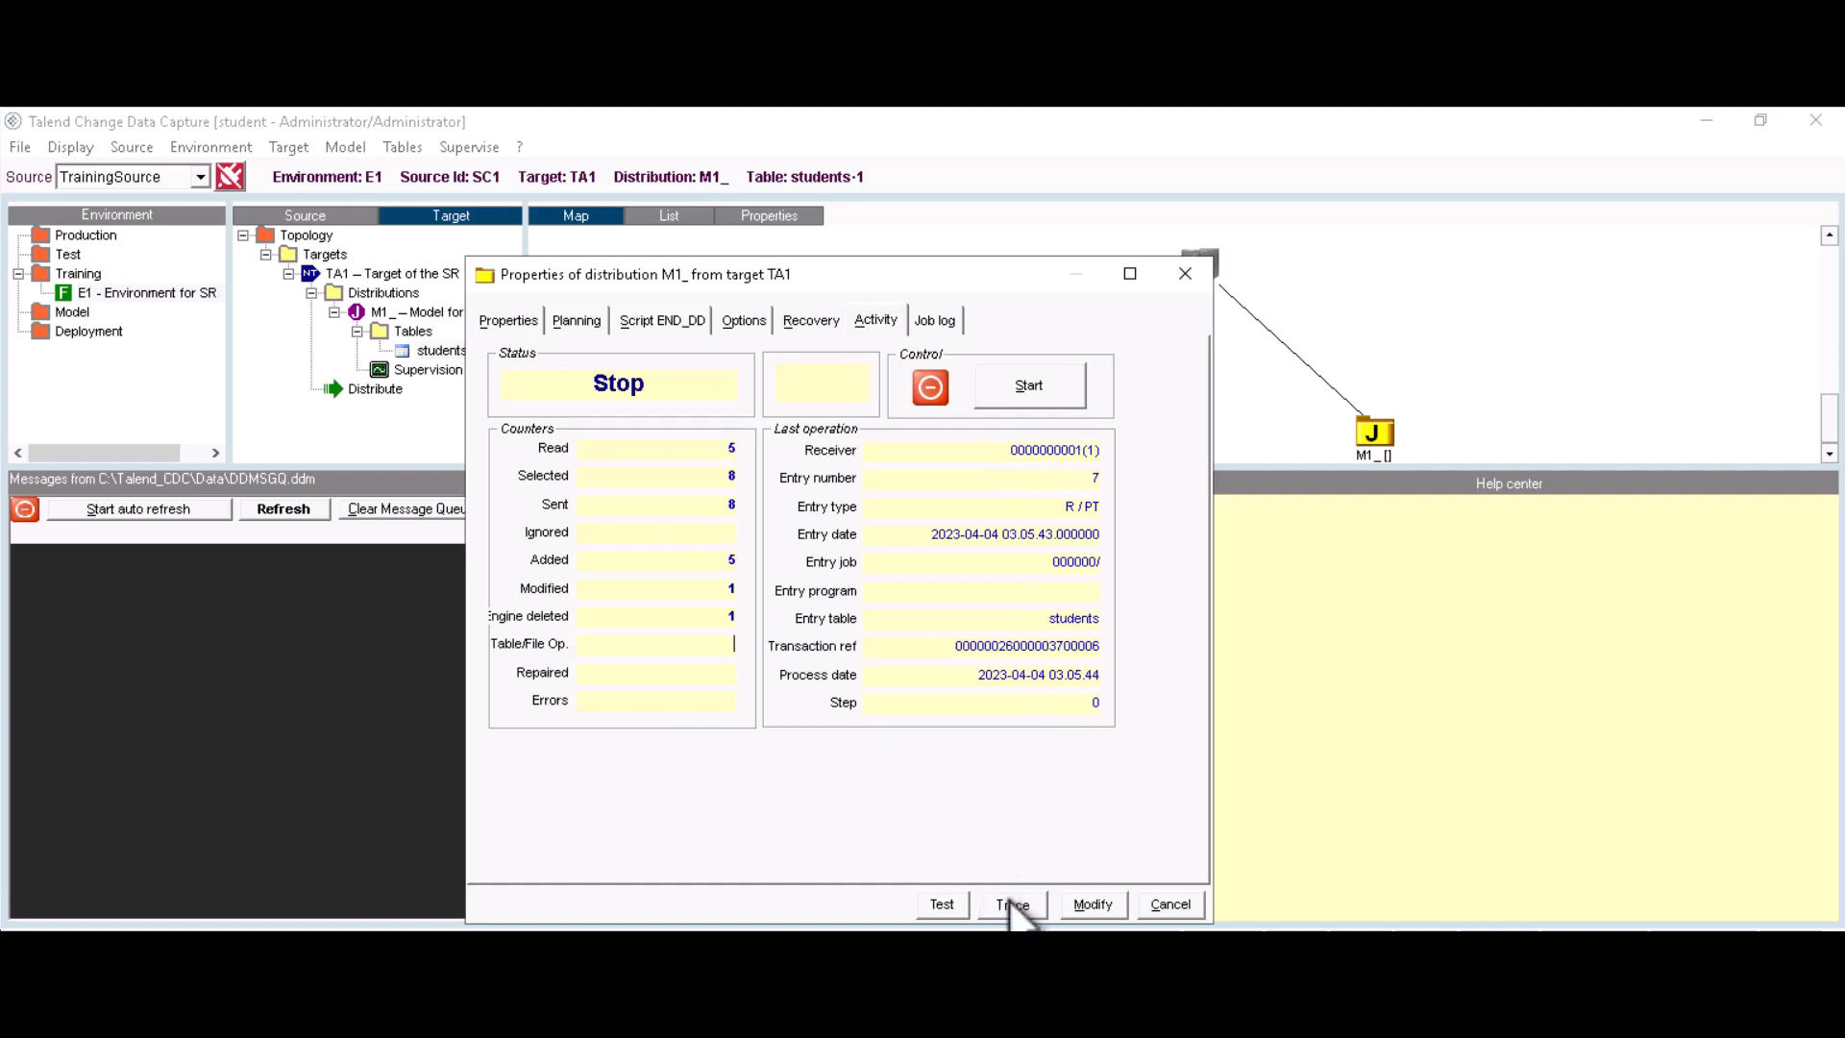
click(1185, 276)
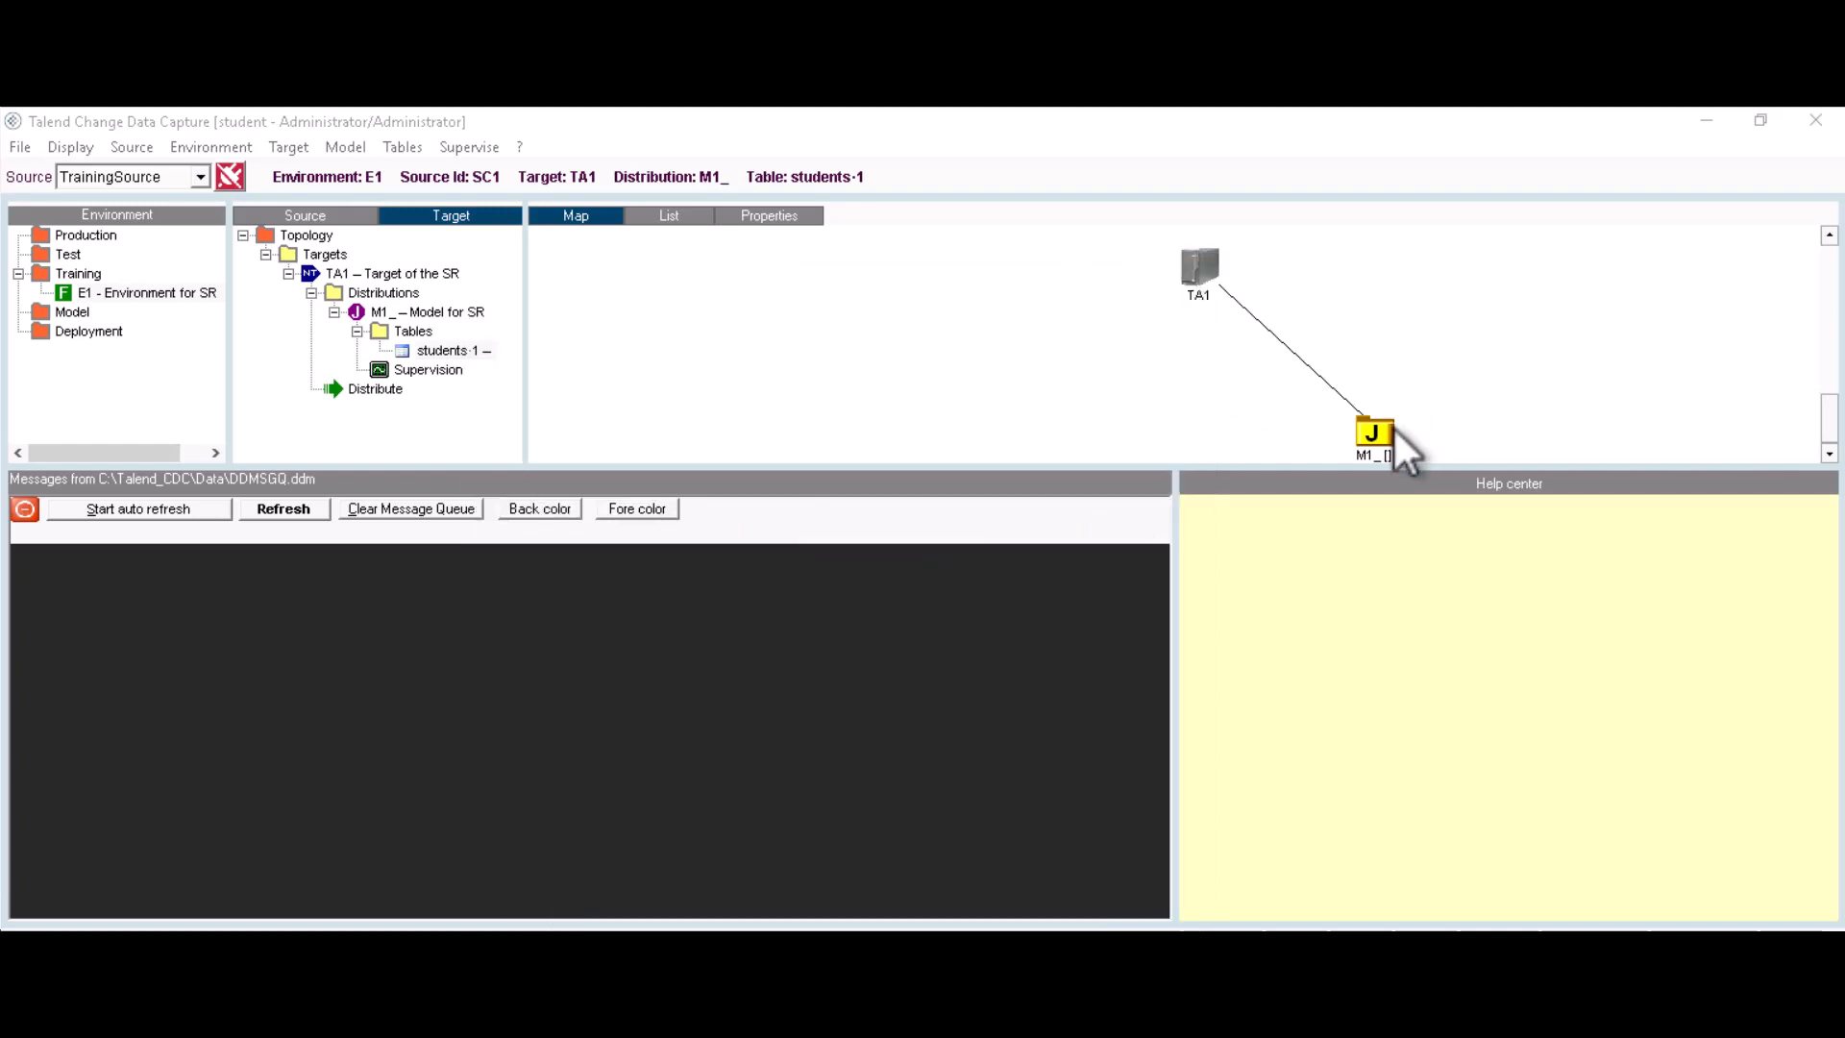